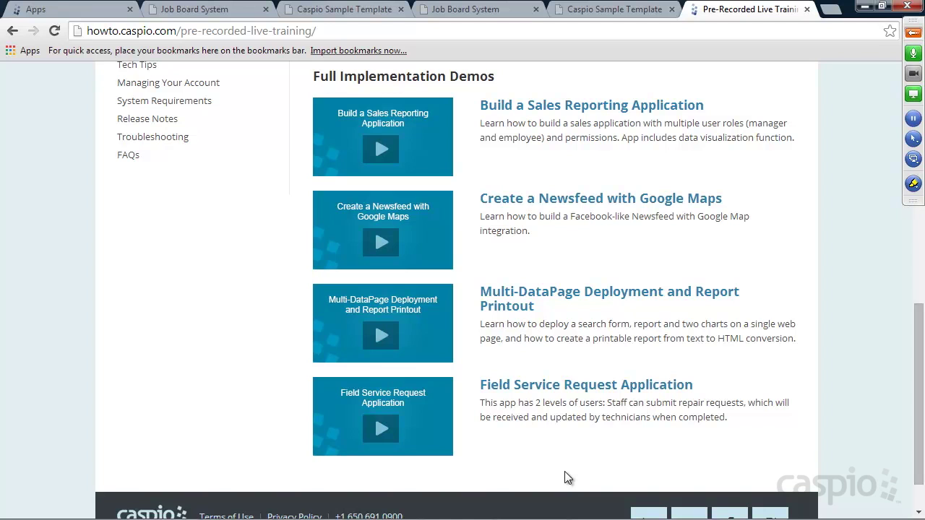
Step: Scroll up the Pre-Recorded Live Training page to the Training Sessions videos
scroll(548, 355, "up", 6)
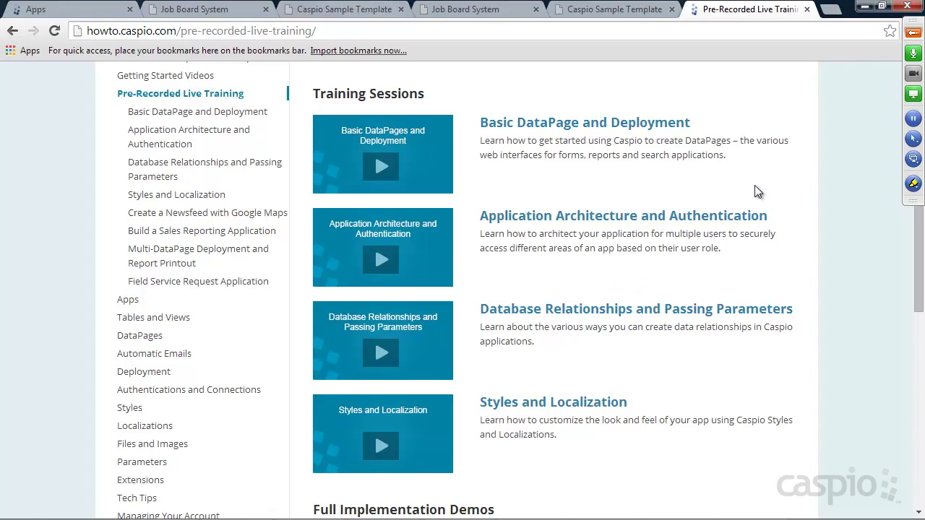
Step: Unmute all meeting attendees and open the GoToMeeting chat
left_click(913, 34)
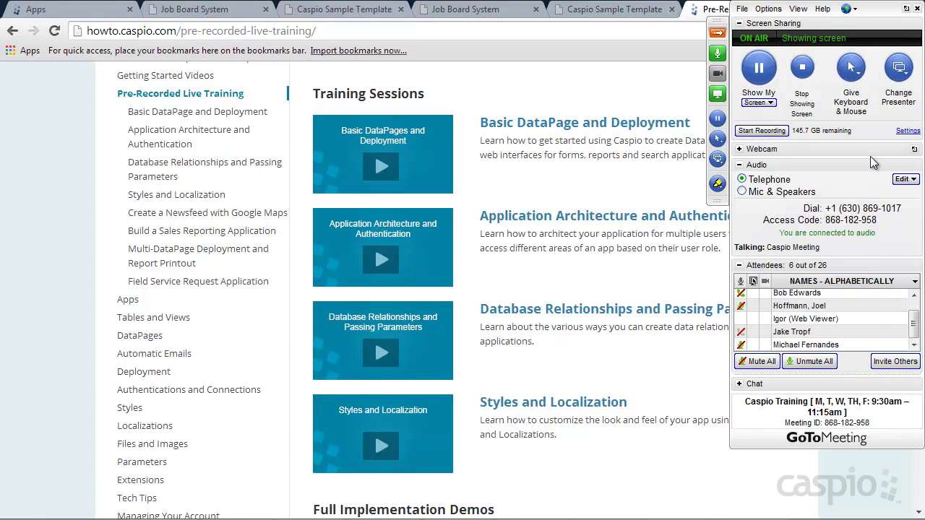
left_click(816, 363)
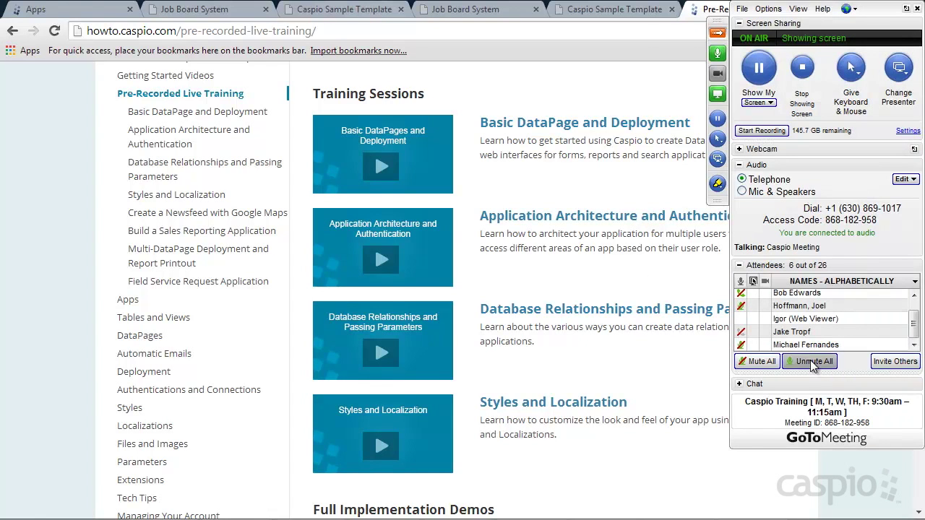
left_click(739, 384)
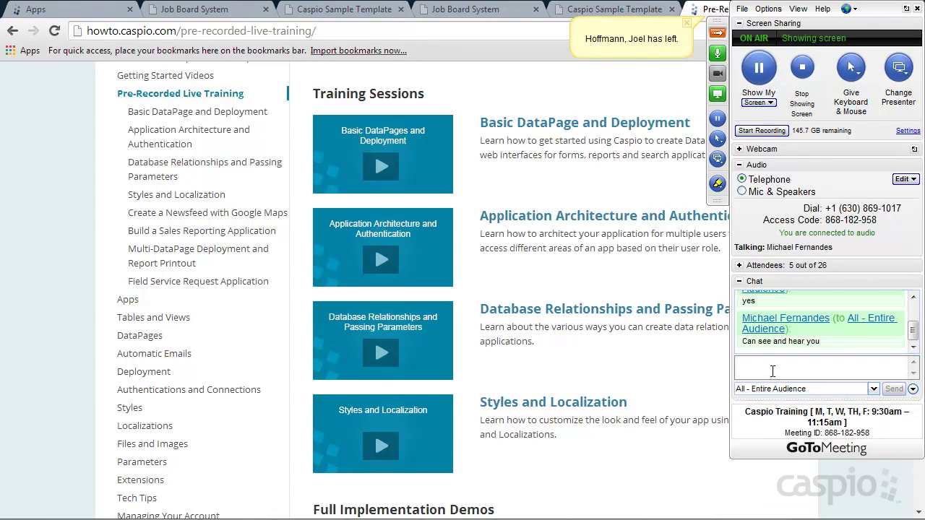
left_click(773, 371)
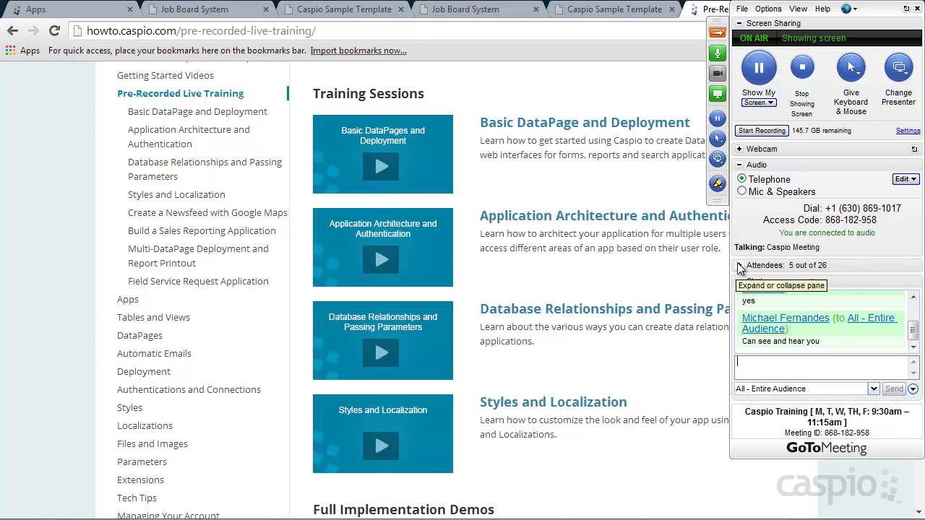
Step: Mute all attendees again, collapse the control panel, and show the Job Board System site
left_click(738, 266)
left_click(758, 361)
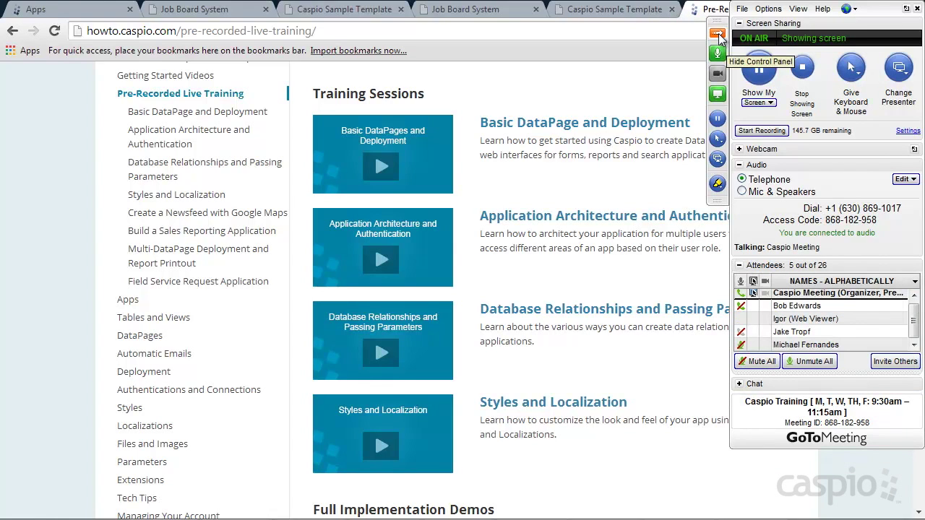
left_click(719, 33)
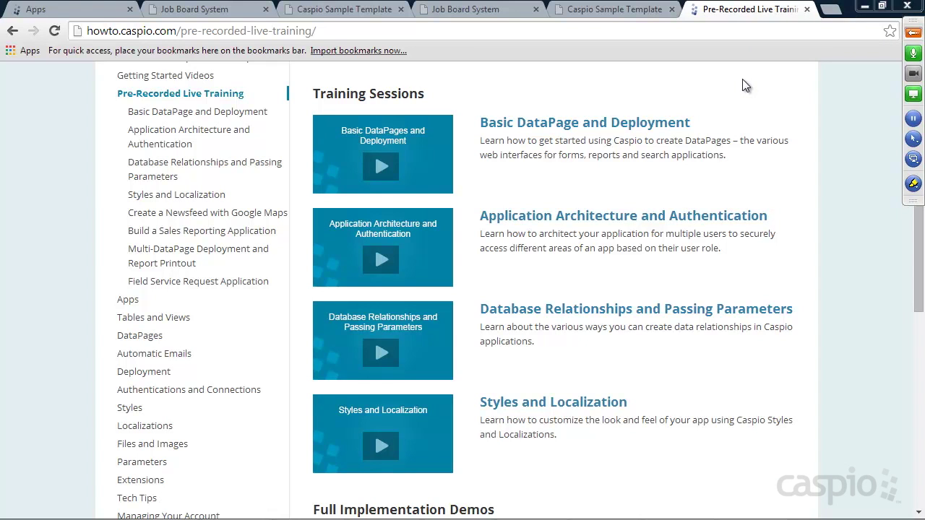
left_click(210, 10)
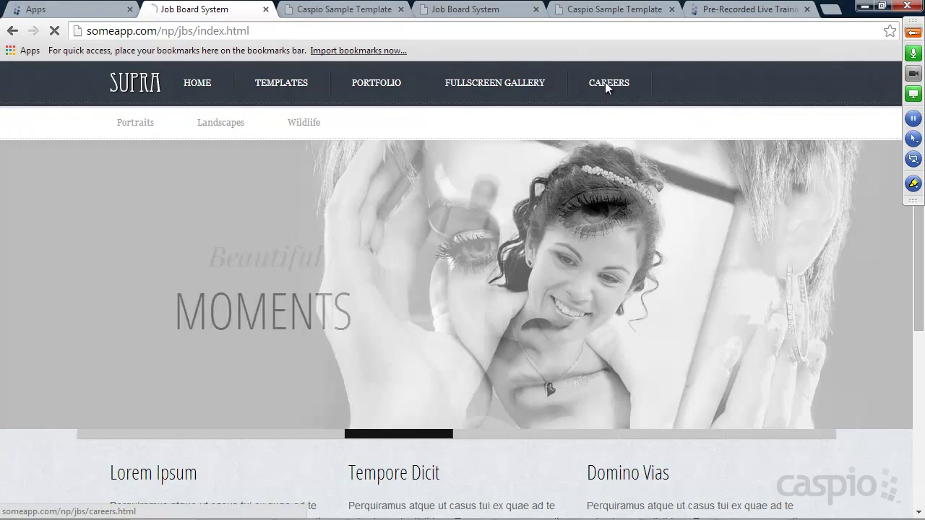
Step: From the Careers list, open the Marketing Manager posting and bring up its application form
left_click(607, 83)
scroll(722, 195, "down", 1)
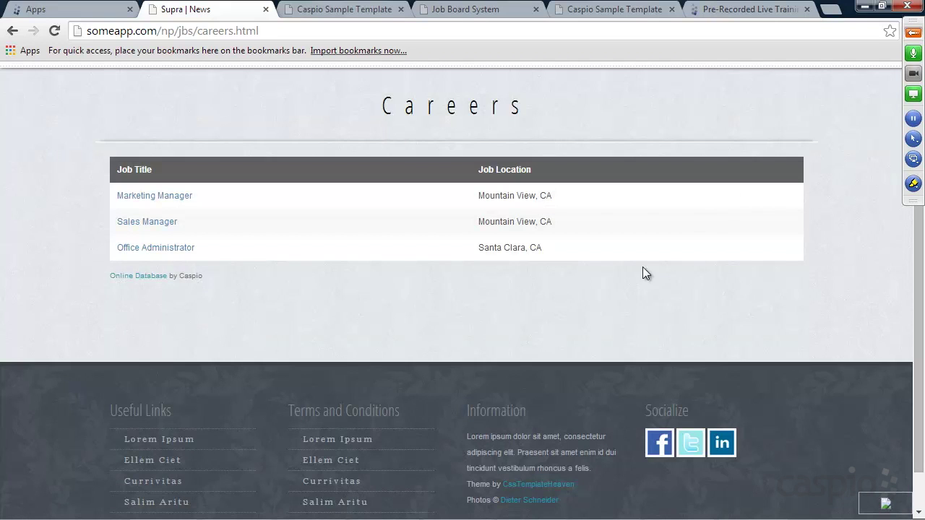
scroll(571, 245, "up", 1)
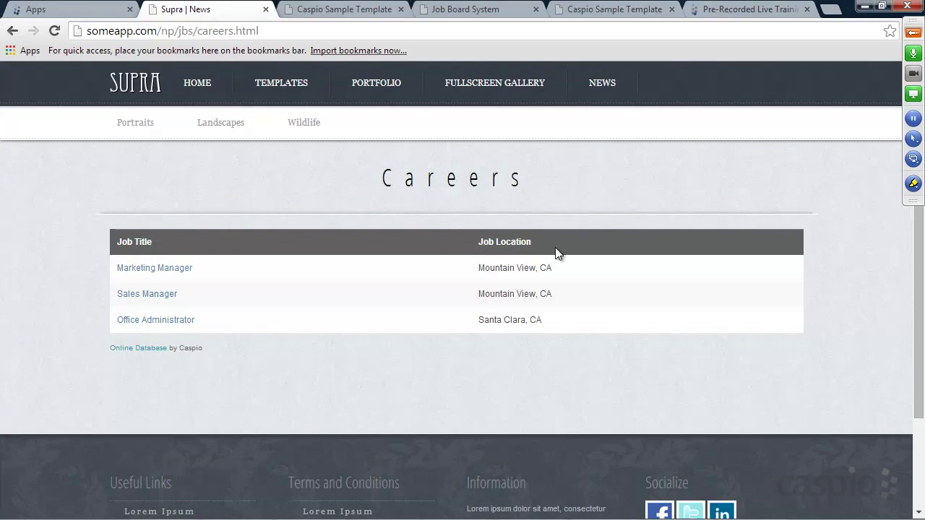
left_click(152, 269)
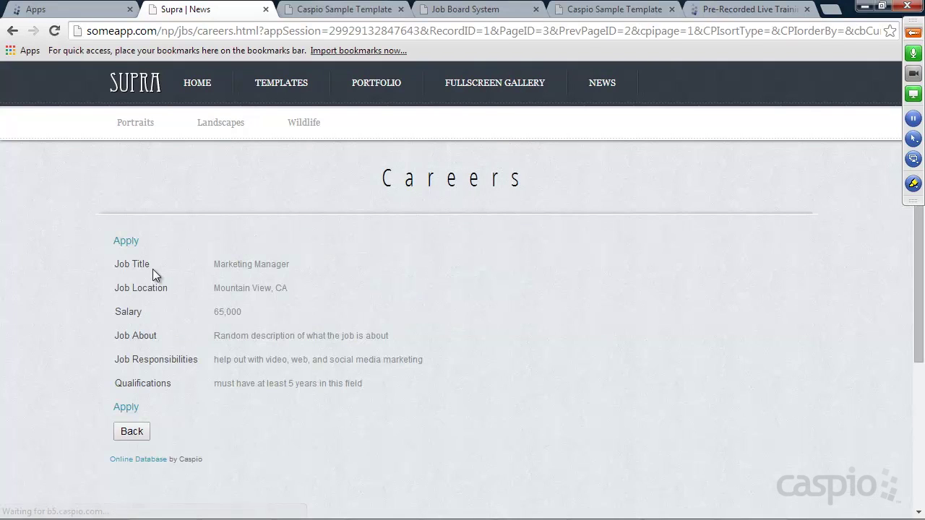
scroll(382, 248, "down", 1)
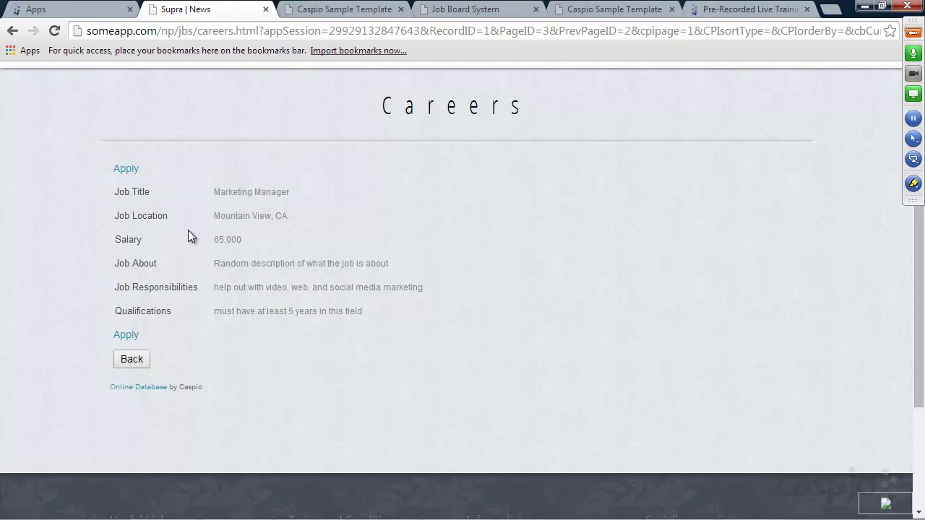
left_click(128, 174)
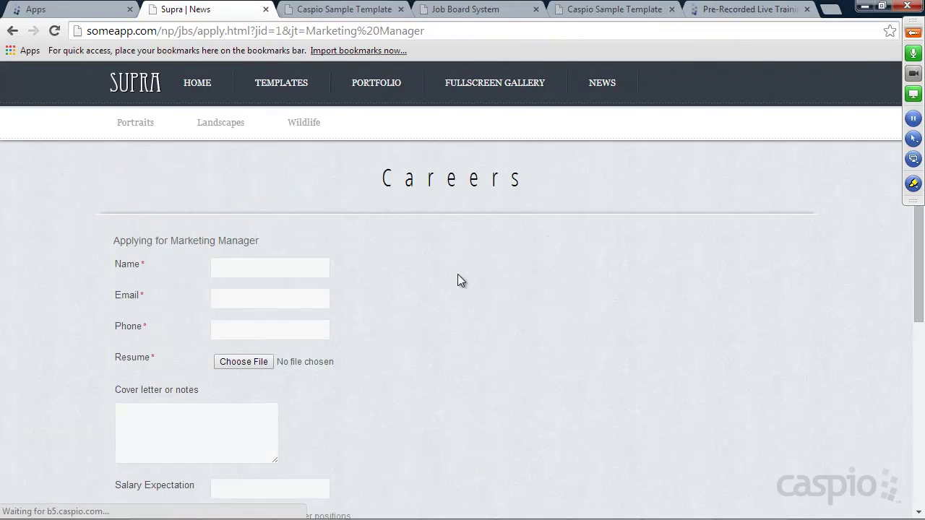
scroll(465, 269, "down", 2)
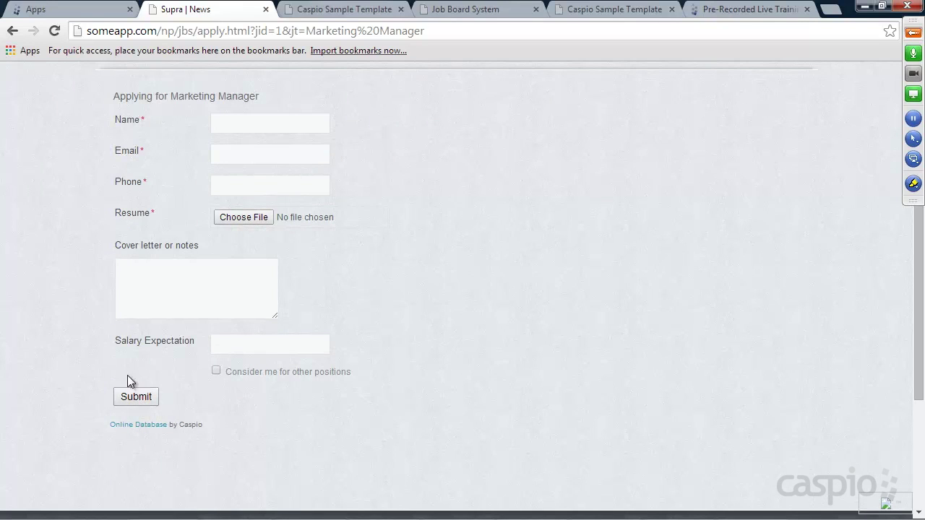
Step: Log in to the Caspio Training job posting page with the test user's email and password
left_click(340, 10)
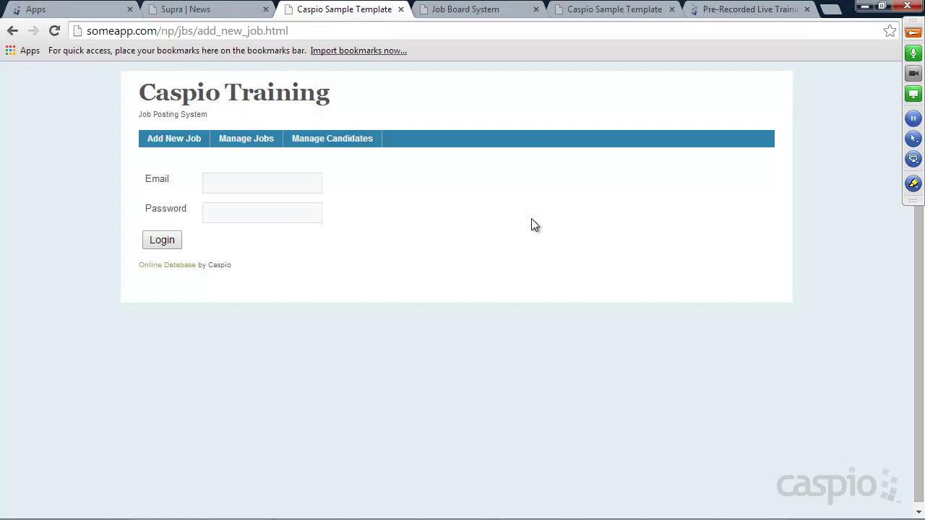
left_click(257, 187)
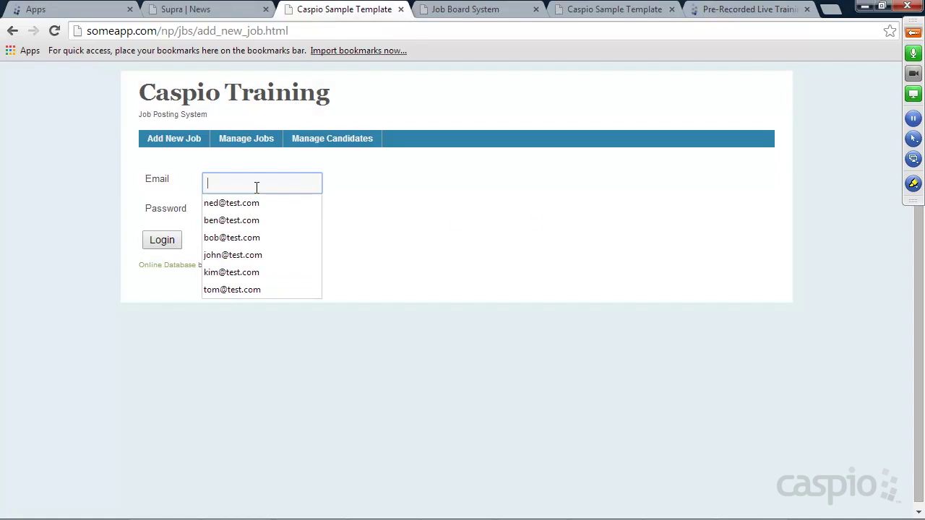
type("nancy@test.com")
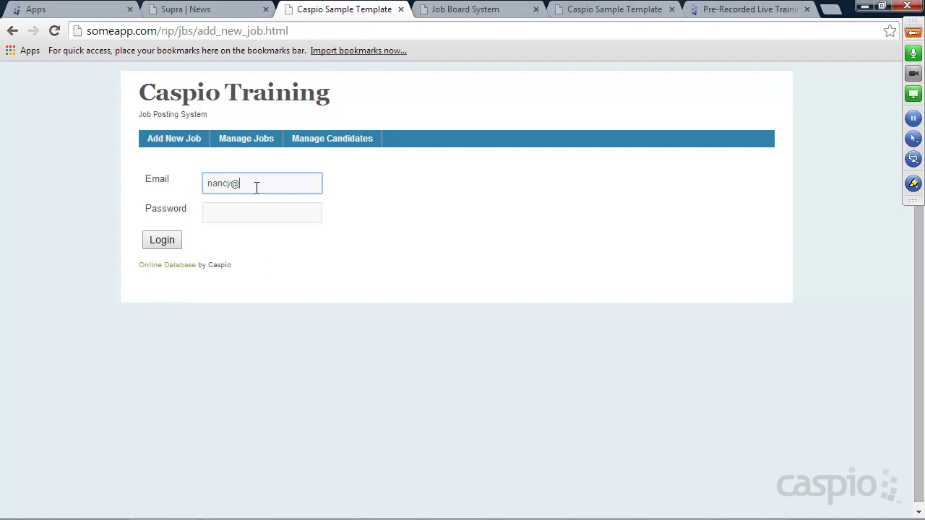
key("Tab")
type("test")
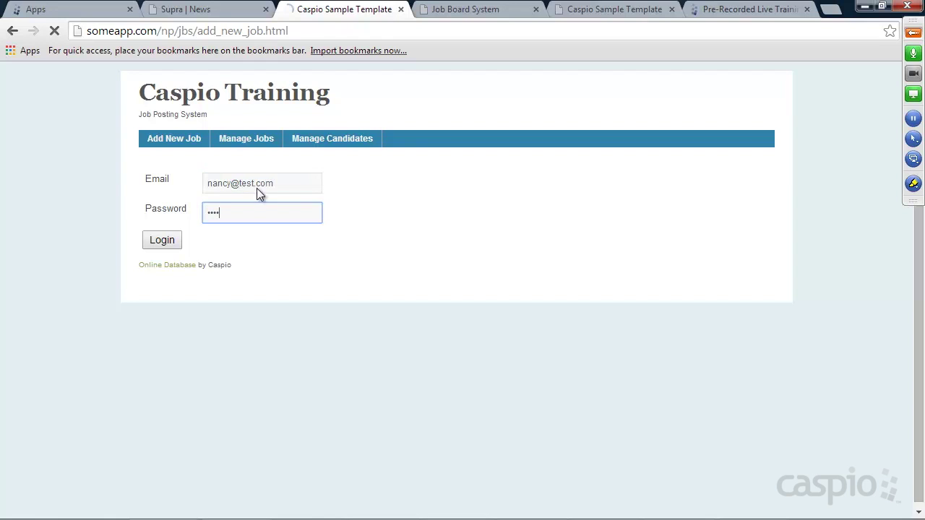
key("Return")
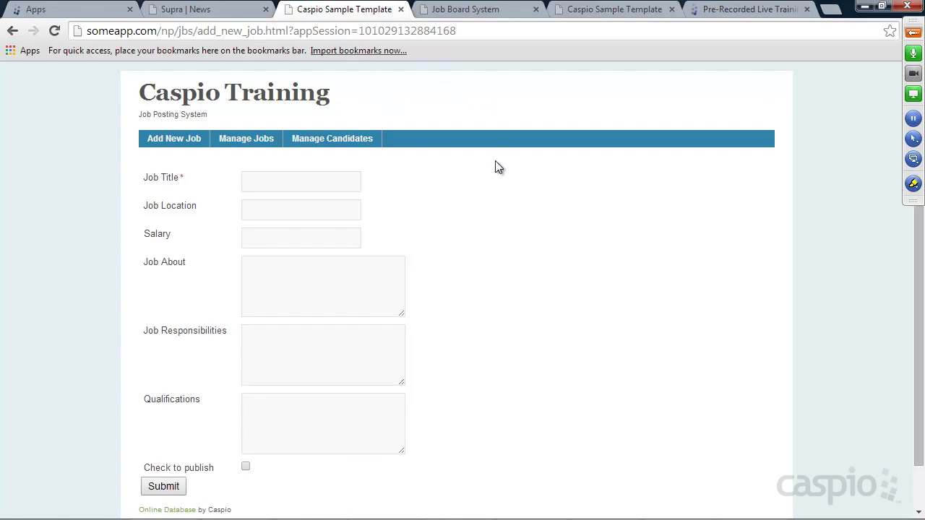
left_click(197, 9)
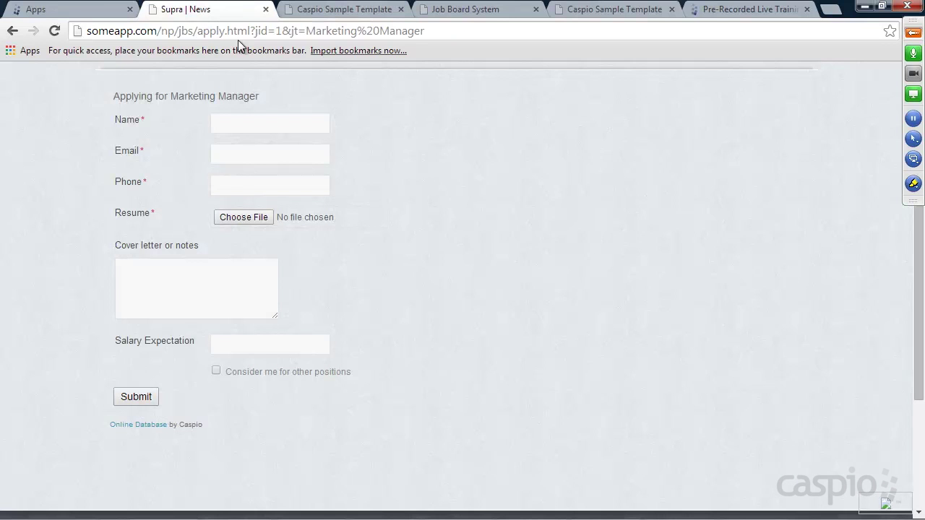
scroll(366, 124, "up", 2)
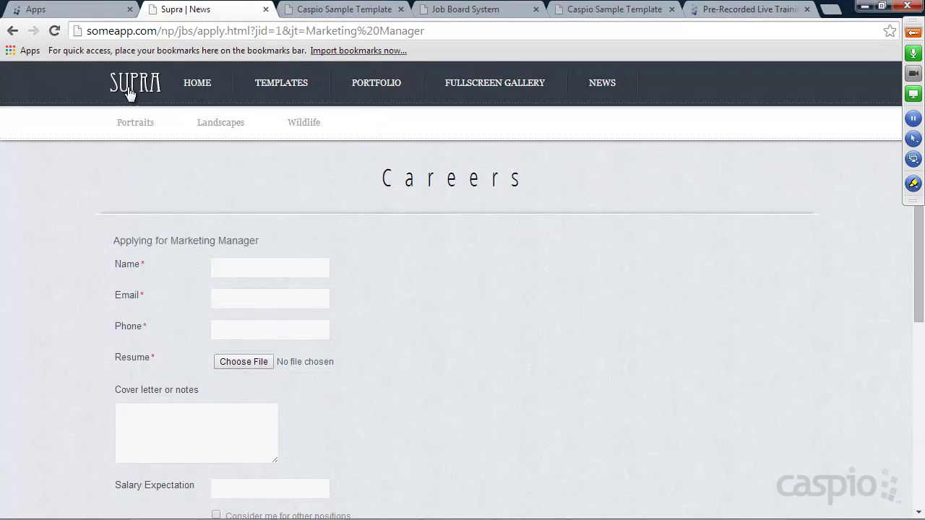
mouse_move(238, 94)
left_click(346, 15)
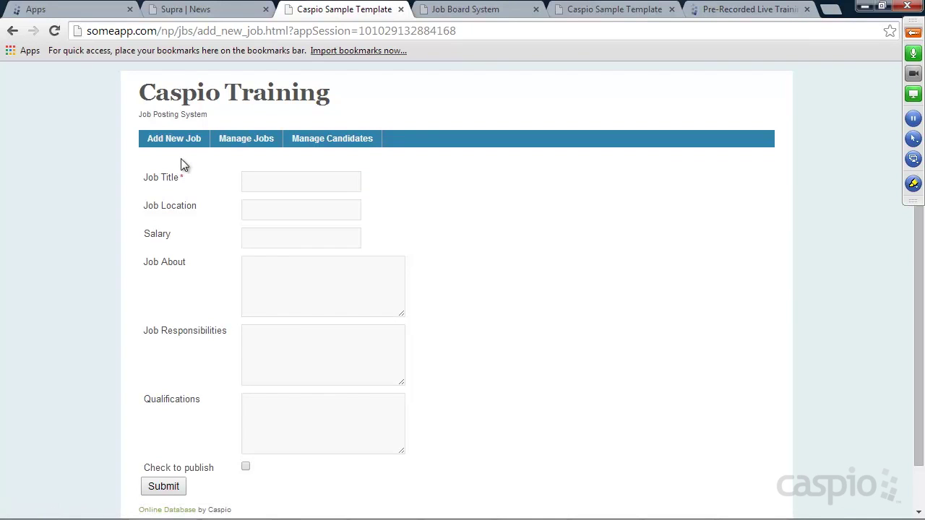
Step: Enter job title 'Sales admin', location 'san jose, ca' and salary 55,555
left_click(311, 183)
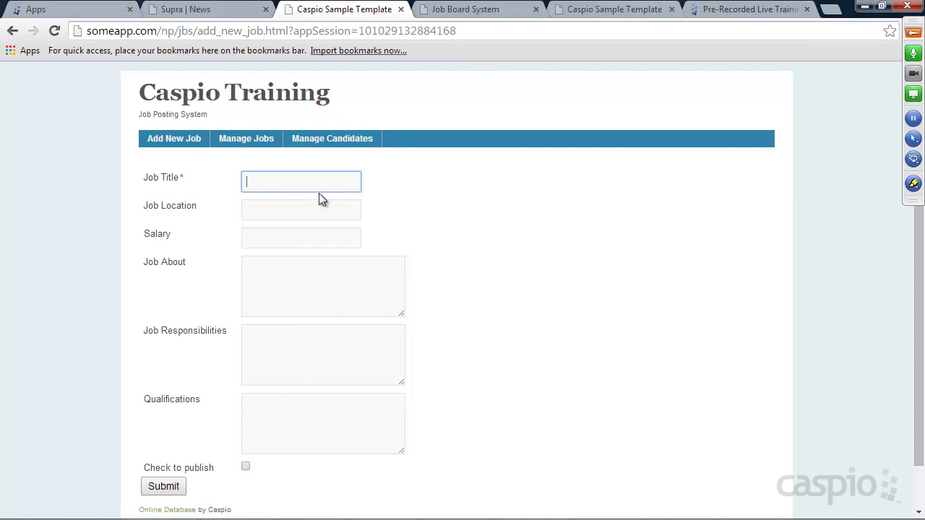
type("Sales admin")
key("Tab")
type("san jose, ca")
key("Tab")
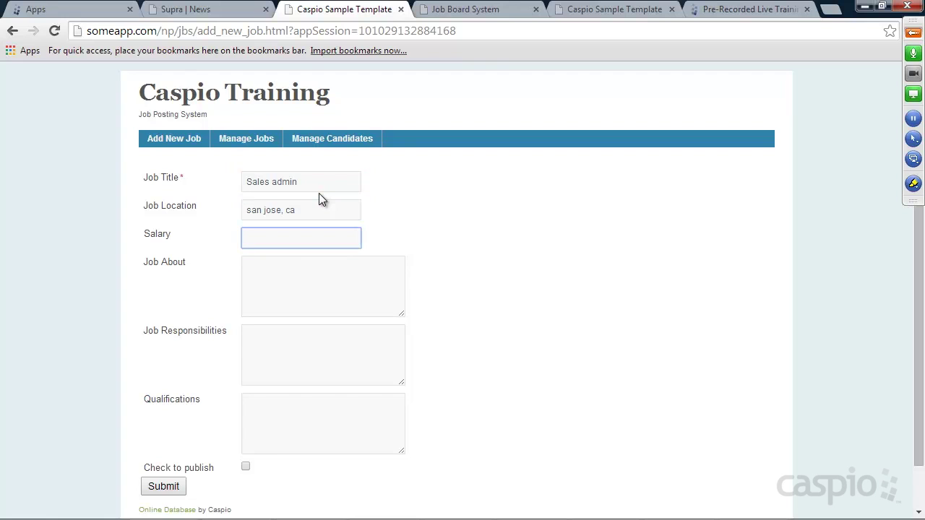
type("55,5555")
key("BackSpace")
key("Tab")
Step: Fill About 'sales admin', Responsibilities and Qualifications 'random text', tick publish, and submit
scroll(322, 222, "down", 1)
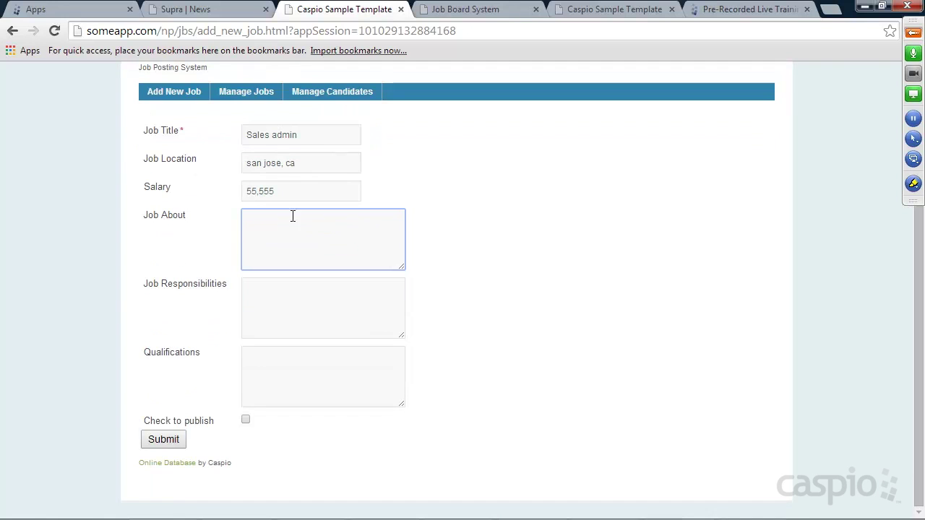
type("sales admin")
key("Tab")
type("random text")
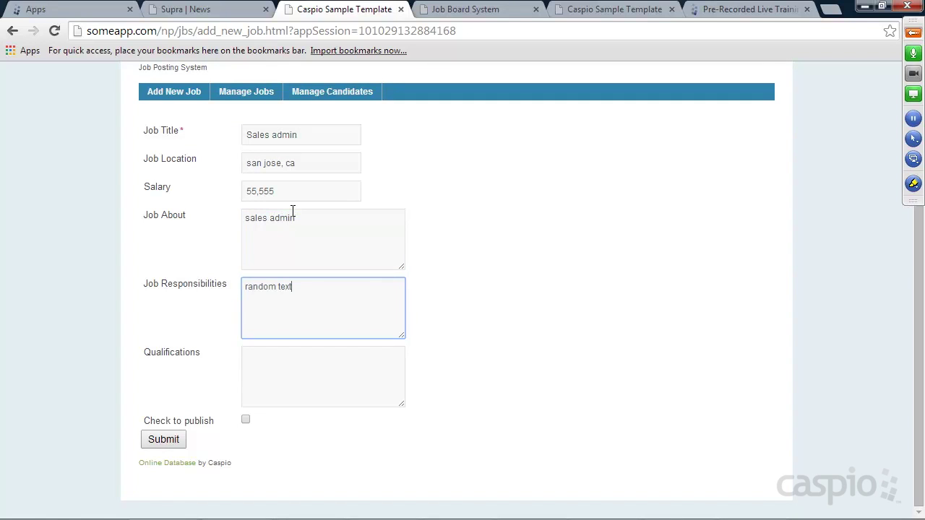
key("Tab")
type("random text")
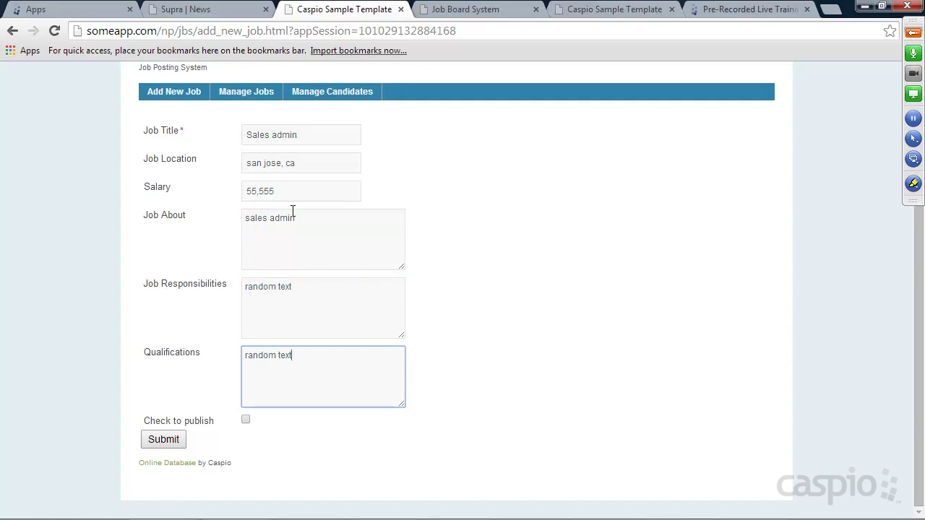
left_click(245, 420)
left_click(181, 440)
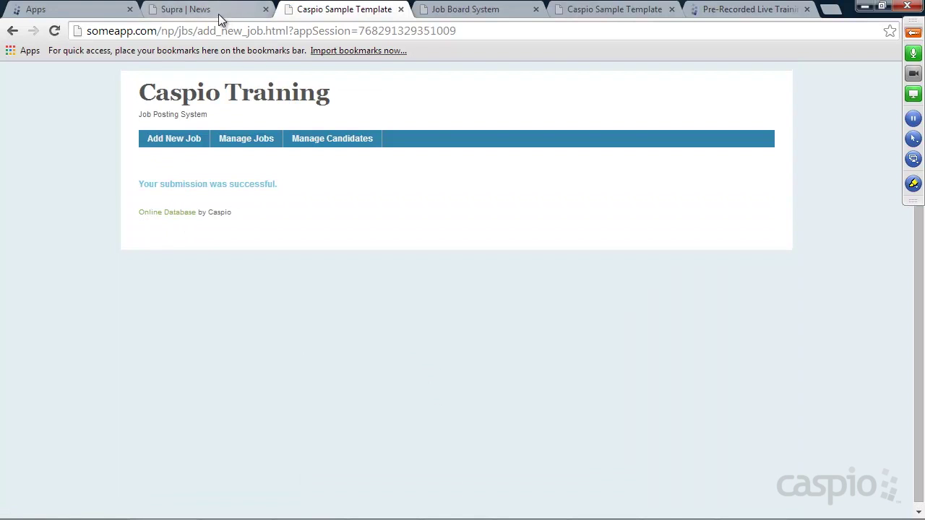
Step: Review the public Careers list, then open the Manage Jobs list in the posting system
left_click(209, 9)
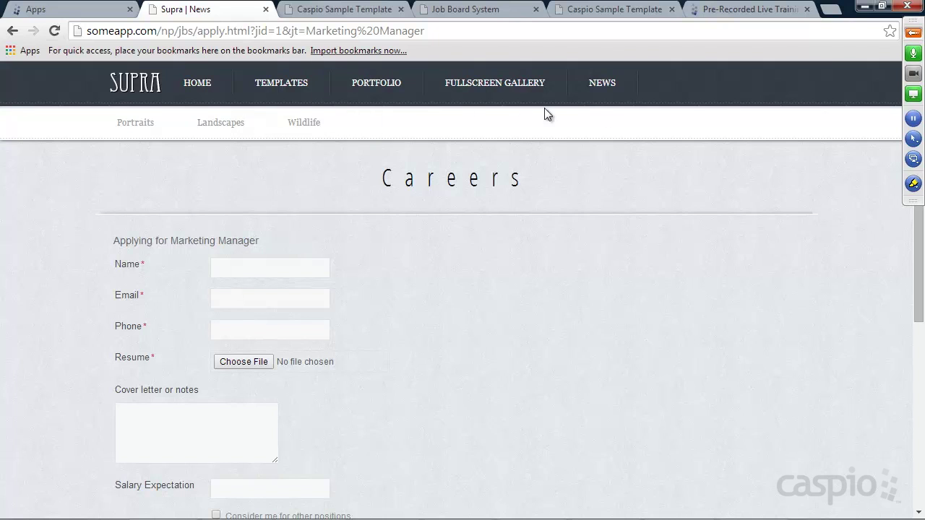
left_click(124, 87)
left_click(611, 86)
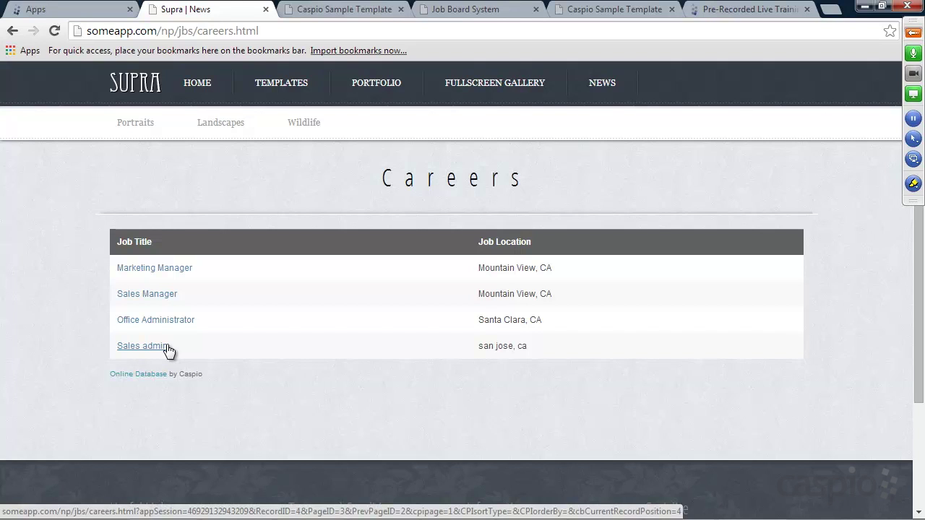
left_click(341, 10)
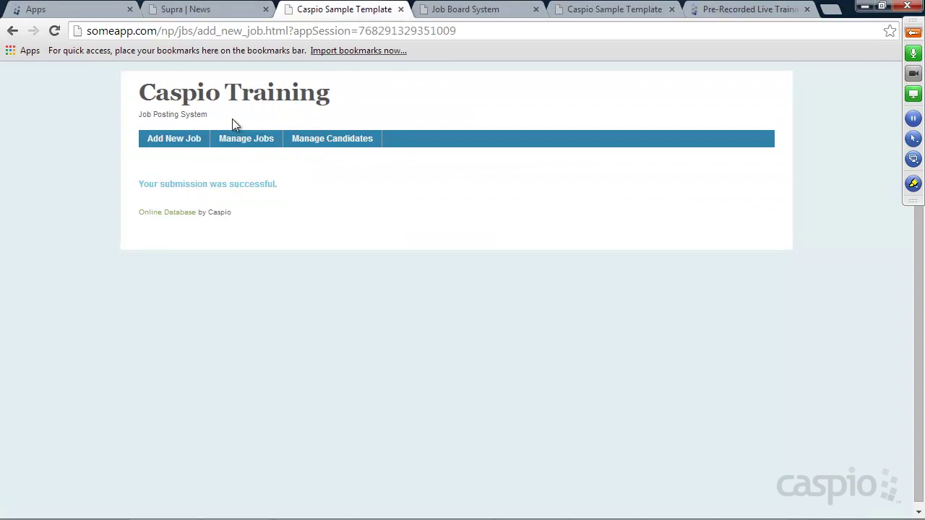
left_click(247, 141)
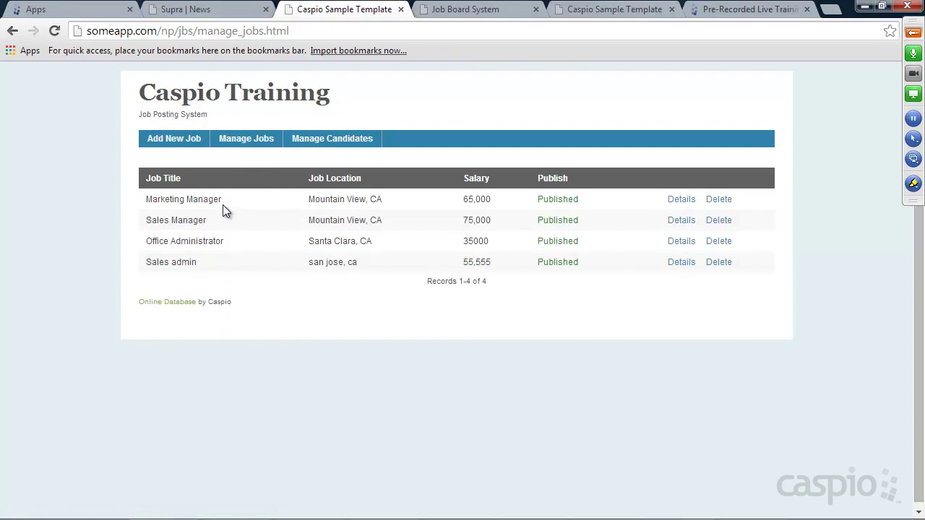
left_click(238, 10)
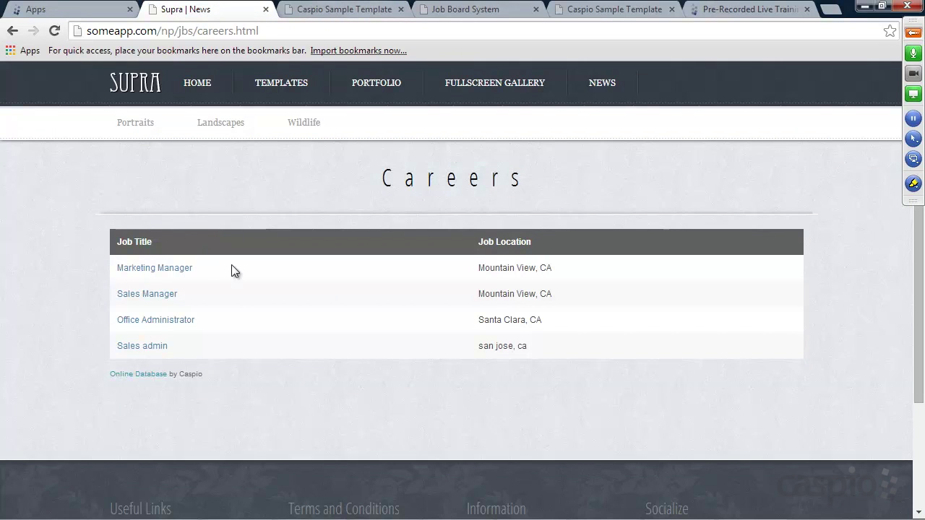
left_click(334, 13)
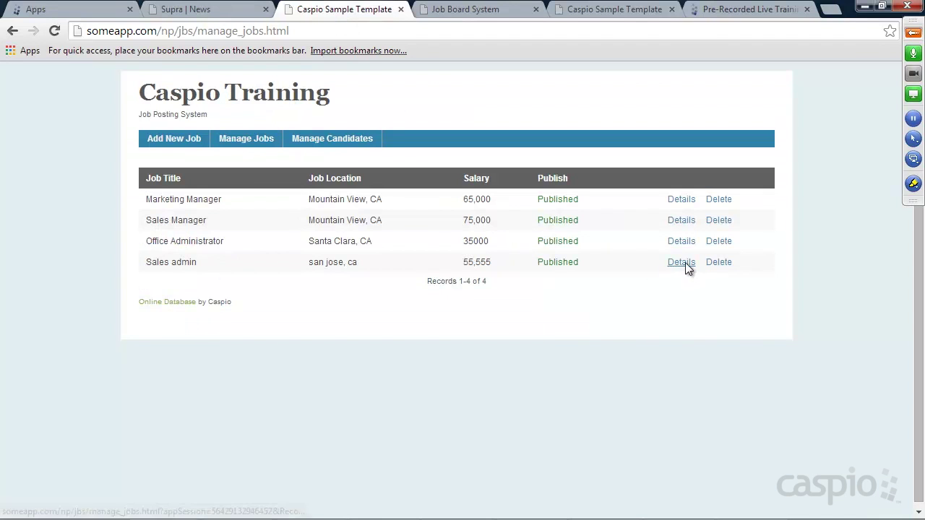
Step: Unpublish the Sales admin job, update it, and confirm it no longer appears on Careers
left_click(683, 263)
scroll(650, 239, "down", 2)
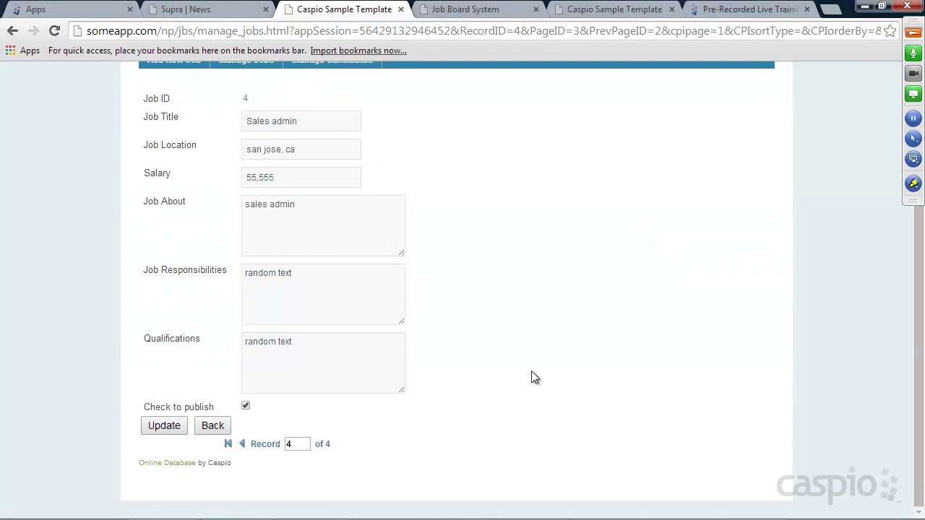
left_click(246, 406)
left_click(167, 425)
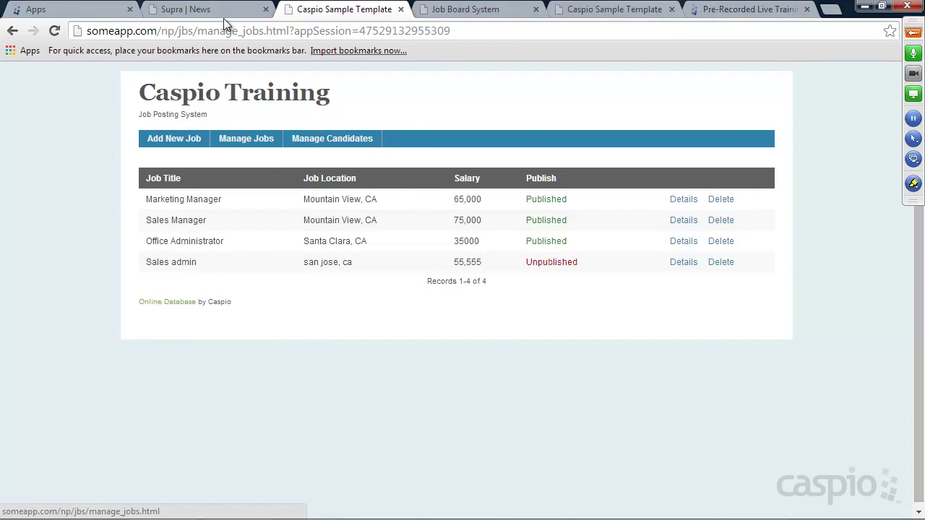
left_click(223, 16)
left_click(55, 31)
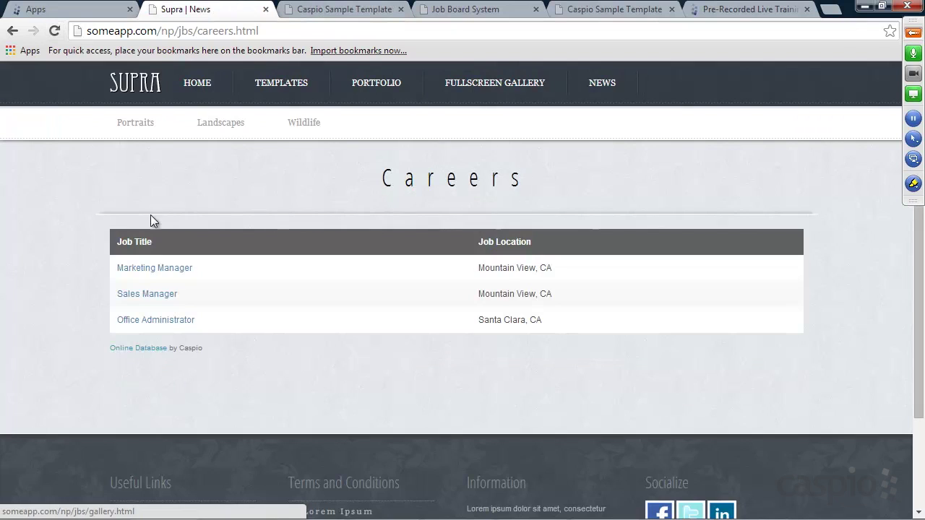
left_click(405, 17)
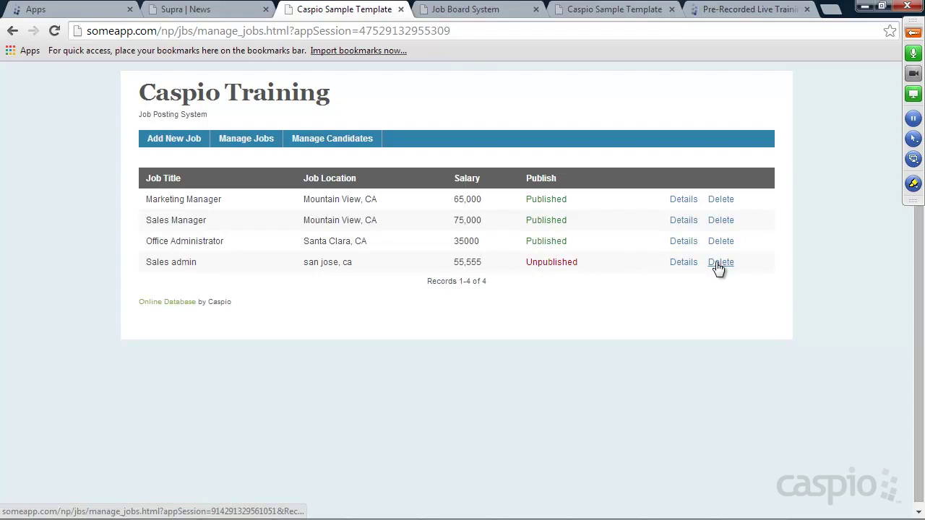
Step: Reopen the Sales admin job's details form
left_click(689, 264)
scroll(563, 256, "down", 1)
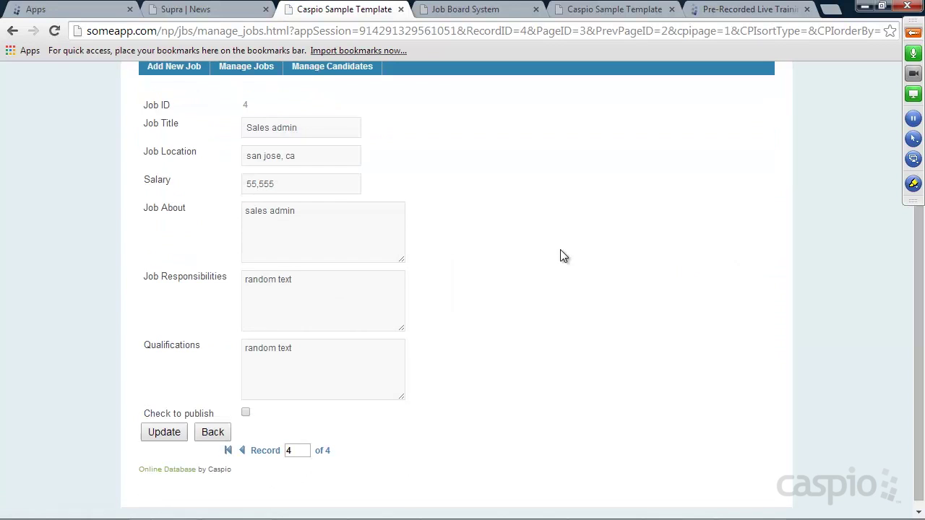
left_click_drag(336, 129, 246, 128)
left_click(306, 125)
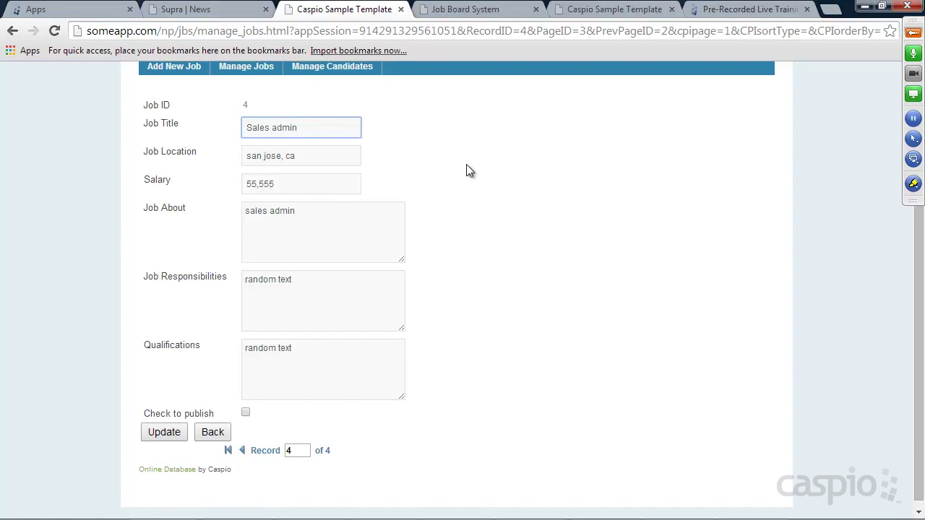
scroll(466, 170, "up", 1)
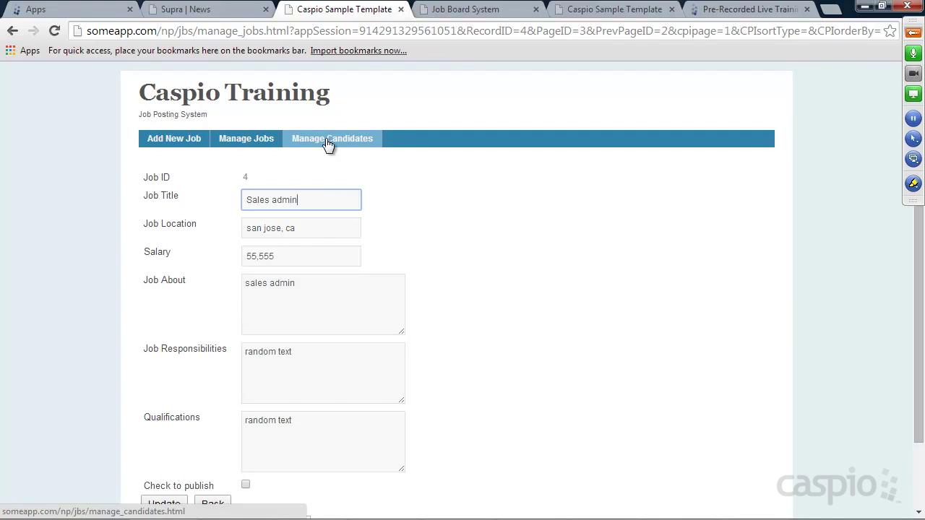
Step: Start an Office Administrator application, entering the applicant's name, e-mail and phone number
left_click(212, 14)
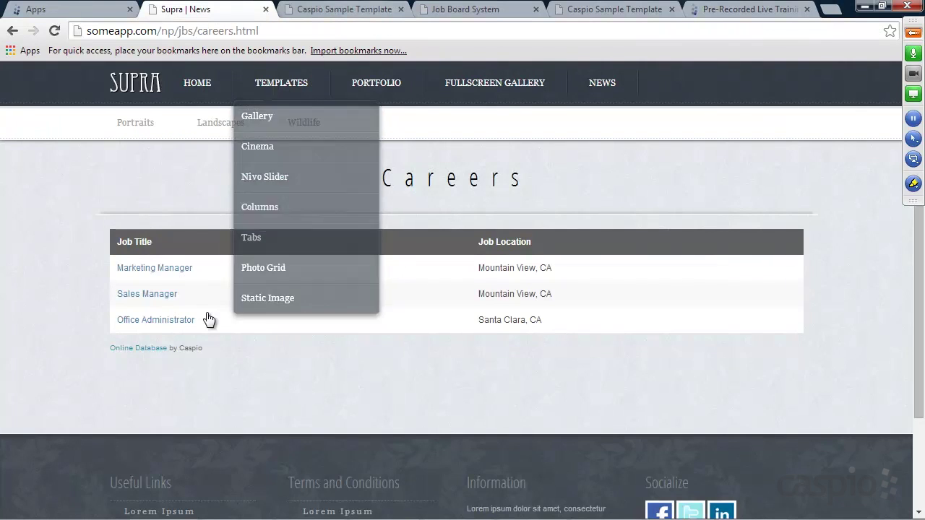
left_click(171, 322)
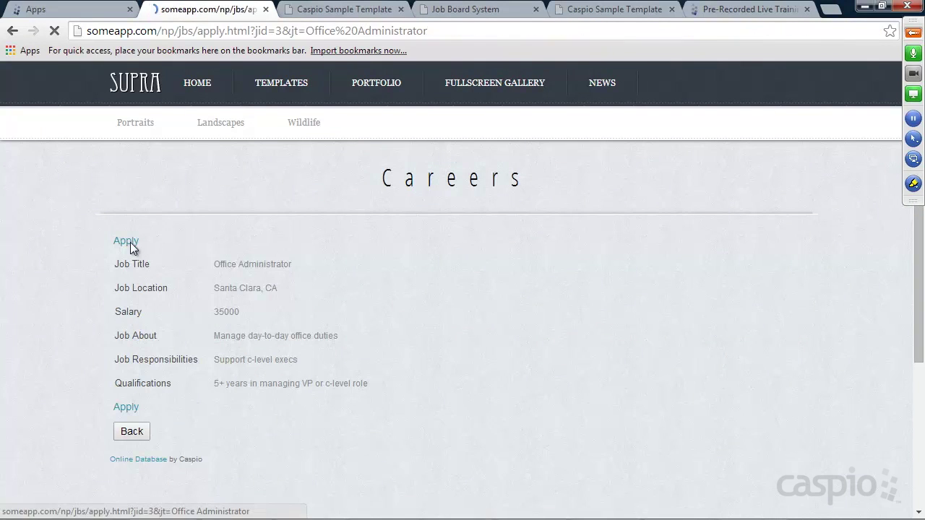
left_click(130, 241)
left_click(250, 266)
scroll(437, 264, "down", 1)
key("Tab")
type("bob@tst.com")
key("Tab")
type("32235235")
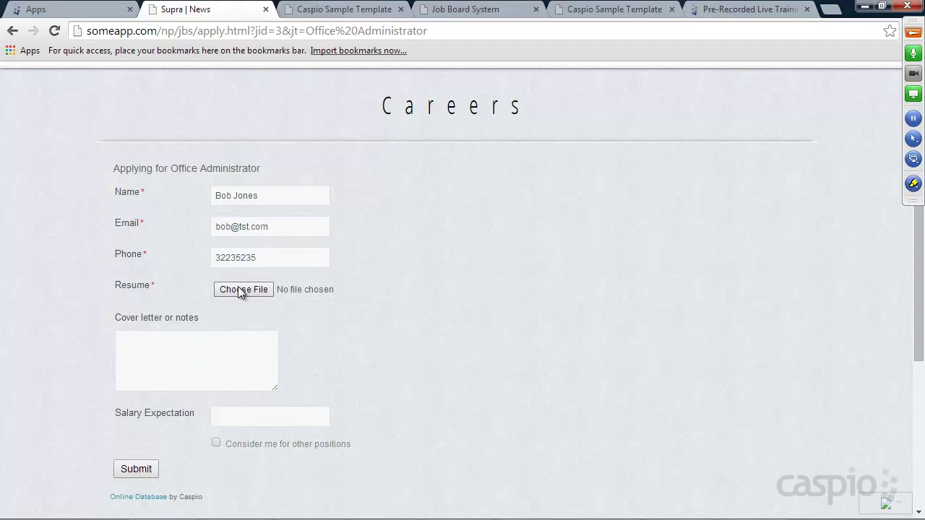
Step: Attach the redirect code file as resume, note 'no cover letter', salary 'negotiable', opt in, and submit
left_click(238, 288)
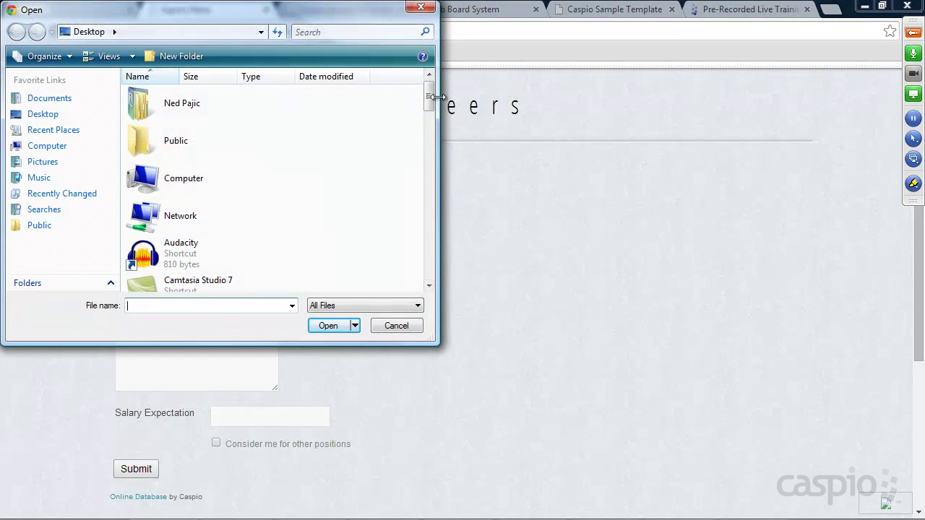
left_click_drag(430, 99, 424, 252)
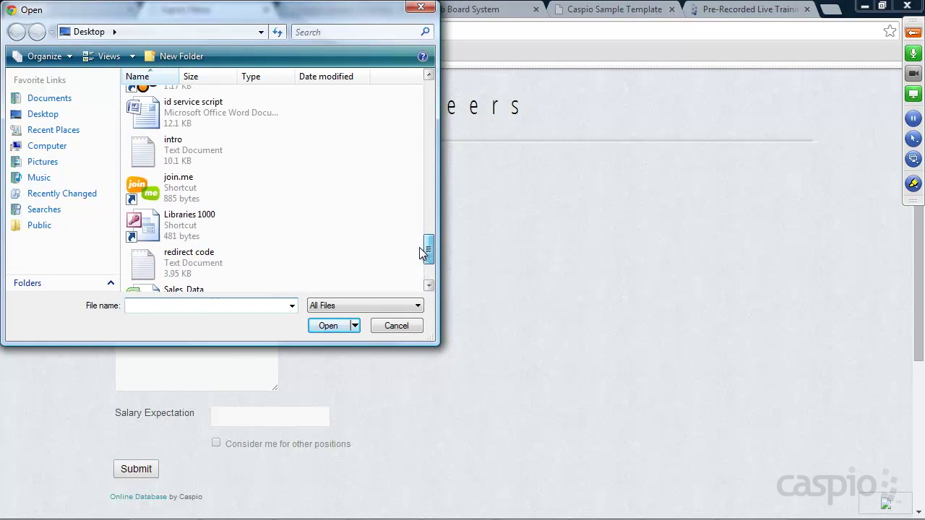
double_click(192, 258)
left_click(152, 363)
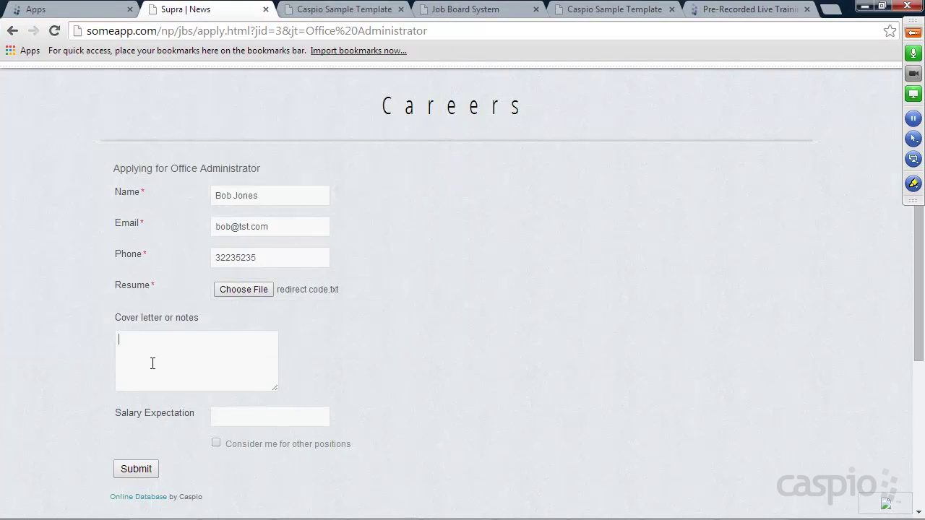
type("no cover letter")
left_click(246, 420)
type("negotiable")
left_click(216, 443)
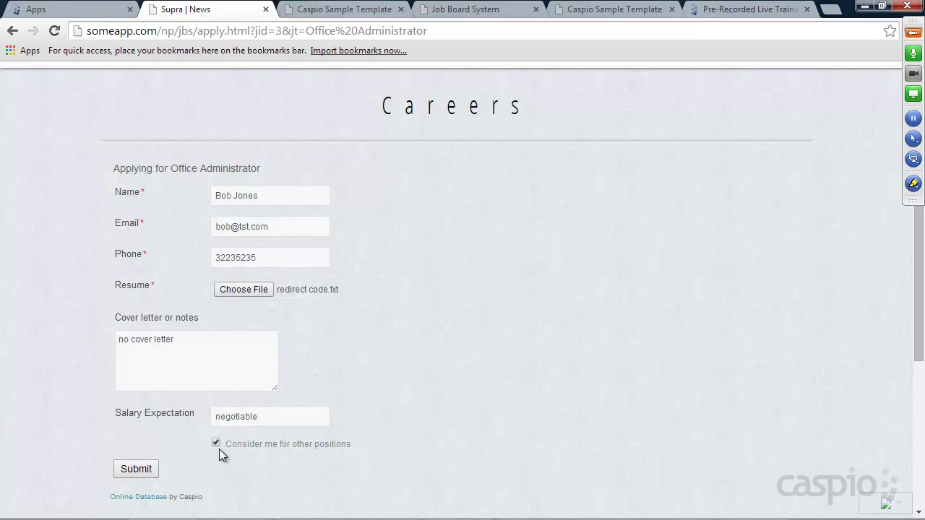
left_click(151, 471)
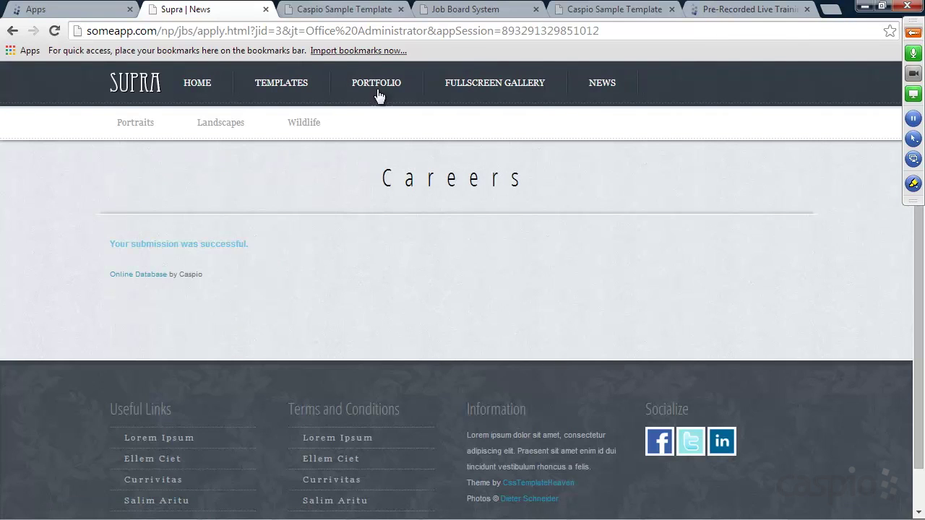
left_click(346, 10)
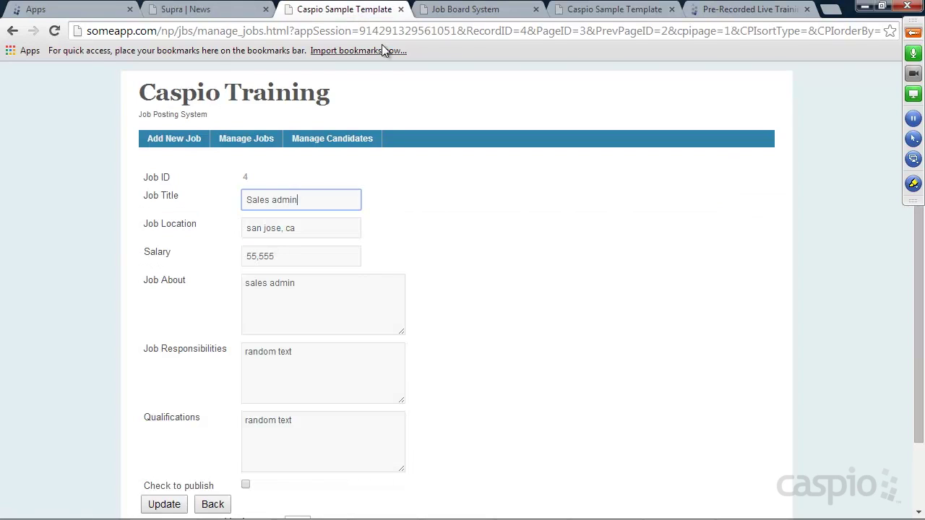
Step: Find the new applicant in Manage Candidates and set their status to Schedule for interview
left_click(336, 139)
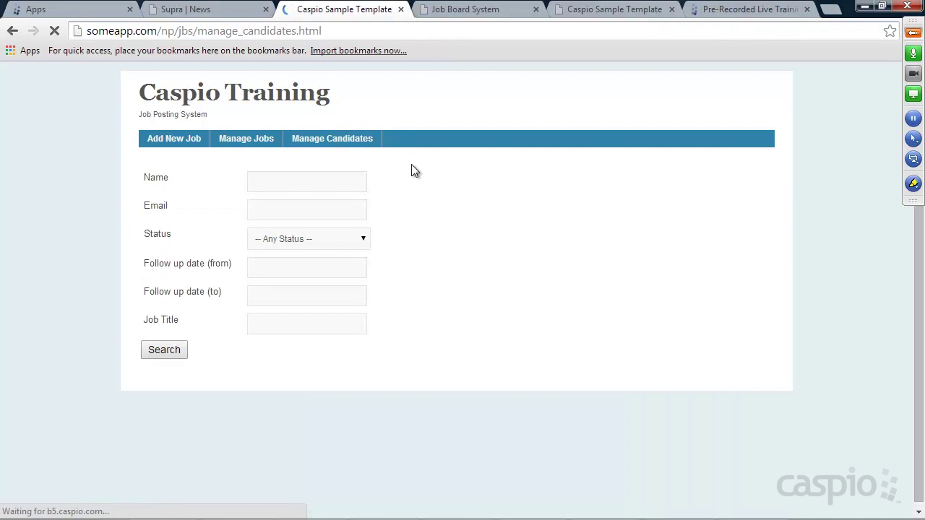
left_click(176, 352)
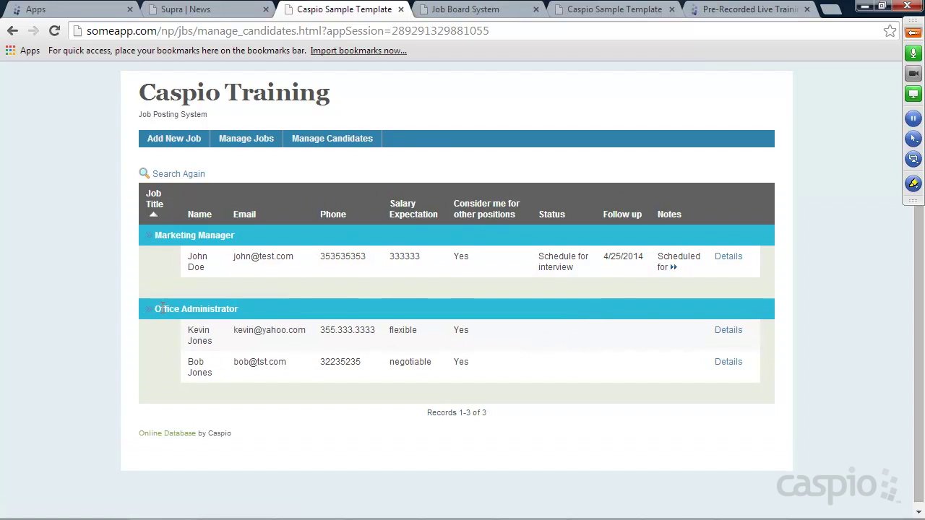
left_click(731, 365)
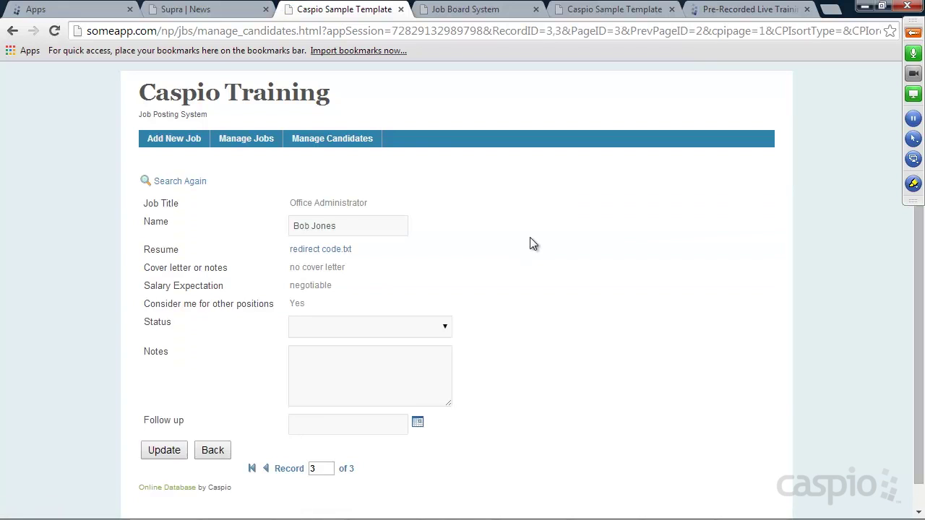
scroll(506, 235, "down", 1)
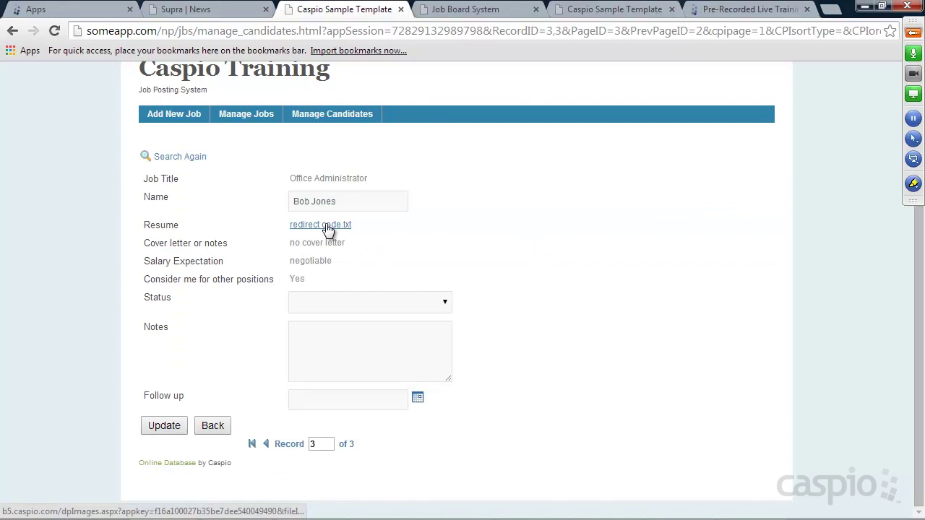
left_click(348, 302)
left_click(505, 280)
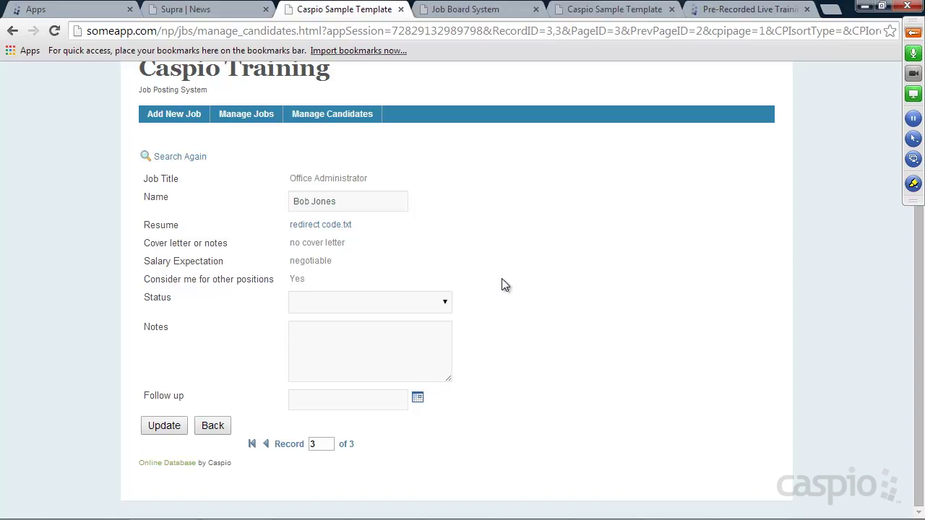
left_click(337, 305)
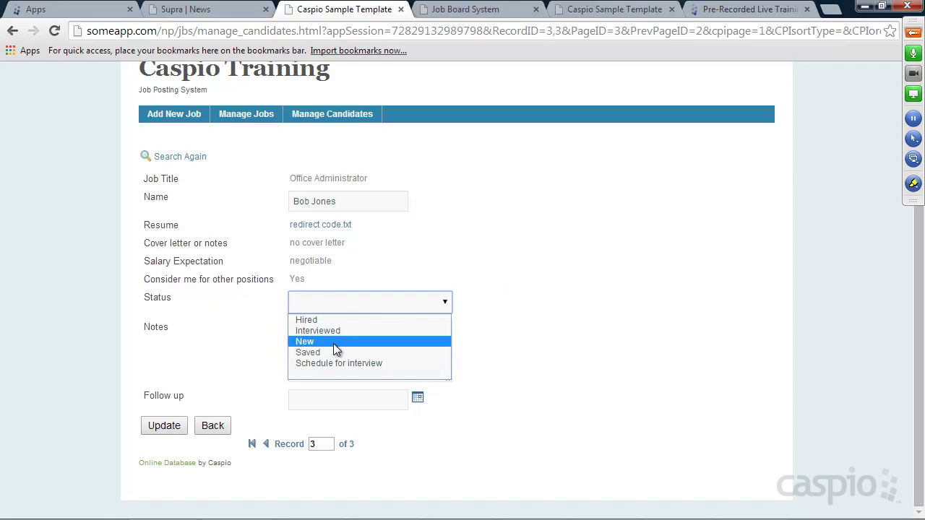
left_click(337, 363)
Step: Add the note 'Will be coming in tomorrow' and follow-up date 4/29/2014, then update
left_click(360, 352)
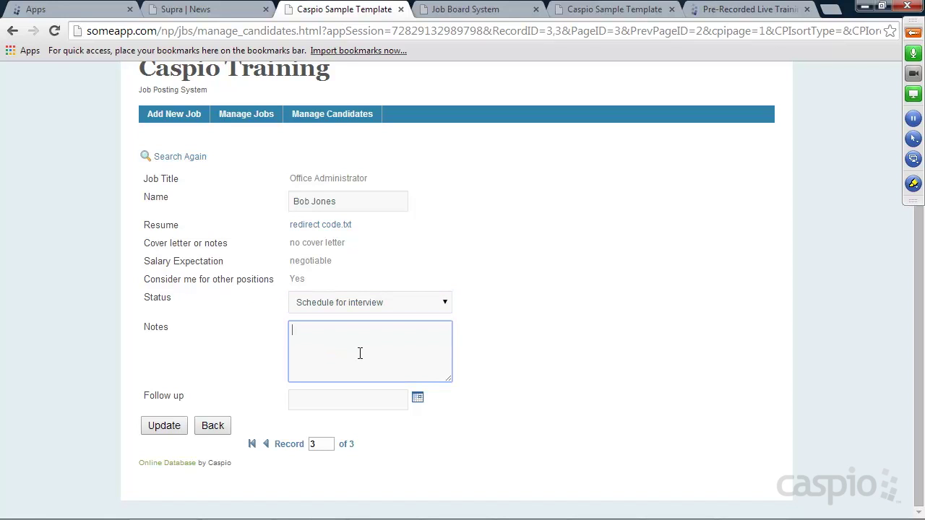
type("Will be coming in tomorrow")
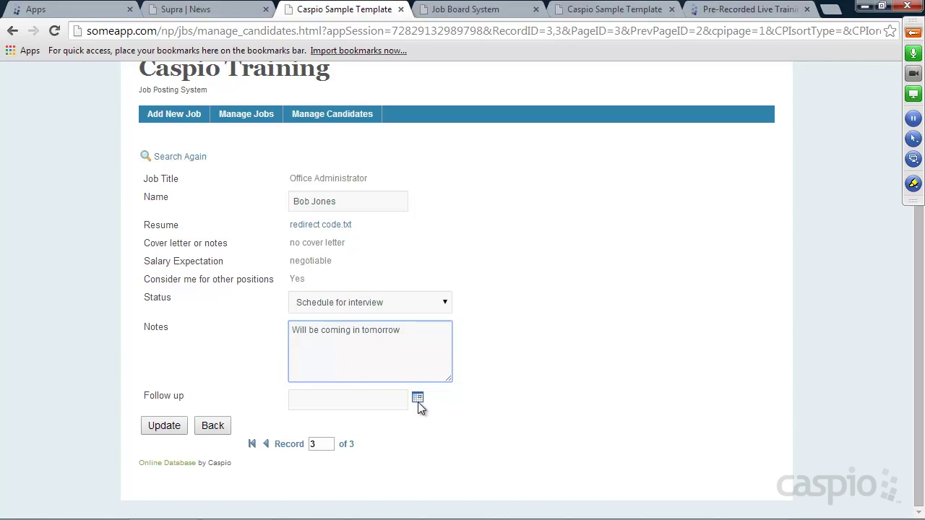
left_click(418, 398)
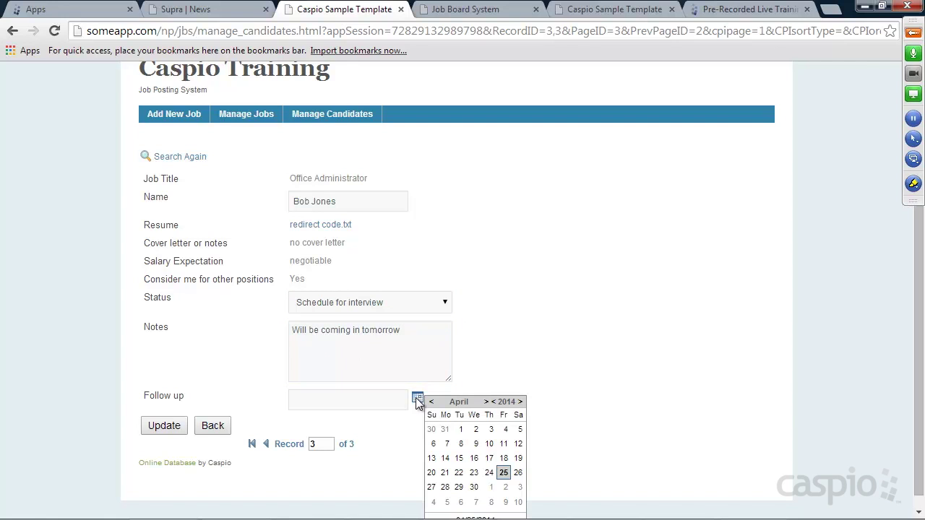
left_click(461, 489)
left_click(170, 431)
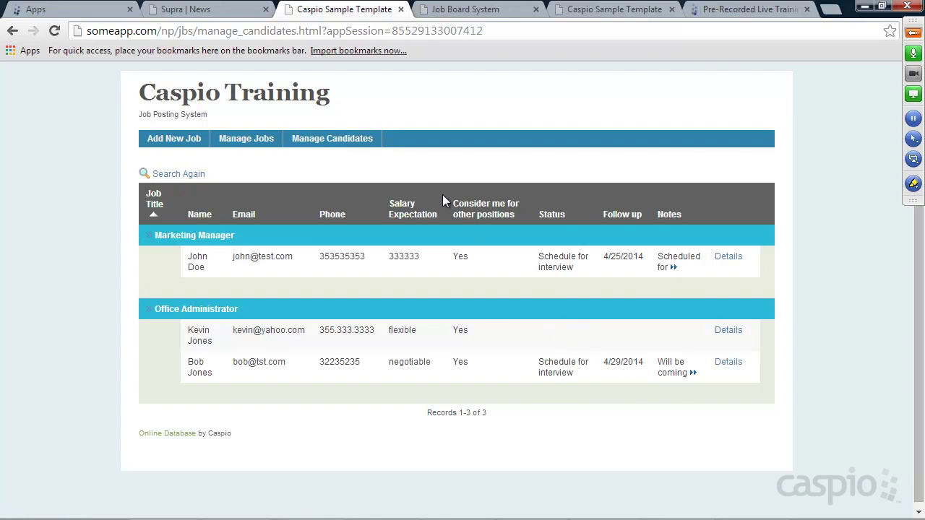
left_click(334, 138)
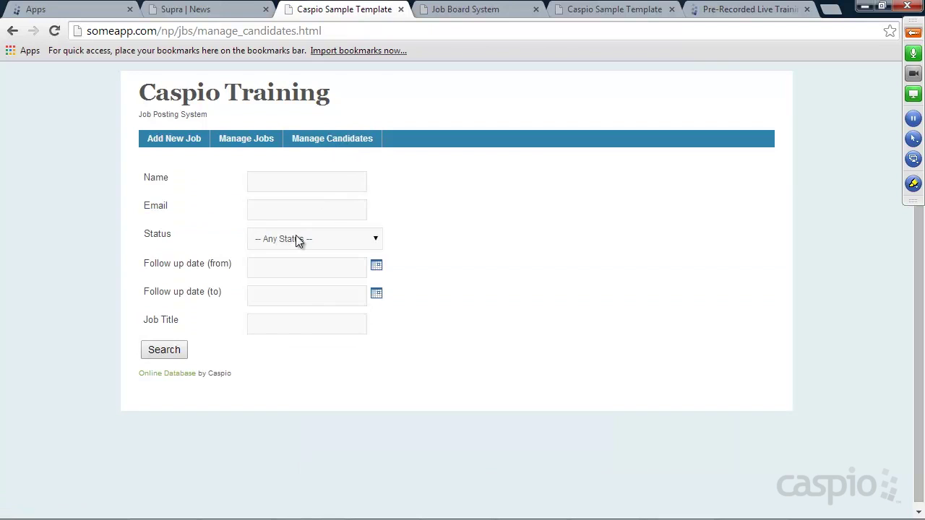
Step: Search candidates by the applicant's first name with status left on Any Status
left_click(296, 239)
left_click(422, 258)
left_click(291, 180)
type("bob")
key("Return")
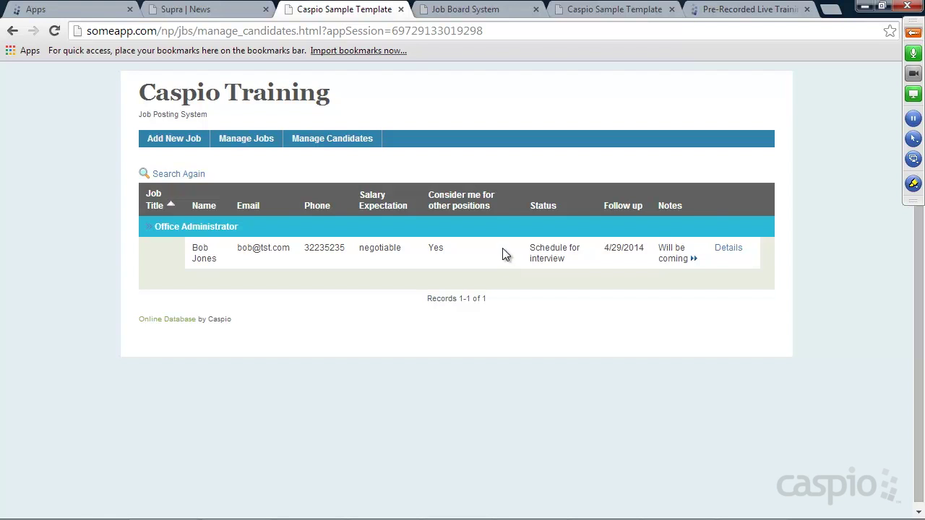
left_click(201, 13)
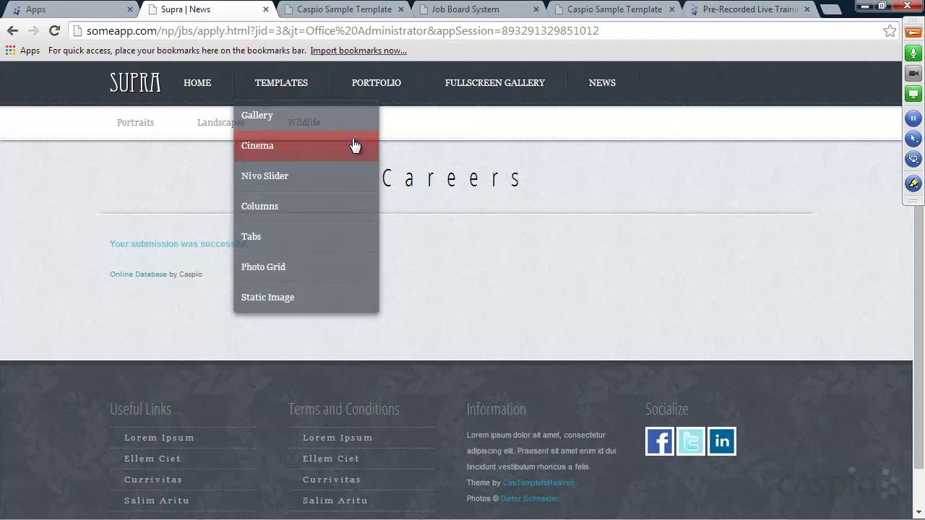
Step: Browse the Supra Careers page and view the Marketing Manager application form
left_click(136, 84)
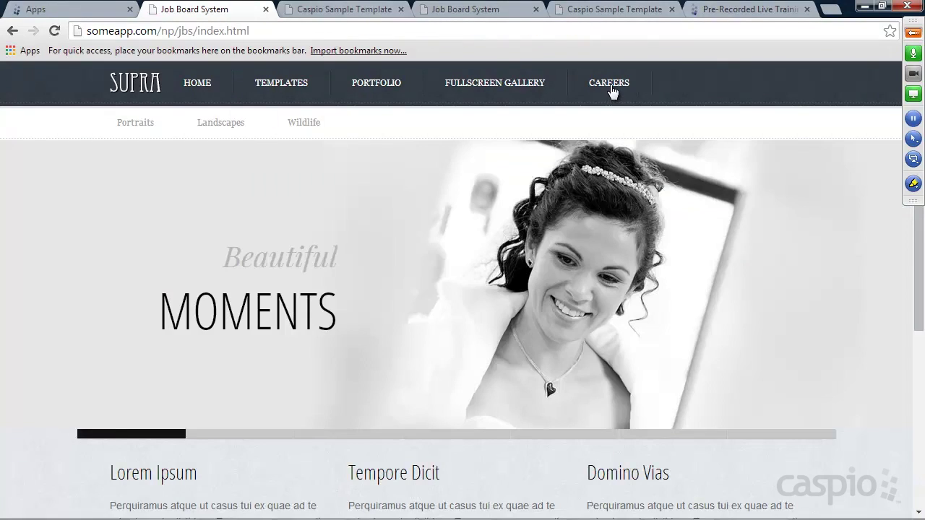
left_click(611, 91)
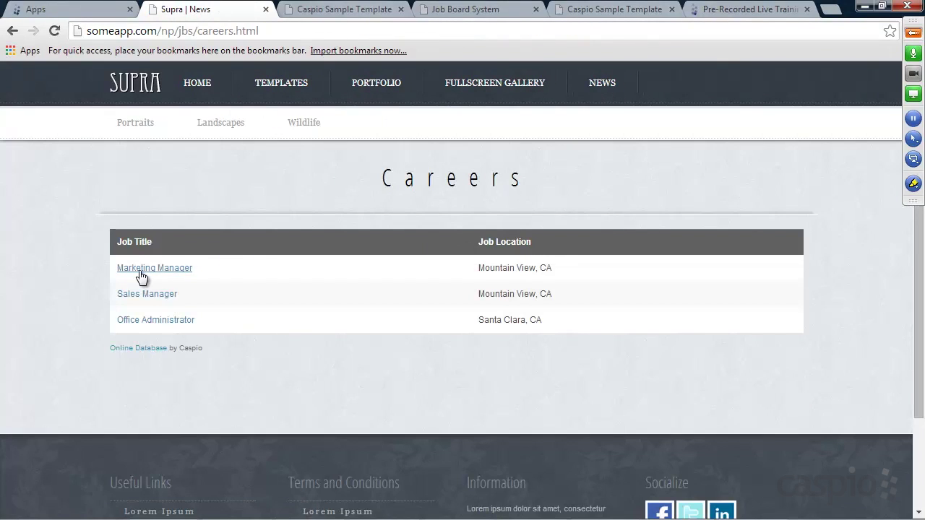
left_click(165, 268)
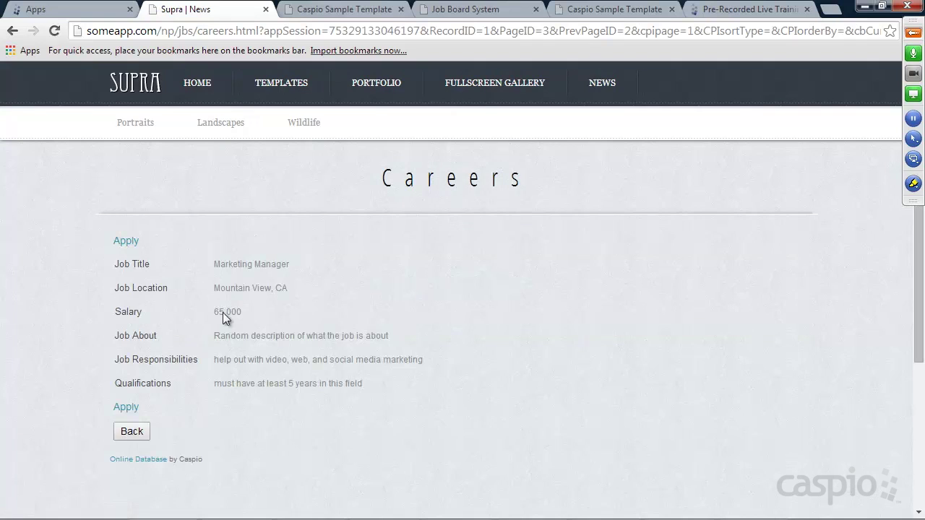
left_click(130, 241)
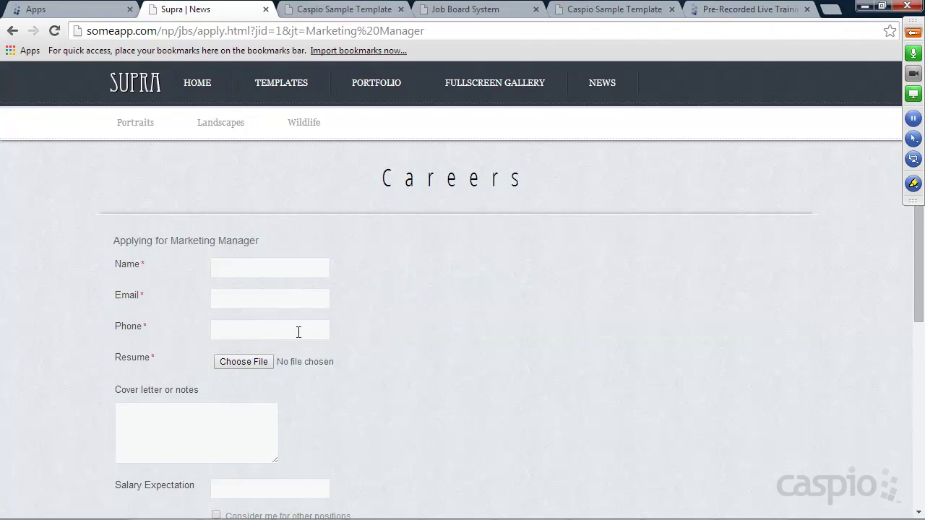
scroll(299, 331, "down", 1)
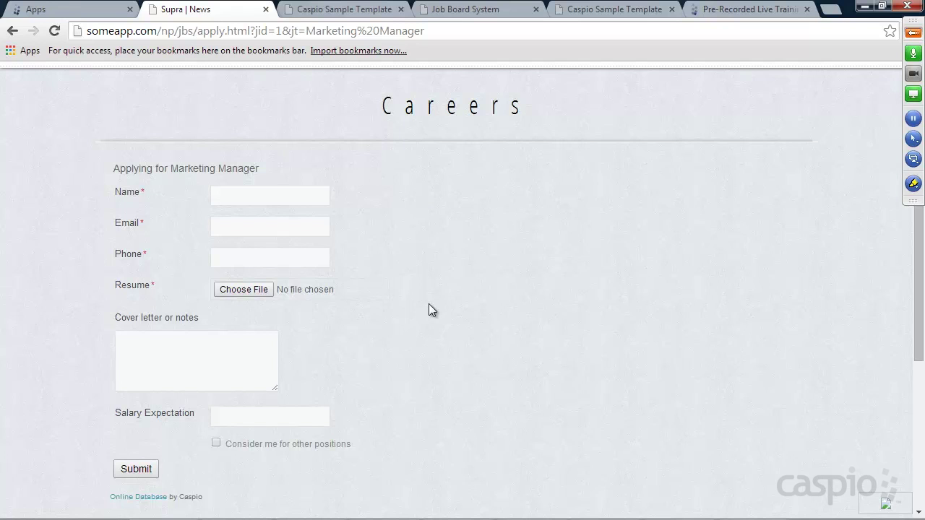
Step: Look over the Job Board System and Add New Job pages, then go to Caspio Bridge's apps home
left_click(469, 9)
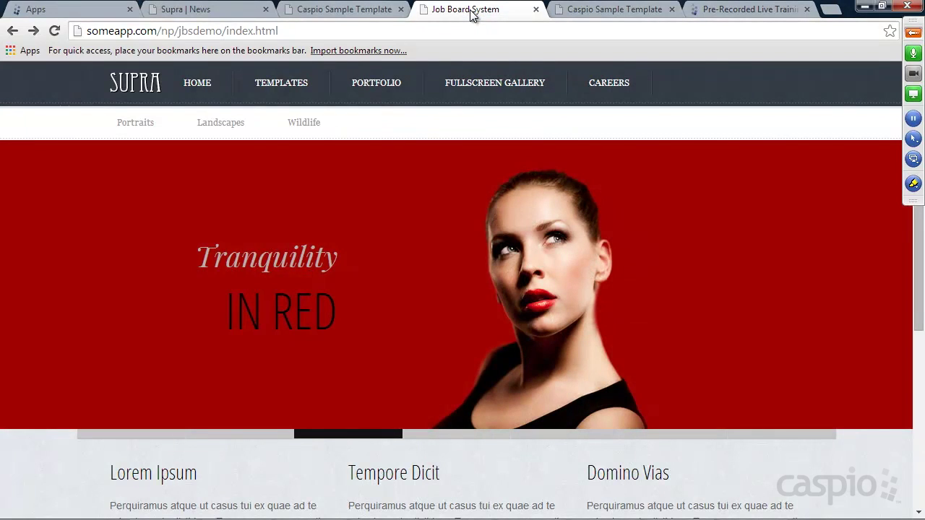
left_click(613, 9)
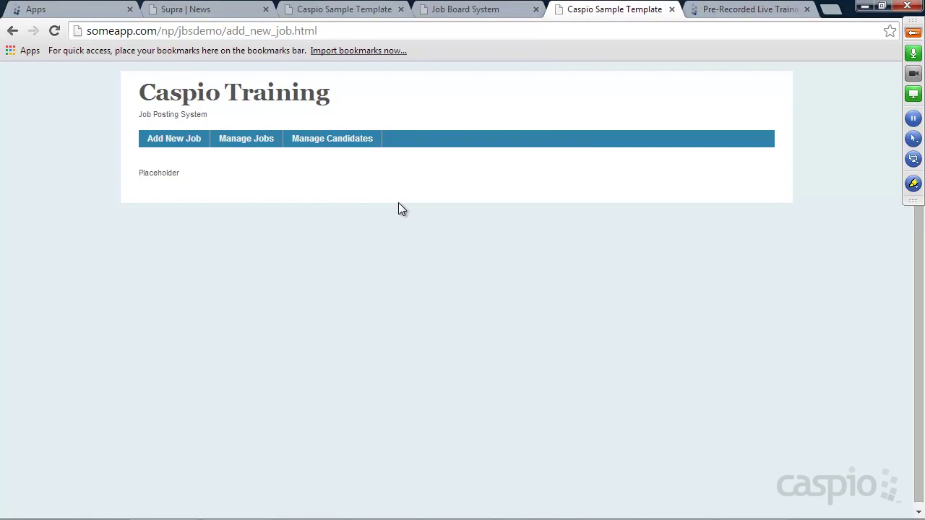
left_click(454, 10)
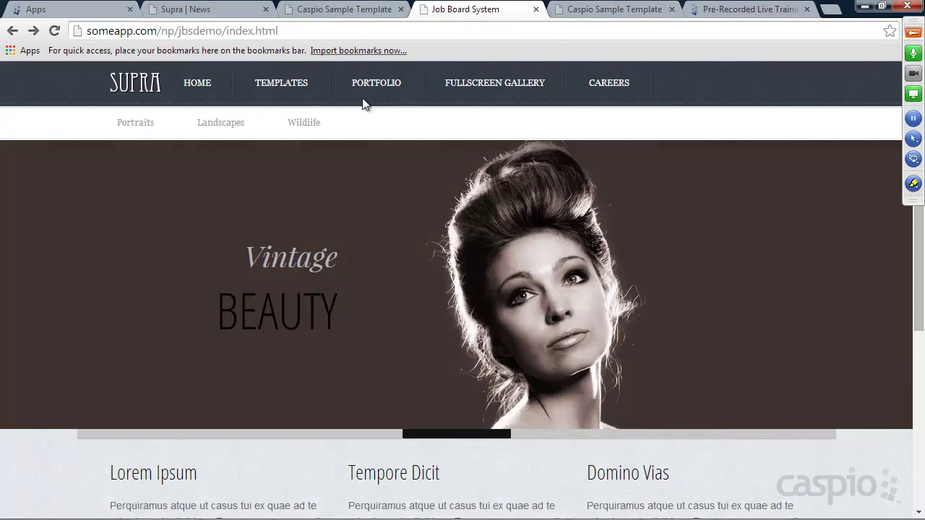
left_click(60, 10)
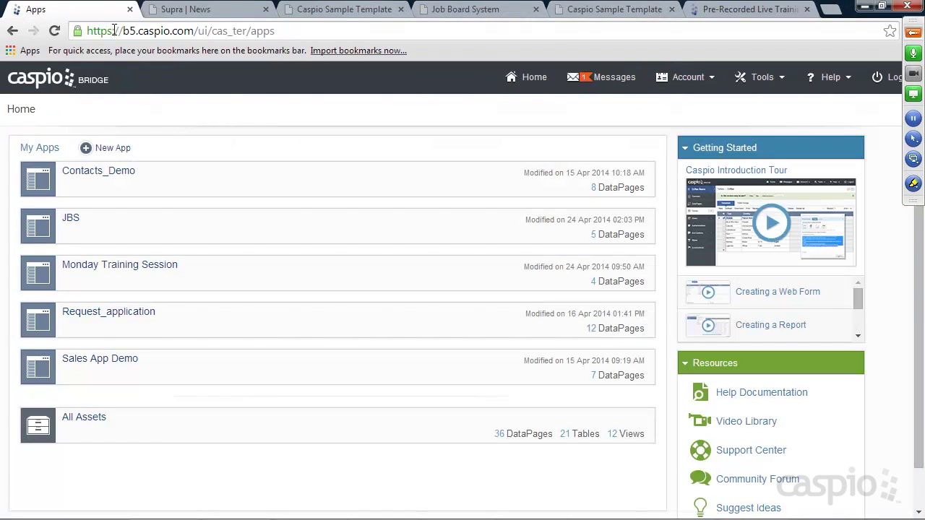
Step: Create a blank app named 'Job Posting System', open it, and view its Tables list
left_click(114, 148)
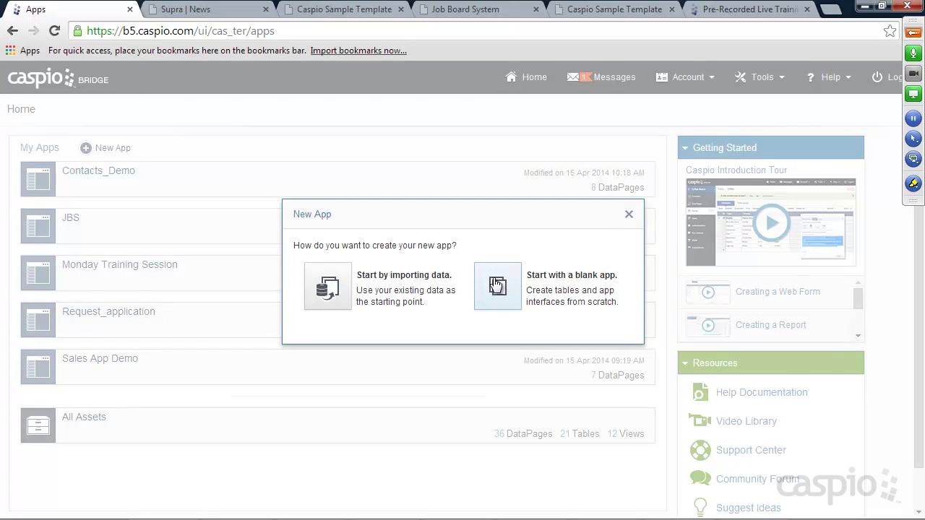
left_click(506, 283)
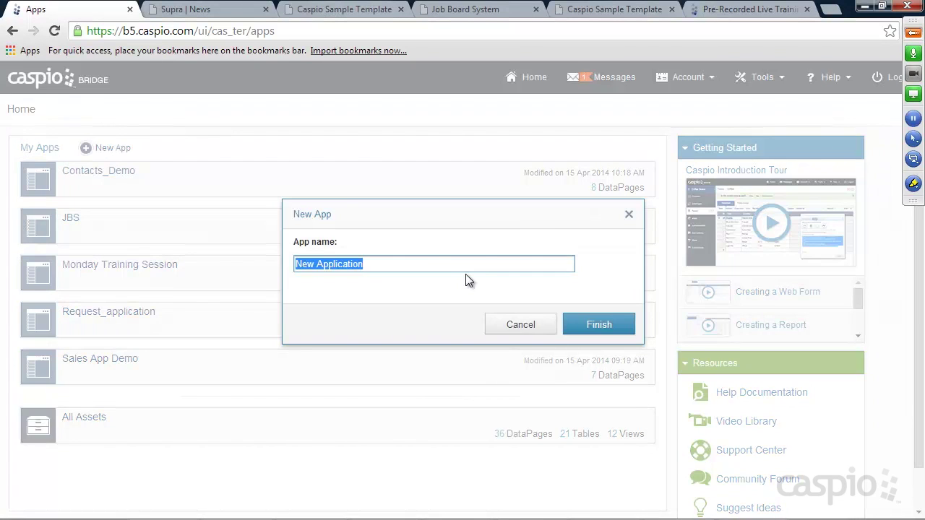
type("Job Pos")
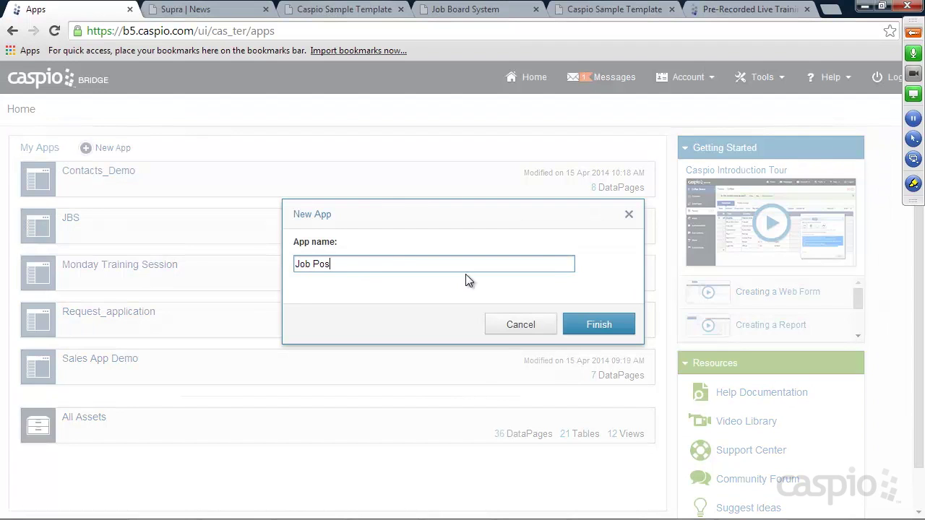
type("ting System")
left_click(598, 324)
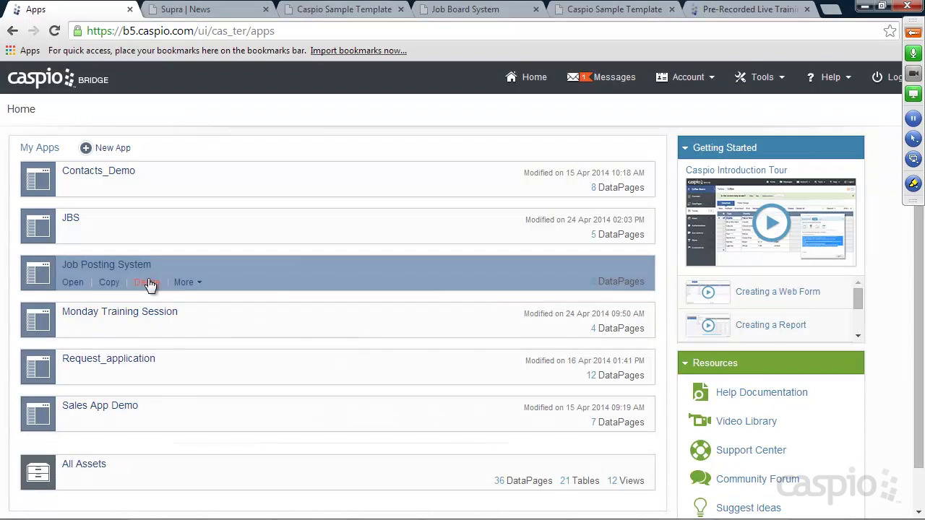
left_click(74, 286)
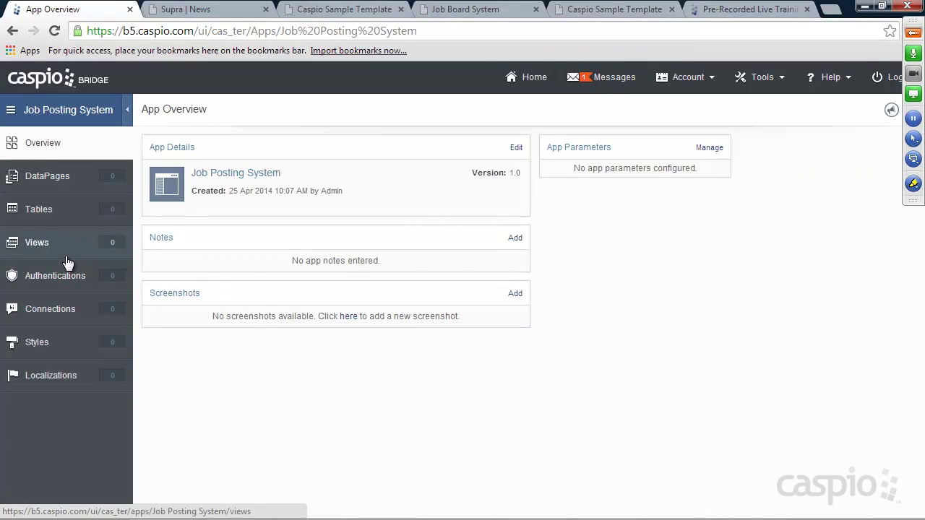
left_click(40, 214)
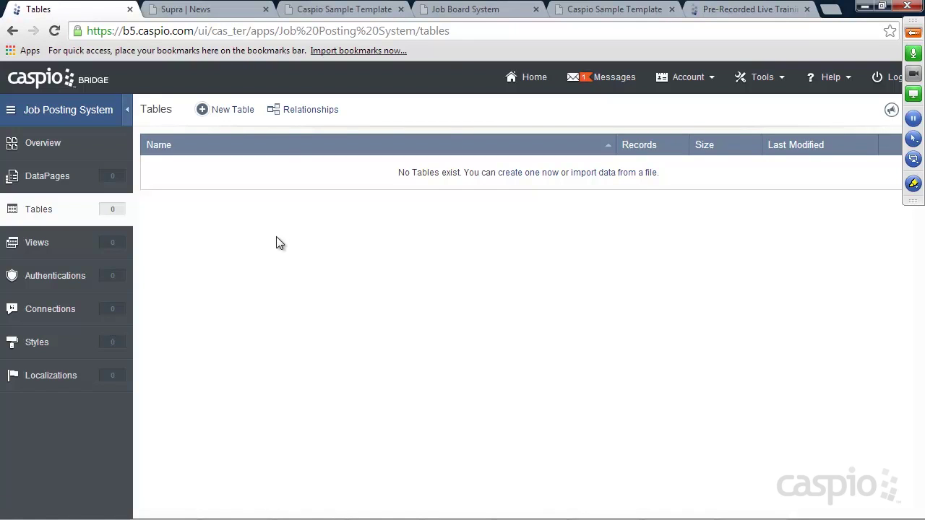
Step: Start a new table with User_ID as an Autonumber field and a Name field
left_click(230, 112)
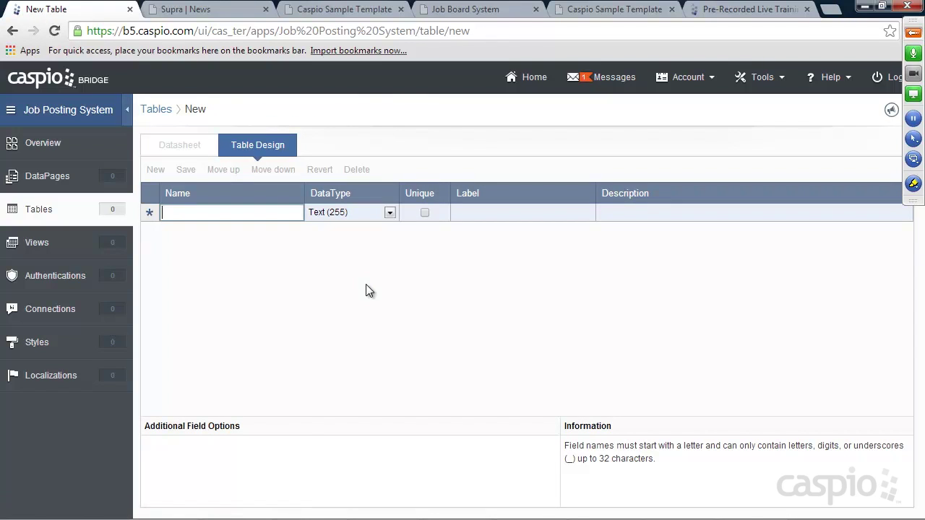
type("User_ID")
left_click(347, 213)
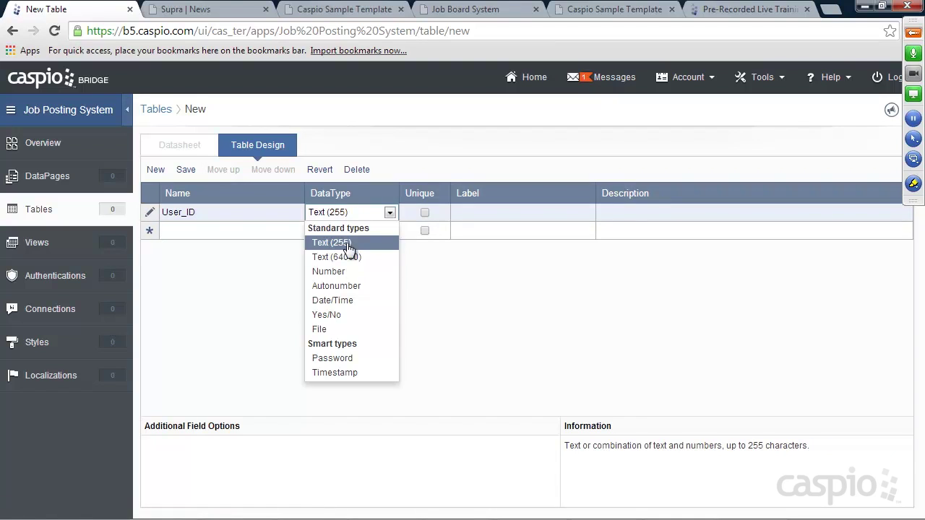
left_click(336, 285)
left_click(234, 233)
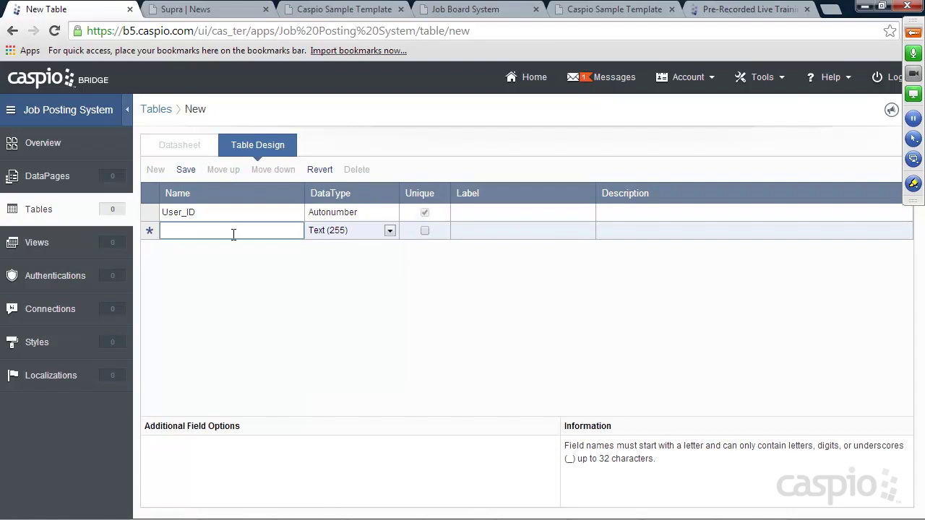
type("Name")
Step: Add a unique Email field and a Password-type Password field, then save the table as Users
left_click(221, 250)
type("Email")
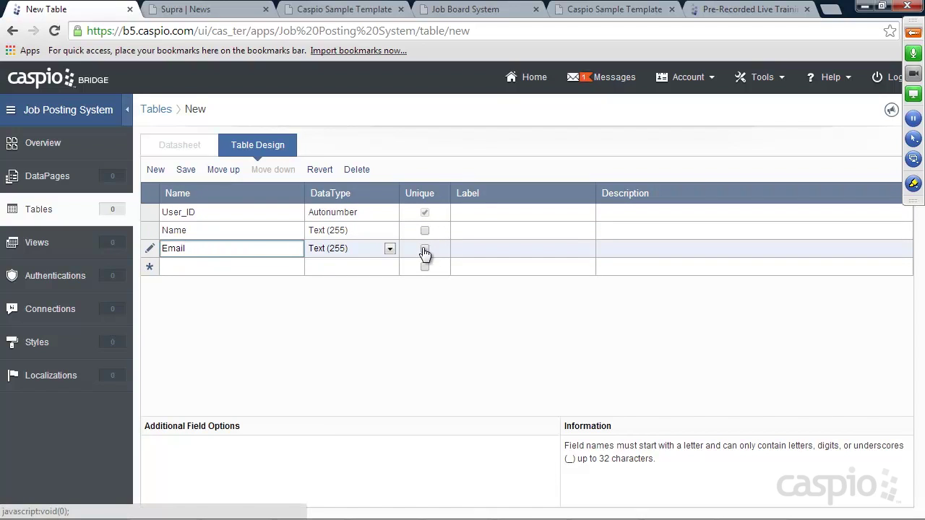
left_click(425, 250)
left_click(232, 269)
type("Password")
left_click(328, 269)
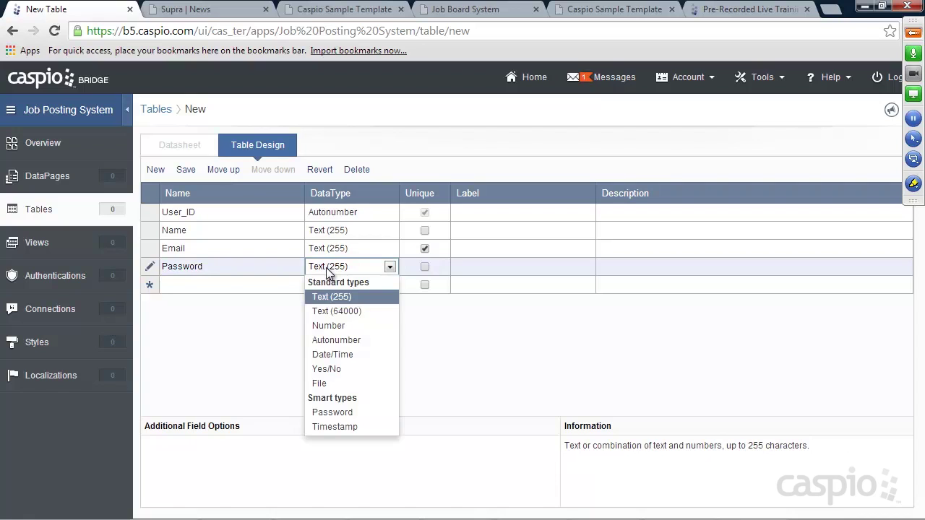
left_click(329, 413)
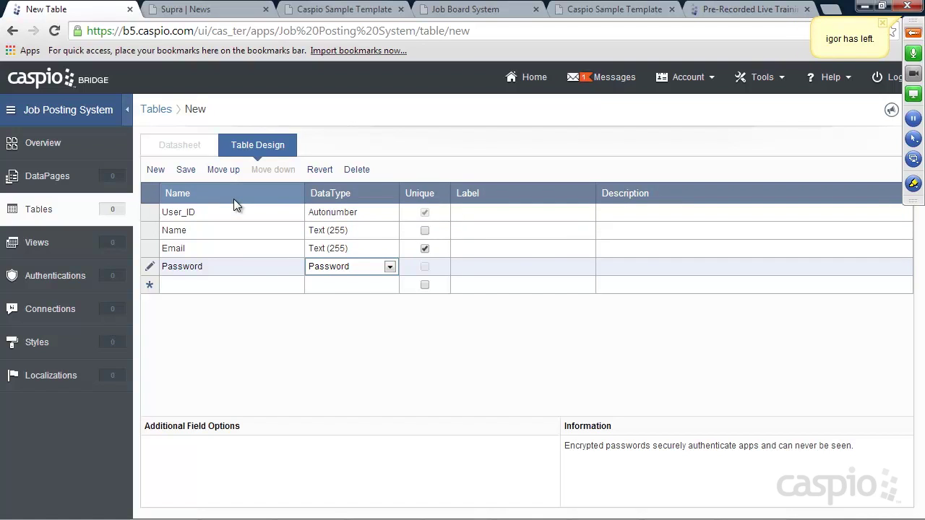
left_click(186, 170)
type("Users")
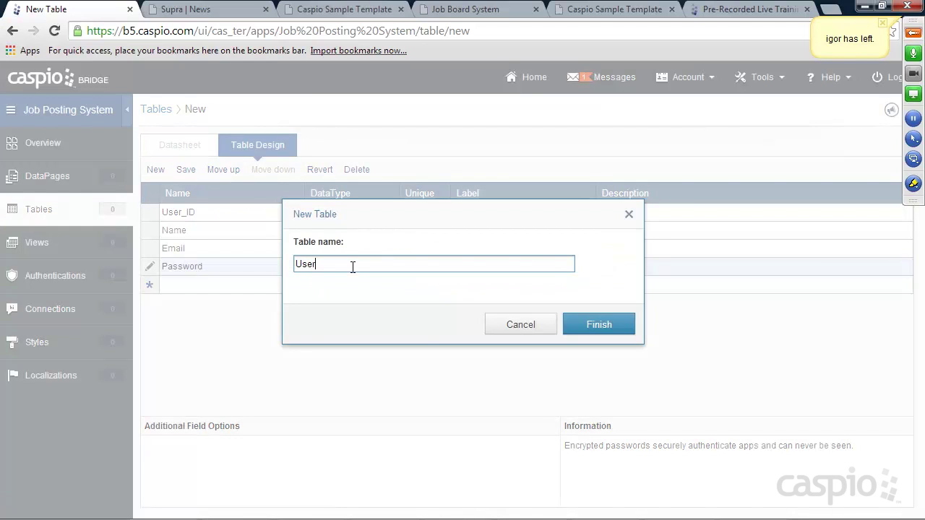
left_click(589, 324)
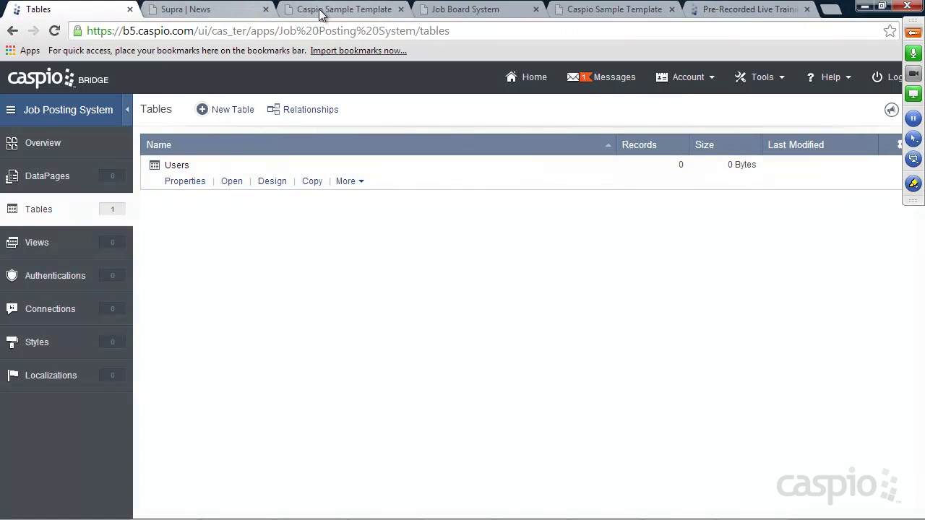
Step: Check the candidate status list on the Caspio Training sample page, then begin another new table
left_click(298, 10)
left_click(180, 174)
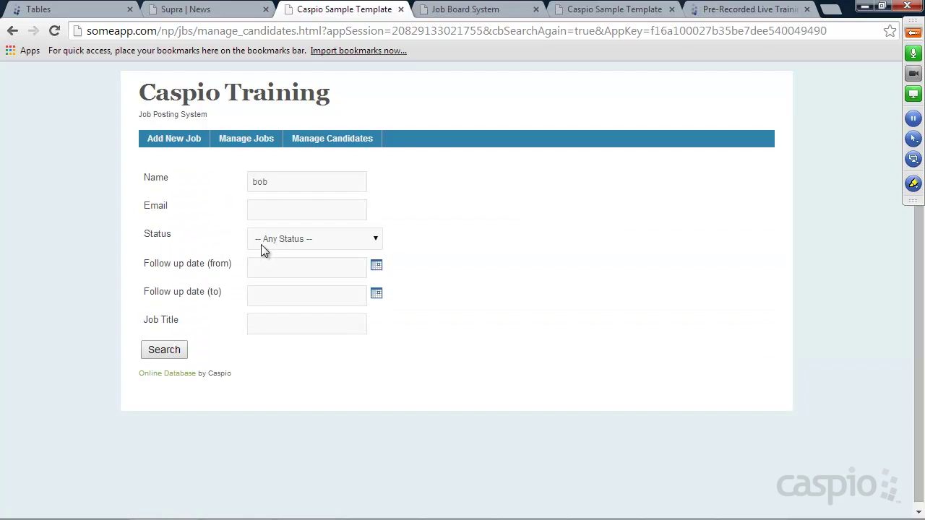
left_click(280, 245)
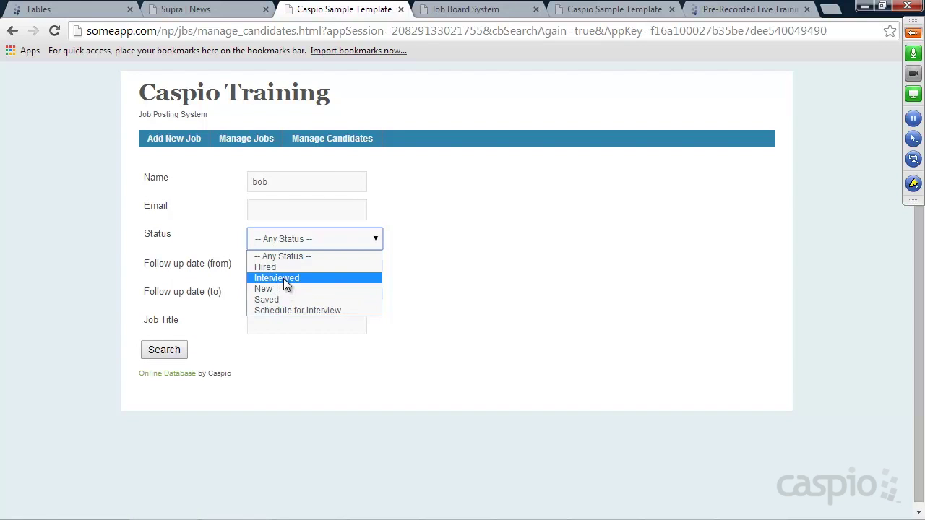
left_click(86, 12)
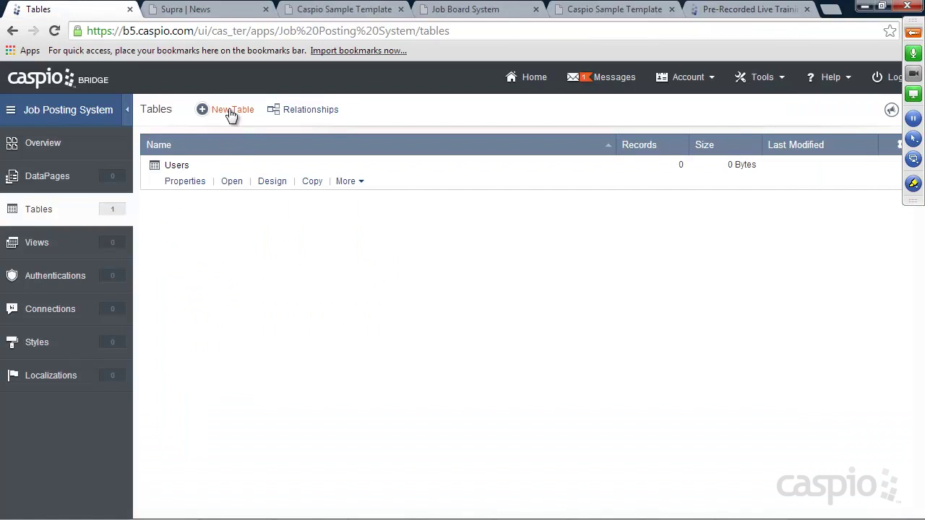
left_click(230, 112)
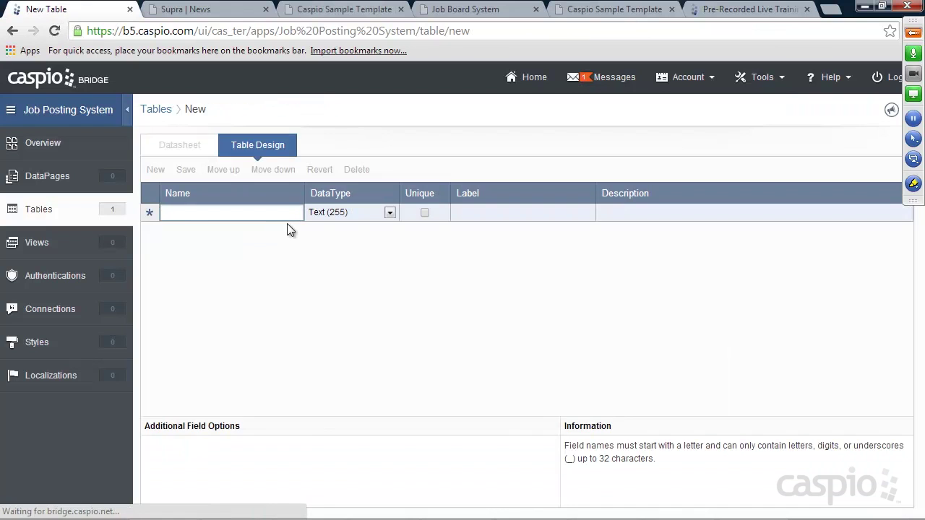
Step: Save a table with a Status field under the name Status_lkup
type("Status")
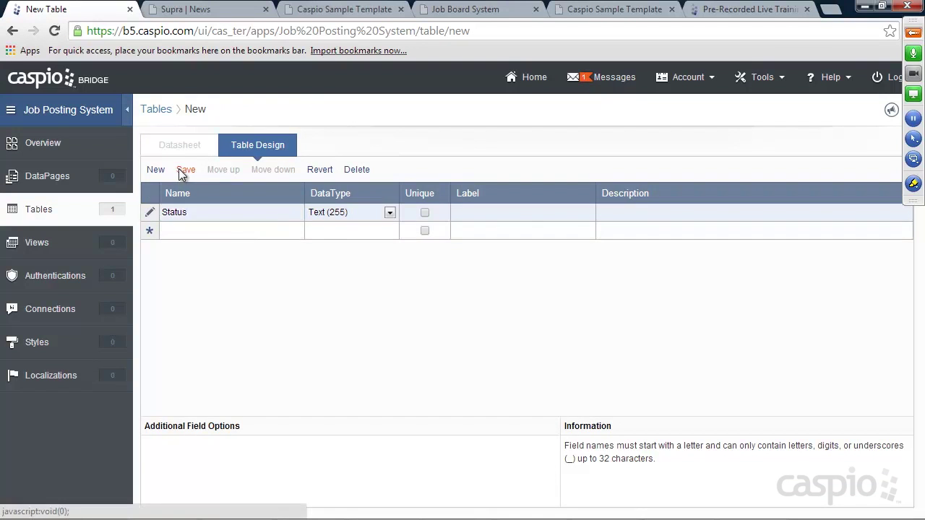
left_click(184, 170)
type("Status")
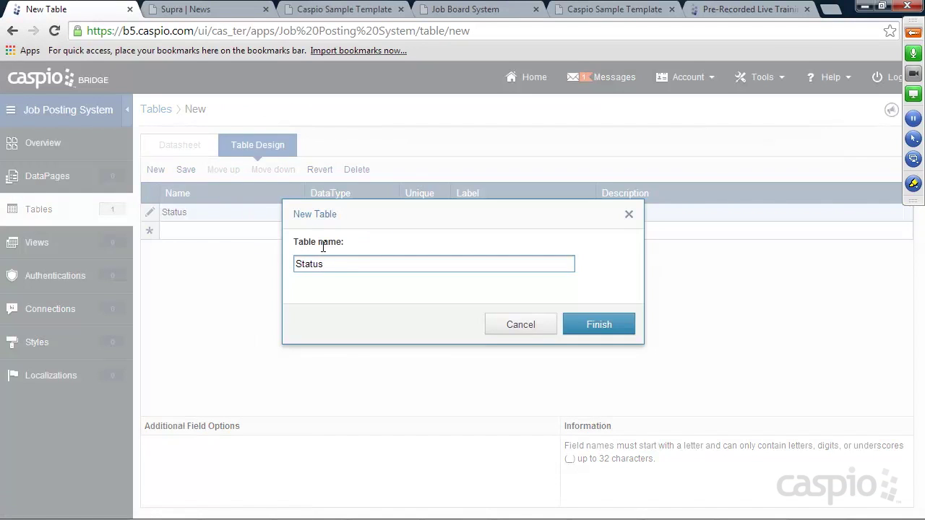
type("_lkup")
key("BackSpace")
key("BackSpace")
type("up")
left_click(582, 326)
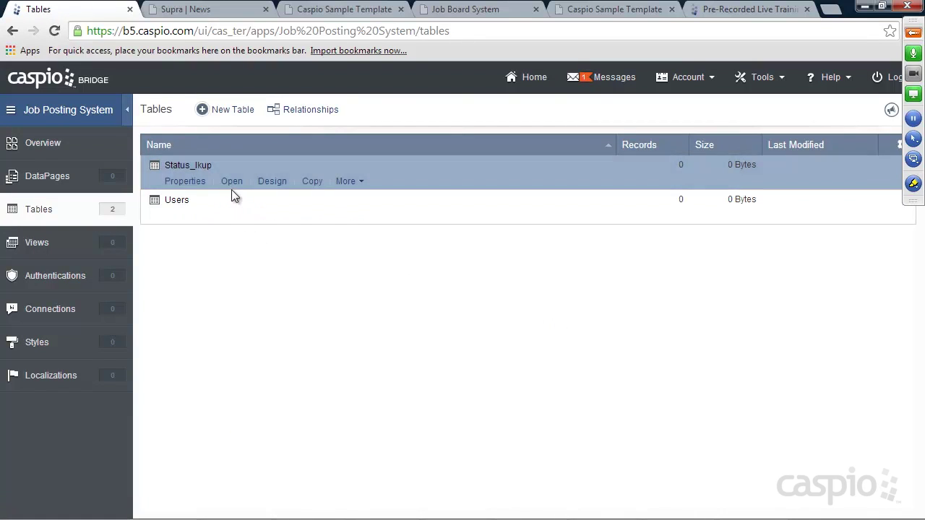
Step: Enter the status rows New and Scheduled for interview in the Status_lkup datasheet
left_click(232, 185)
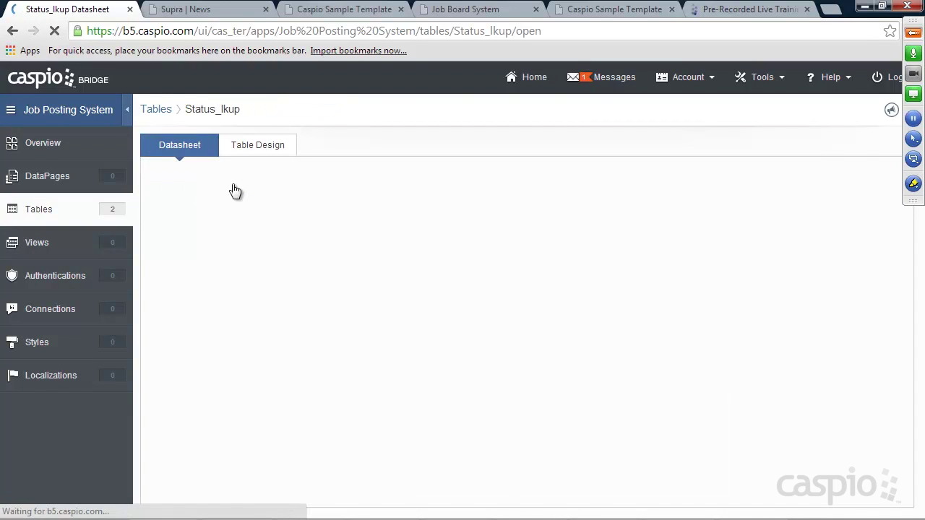
type("New")
left_click(242, 232)
type("Schedule")
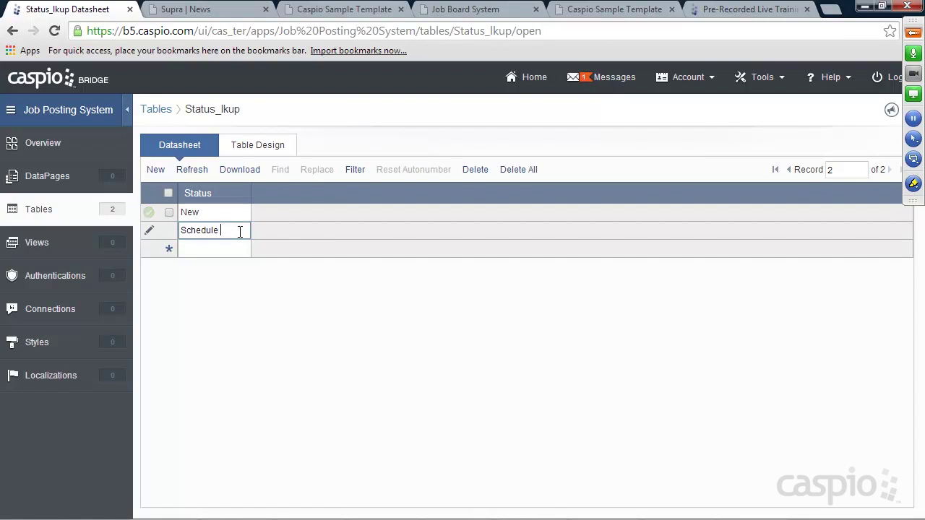
type("d for interview")
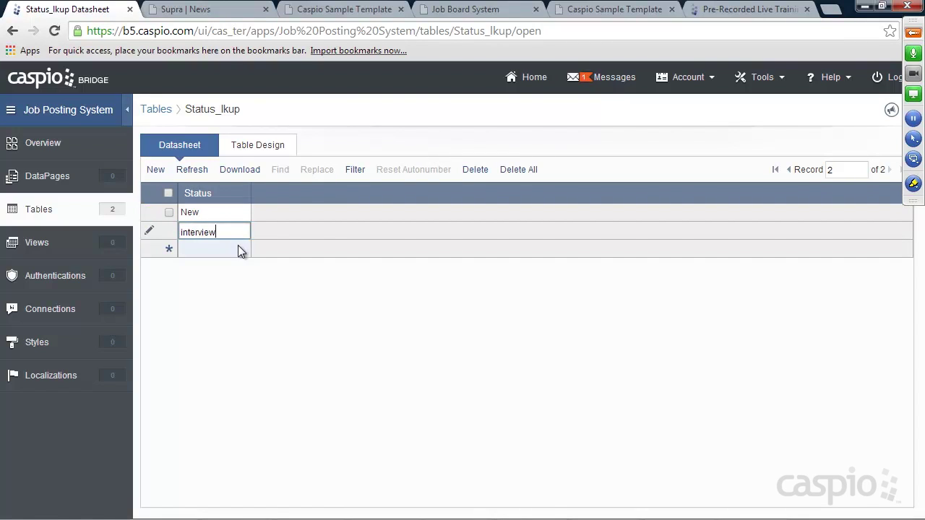
left_click(237, 249)
Step: Add the statuses Interviewed, Hired and Saved, then return to the Tables list
type("Interviewed")
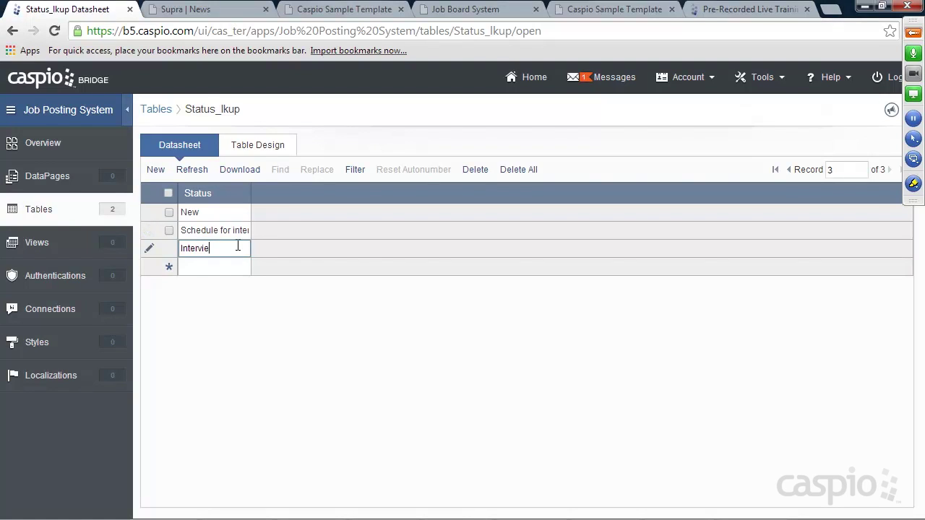
left_click(215, 266)
type("hi")
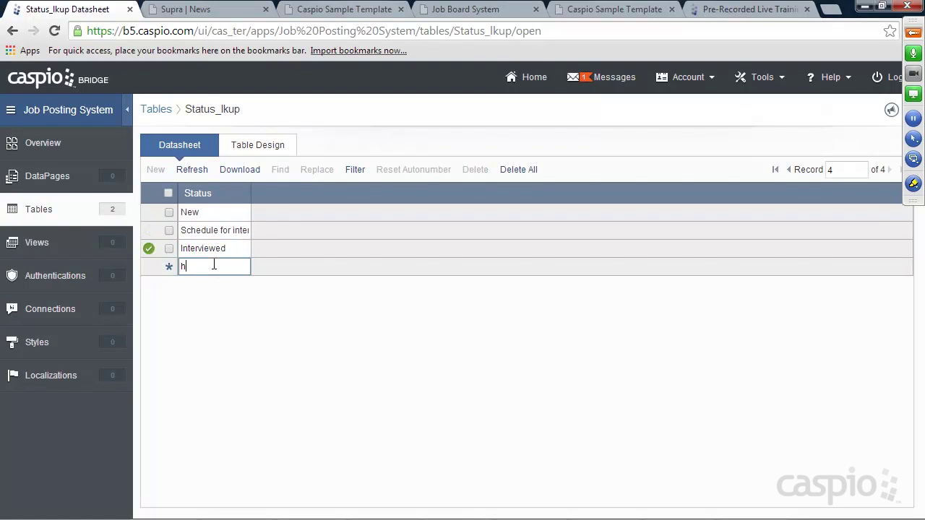
key("BackSpace")
key("BackSpace")
type("Hired")
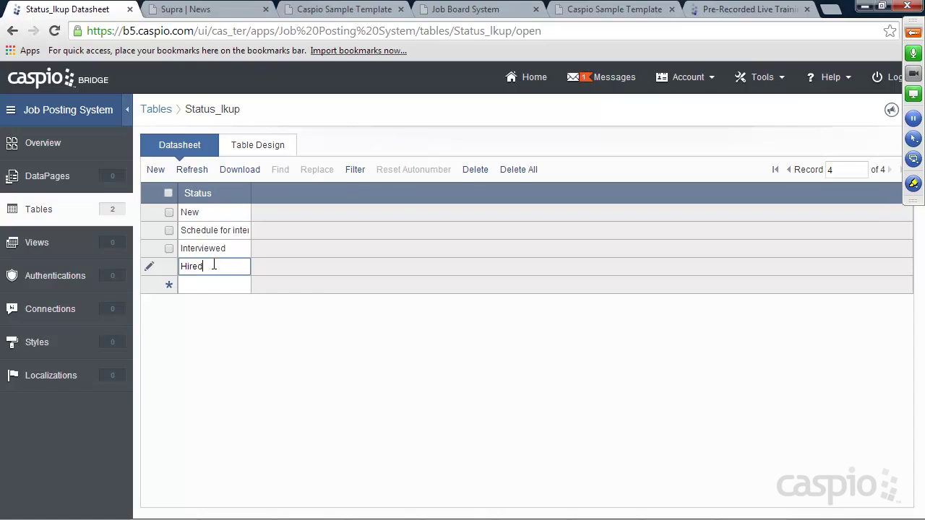
left_click(209, 283)
type("Saved")
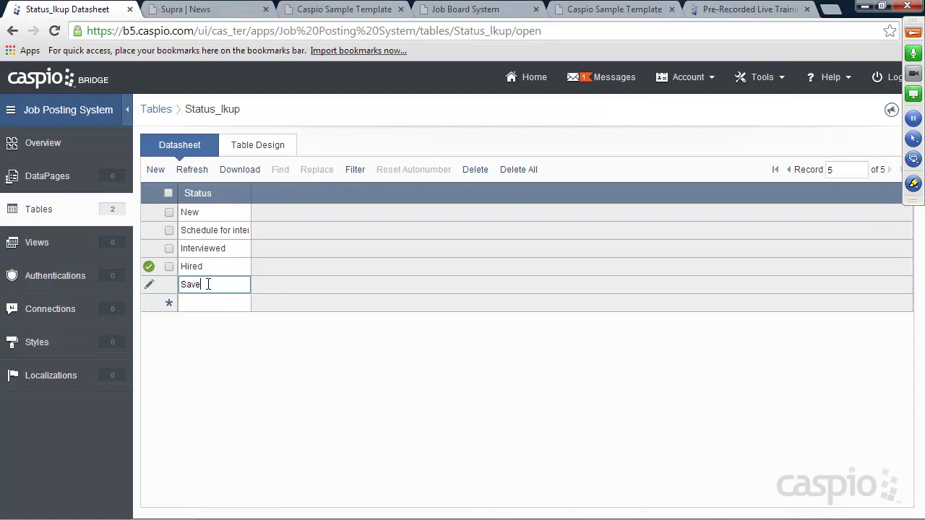
left_click(44, 214)
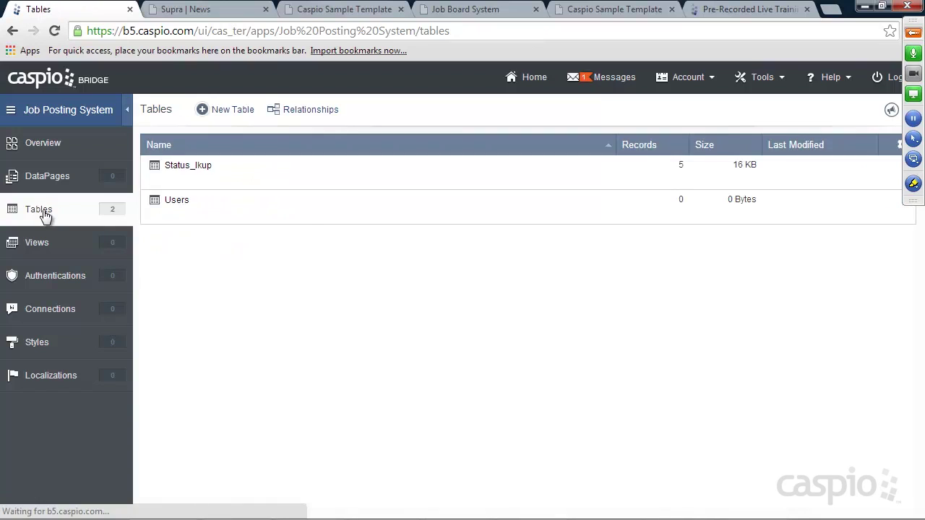
Step: Start a new table with Job_ID as an Autonumber field
mouse_move(173, 175)
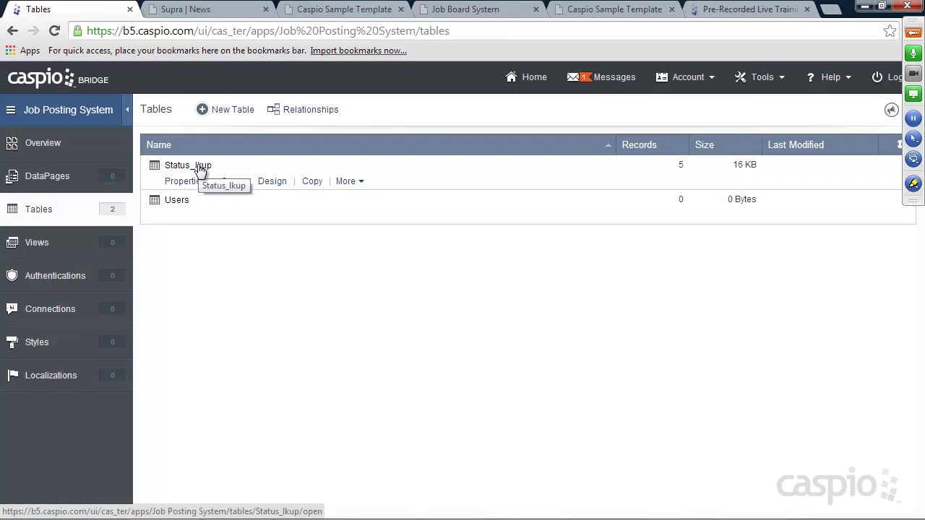
left_click(238, 113)
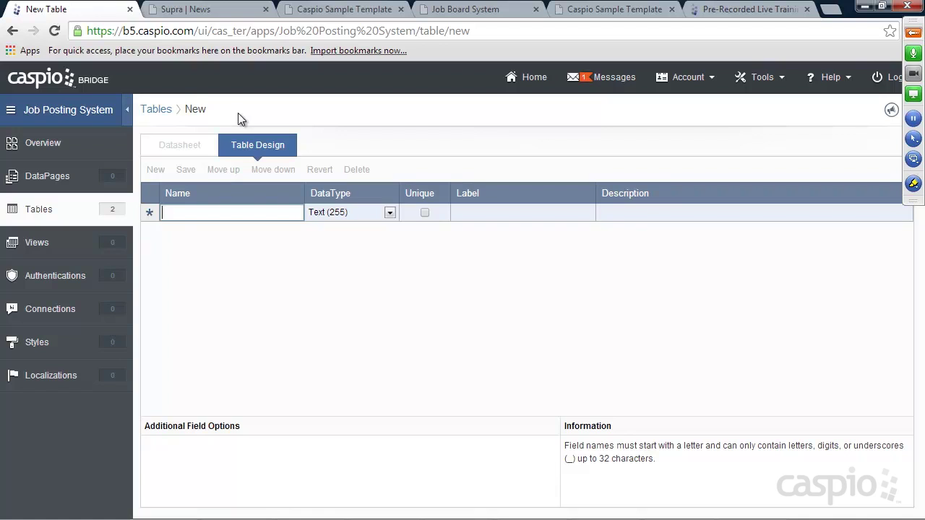
type("Job_ID")
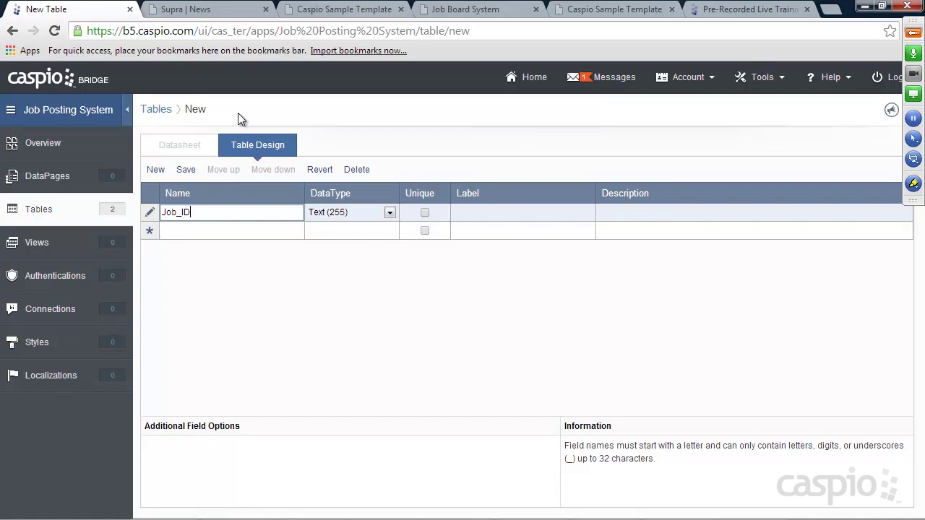
left_click(343, 213)
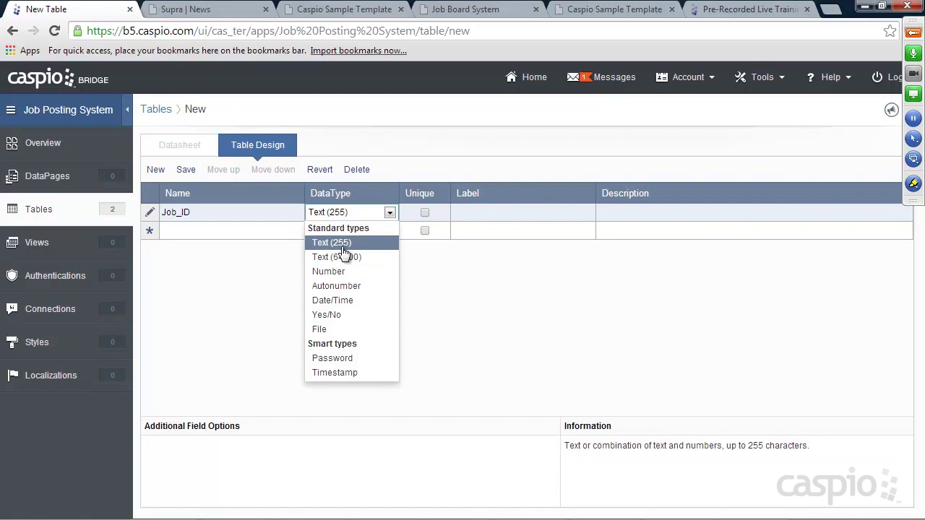
left_click(337, 286)
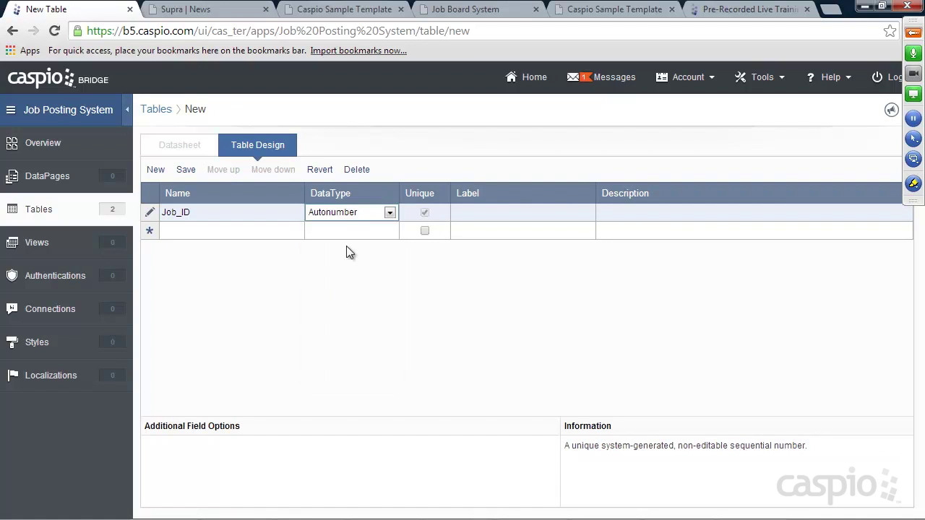
Step: Add the fields Job_Title, Job_Location and Salary
left_click(217, 232)
type("Job_Title")
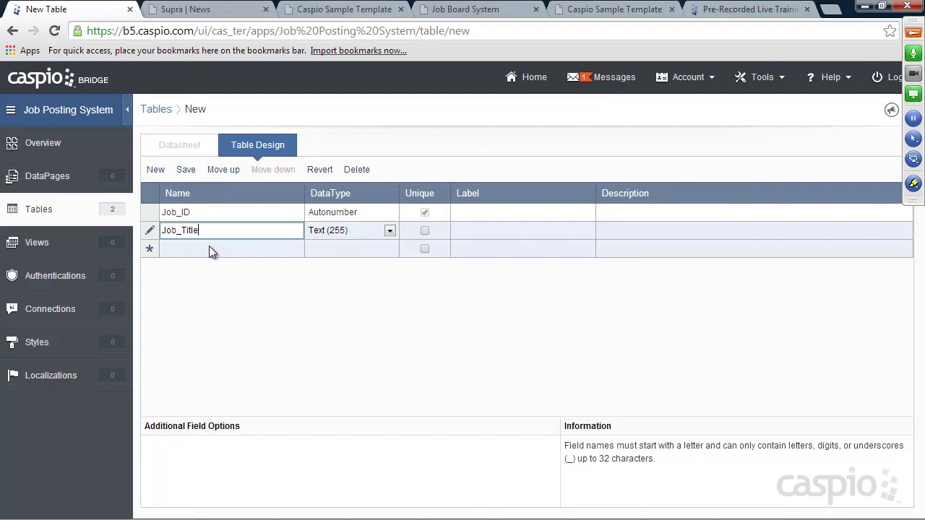
left_click(209, 247)
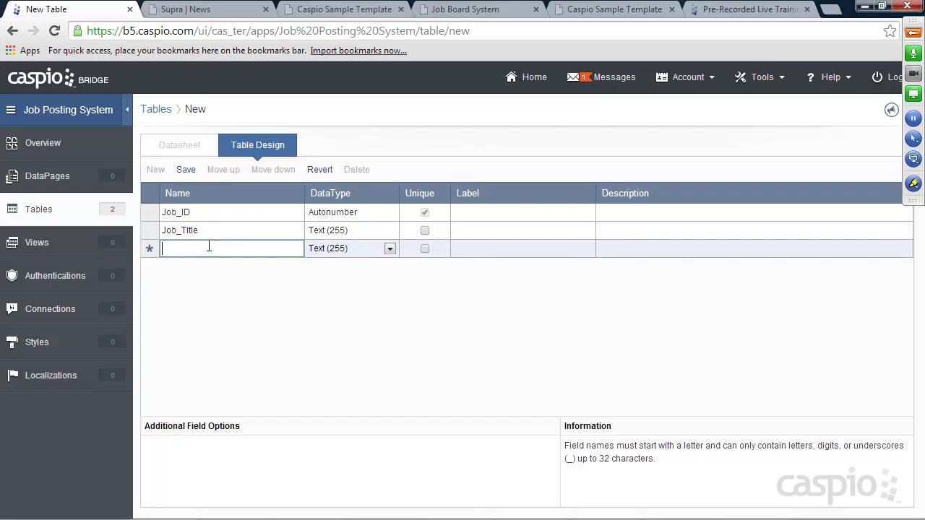
type("Job_Location")
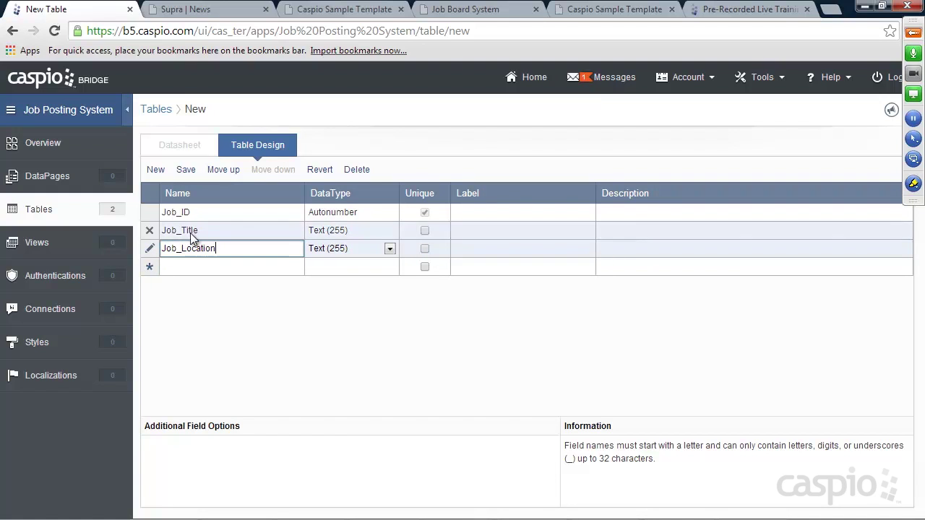
left_click(180, 266)
type("Salary")
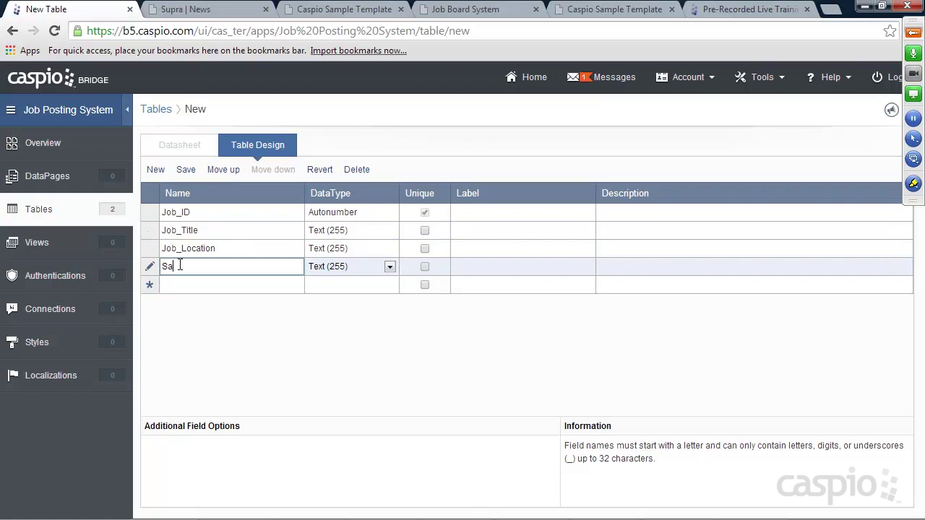
left_click(176, 285)
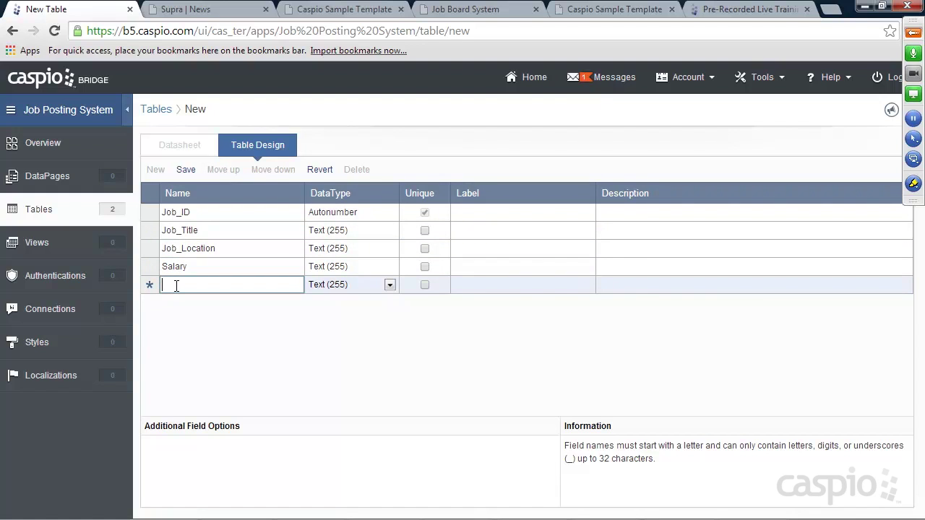
Step: Add the fields About_the_job, Responsibilities, Qualifications and Publish
type("About_the_job")
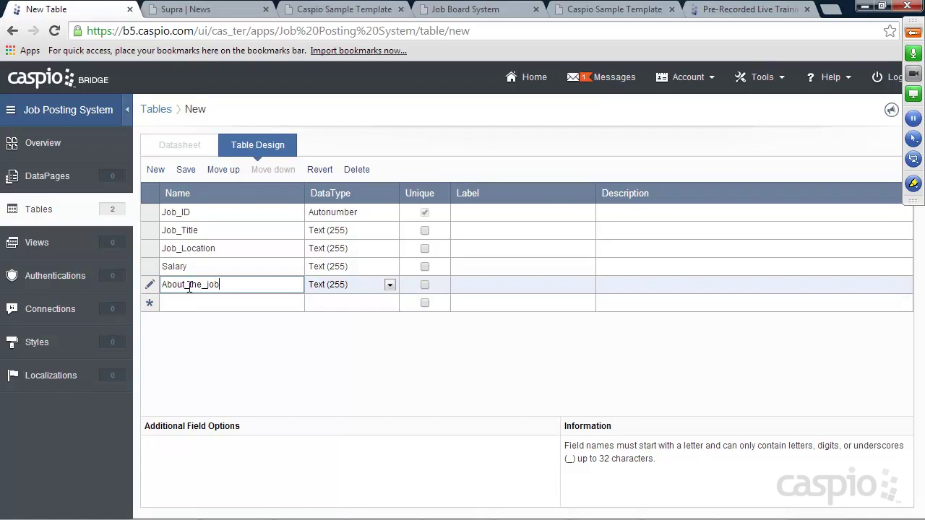
left_click(178, 303)
type("Respons")
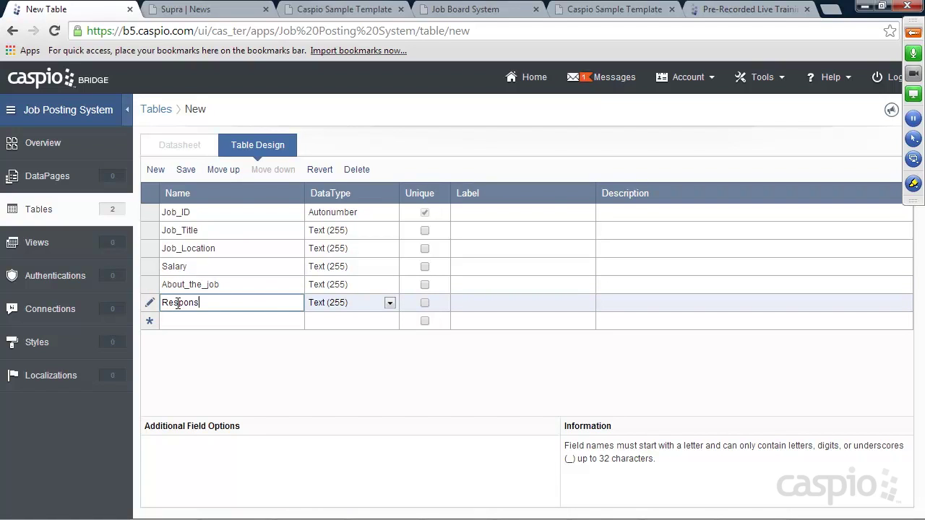
type("ibilities")
left_click(181, 320)
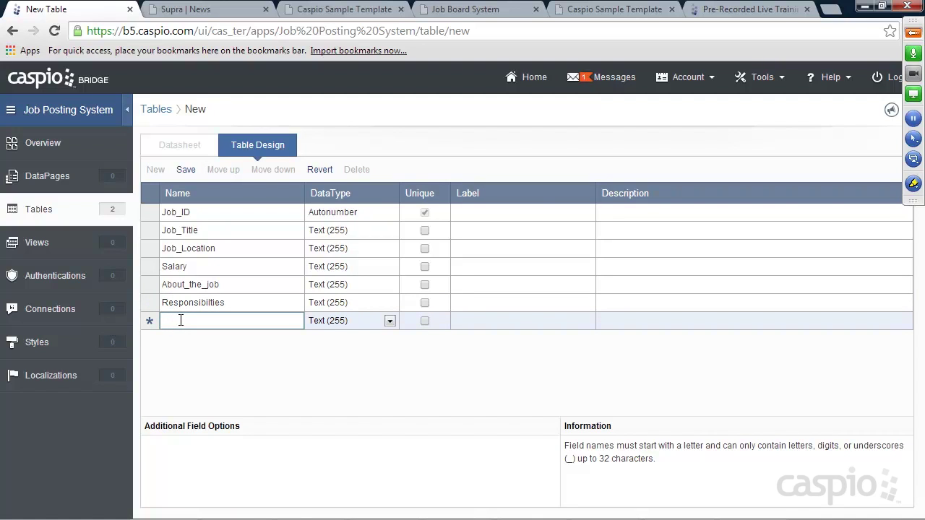
type("Qualifications")
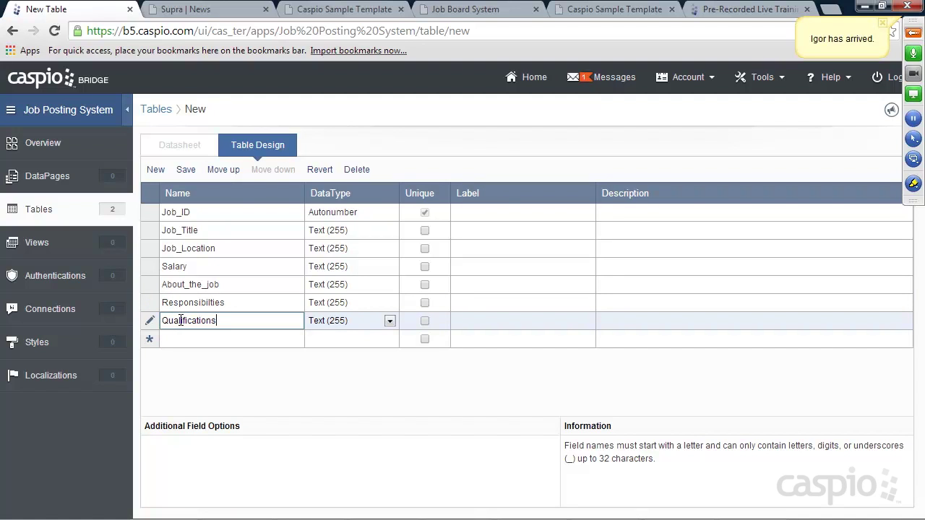
left_click(187, 340)
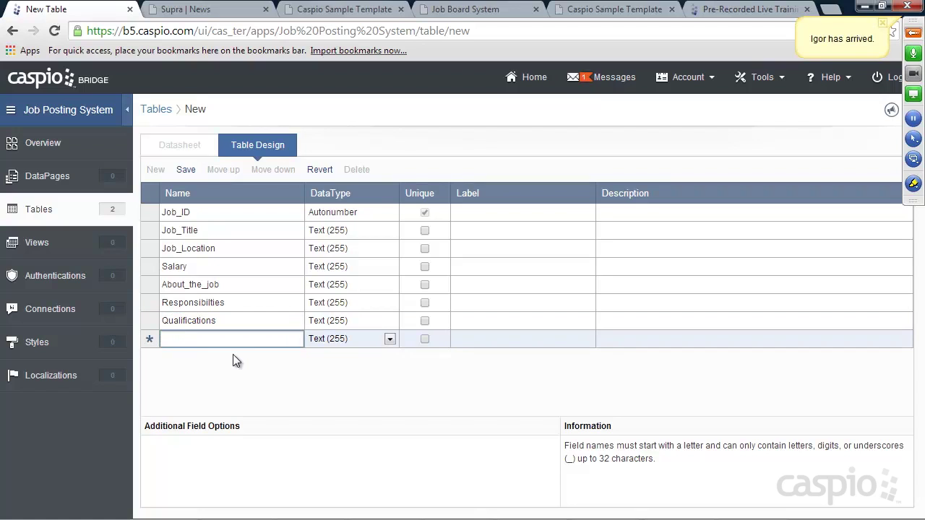
type("Publish")
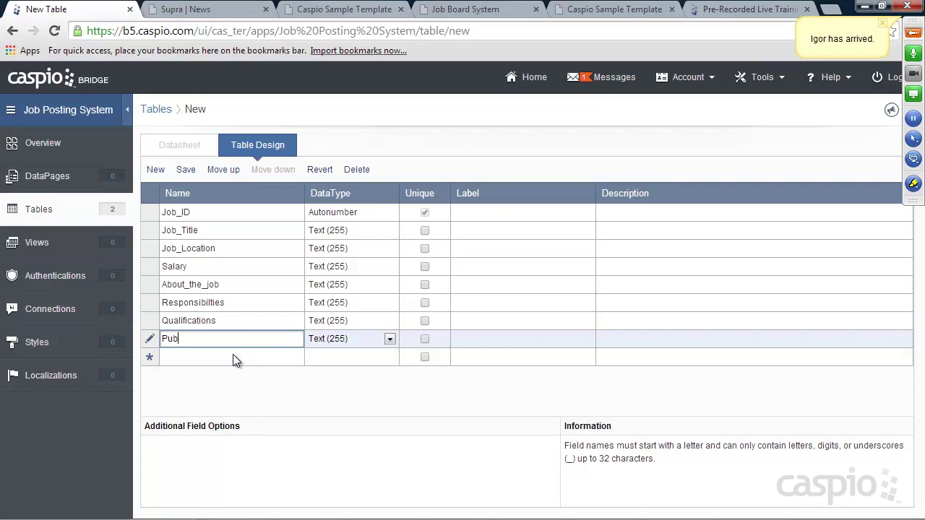
Step: Make Publish a Yes/No field
left_click(337, 340)
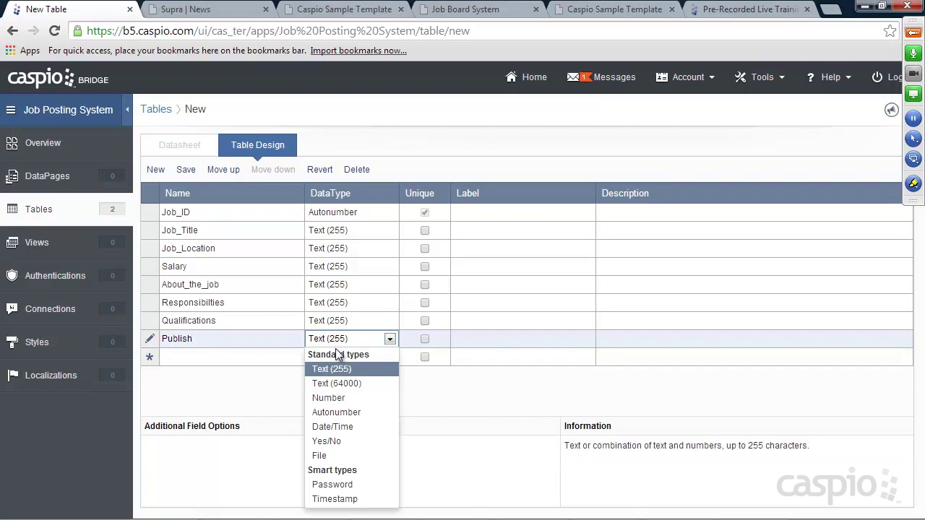
left_click(335, 441)
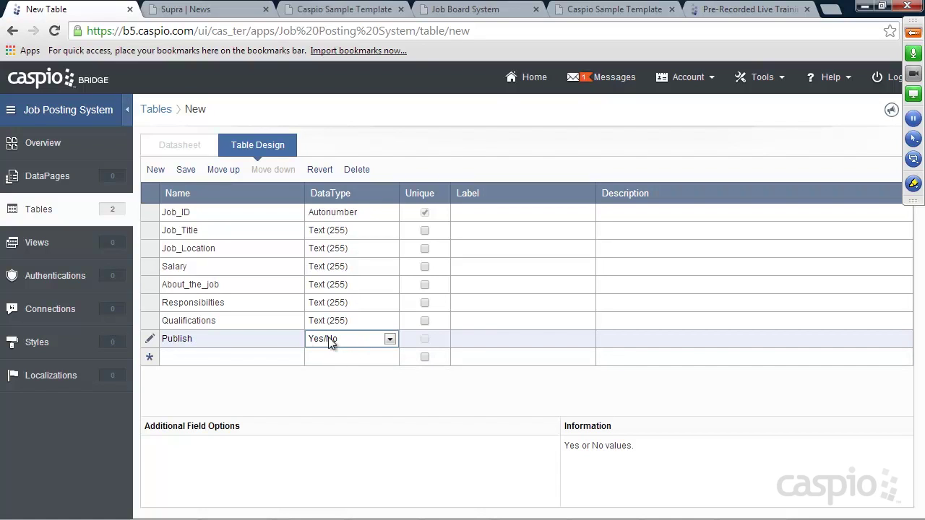
left_click(214, 355)
type("J")
key("BackSpace")
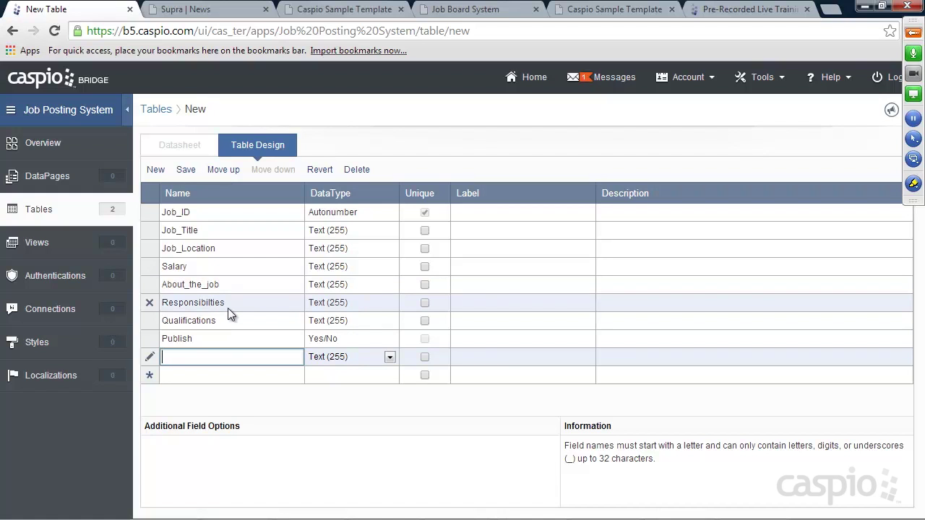
Step: Save the new table design as Jobs_t
left_click(185, 170)
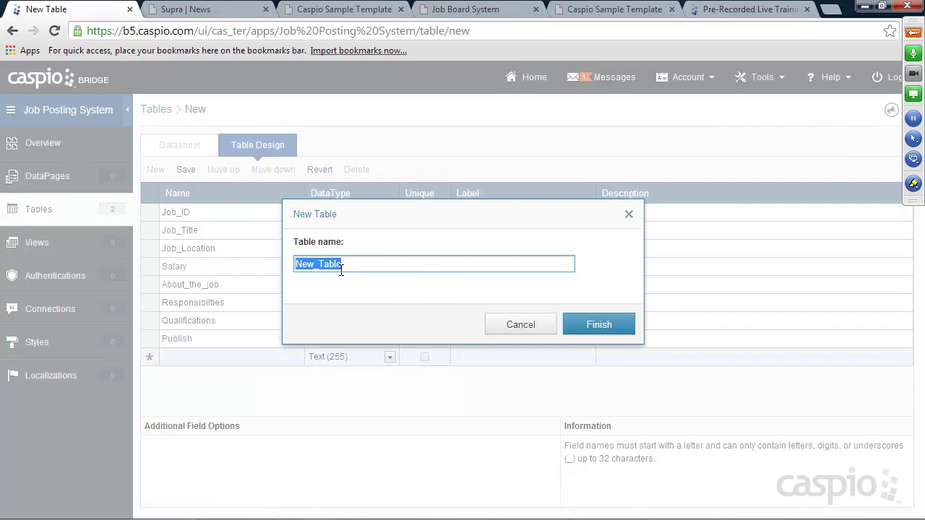
type("Jobs_t")
left_click(596, 323)
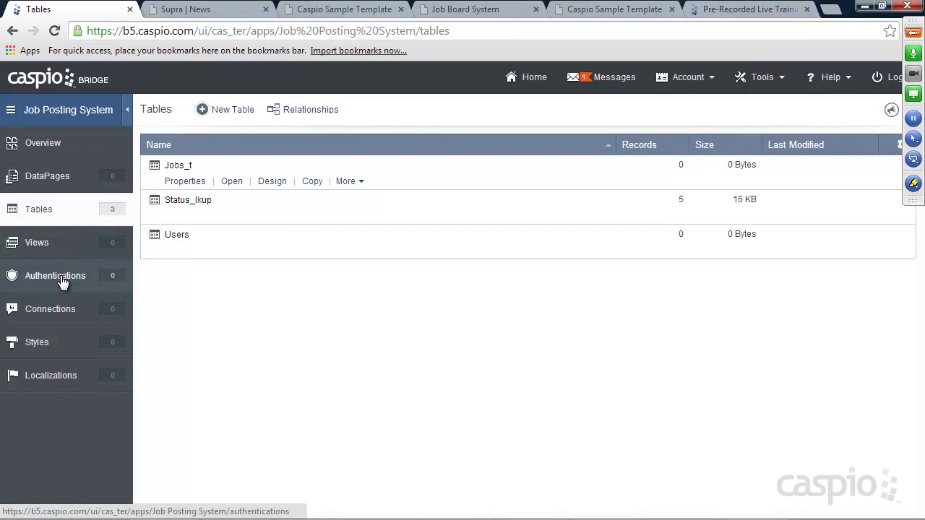
Step: Begin a custom authentication using the Users table as its Caspio data source
left_click(61, 275)
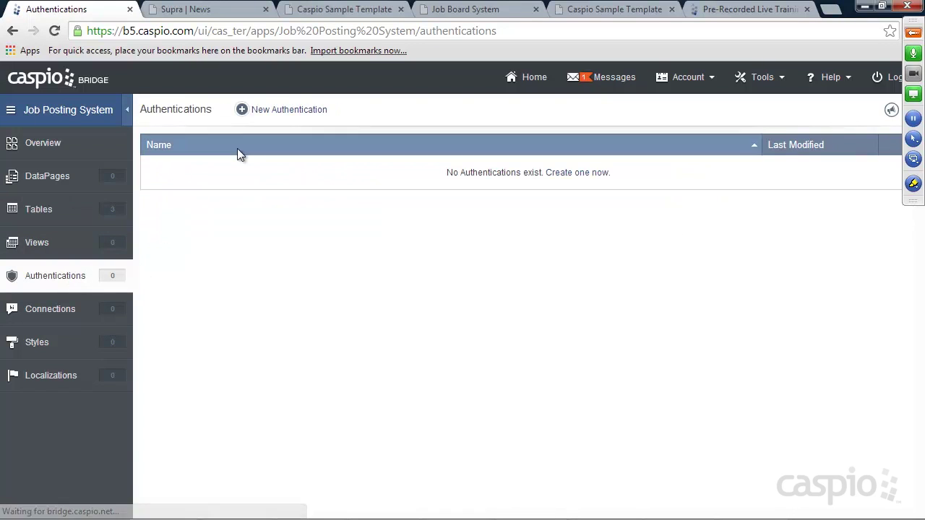
left_click(283, 113)
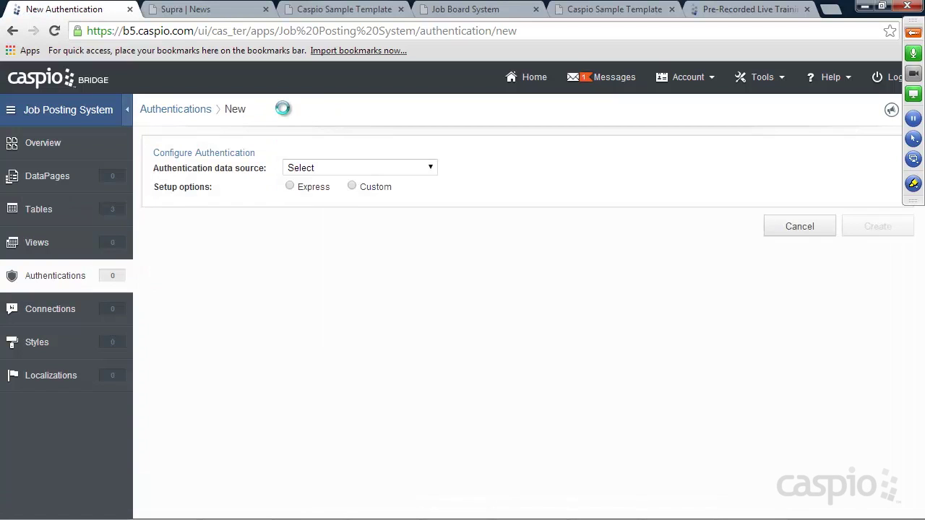
left_click(319, 167)
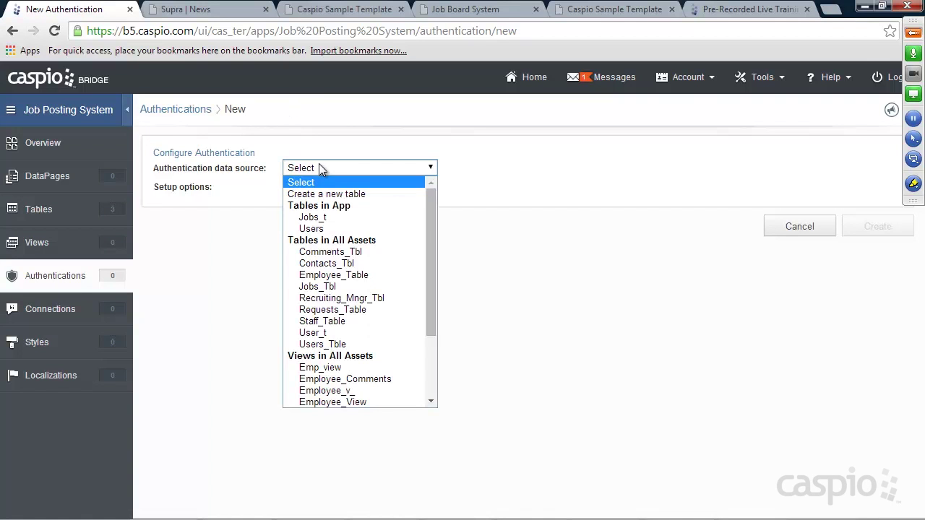
left_click(318, 229)
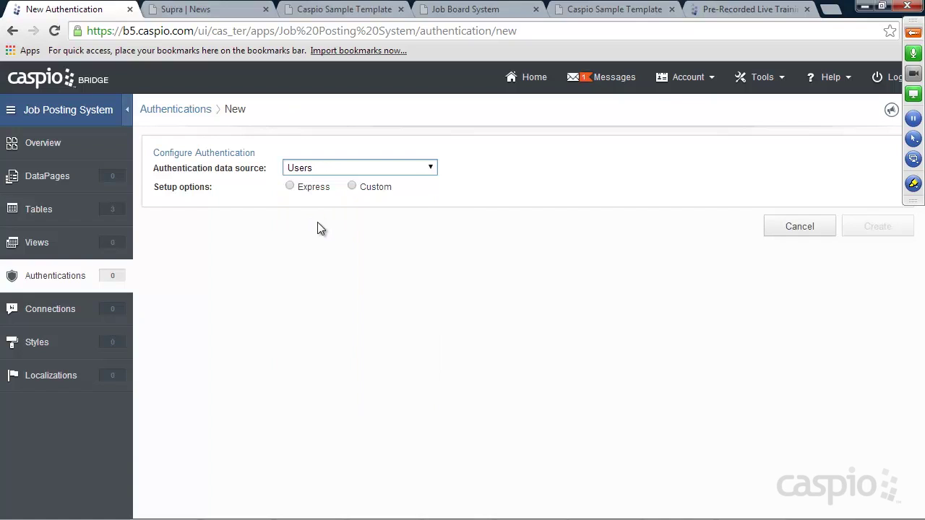
left_click(375, 190)
left_click(323, 239)
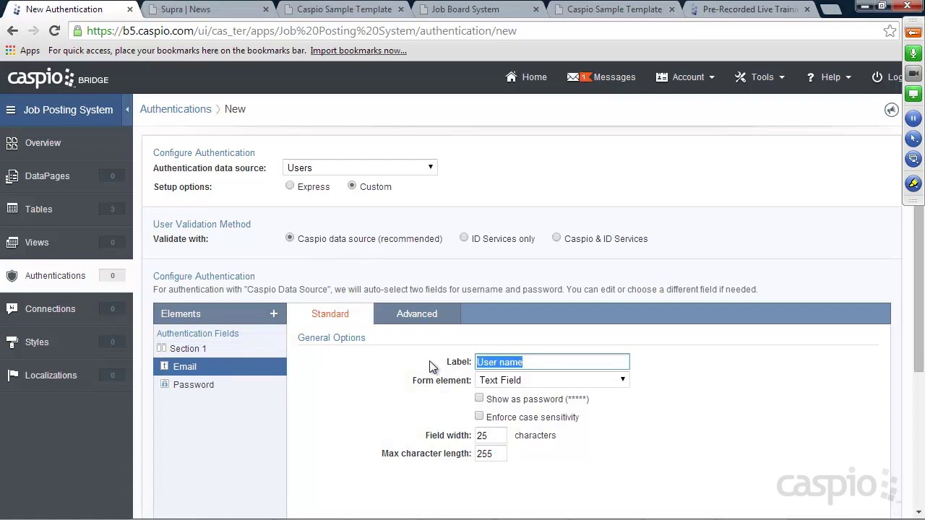
Step: Use Email as the login field with Password, and name the authentication Users_a_
type("Email")
left_click(214, 384)
scroll(723, 344, "down", 3)
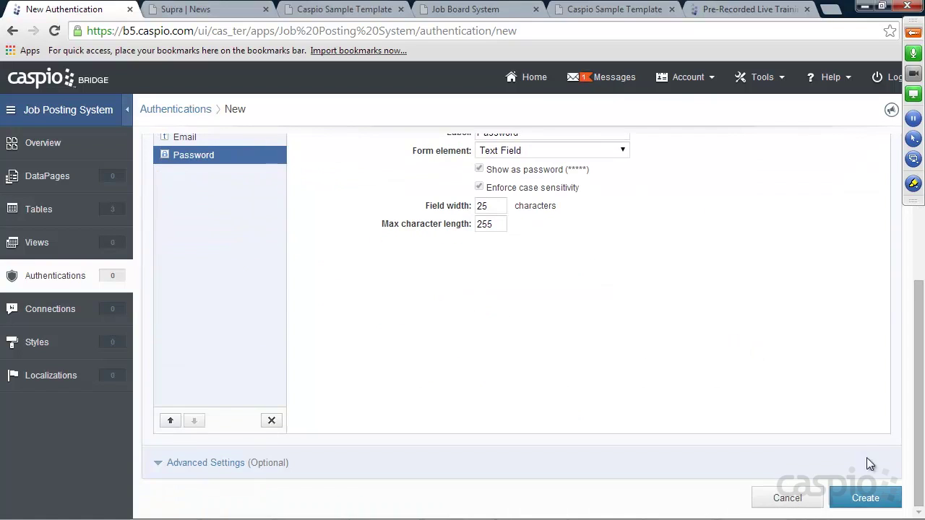
left_click(865, 498)
type("U")
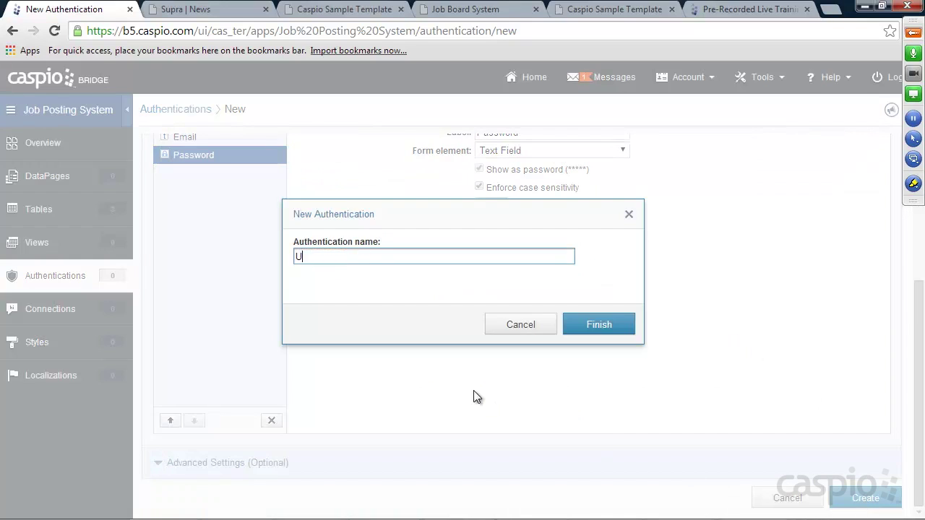
type("sers_a_")
left_click(597, 324)
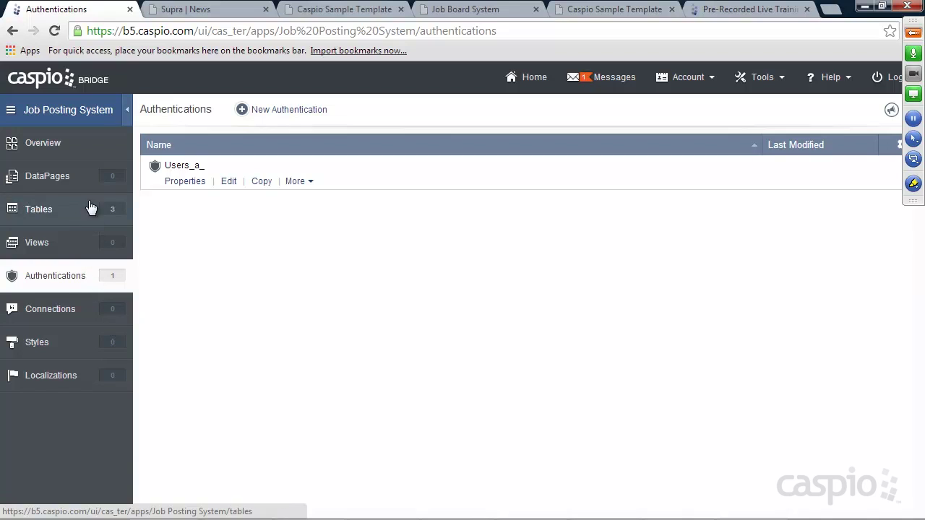
Step: In DataPages, create two folders named Public and Users
left_click(73, 175)
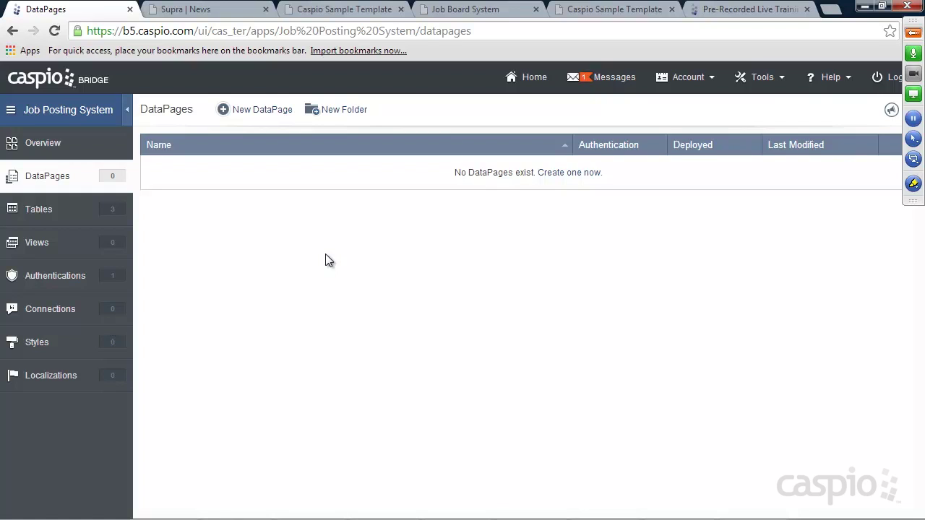
left_click(352, 114)
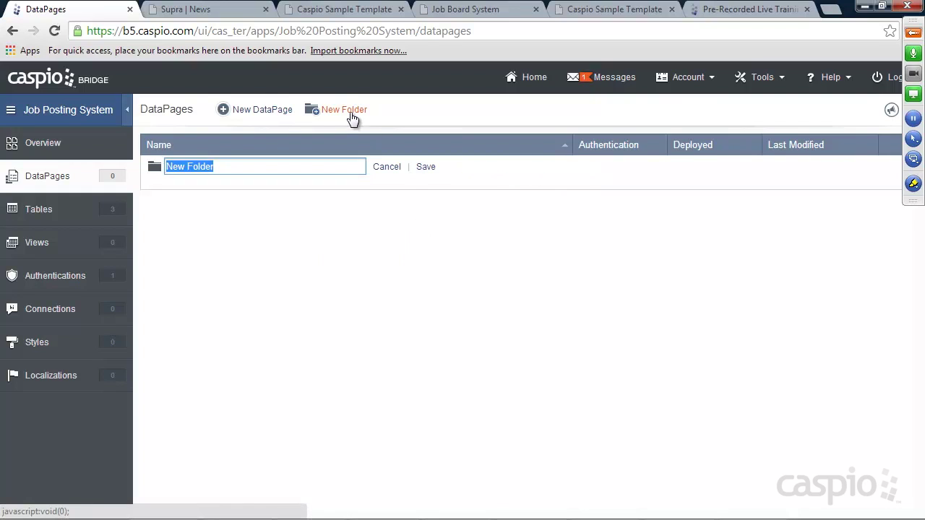
type("Public")
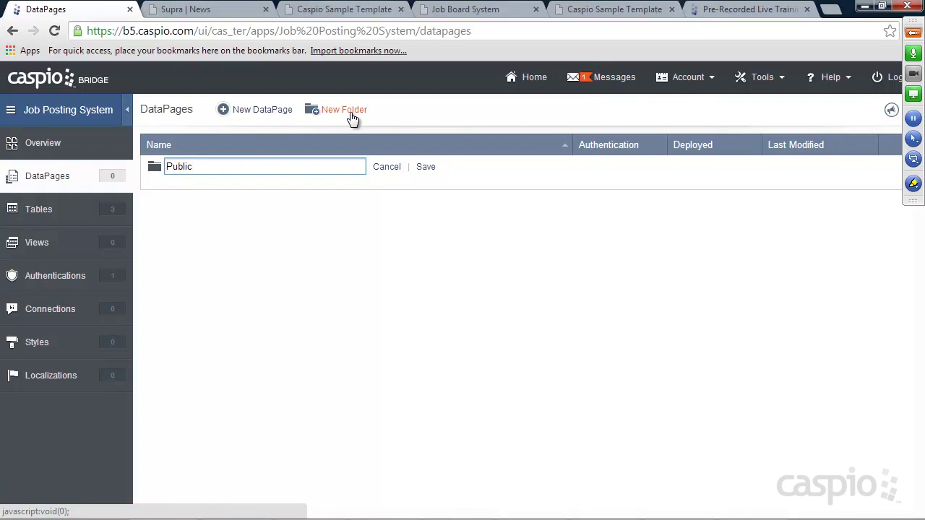
key("Return")
left_click(345, 114)
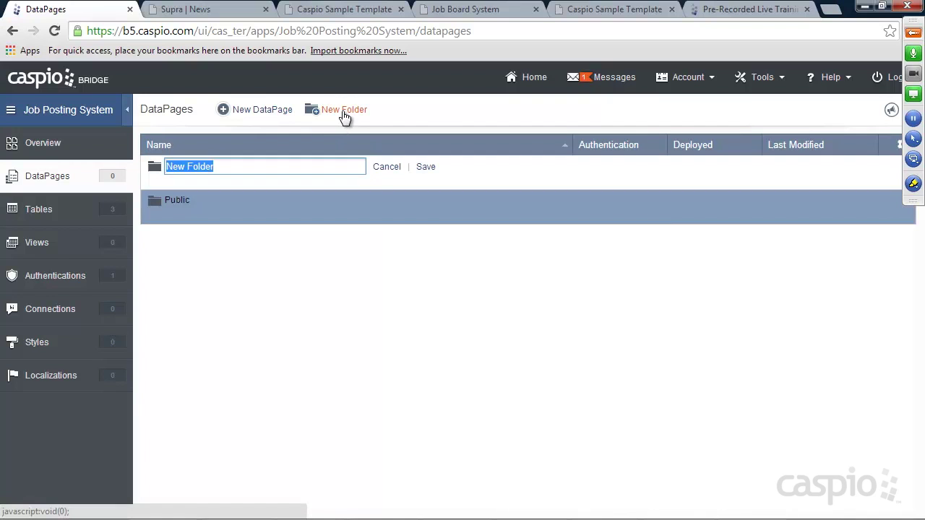
type("Users")
left_click(427, 168)
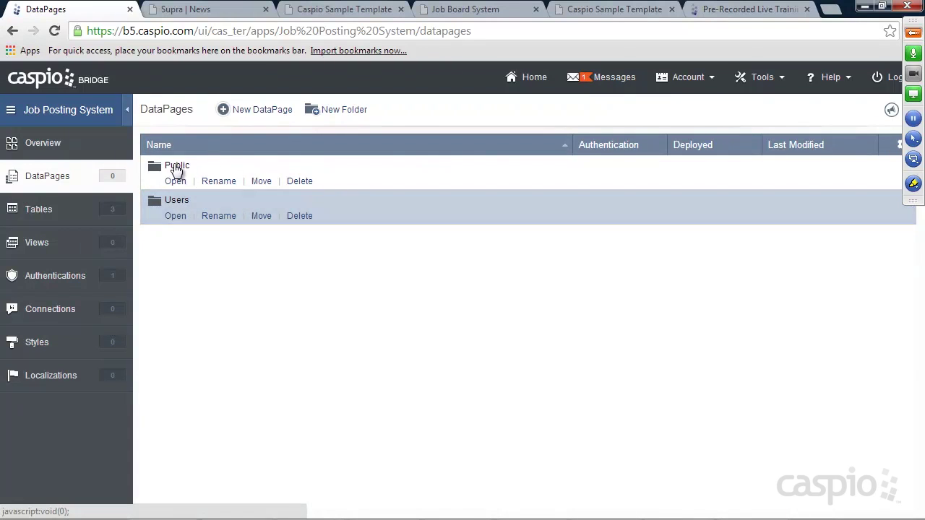
left_click(208, 11)
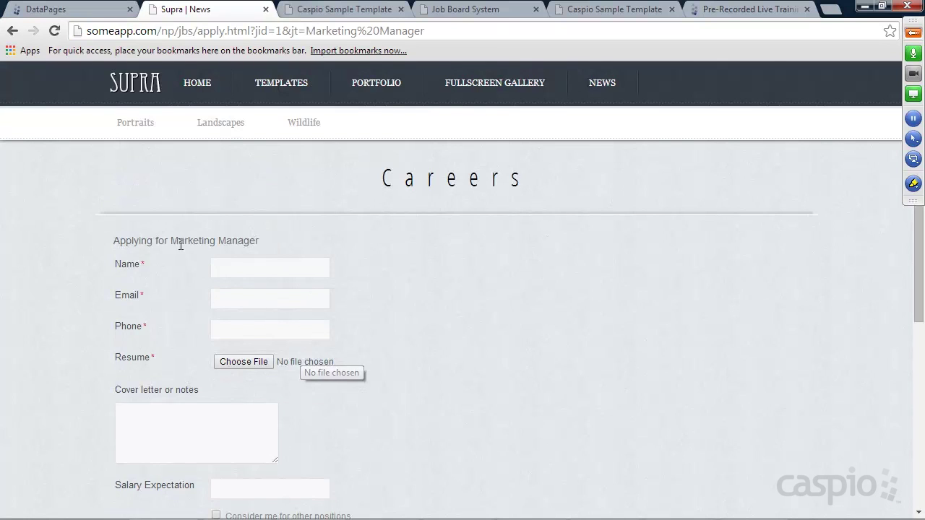
left_click(141, 84)
left_click(613, 88)
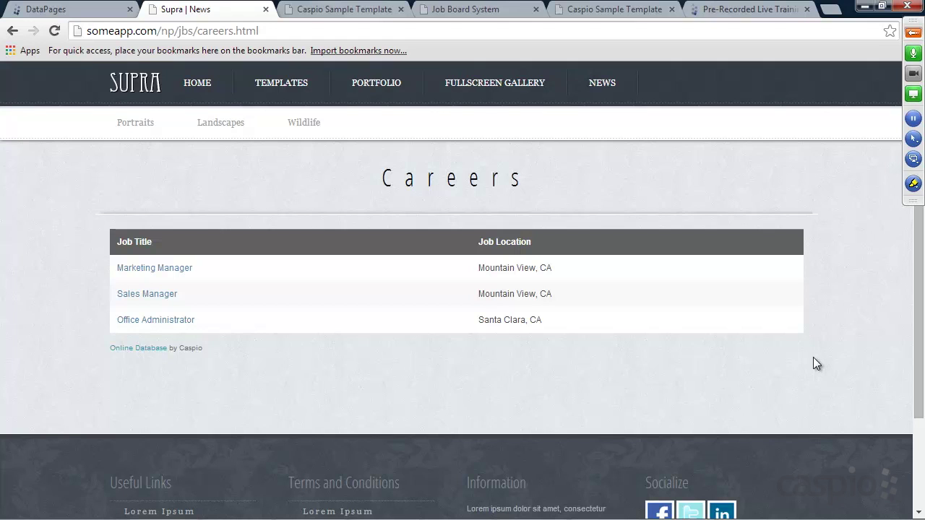
left_click(120, 277)
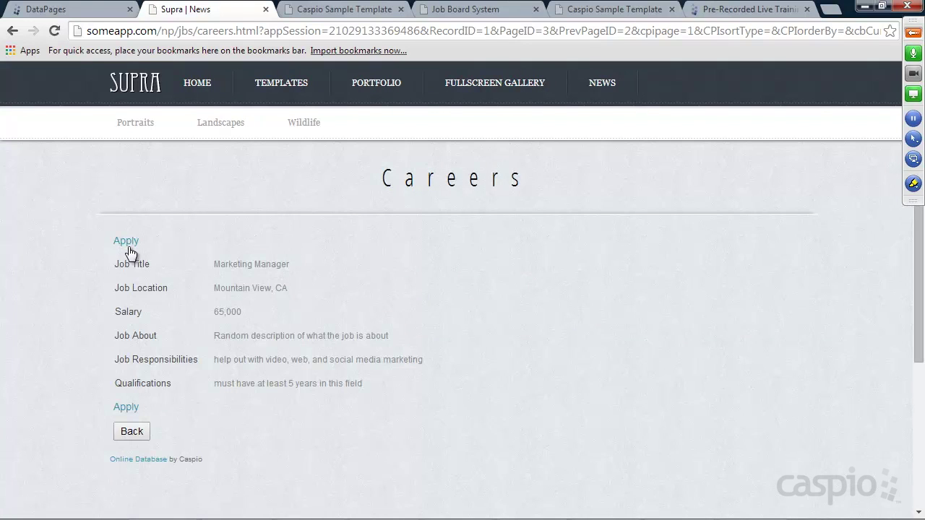
left_click(128, 242)
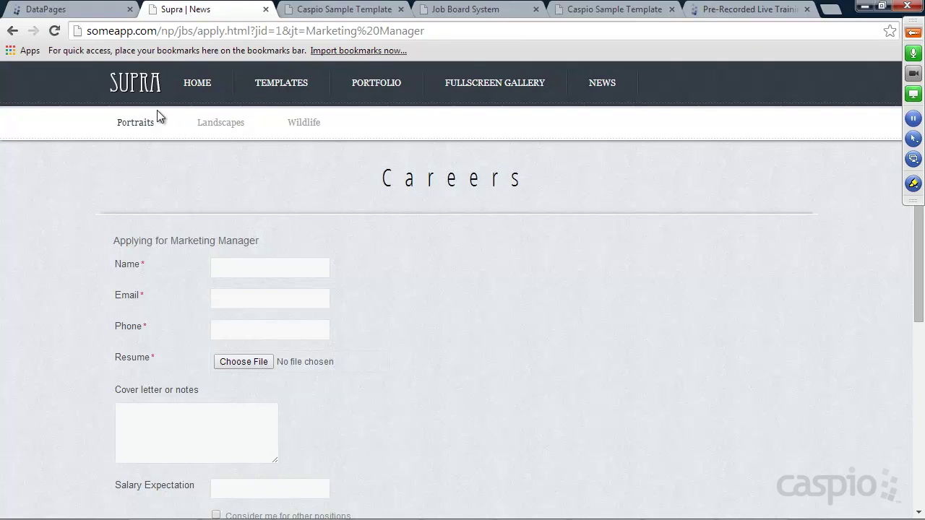
left_click(142, 84)
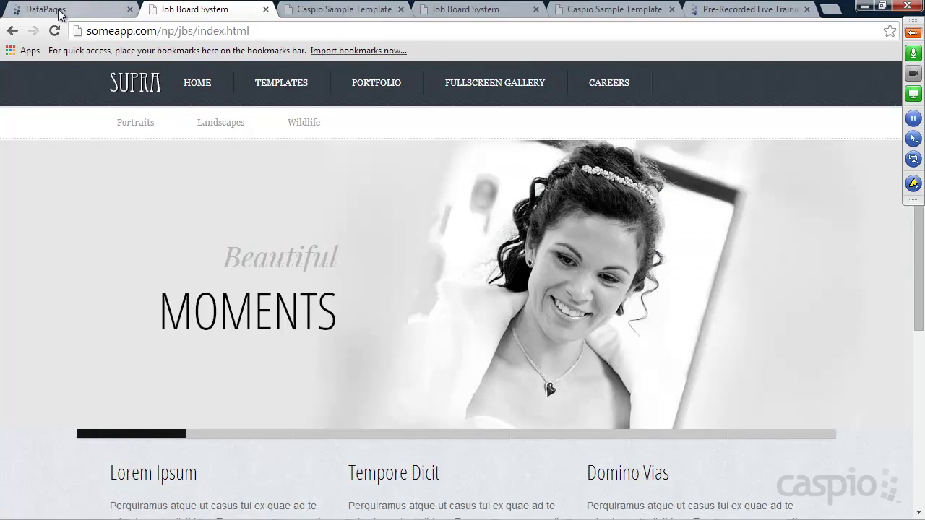
left_click(55, 10)
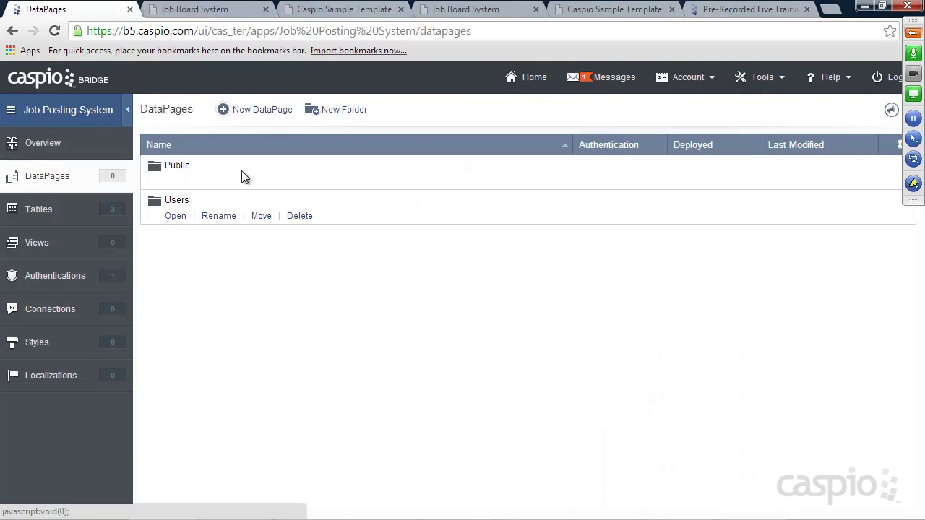
Step: Open the Users folder and review the sample Add New Job form in the Caspio Training app
left_click(335, 11)
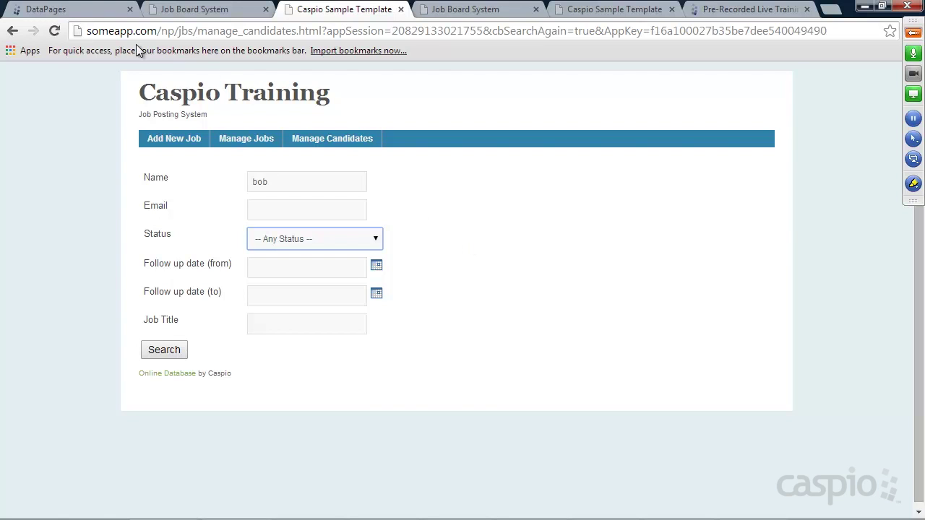
left_click(80, 9)
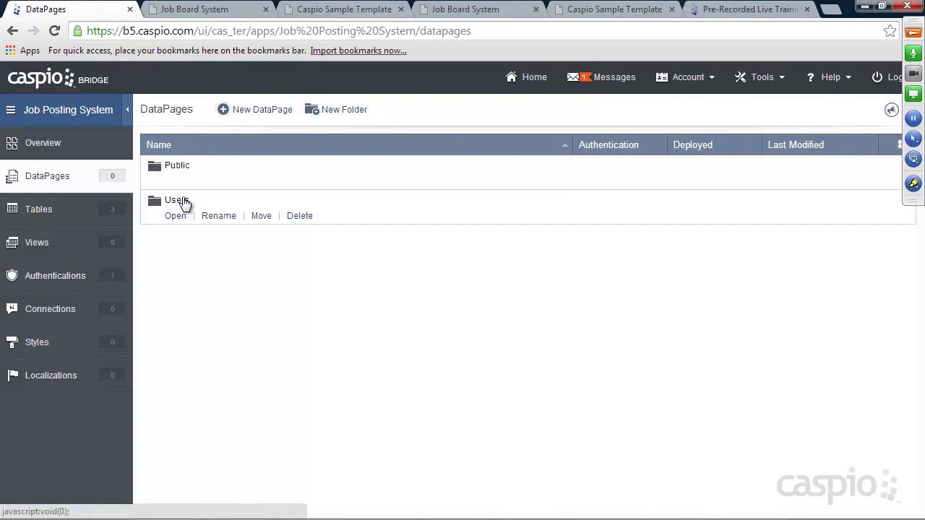
left_click(176, 217)
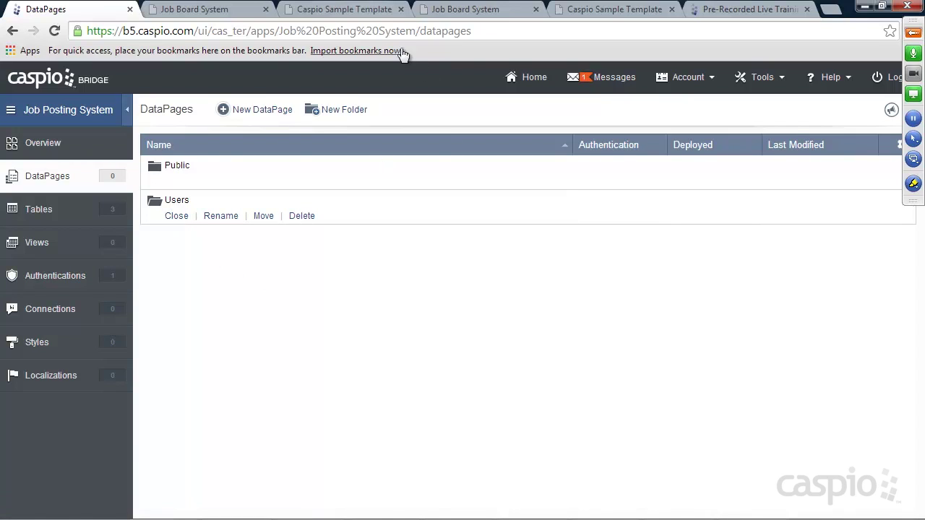
left_click(361, 12)
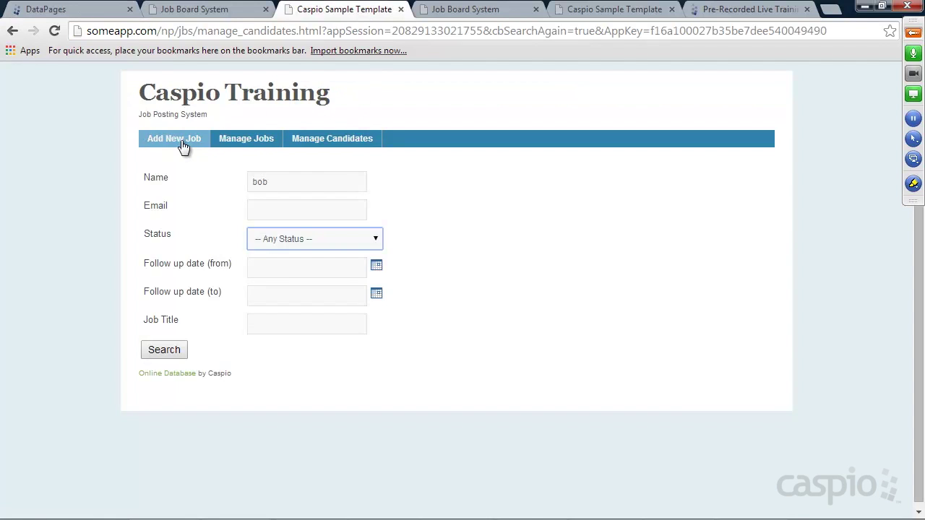
left_click(175, 145)
scroll(497, 227, "down", 1)
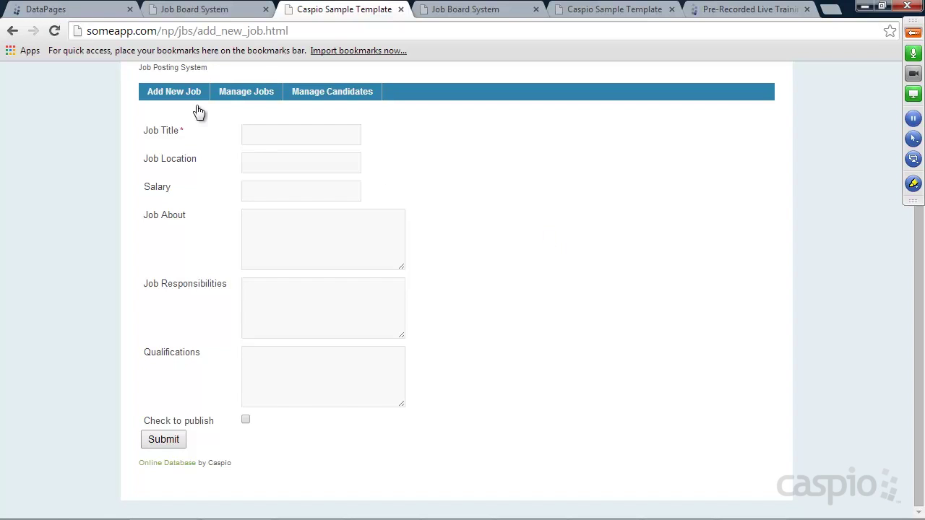
left_click(95, 14)
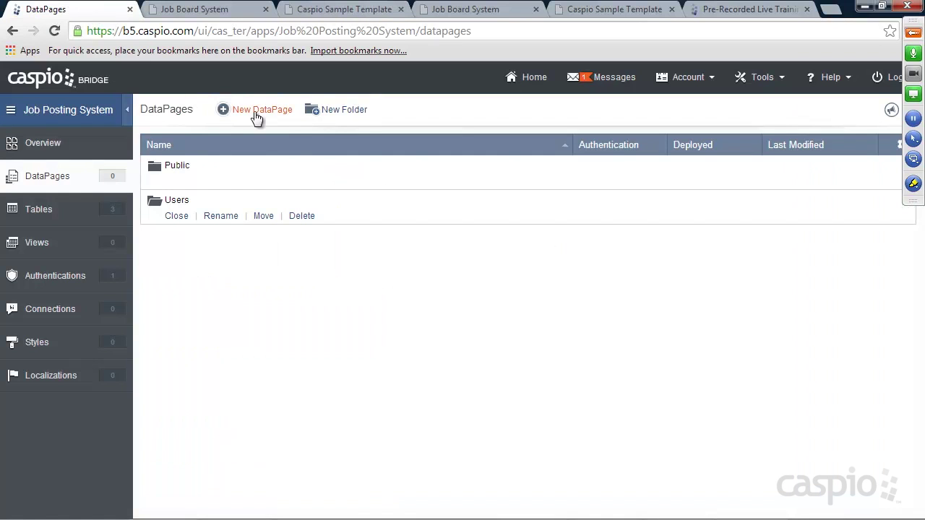
Step: Create a Submission Form DataPage on Jobs_t named Add New Job Form
left_click(262, 110)
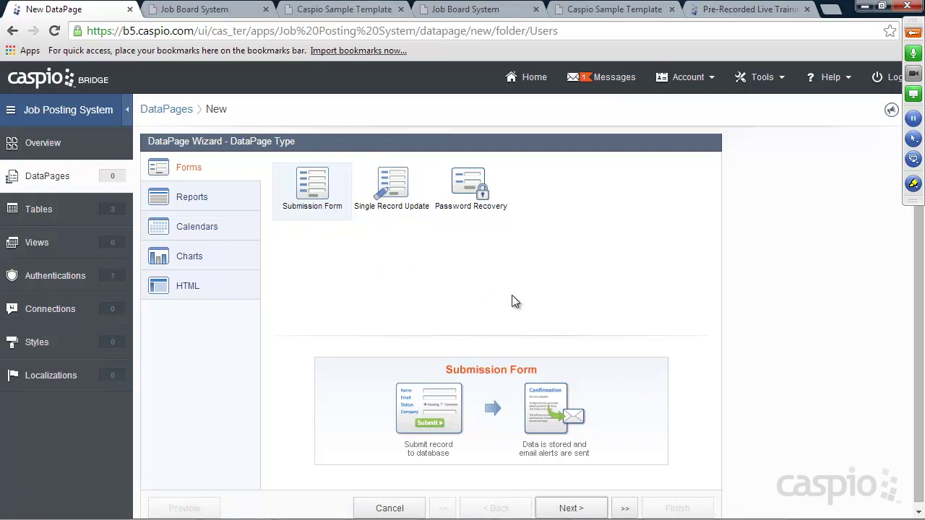
left_click(568, 509)
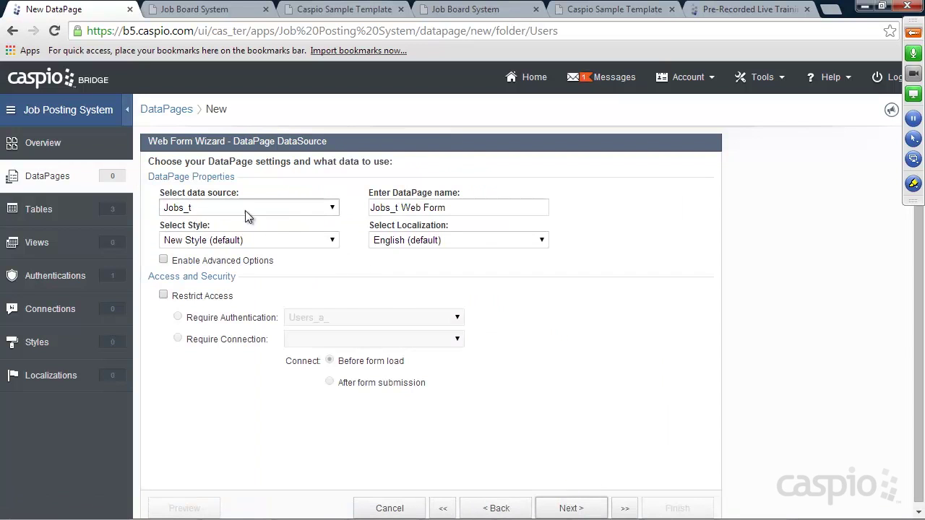
left_click(245, 209)
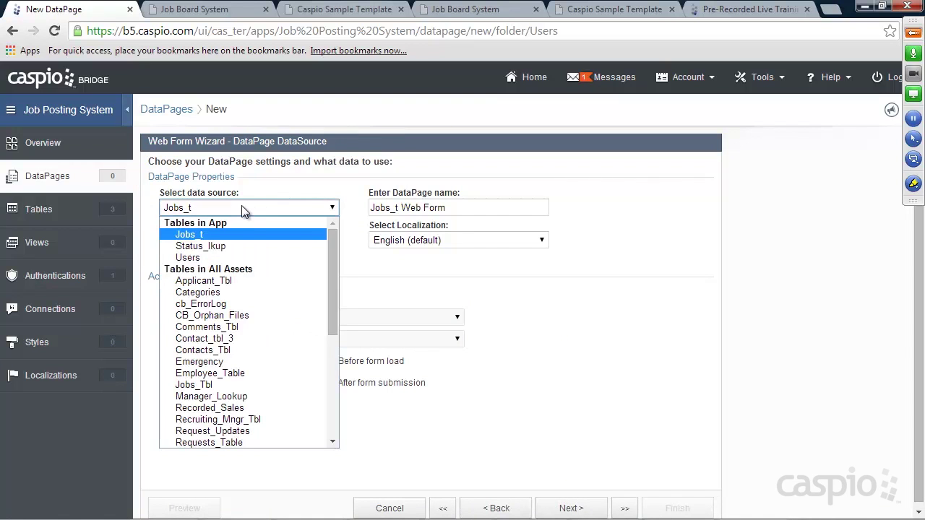
left_click(207, 238)
left_click(463, 207)
left_click_drag(463, 207, 359, 215)
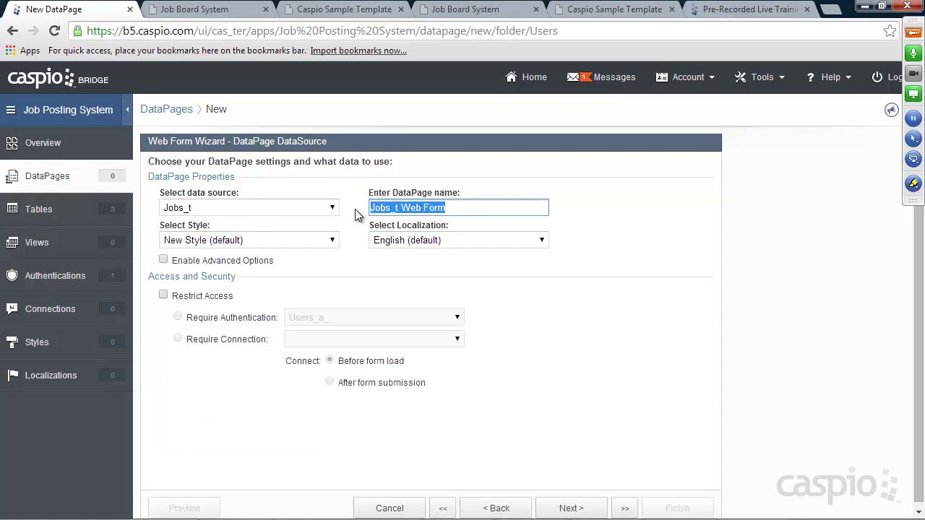
type("Add New Job")
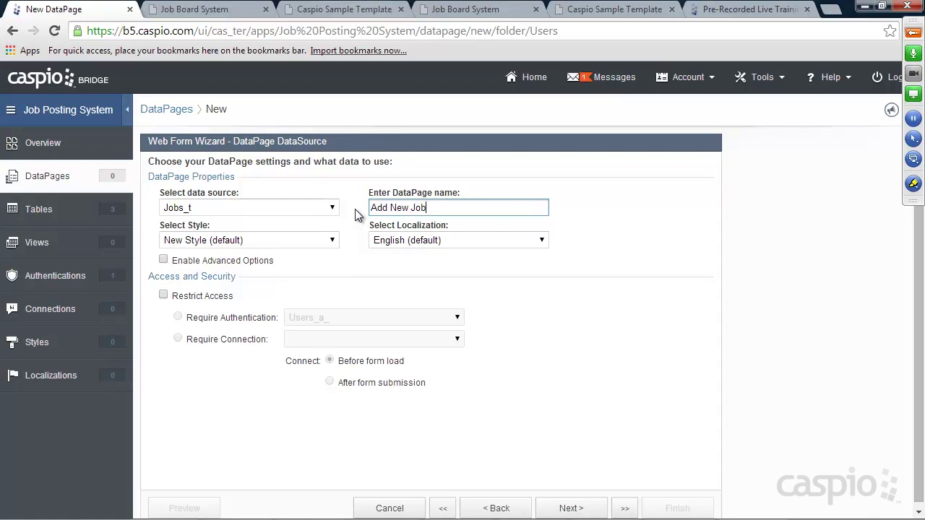
type(" Form")
Step: Enable advanced options and restrict access to Users_a_ authenticated users
left_click(203, 260)
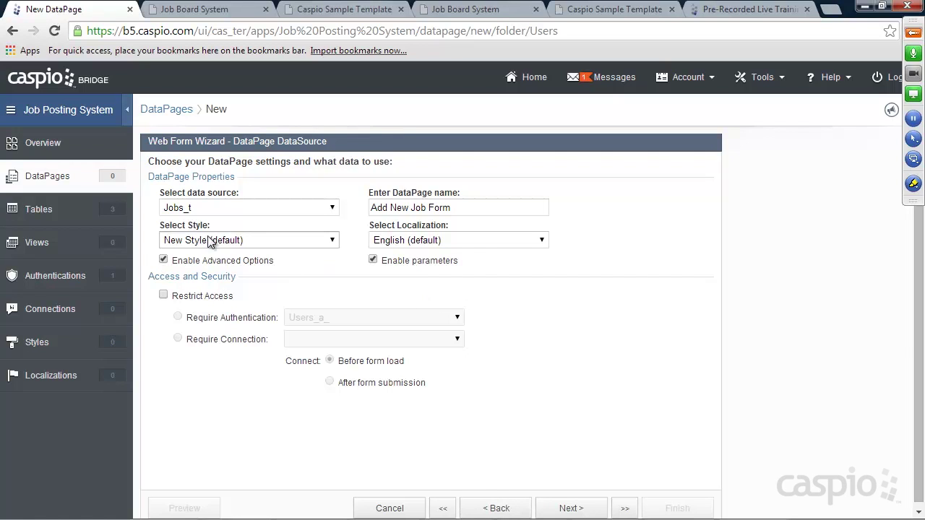
left_click(163, 296)
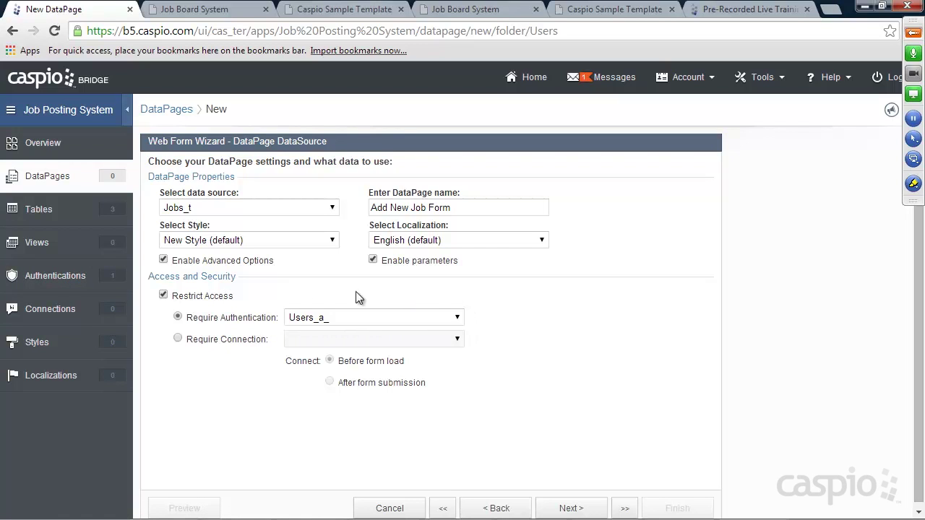
left_click(573, 508)
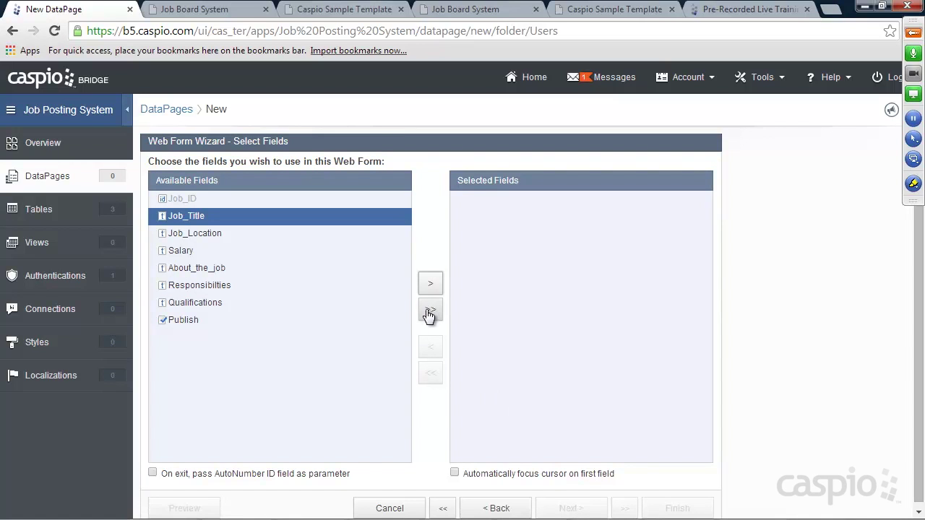
Step: Add all Jobs_t fields to the form and review Job_Location and Salary settings
left_click(430, 314)
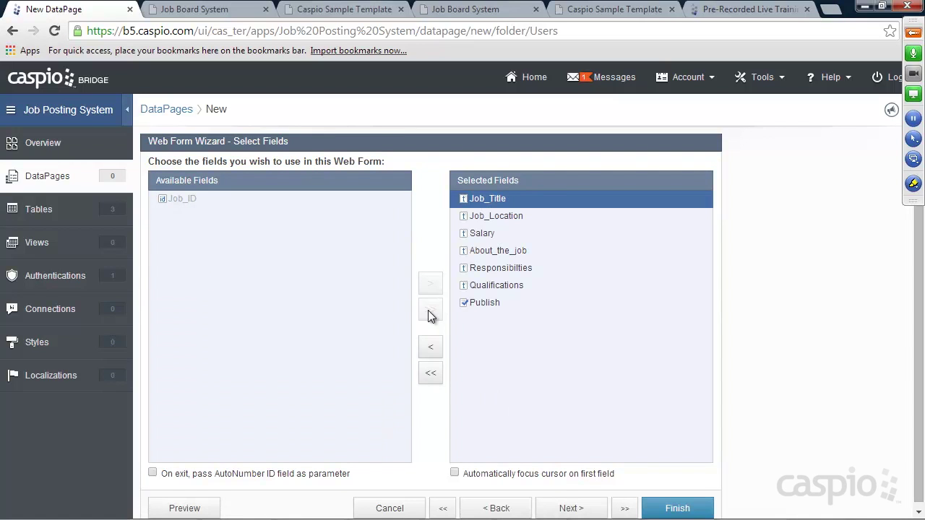
left_click(572, 508)
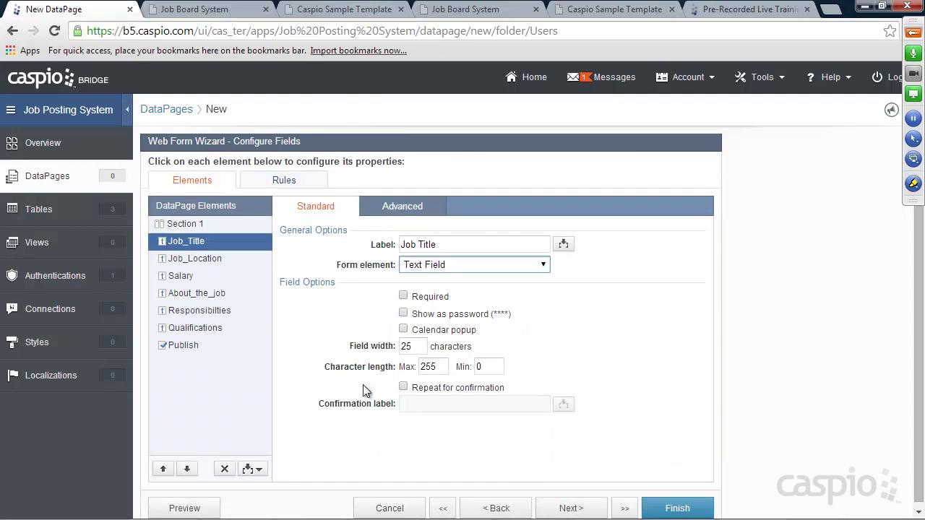
left_click(204, 260)
left_click(189, 279)
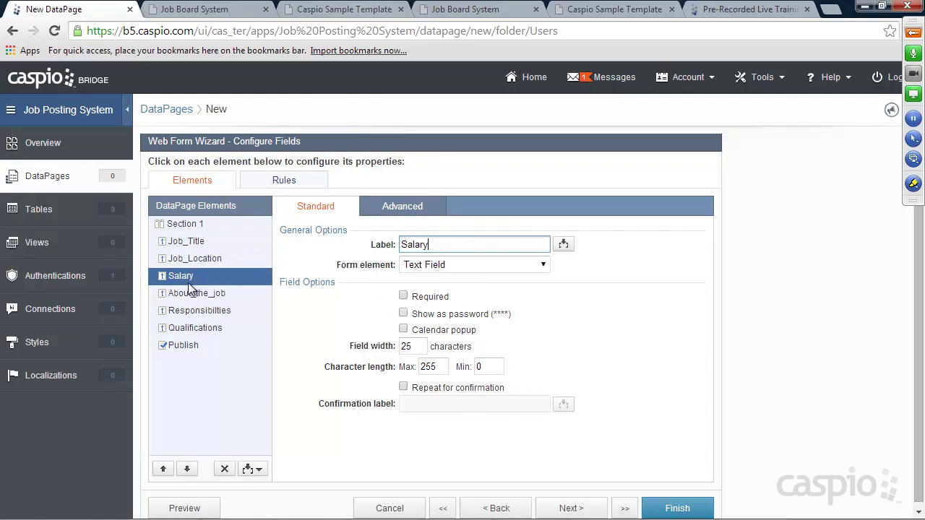
Step: Make About_the_job, Responsibilties and Qualifications multi-line Text Area inputs
left_click(198, 297)
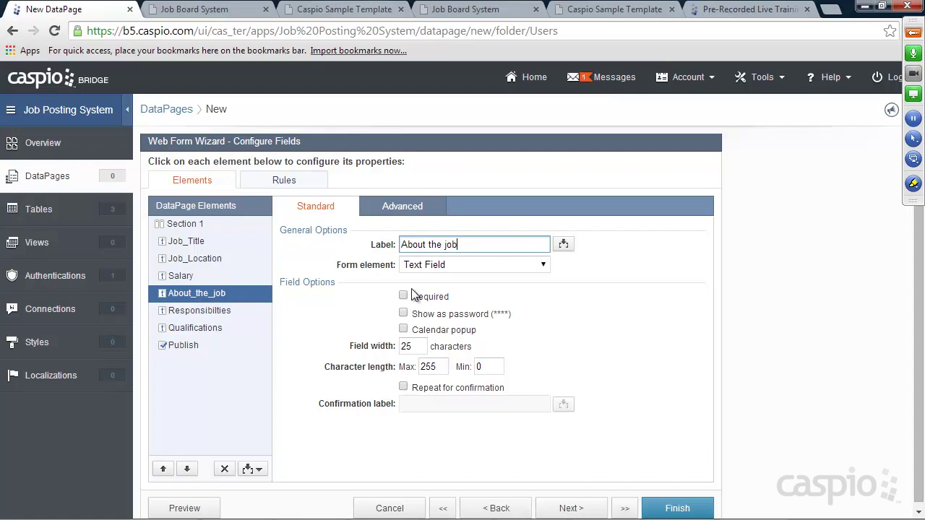
left_click(438, 266)
left_click(427, 305)
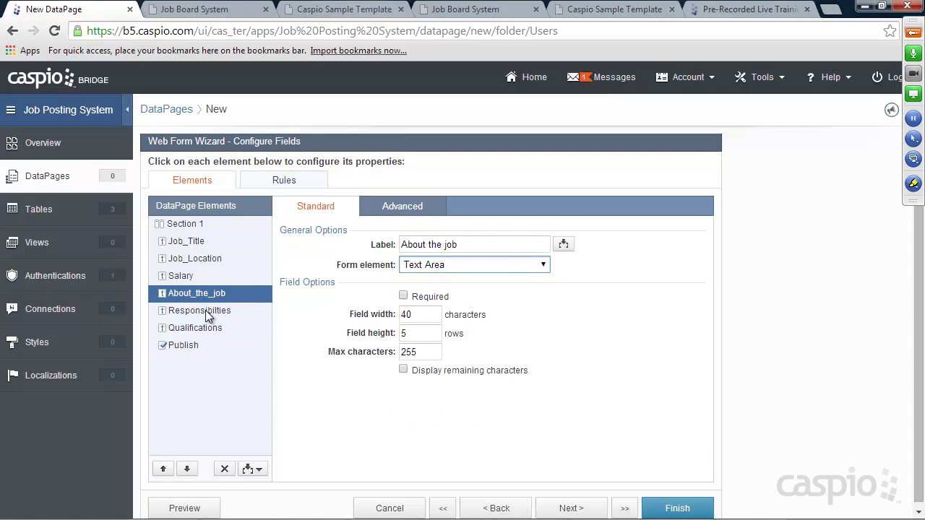
left_click(205, 311)
left_click(432, 267)
left_click(447, 304)
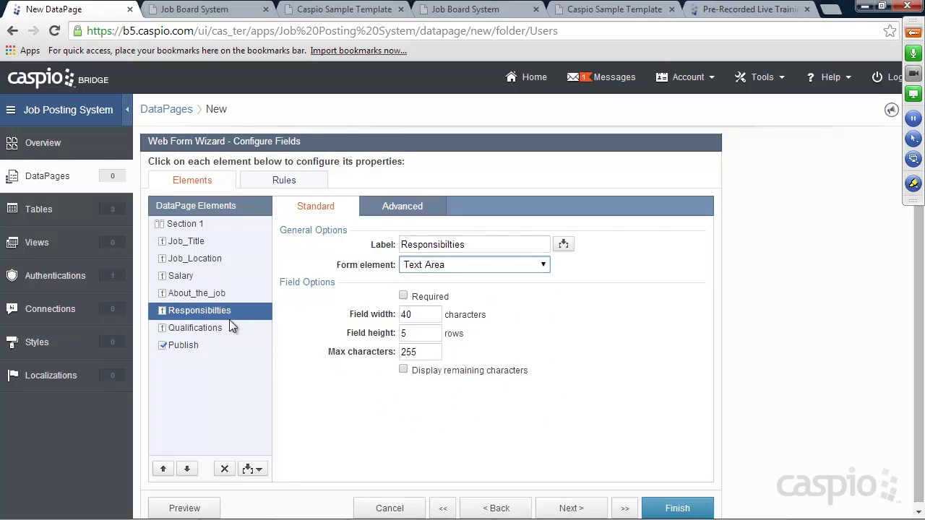
left_click(230, 325)
left_click(454, 264)
left_click(443, 307)
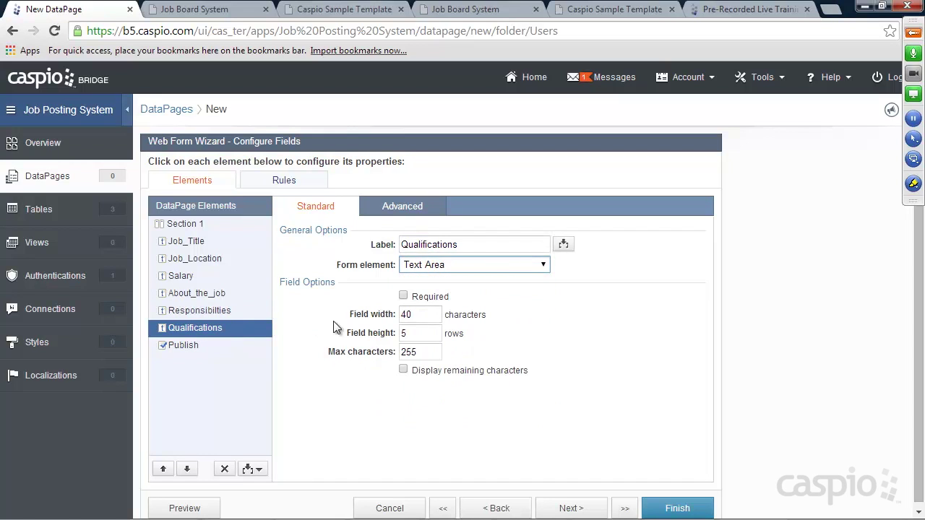
Step: Relabel Publish to Status with text 'Check to publish right away' and save the form
left_click(185, 341)
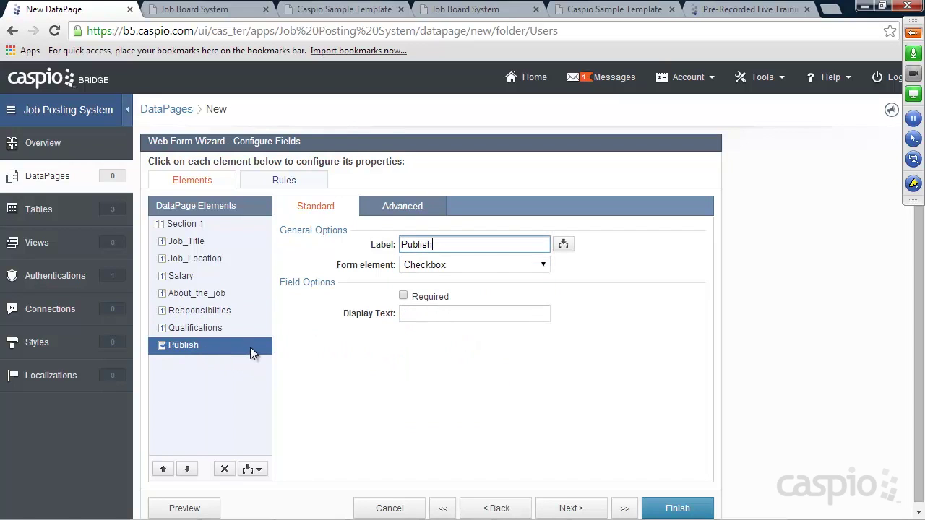
left_click(419, 313)
left_click_drag(438, 244, 387, 241)
type("Status")
left_click(416, 315)
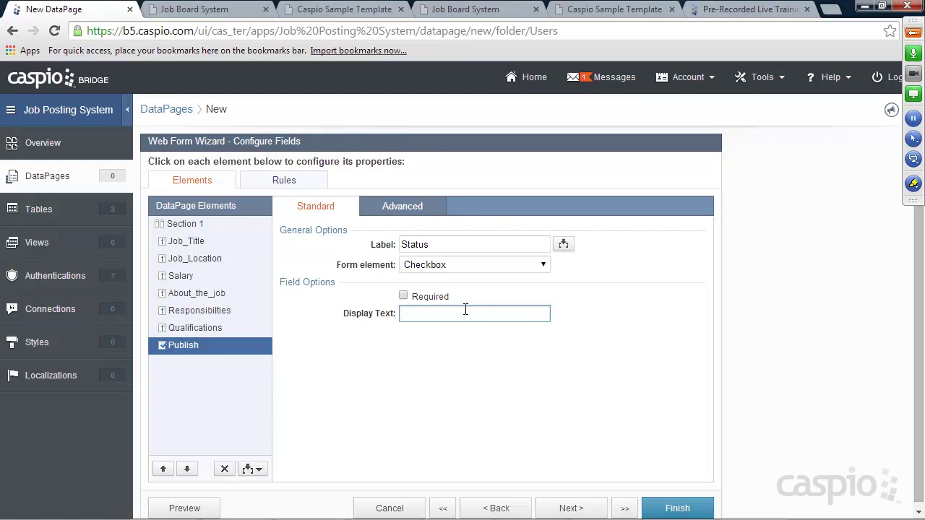
type("Check to publish right away")
scroll(679, 334, "down", 1)
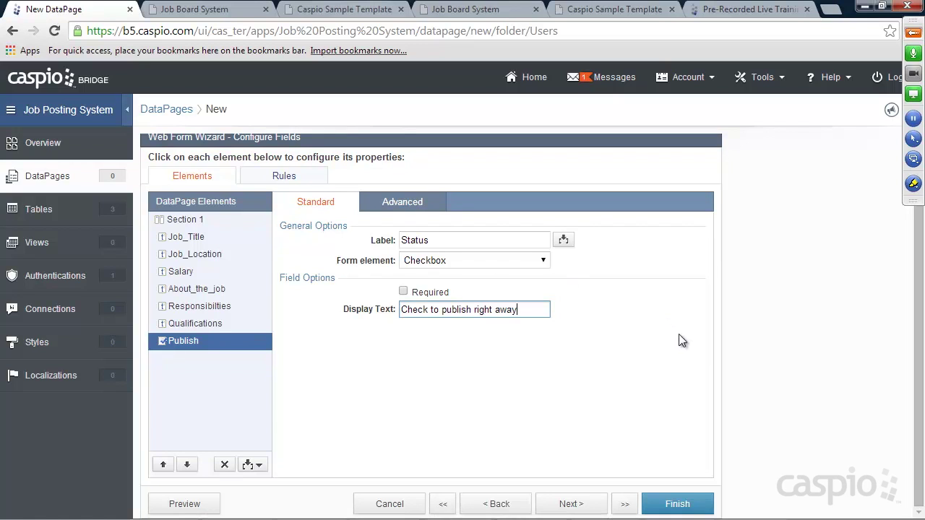
left_click(681, 506)
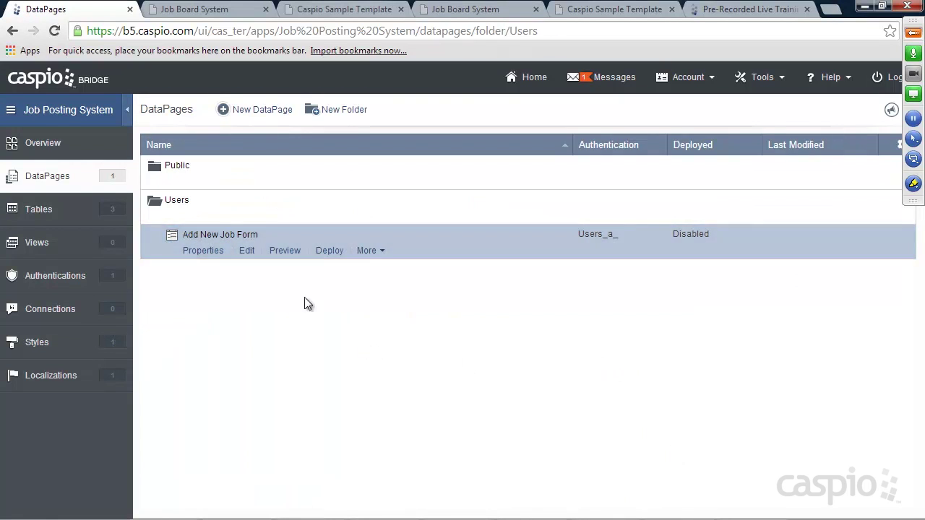
Step: Preview the login-protected Add New Job Form, then go back to the Tables list
left_click(285, 251)
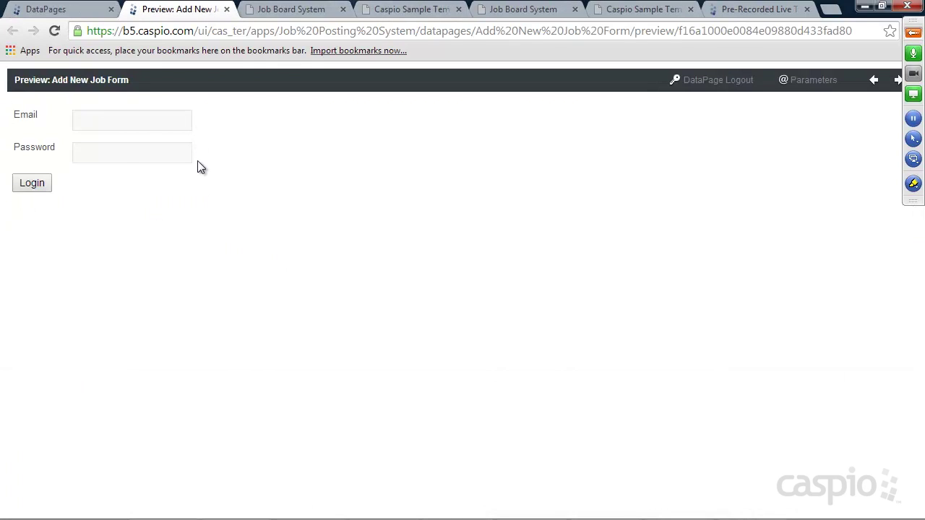
left_click(88, 122)
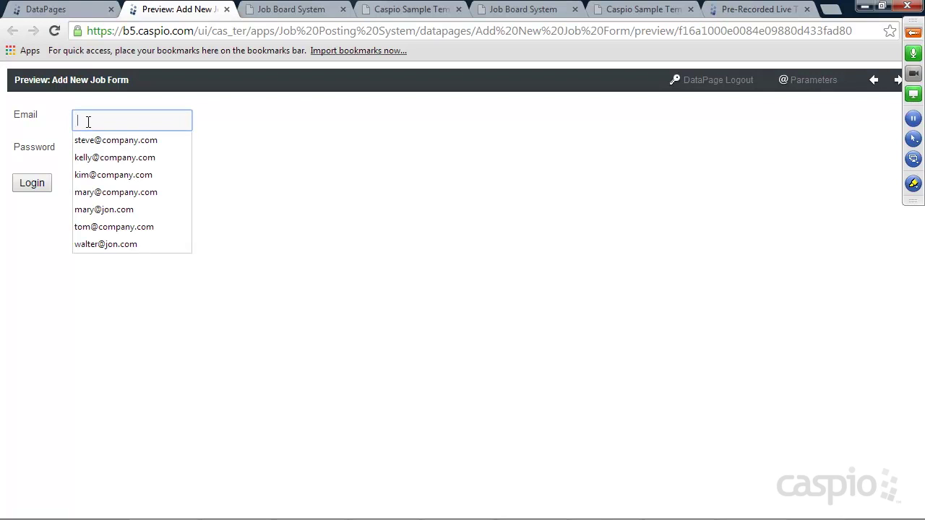
left_click(86, 10)
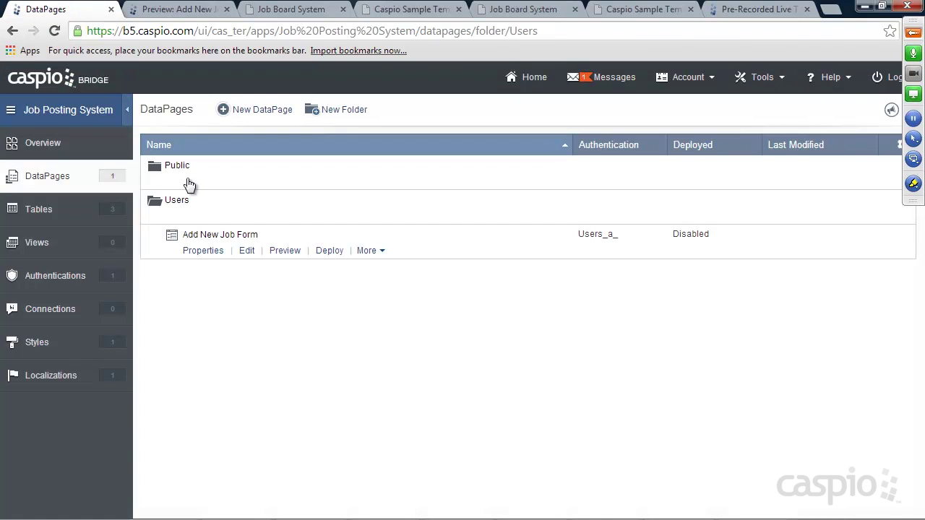
left_click(36, 208)
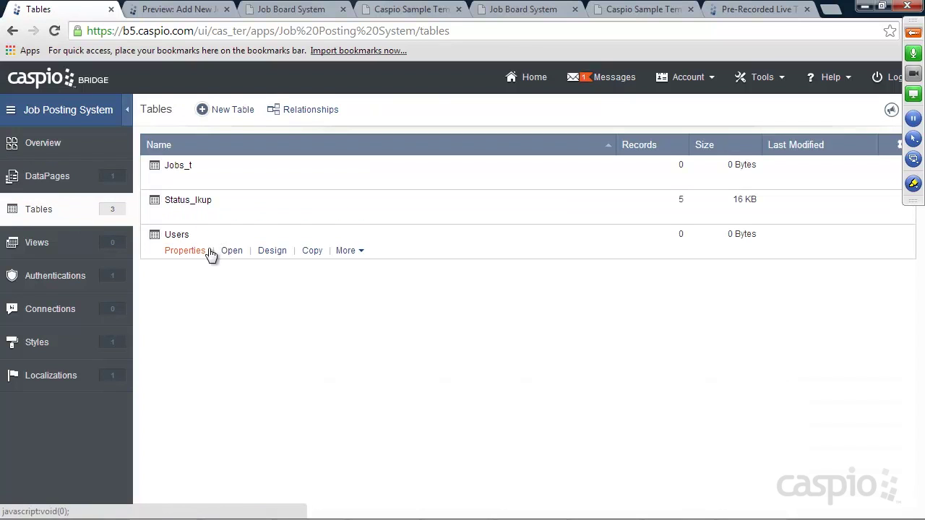
Step: Add a new record to the Users table with the user's full name and e-mail address
left_click(232, 251)
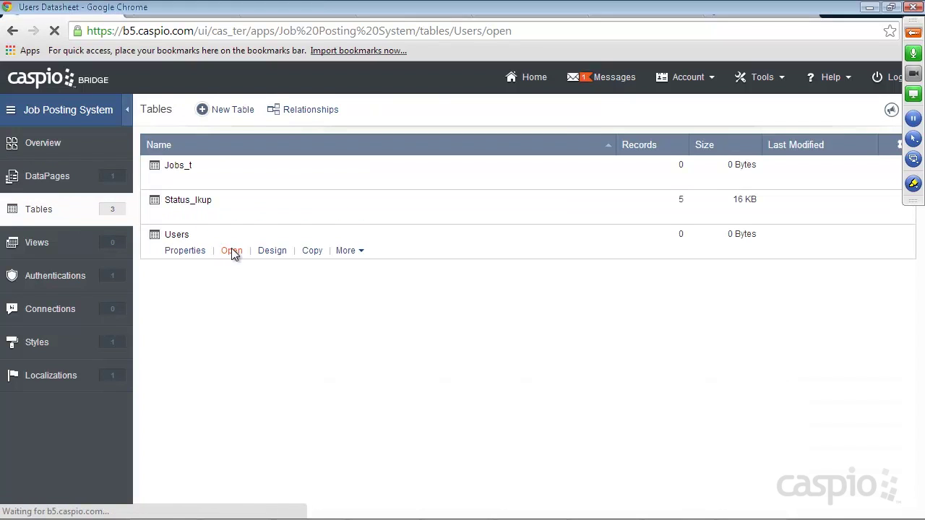
left_click(265, 211)
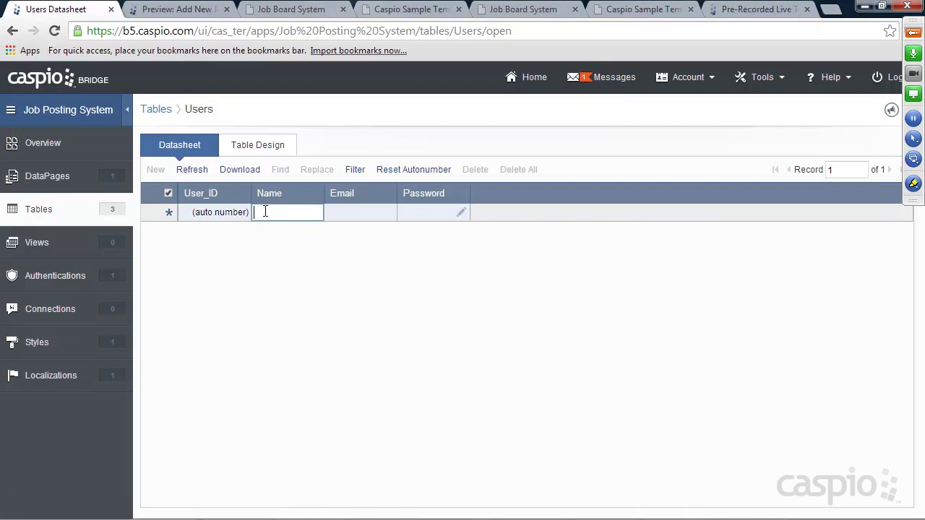
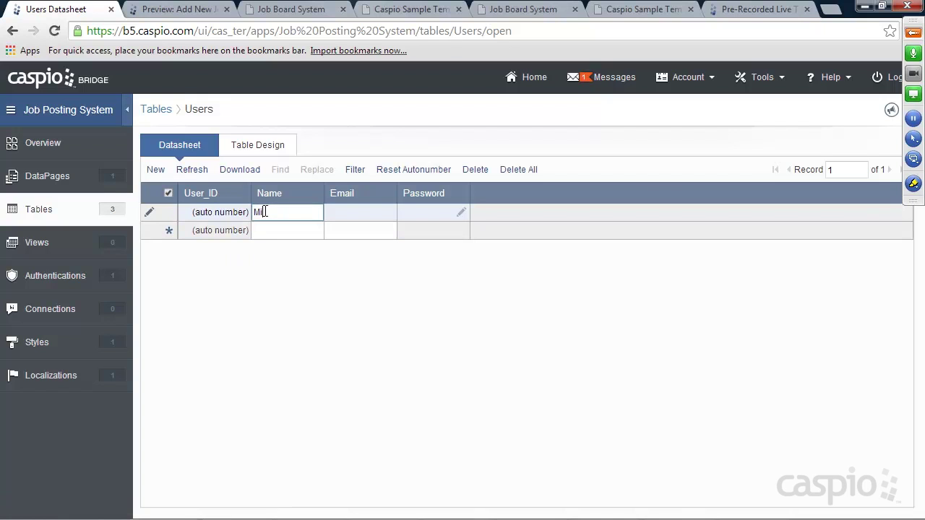
key("Tab")
type("mith")
key("BackSpace")
key("BackSpace")
type("ke@test.com")
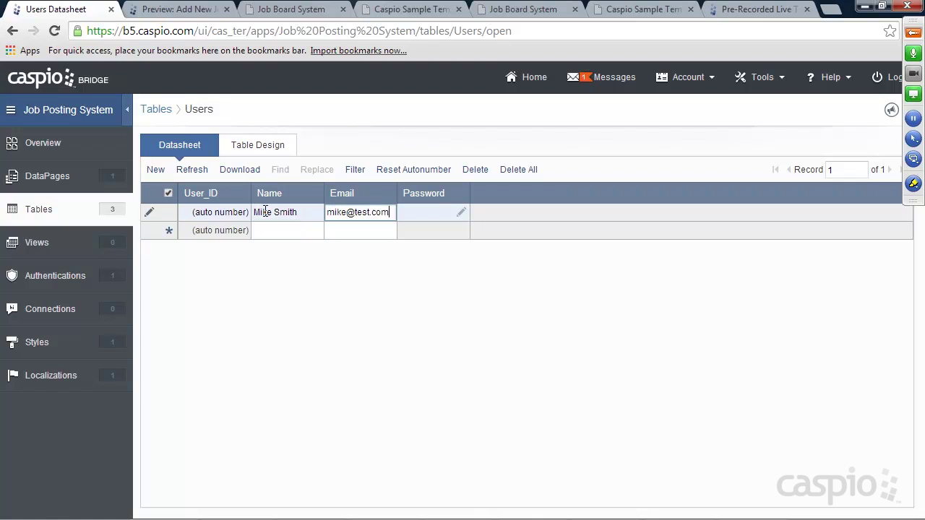
Step: Set and confirm the new user's password, save the record, and return to DataPages
left_click(461, 212)
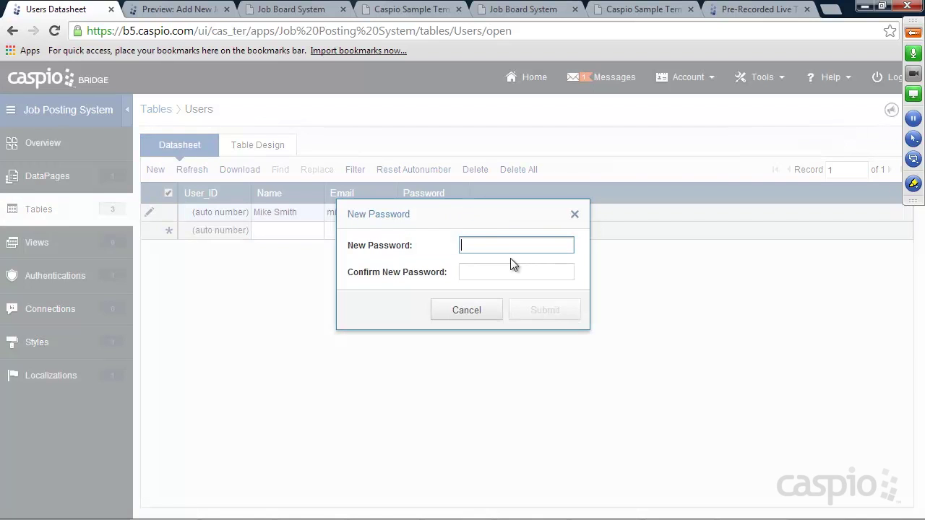
type("1234")
key("Tab")
type("1234")
left_click(545, 310)
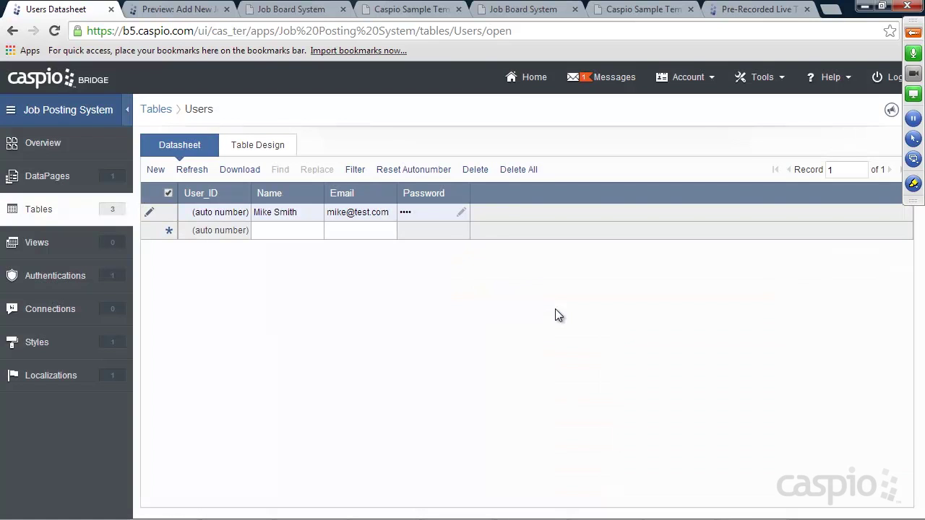
left_click(296, 231)
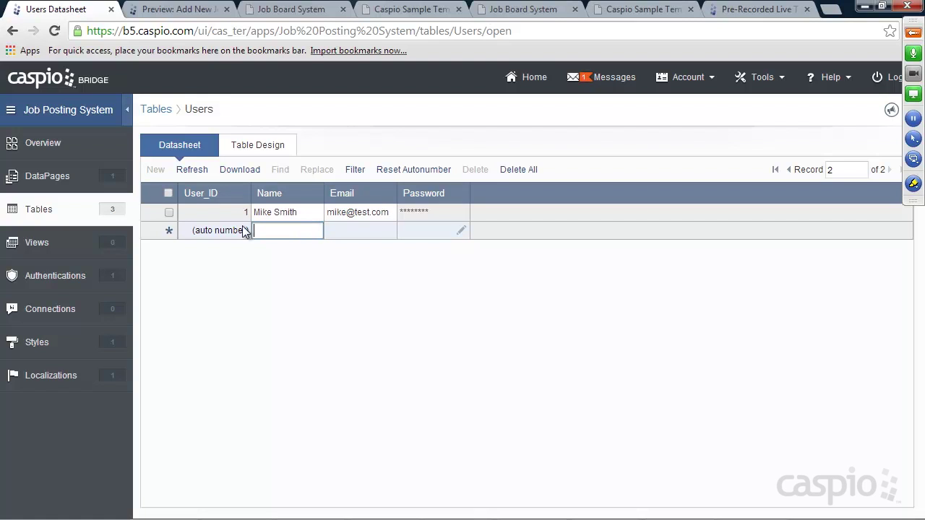
left_click(47, 177)
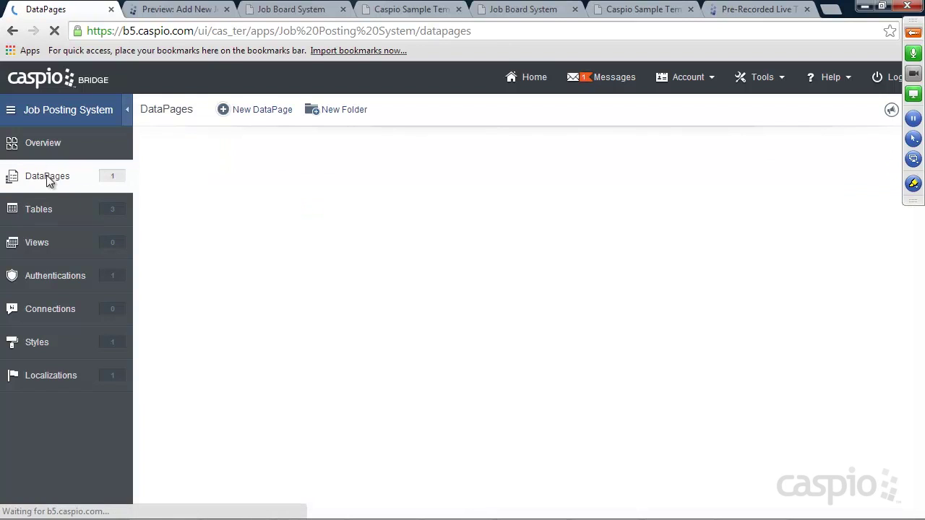
left_click(177, 216)
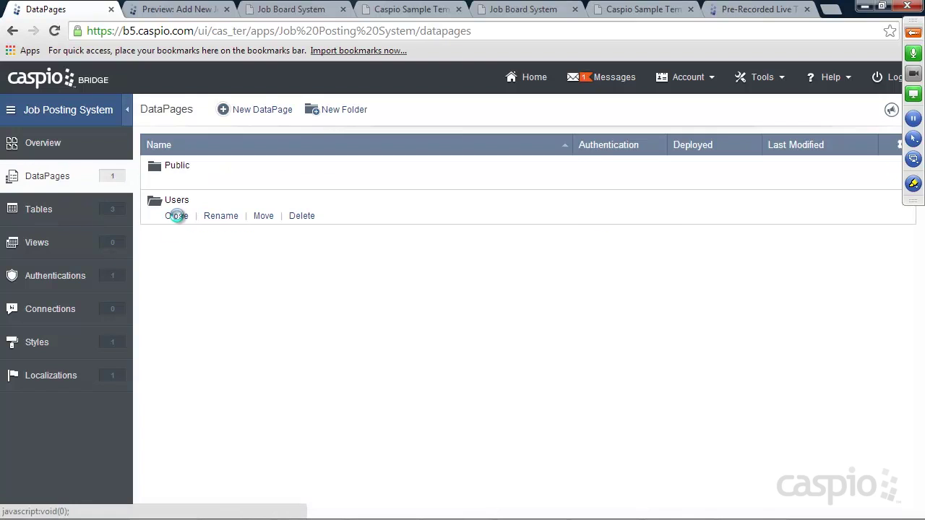
Step: Preview the Add New Job Form, log in with the test user's e-mail and password, then close it
left_click(283, 251)
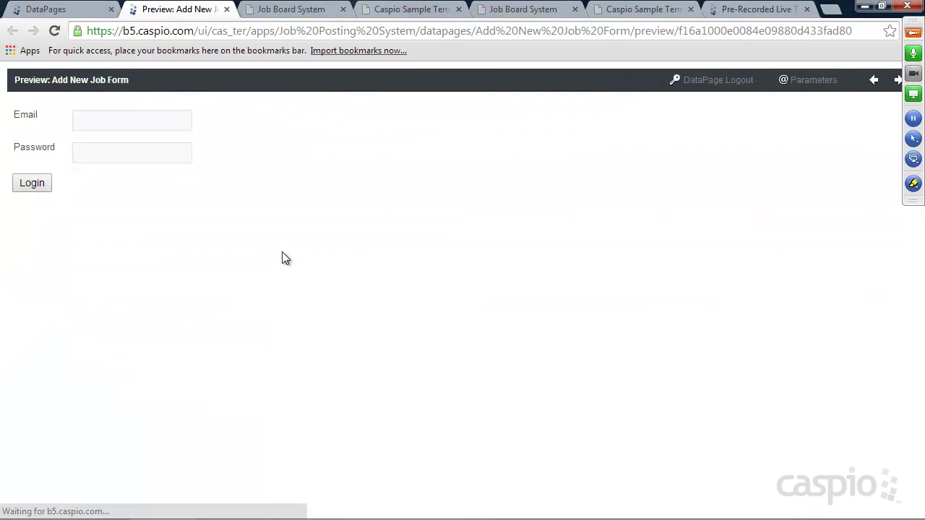
left_click(129, 122)
type("mike@test.com")
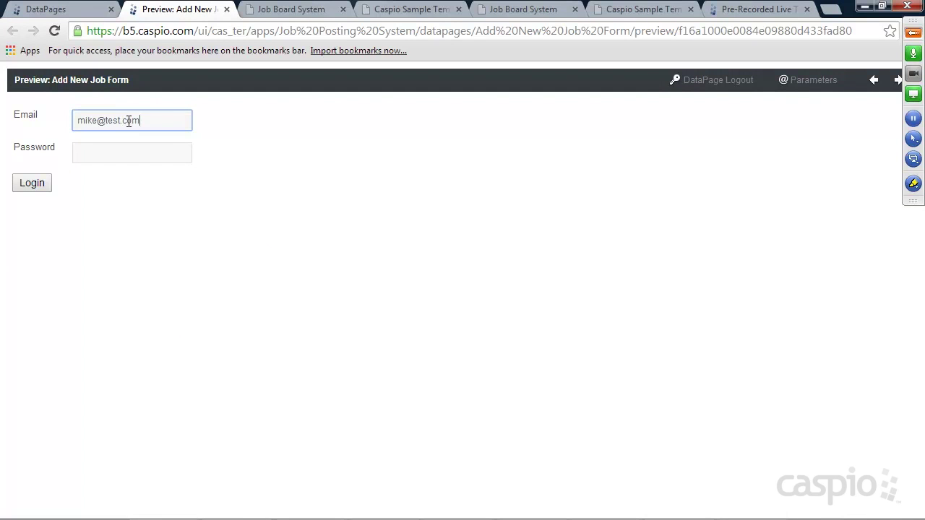
key("Tab")
type("test")
key("Return")
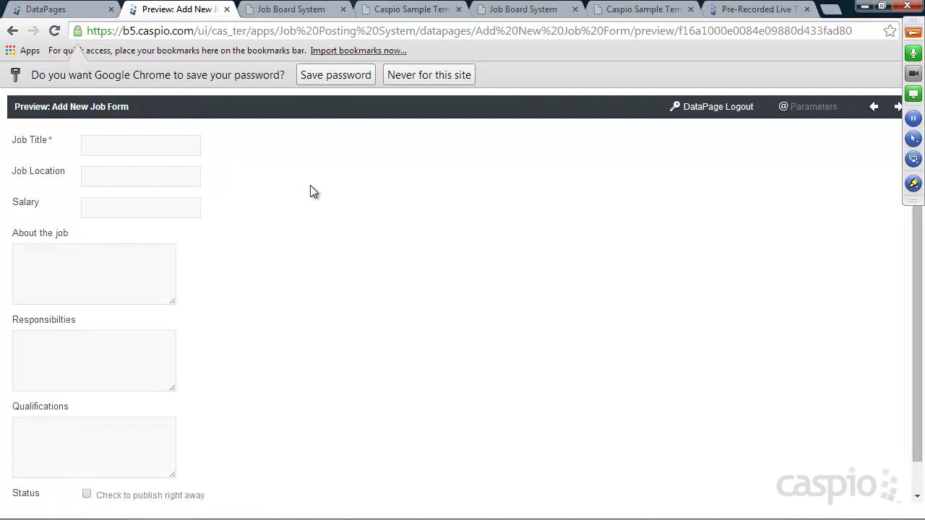
left_click(329, 75)
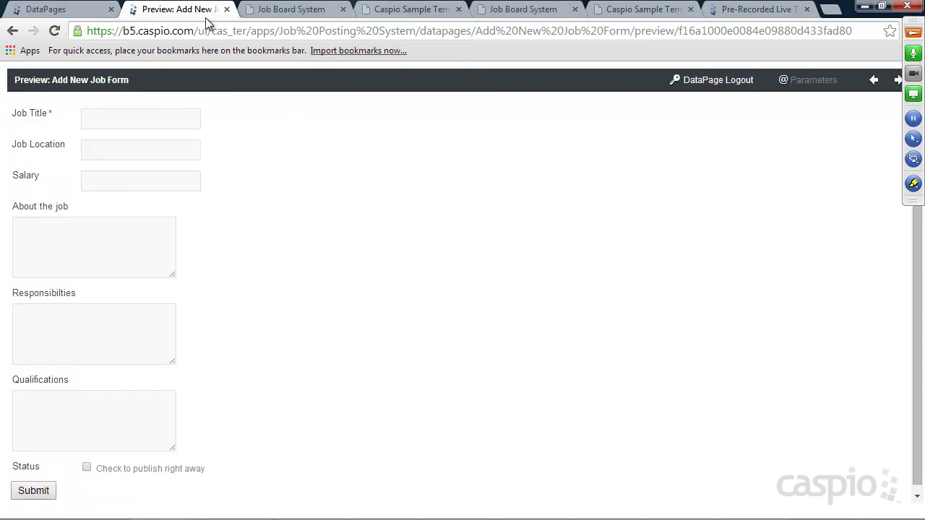
left_click(226, 9)
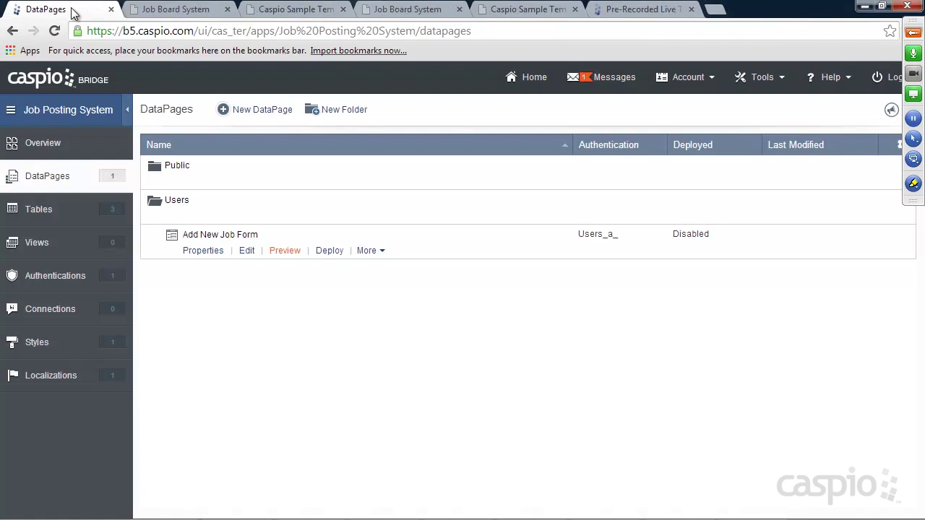
Step: Enable deployment of the Add New Job Form and copy its embed code
left_click(327, 250)
left_click(391, 137)
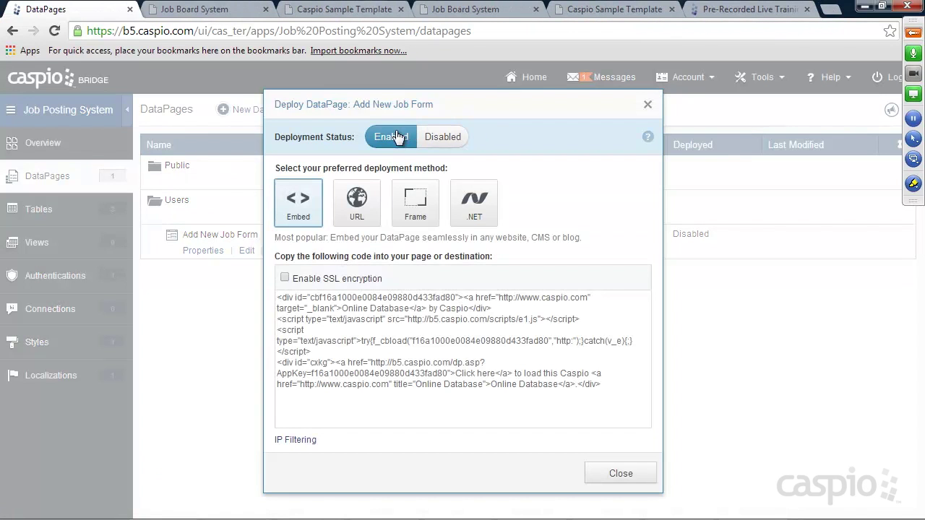
left_click(398, 315)
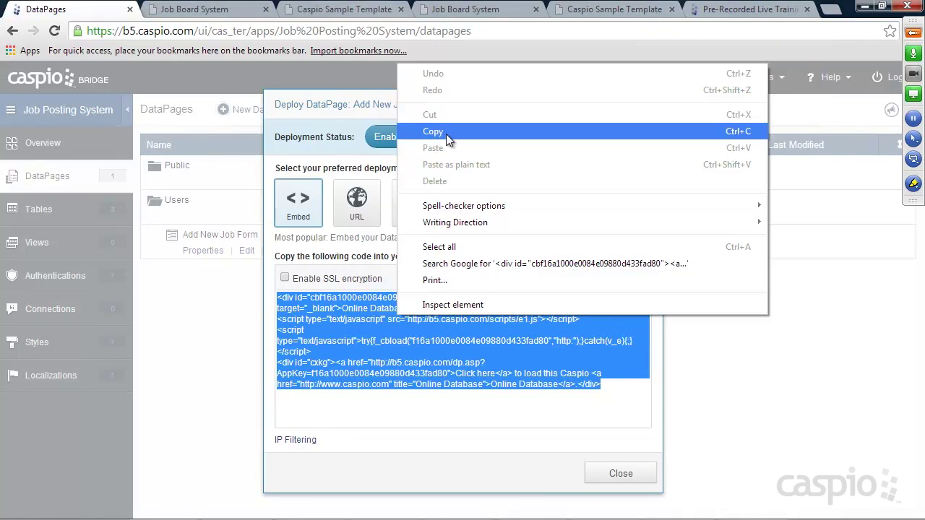
left_click(445, 131)
left_click(616, 472)
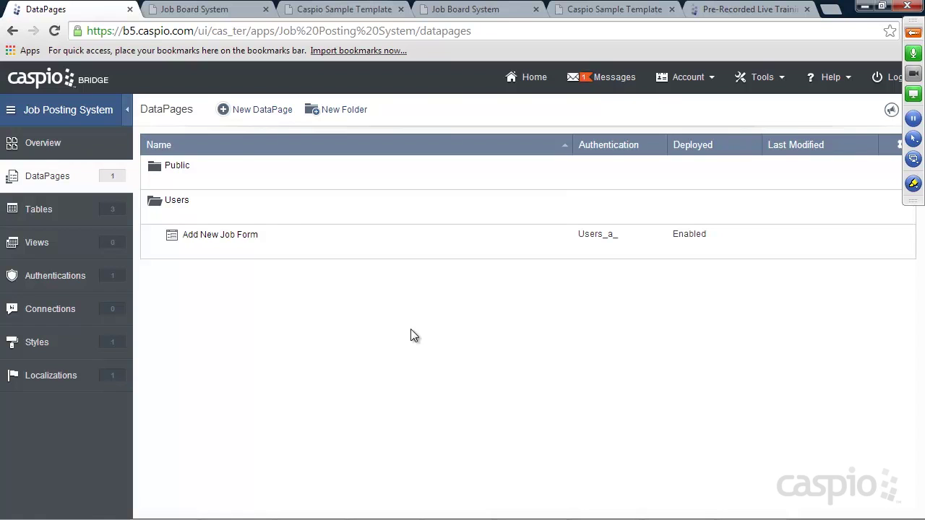
Step: Replace the Placeholder line in add_new_job.html with the Caspio embed code and save
mouse_move(534, 518)
left_click(673, 512)
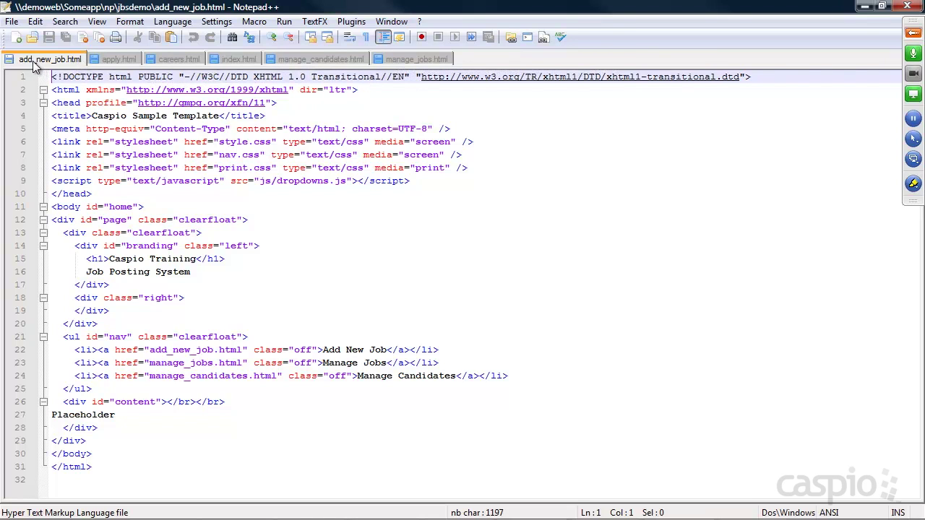
left_click_drag(125, 416, 51, 415)
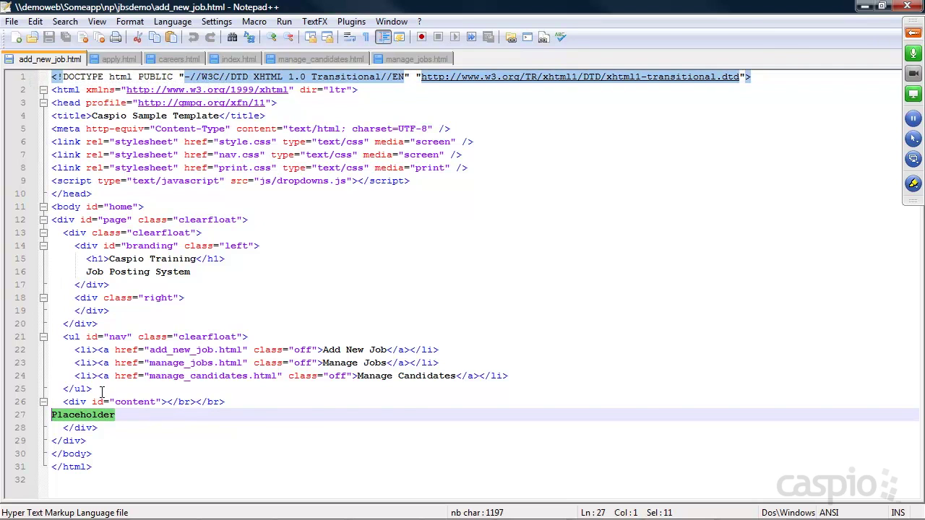
key("ctrl+v")
left_click_drag(320, 498, 69, 499)
key("ctrl+s")
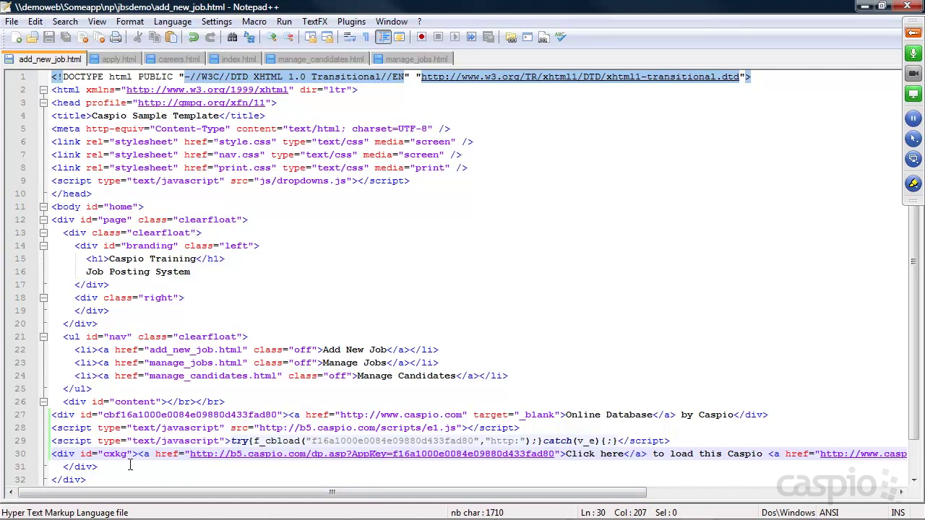
left_click(864, 6)
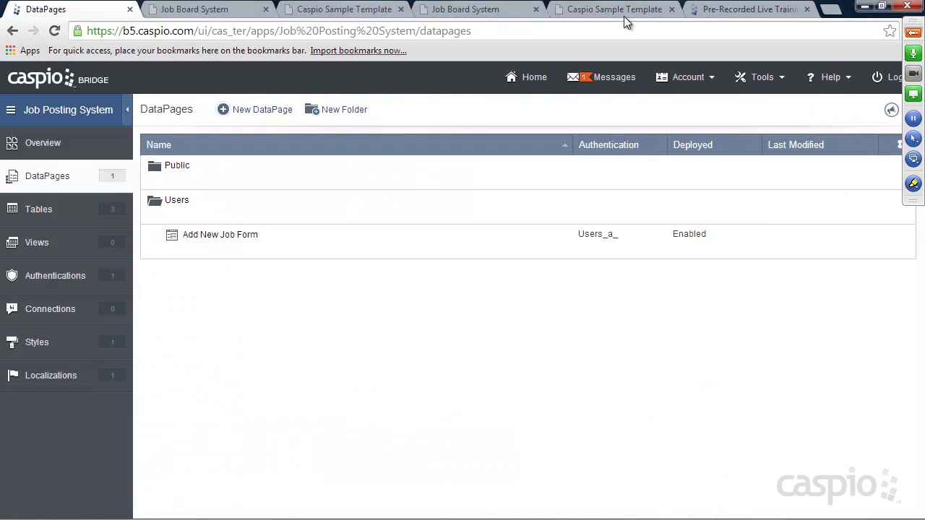
Step: Reload the Caspio Sample Template site to show the embedded Add New Job form
left_click(624, 16)
left_click(54, 30)
scroll(412, 225, "down", 1)
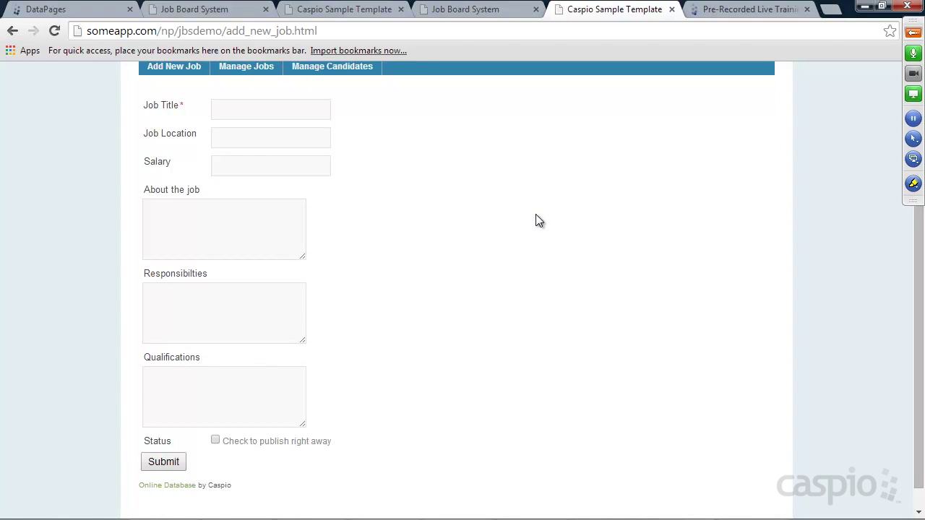
scroll(537, 218, "up", 1)
left_click(246, 145)
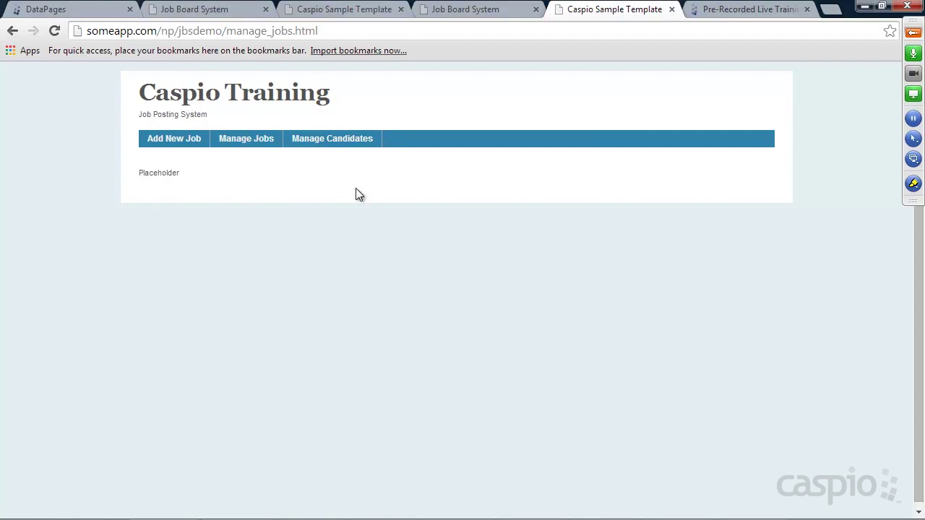
left_click(172, 138)
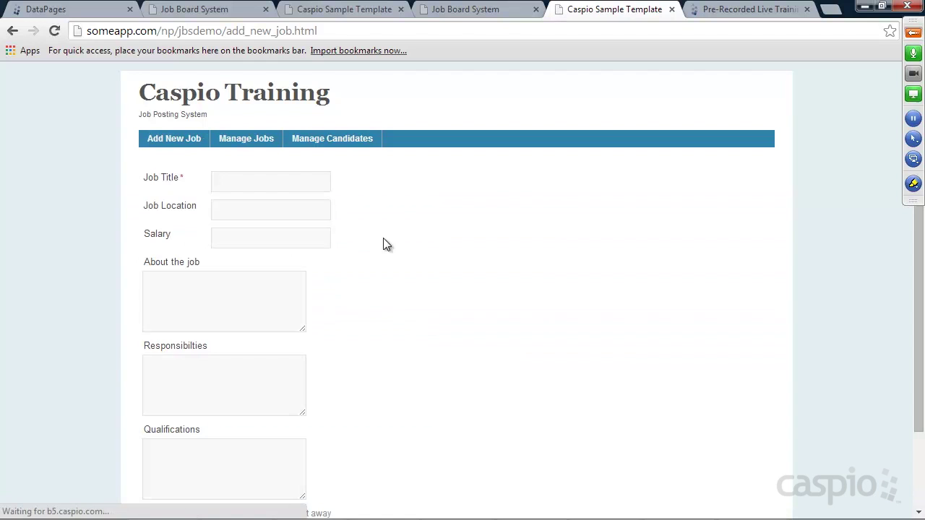
scroll(439, 227, "down", 2)
scroll(446, 226, "up", 2)
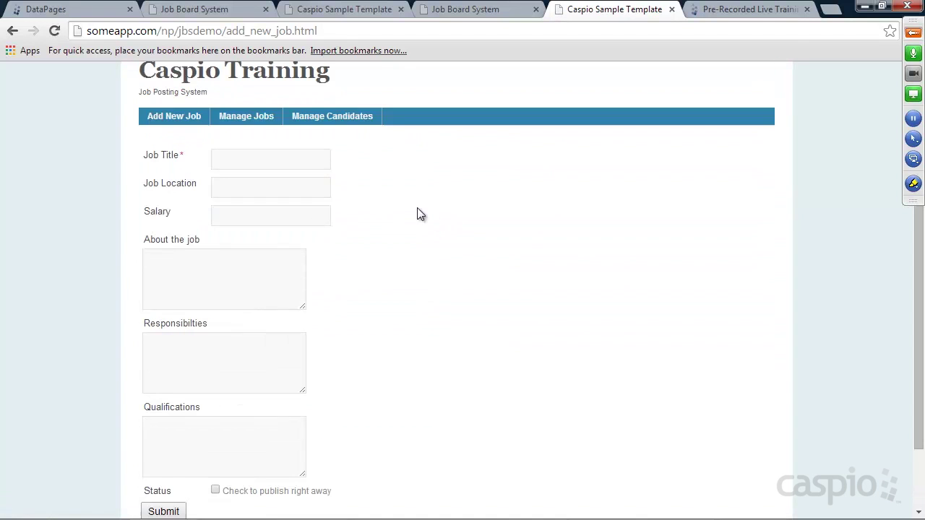
Step: Enter job title Support Engineer, location Santa Clara, CA, and salary 85,000
left_click(223, 158)
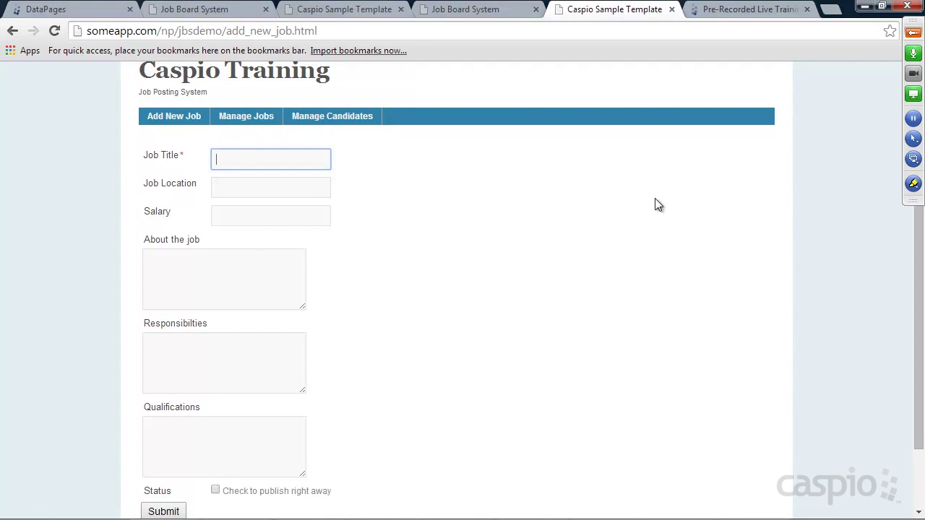
type("Support Engineer")
key("Tab")
type("Santa Clara, CA")
key("Tab")
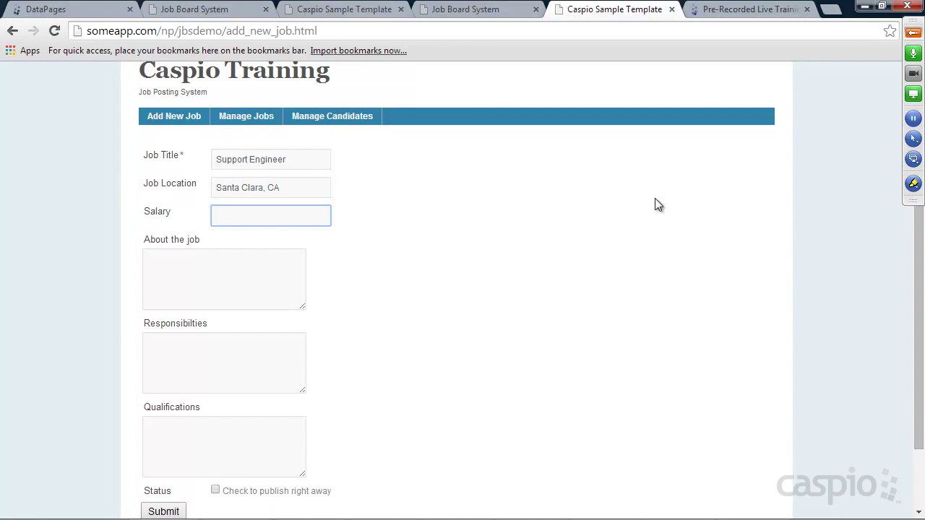
type("85,00")
Step: Fill the description boxes with random text, mark the job published, submit, and open Caspio's Tables
key("Tab")
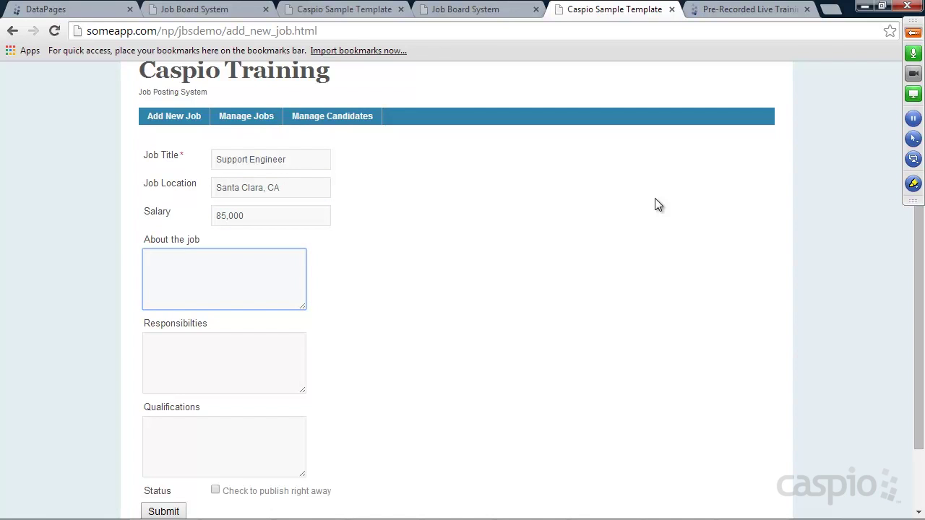
type("random")
key("Tab")
type("random text")
key("Tab")
type("random t")
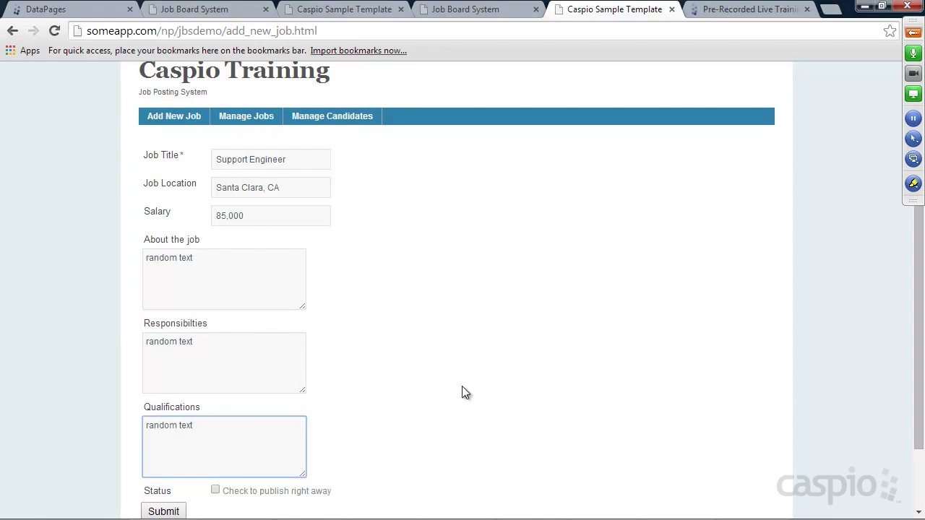
left_click(214, 490)
left_click(175, 513)
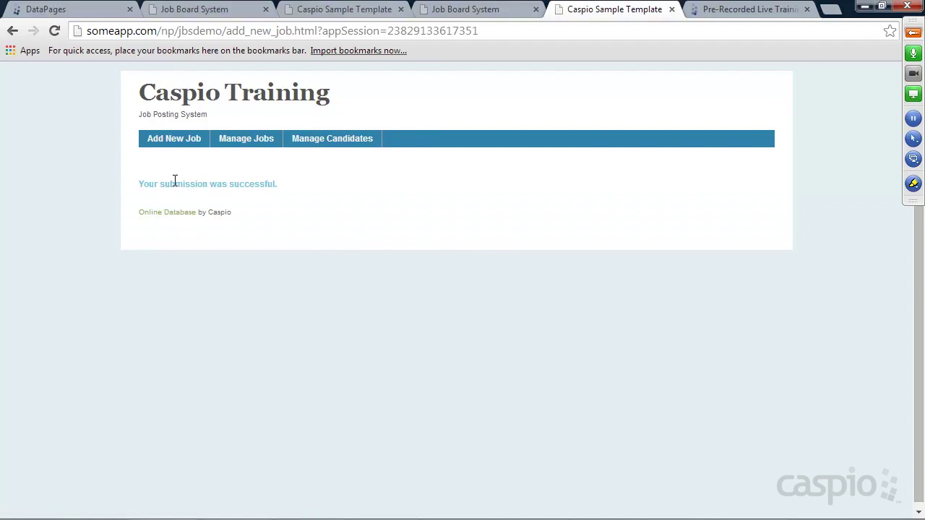
left_click(74, 11)
left_click(46, 212)
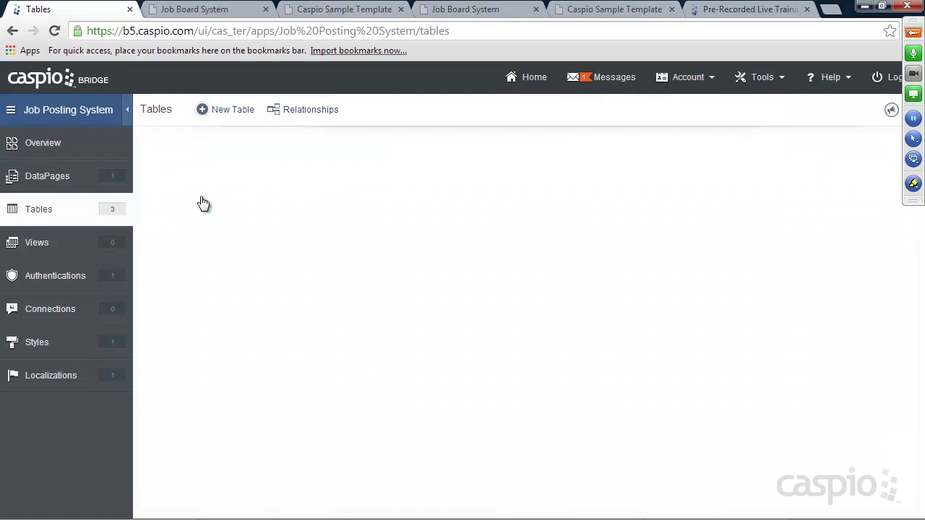
left_click(232, 181)
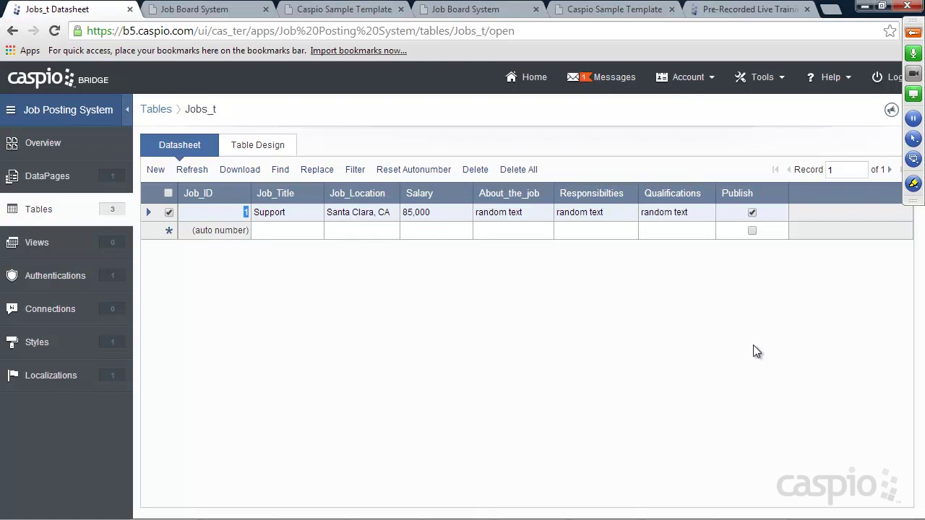
left_click(48, 176)
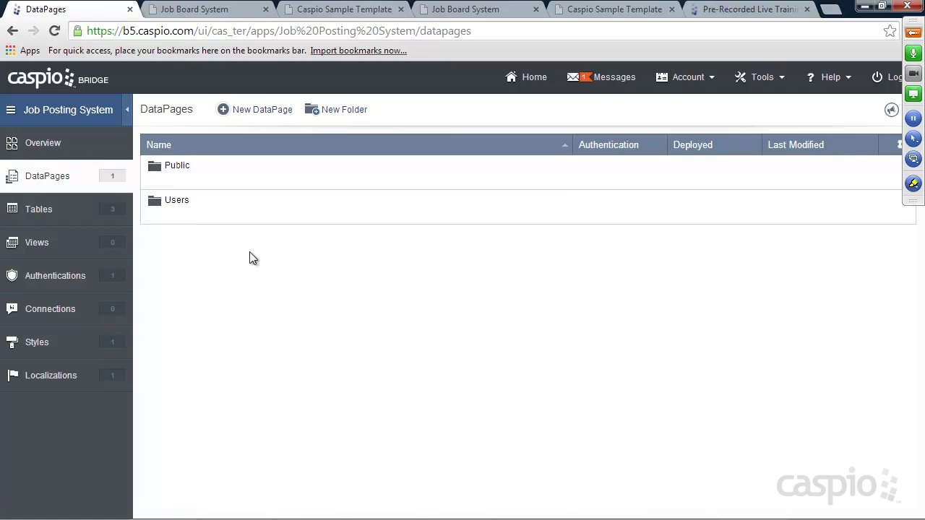
Step: Start a new DataPage in the Users folder and choose the Reports category
left_click(182, 217)
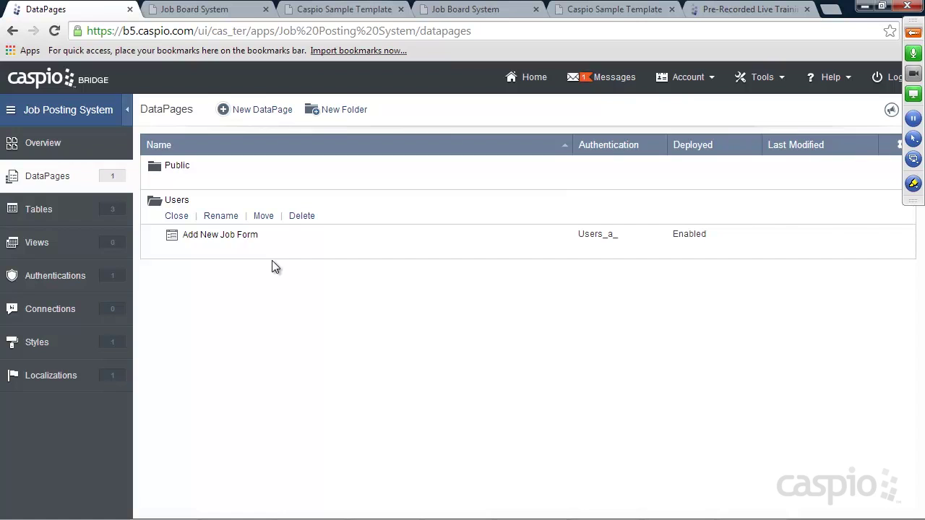
mouse_move(242, 247)
mouse_move(293, 233)
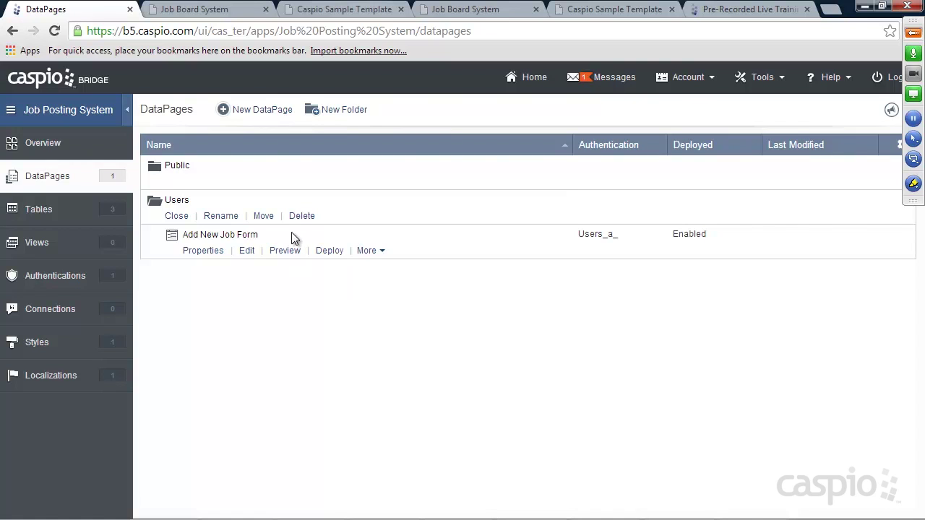
left_click(263, 110)
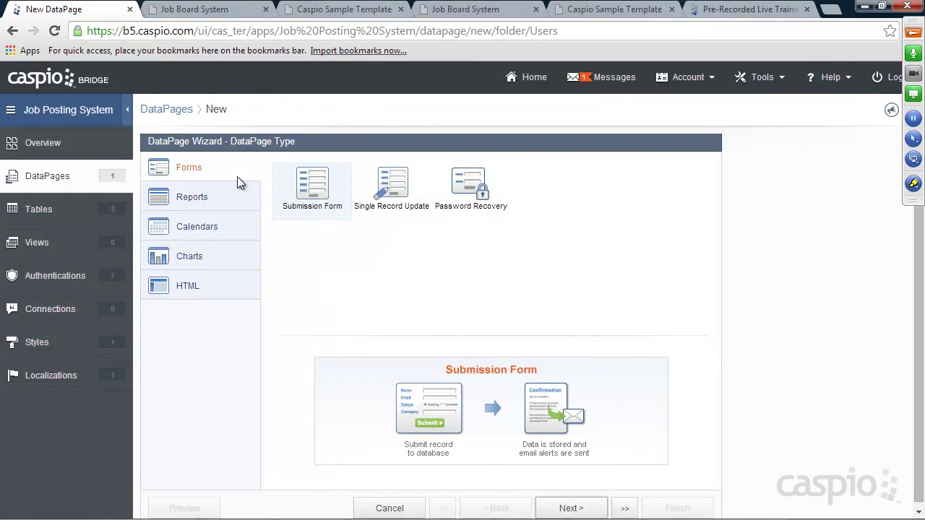
left_click(207, 198)
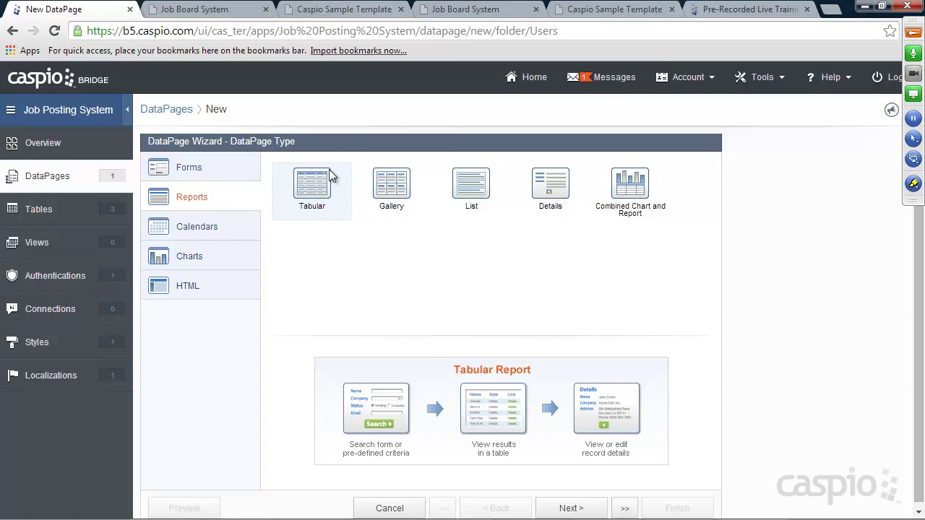
left_click(335, 13)
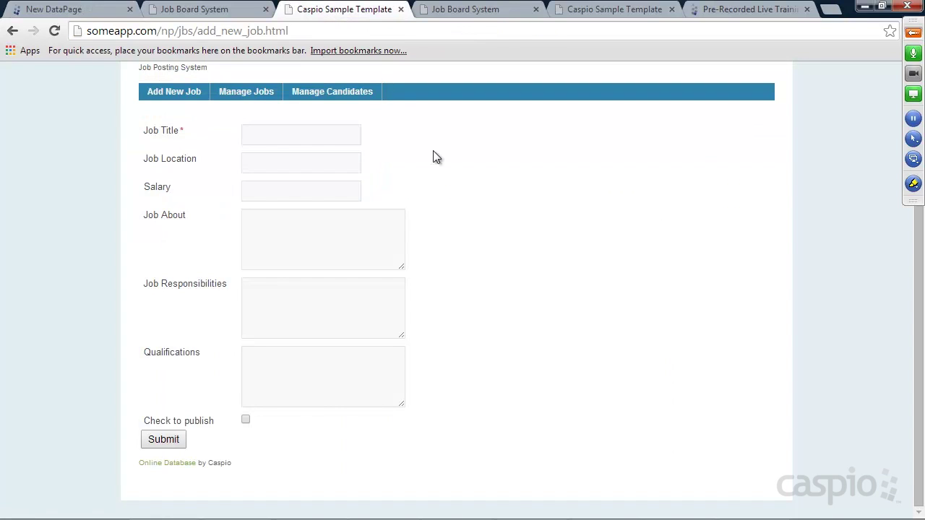
scroll(437, 180, "up", 1)
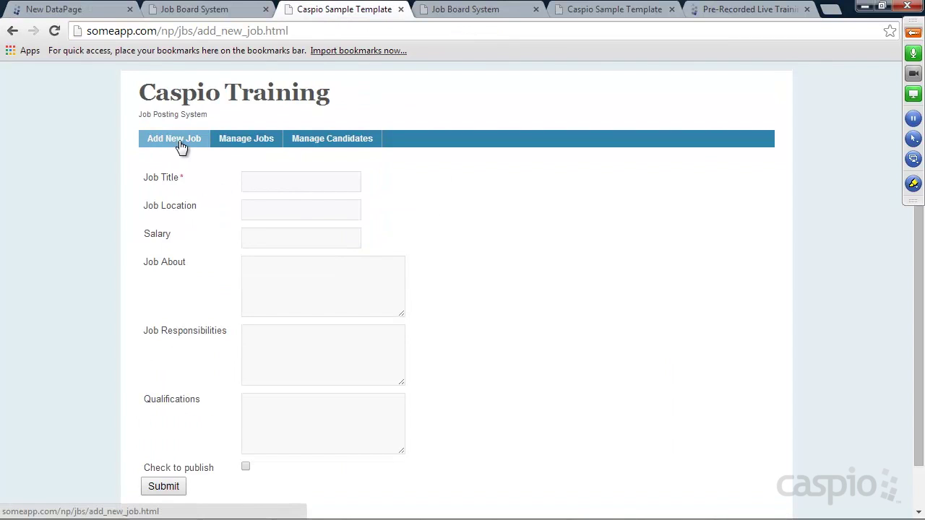
left_click(244, 142)
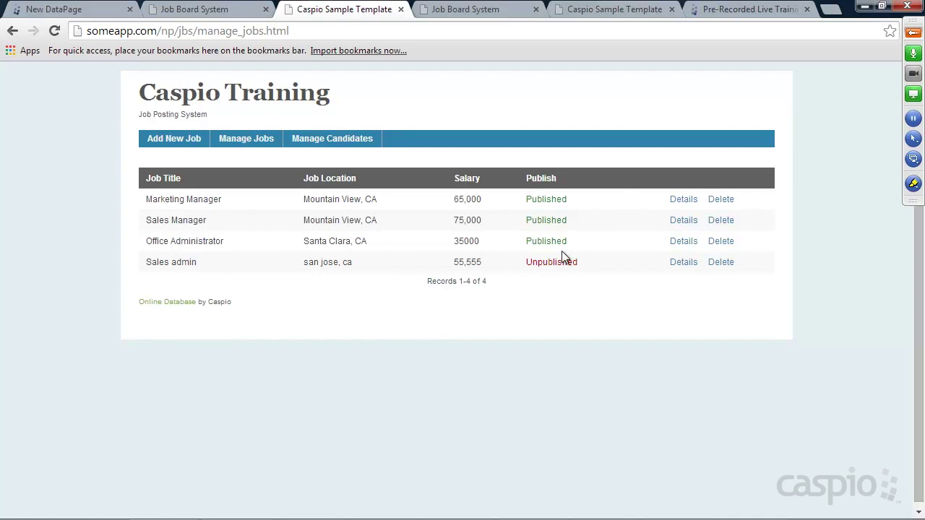
left_click(684, 241)
scroll(611, 238, "down", 2)
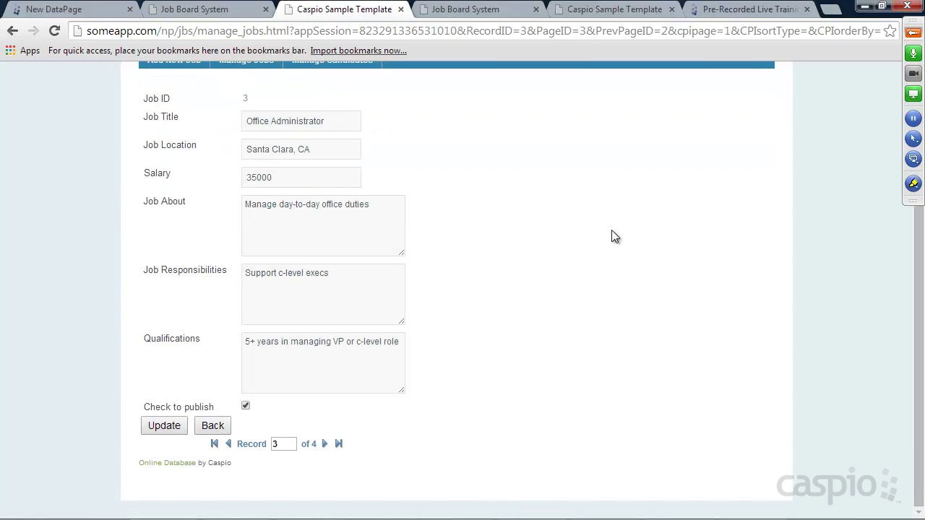
scroll(608, 237, "up", 2)
left_click(71, 10)
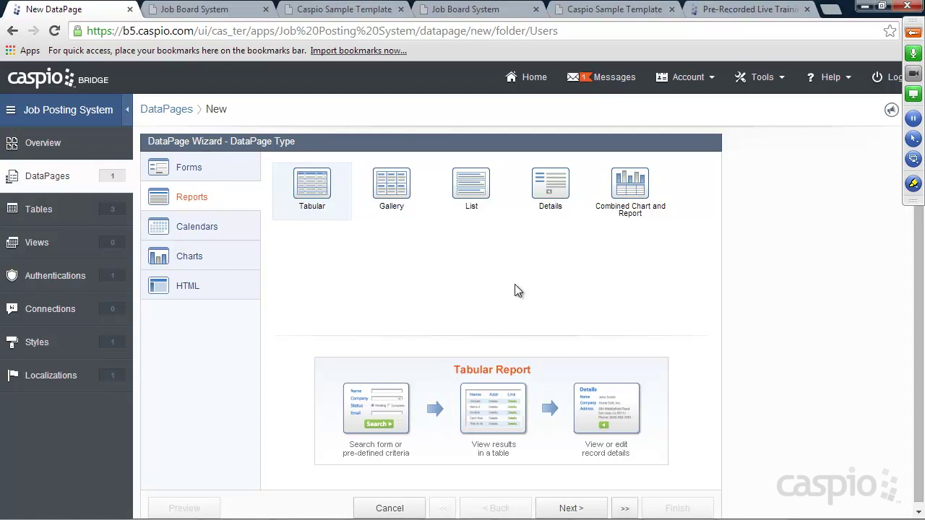
Step: Name the tabular report 'View Jobs report', enable advanced options, and require user authentication
left_click(569, 508)
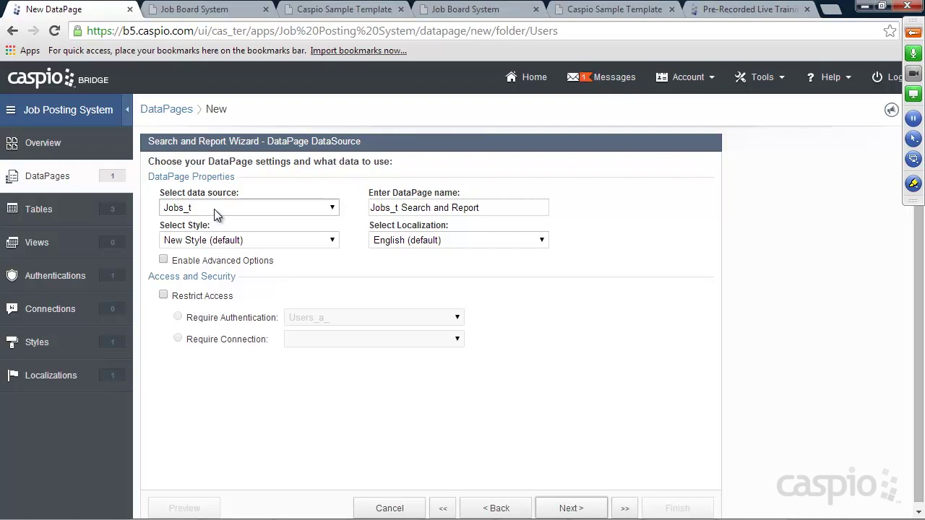
left_click_drag(493, 209, 355, 217)
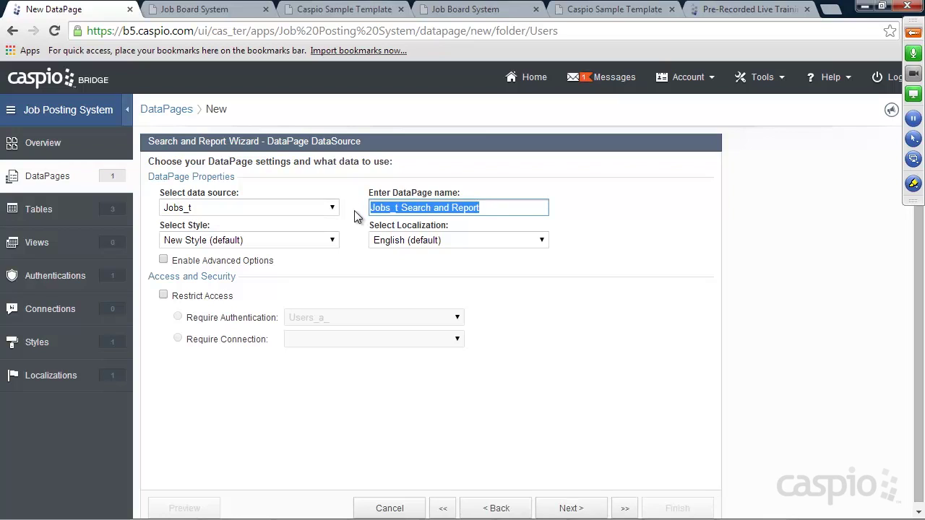
type("View Jobs report")
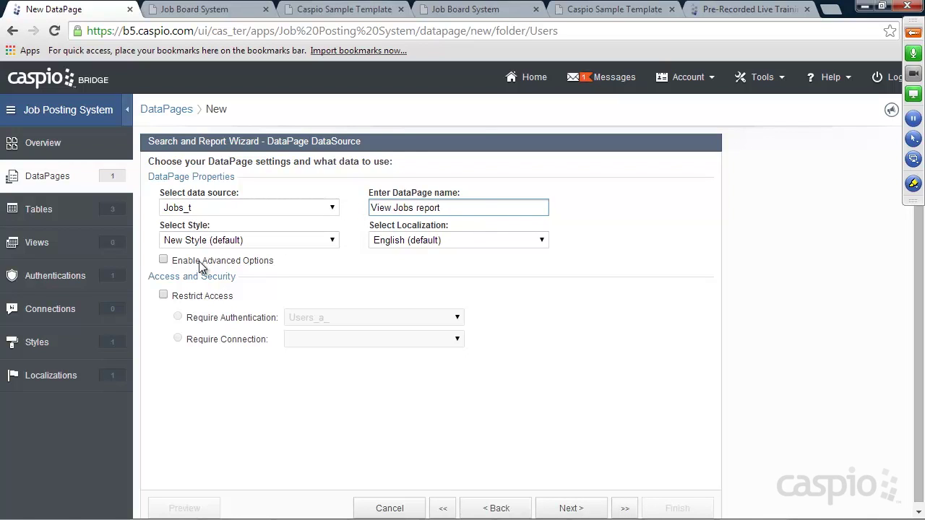
left_click(199, 261)
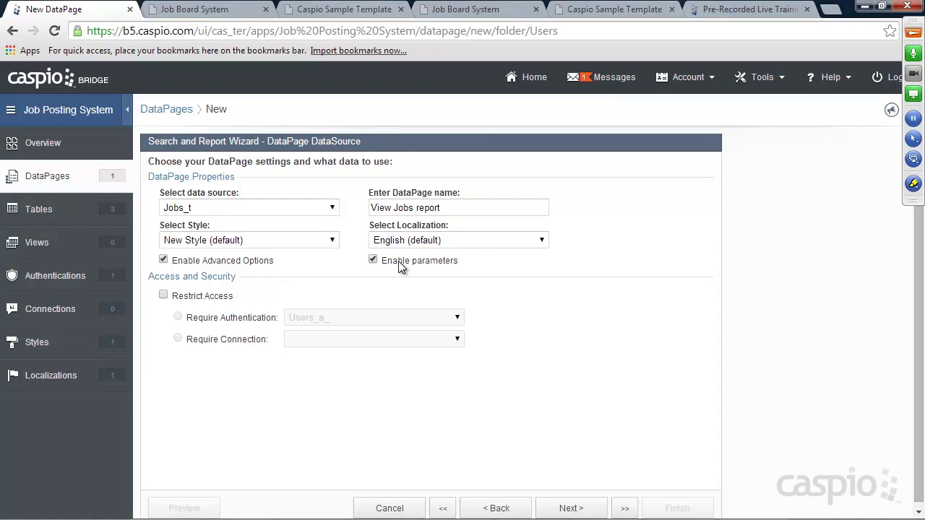
left_click(207, 296)
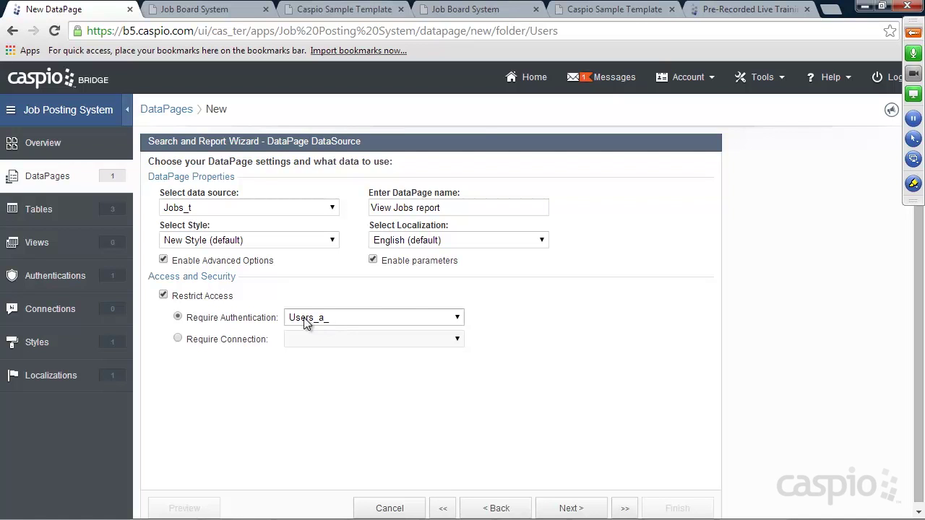
left_click(577, 506)
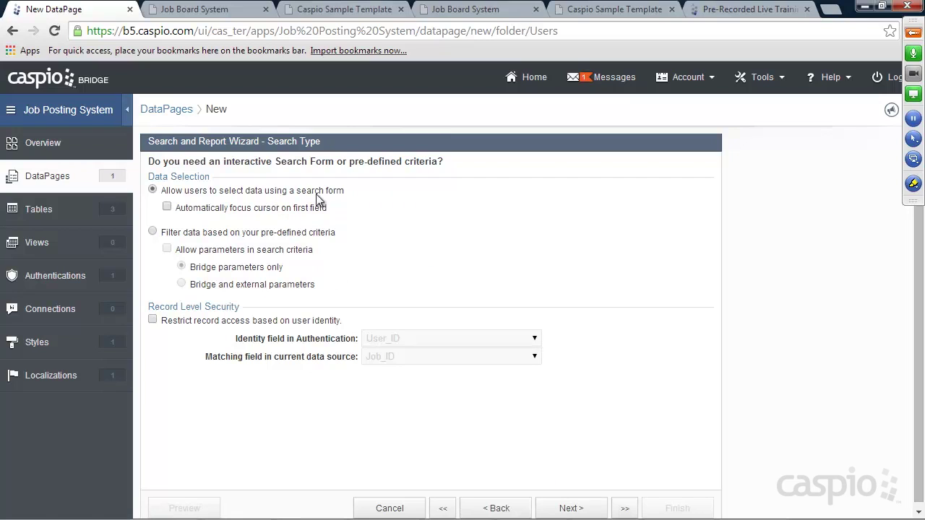
Step: Filter the report on pre-defined criteria with parameters allowed, skipping filter fields
left_click(153, 233)
left_click(190, 252)
left_click(569, 508)
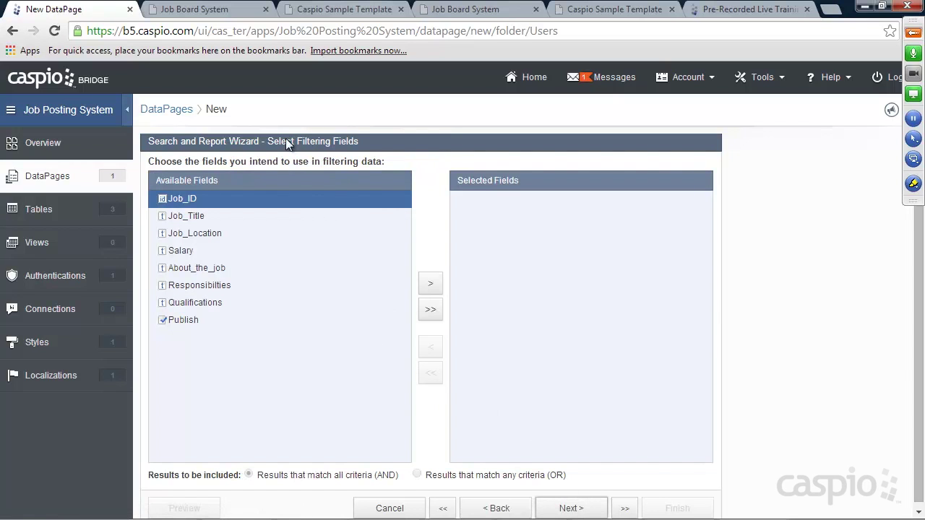
left_click(571, 507)
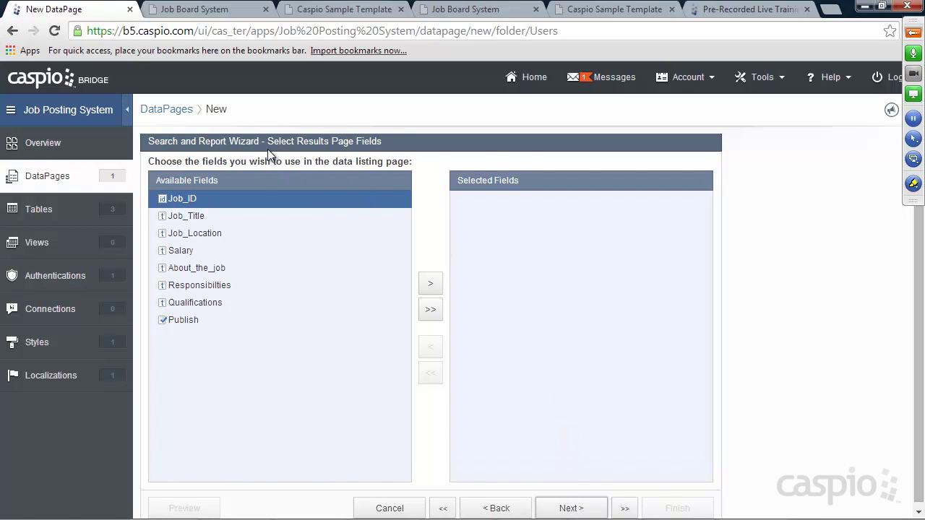
Step: Add Job_Title, Job_Location and Salary as results page fields
left_click(203, 217)
left_click(430, 284)
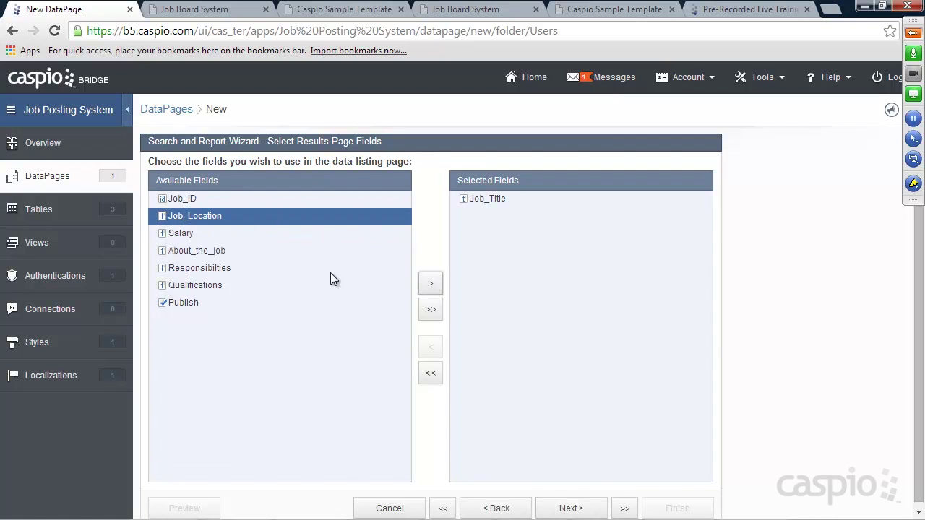
left_click(428, 283)
left_click(426, 283)
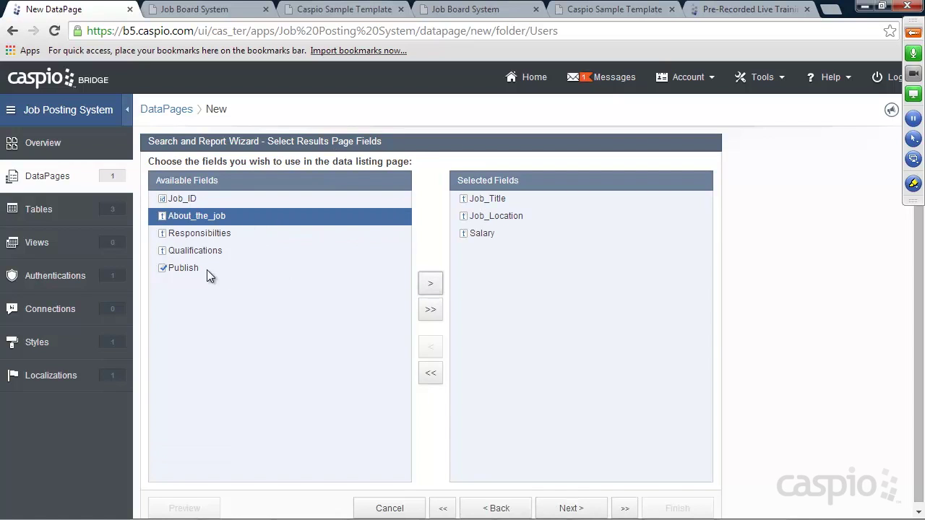
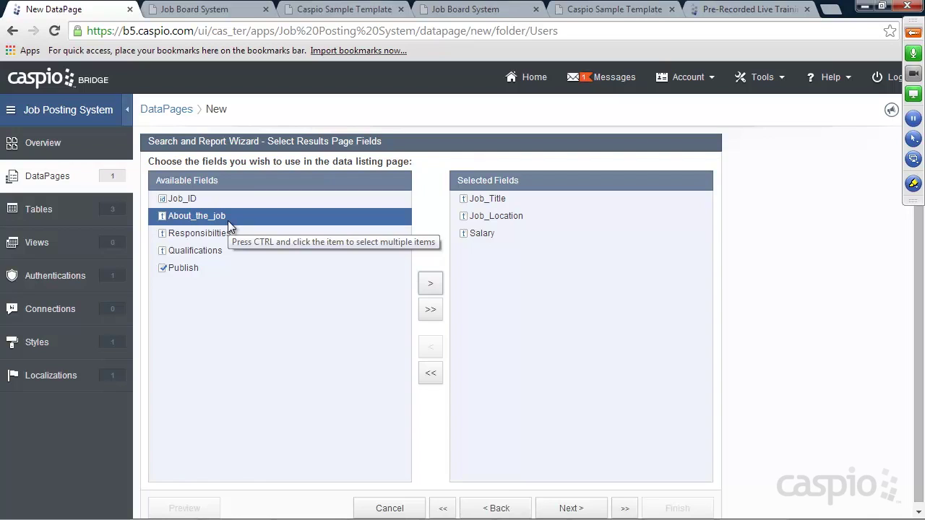
Step: Add Publish to the results page fields alongside Job_Title, Job_Location and Salary
left_click(194, 268)
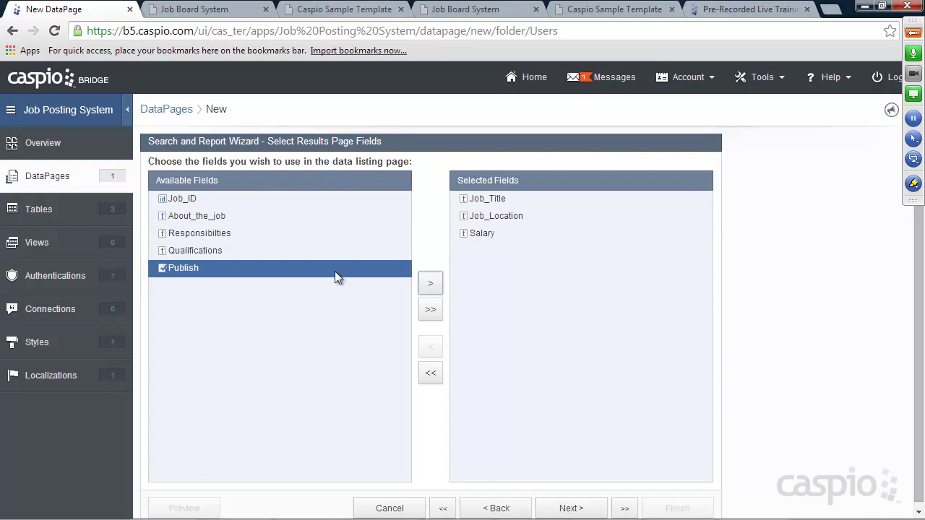
left_click(430, 284)
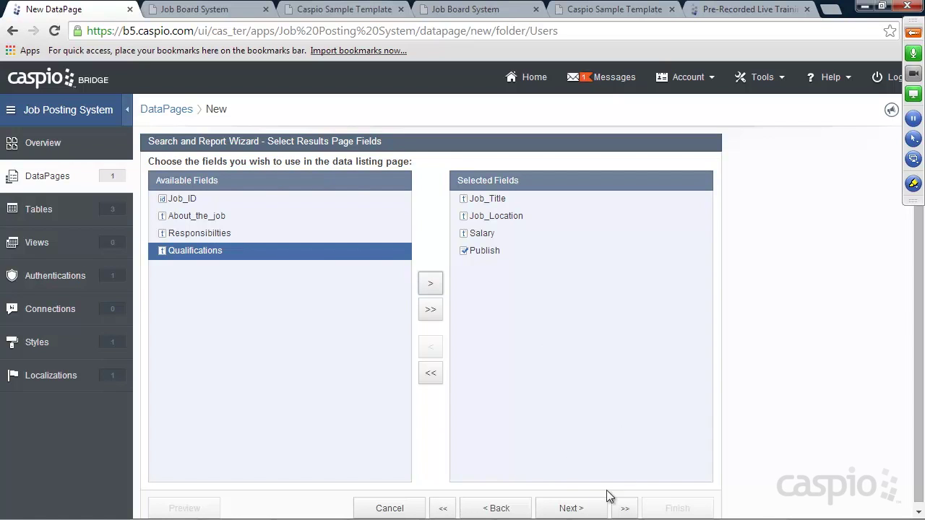
left_click(579, 509)
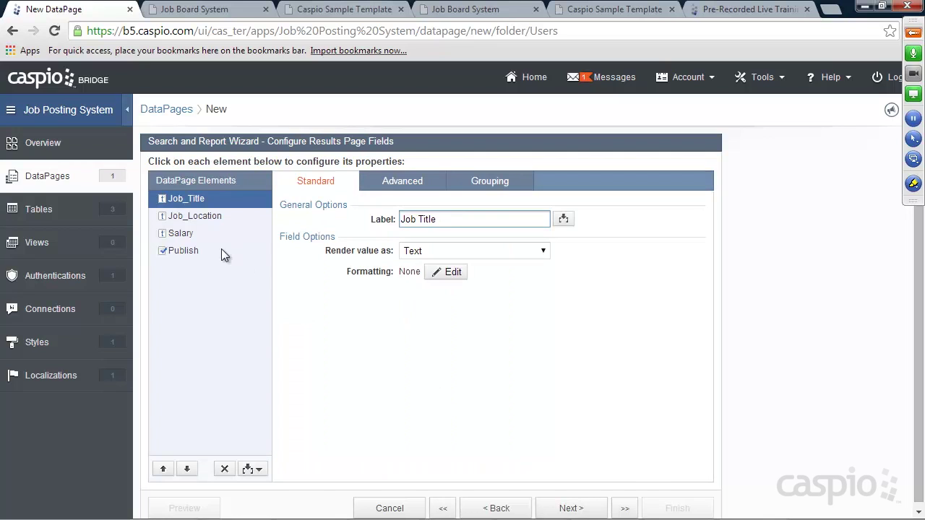
Step: Review the Job_Location, Salary and Publish results field properties
left_click(195, 215)
left_click(191, 232)
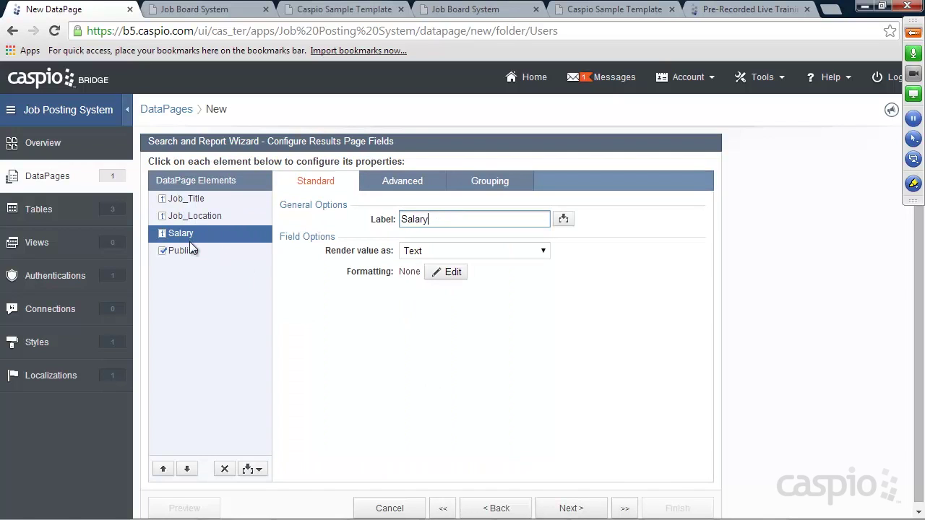
left_click(188, 253)
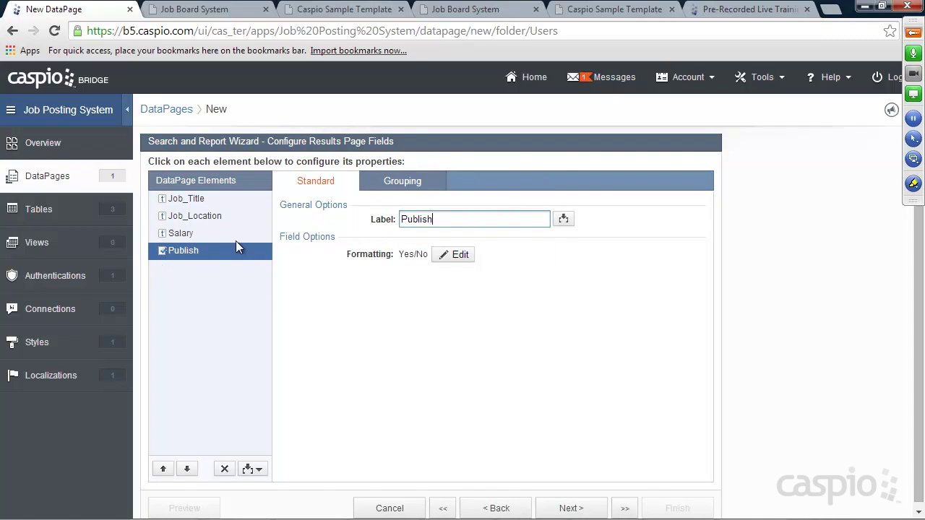
Step: Check how the live Manage Jobs page labels published jobs, then open Publish's formatting settings
left_click(336, 10)
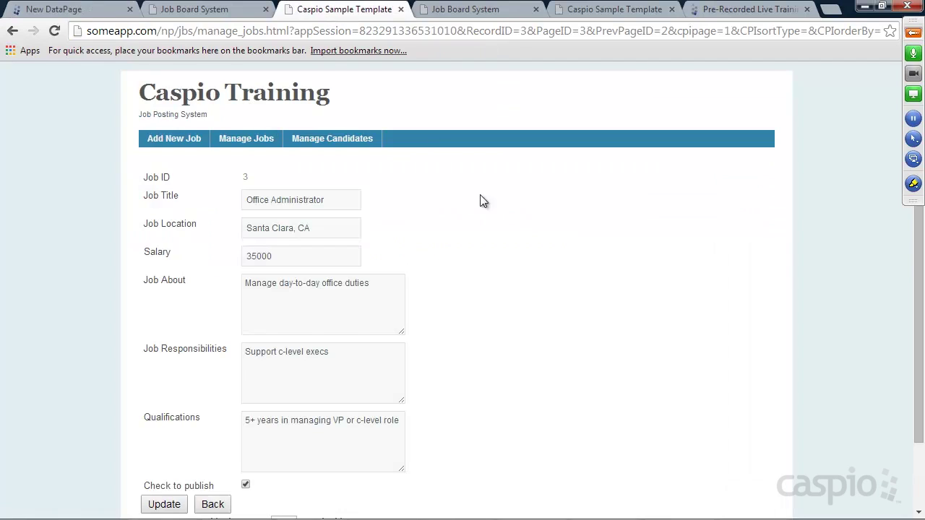
left_click(12, 30)
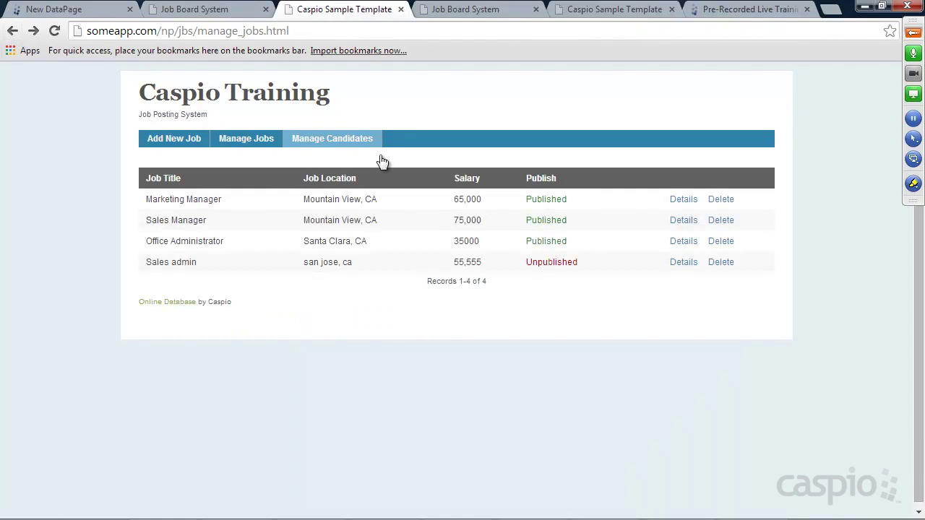
left_click_drag(527, 201, 568, 201)
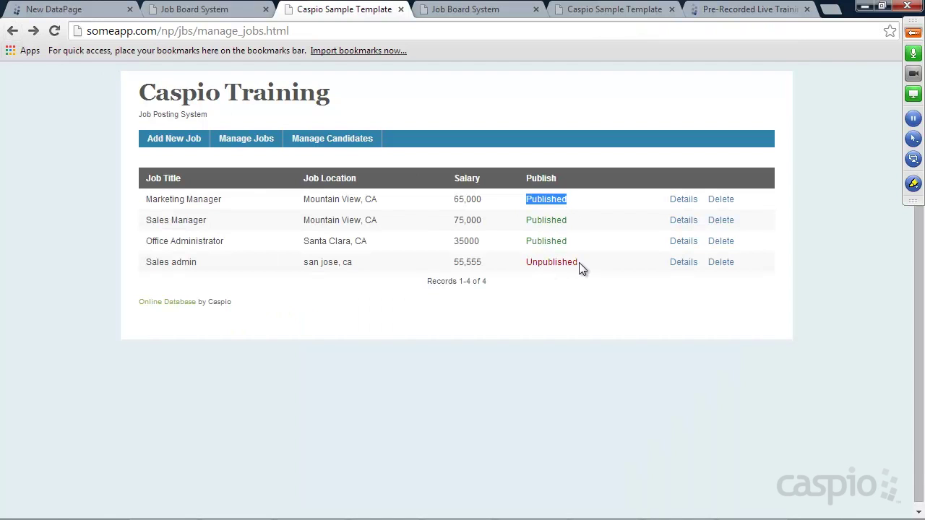
left_click(69, 9)
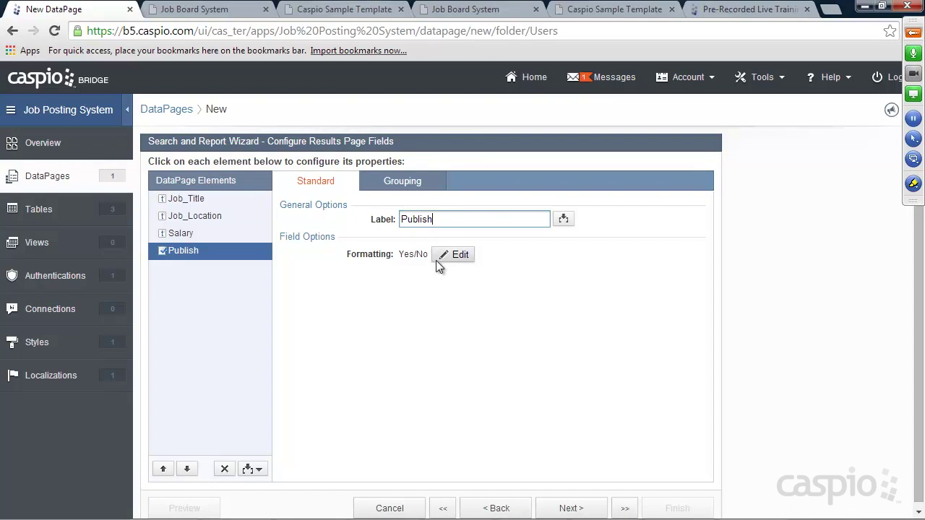
left_click(462, 256)
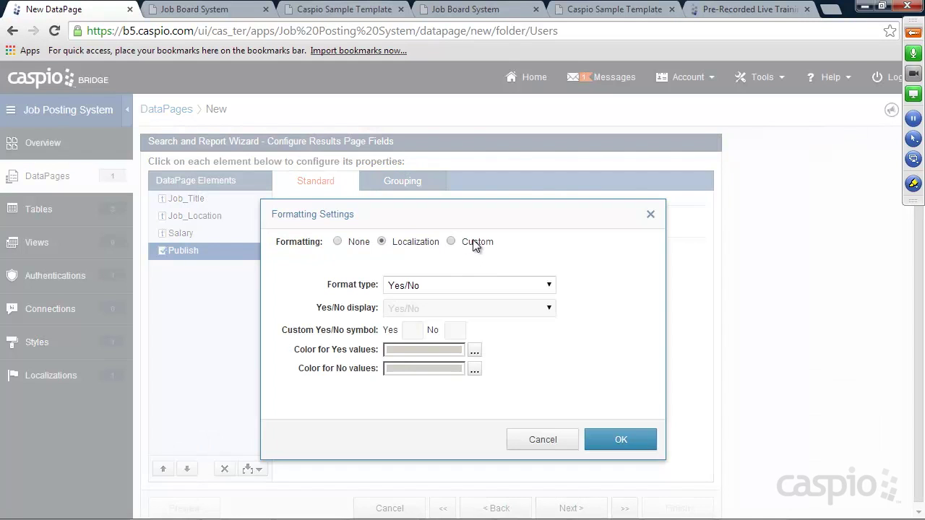
Step: Give Publish custom Yes/No formatting reading 'Published' for yes and 'Unpublished' for no
left_click(455, 242)
left_click(439, 308)
left_click(422, 369)
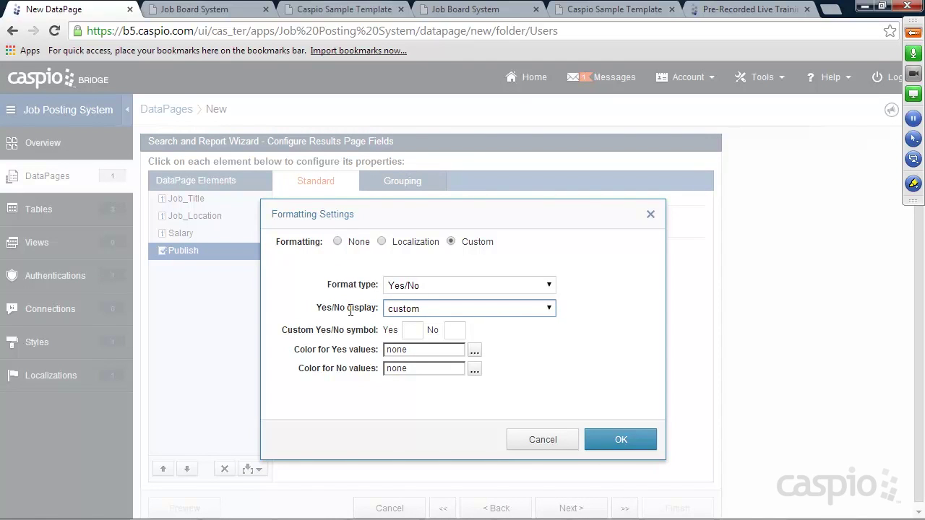
left_click(410, 329)
type("Published")
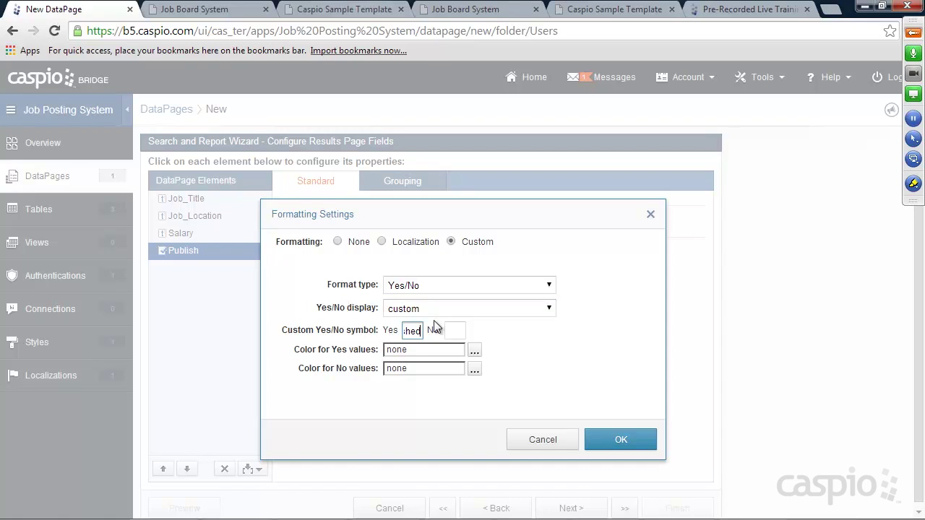
left_click(459, 330)
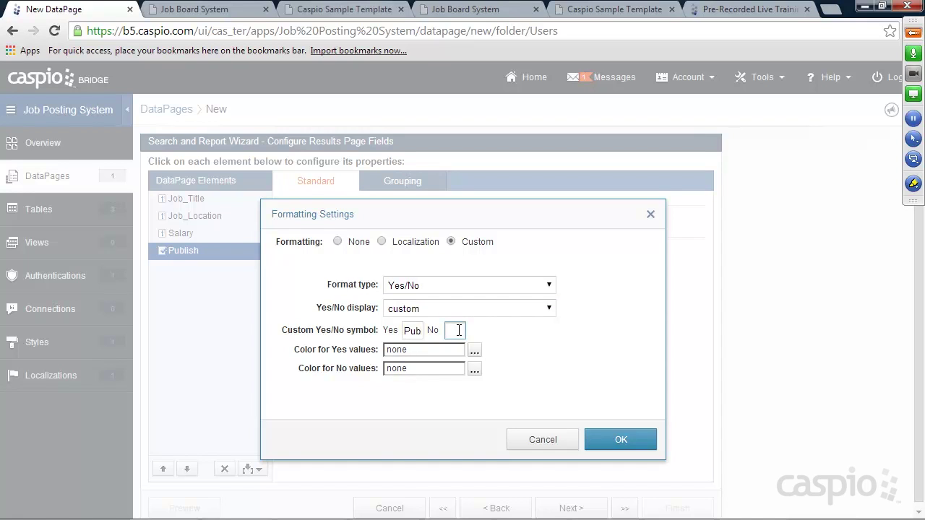
type("Unpub")
type("lished")
Step: Colour Publish's yes values green and no values red, and confirm the formatting
left_click(474, 354)
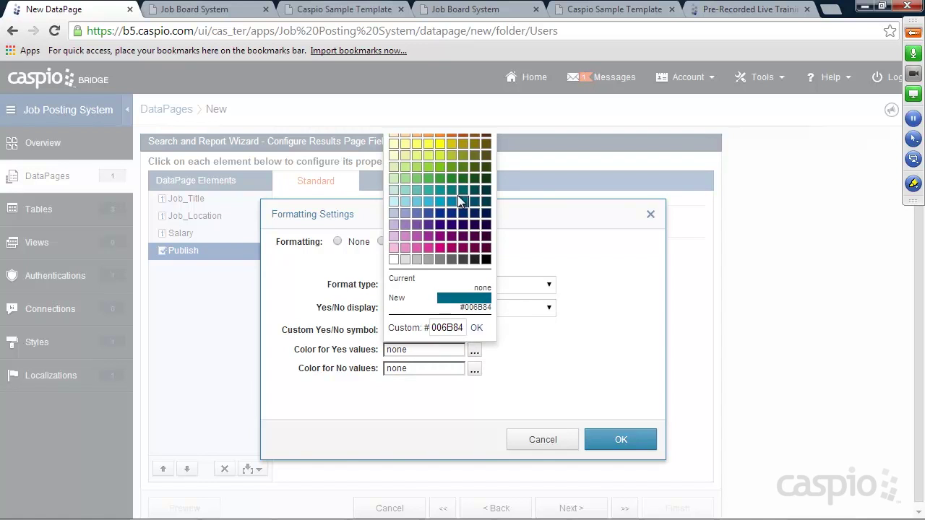
left_click(451, 180)
left_click(475, 369)
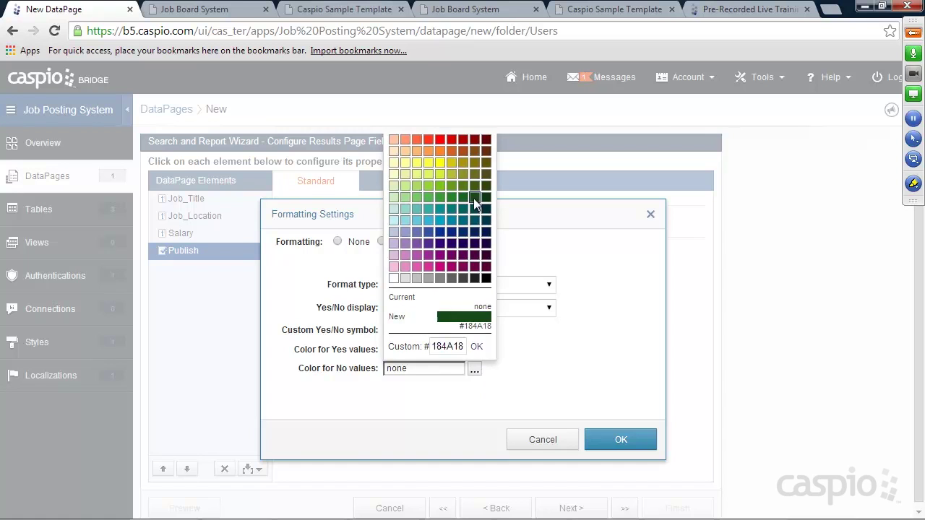
left_click(452, 139)
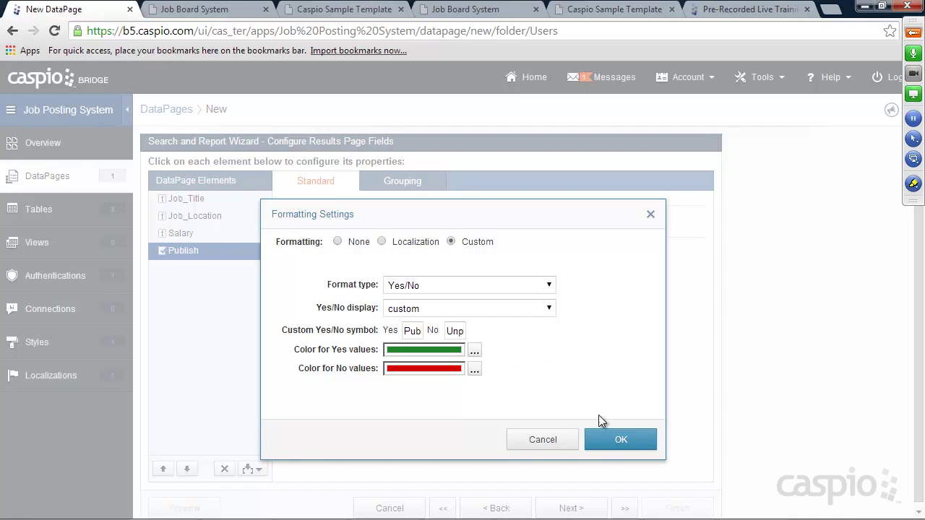
left_click(620, 438)
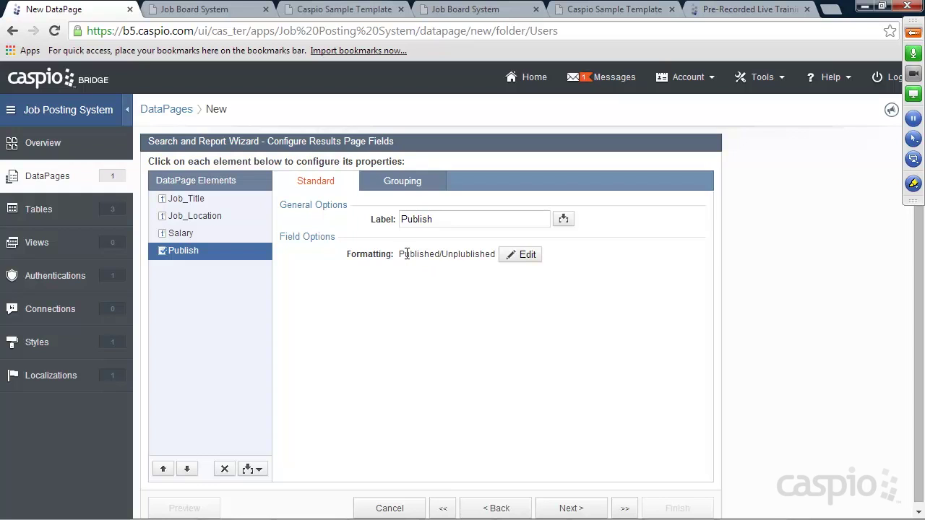
Step: Allow users to delete records from the search results
left_click(579, 508)
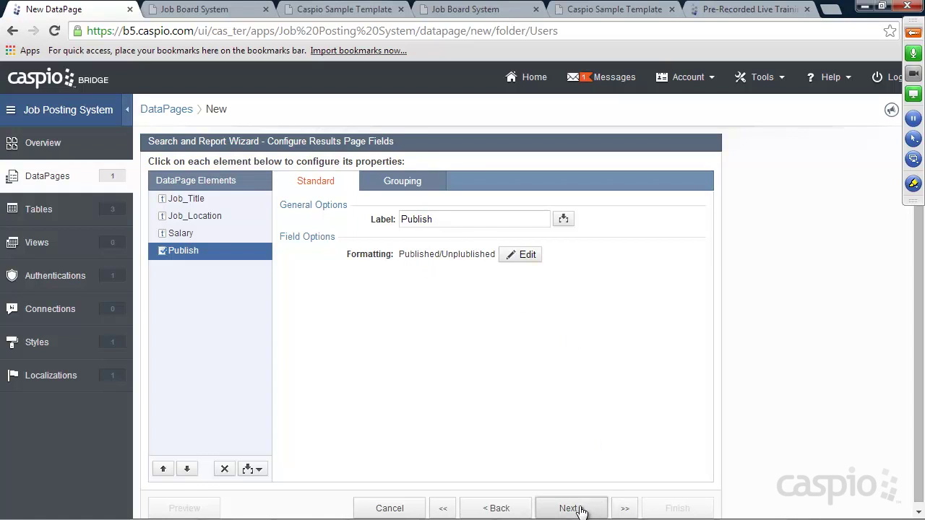
left_click(306, 291)
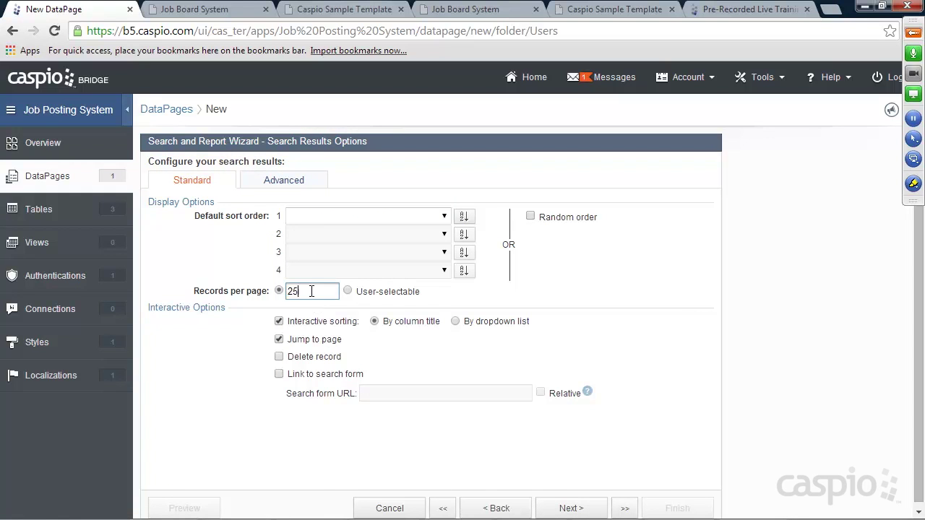
left_click(279, 357)
Step: Keep a details page and add every job field to it
left_click(586, 509)
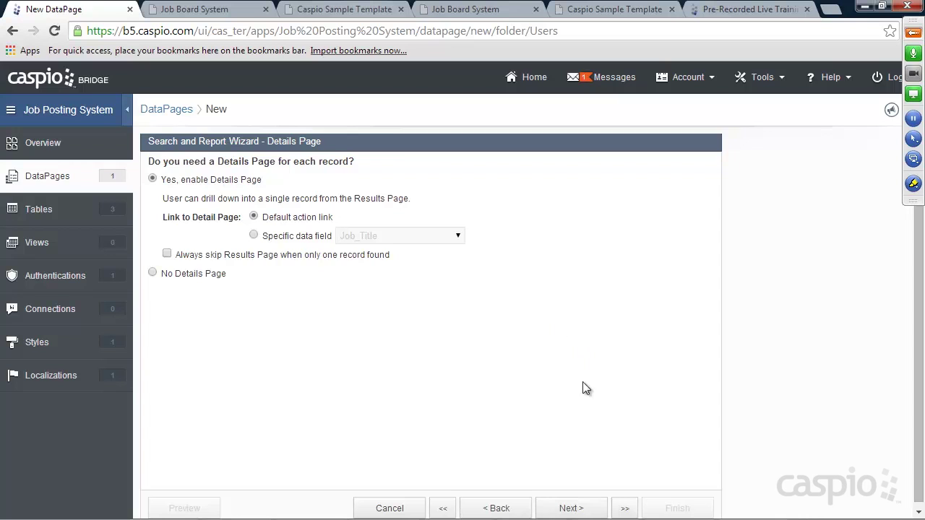
left_click(575, 508)
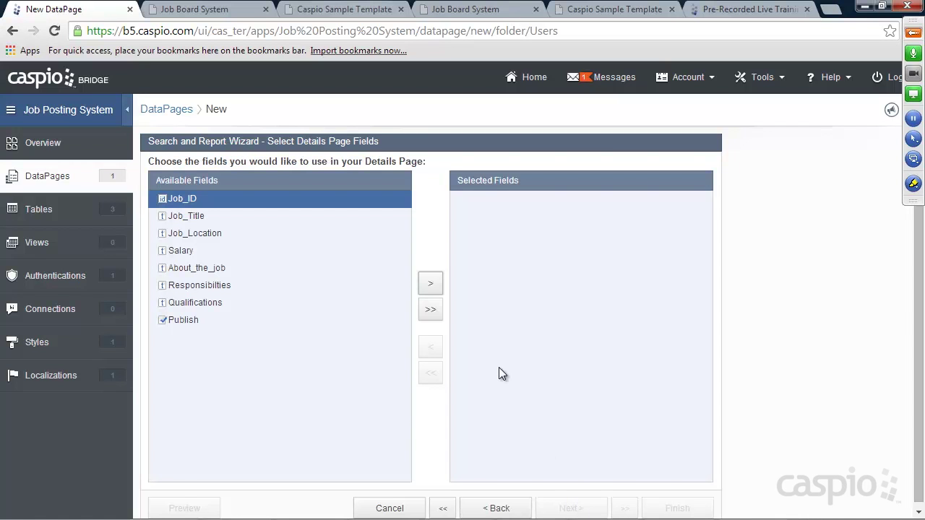
left_click(431, 310)
left_click(575, 506)
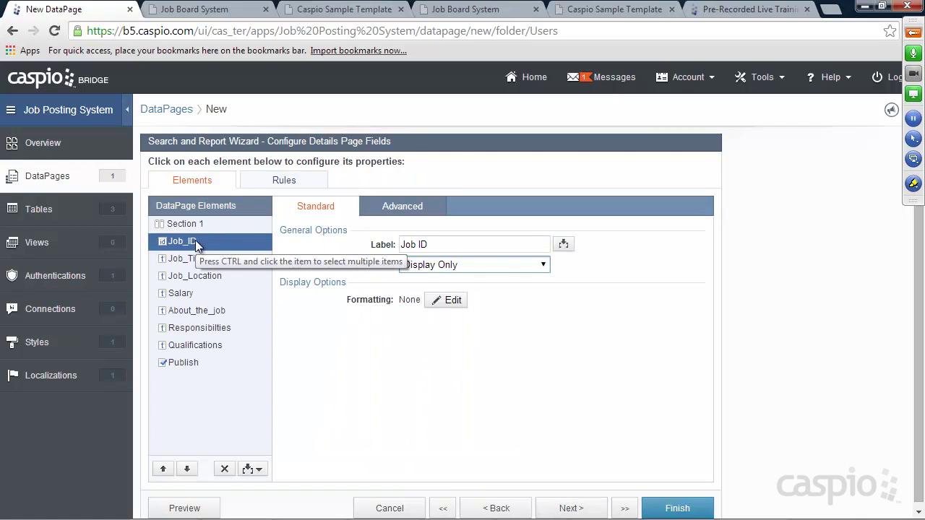
Step: Keep Job_ID display only and make Job_Title, Job_Location and Salary editable text fields
left_click(435, 265)
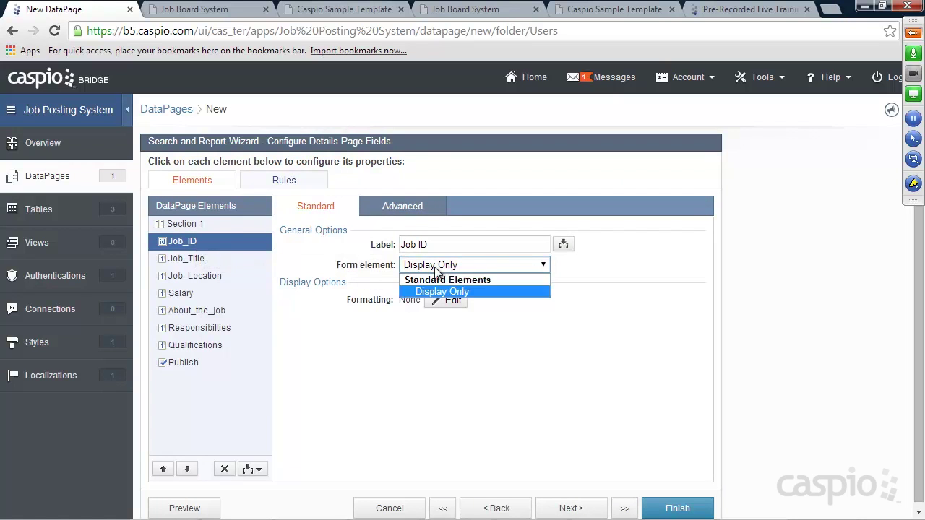
left_click(436, 293)
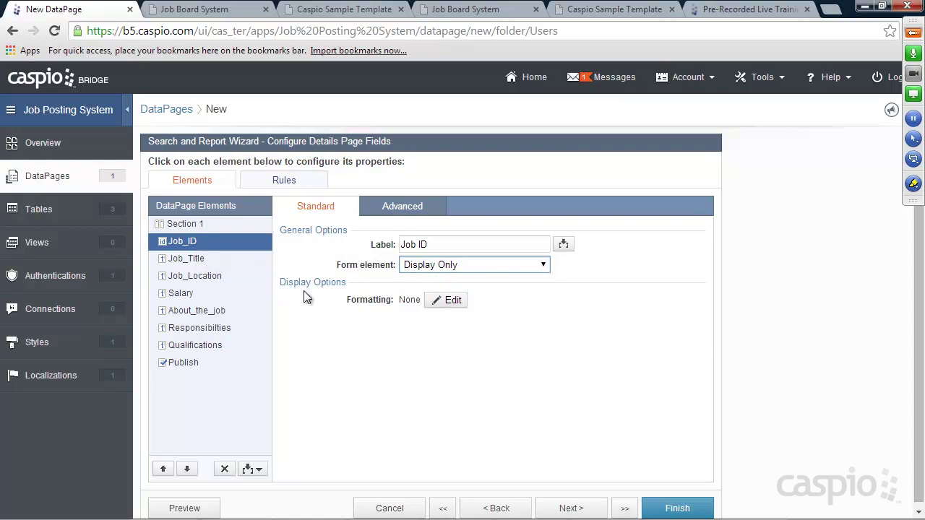
left_click(176, 262)
left_click(493, 268)
left_click(448, 290)
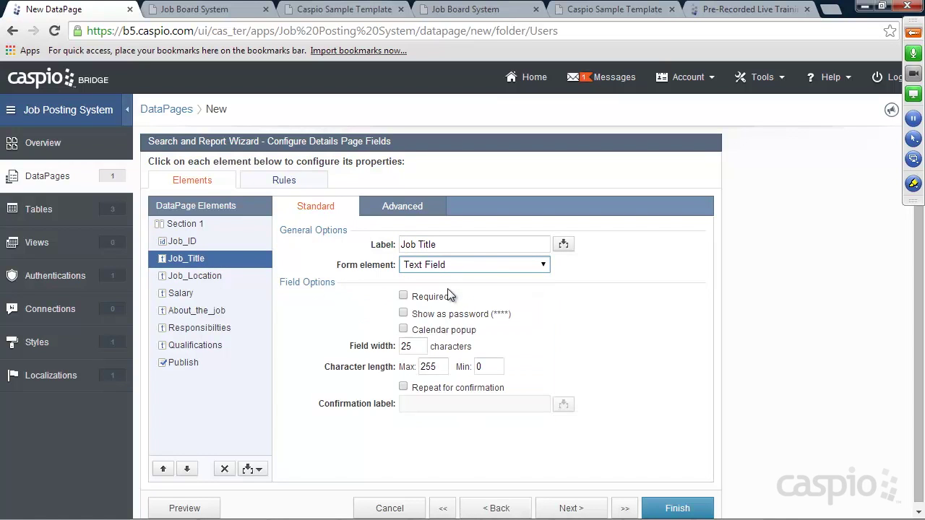
left_click(196, 276)
left_click(433, 266)
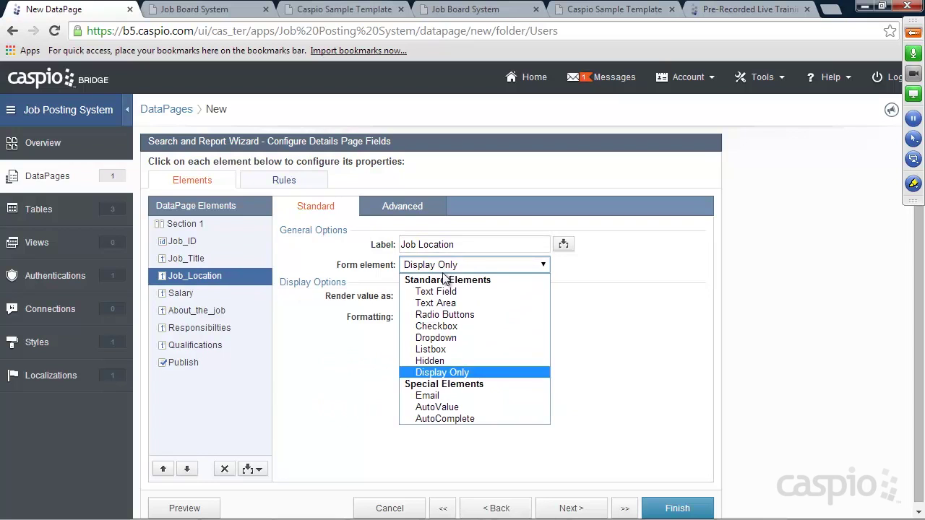
left_click(446, 292)
left_click(190, 293)
left_click(469, 265)
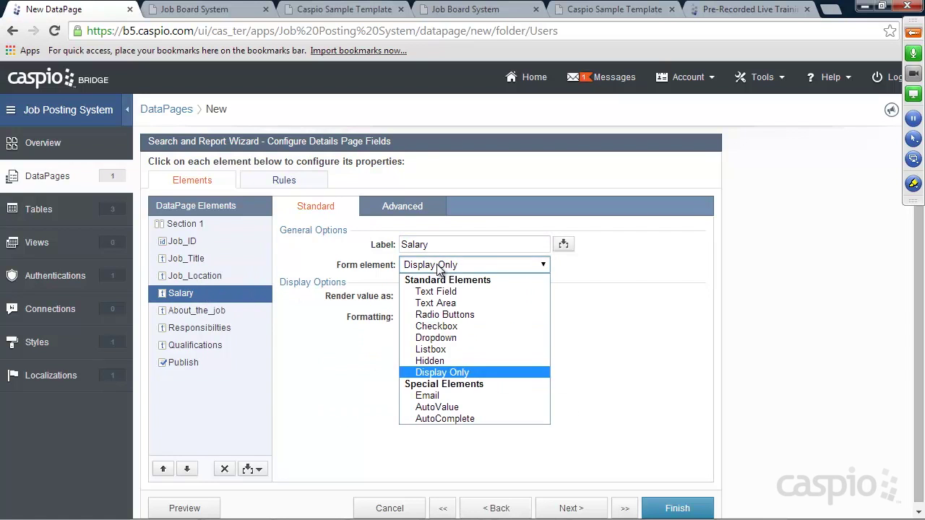
left_click(438, 292)
Step: Make About_the_job, Responsibilties and Qualifications multi-line text areas
left_click(197, 310)
left_click(433, 266)
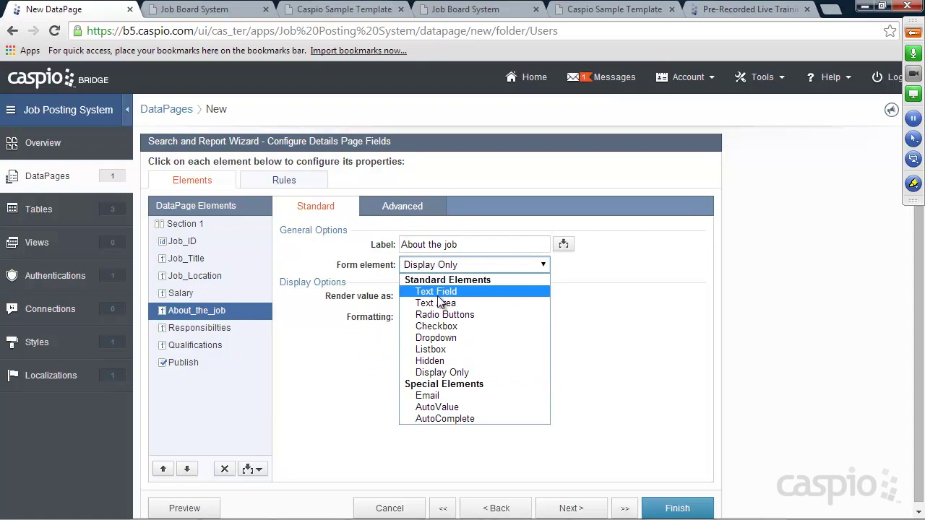
left_click(439, 303)
left_click(224, 328)
left_click(434, 265)
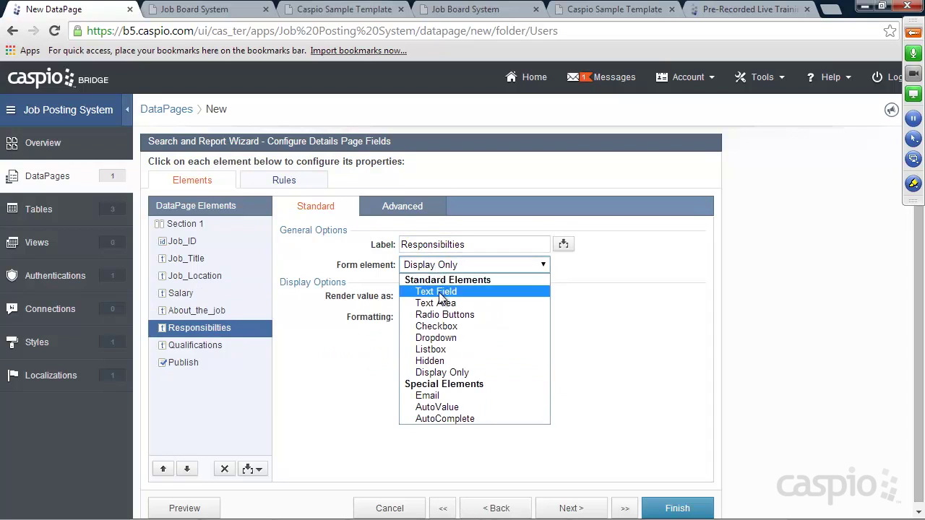
left_click(436, 303)
left_click(199, 345)
left_click(440, 264)
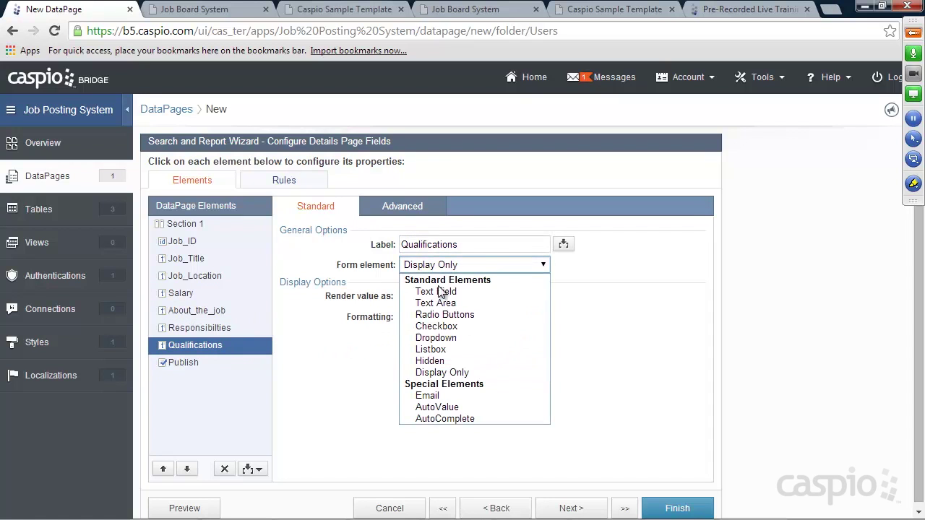
left_click(435, 303)
Step: Make Publish a checkbox labelled 'Status' with text 'Check to publish right away', and finish
left_click(193, 363)
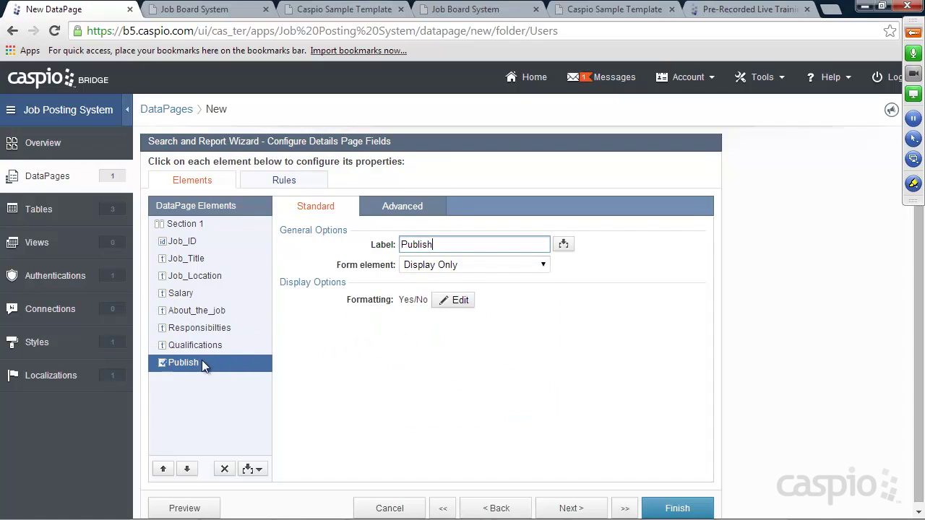
left_click(463, 265)
left_click(437, 291)
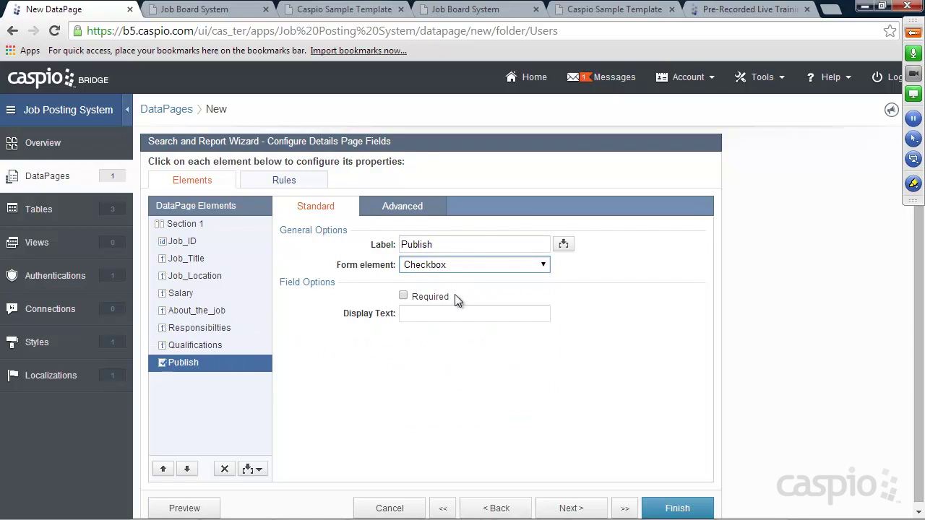
left_click_drag(446, 245, 357, 246)
type("Status")
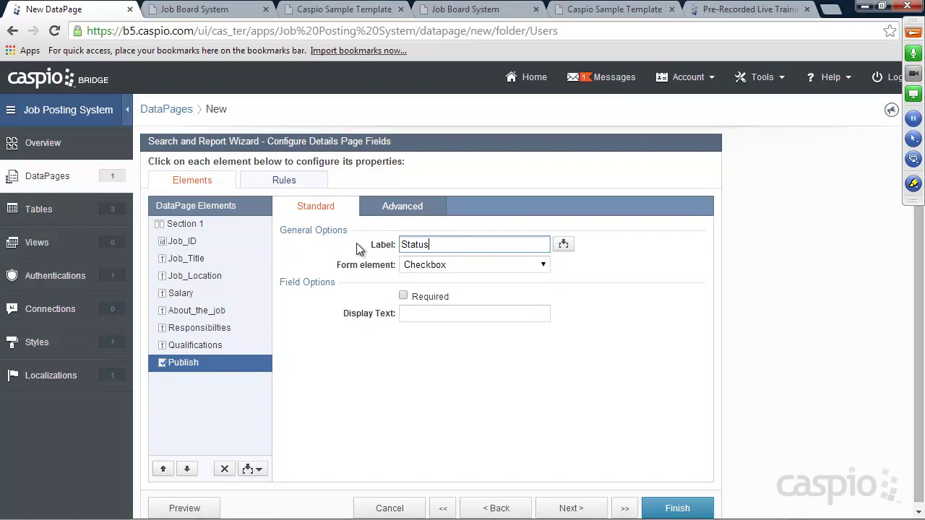
left_click(427, 315)
type("Chec")
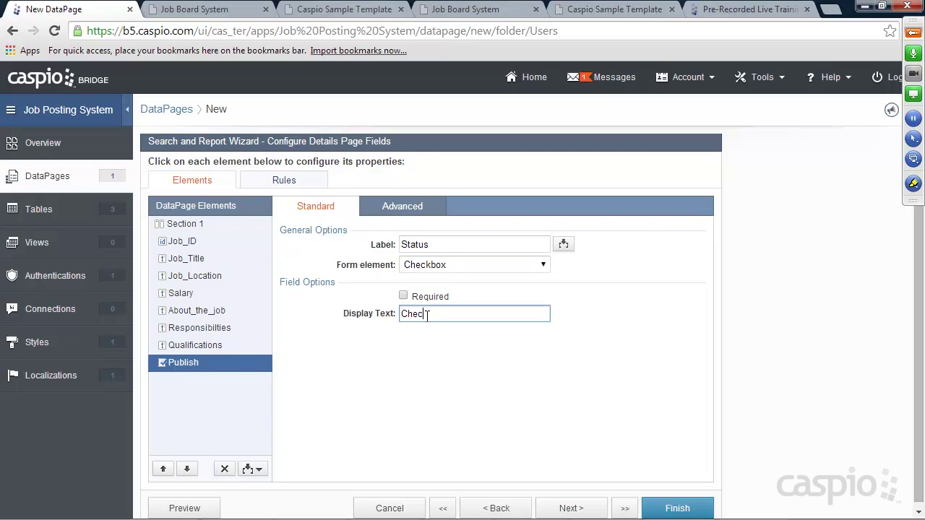
type("k to publish right away")
left_click(663, 502)
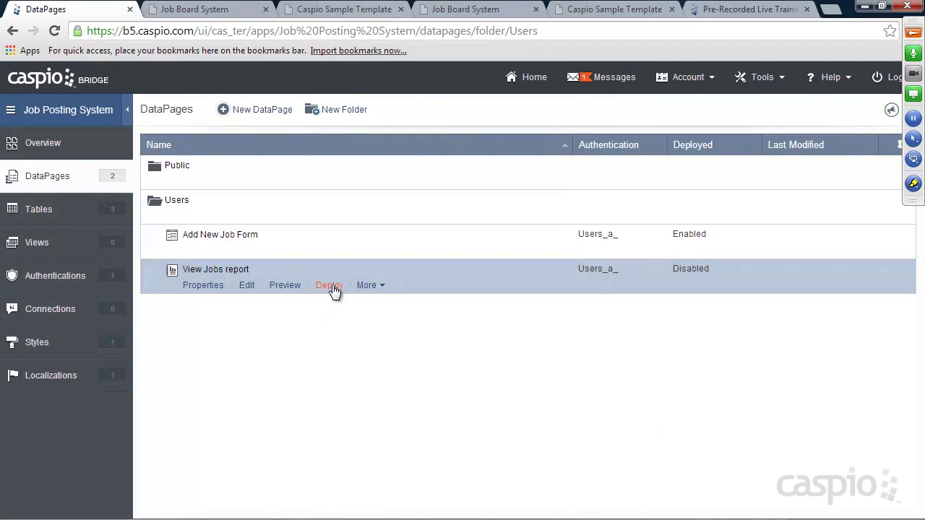
Step: Deploy the View Jobs report as Enabled and copy its embed code
left_click(329, 286)
left_click(391, 137)
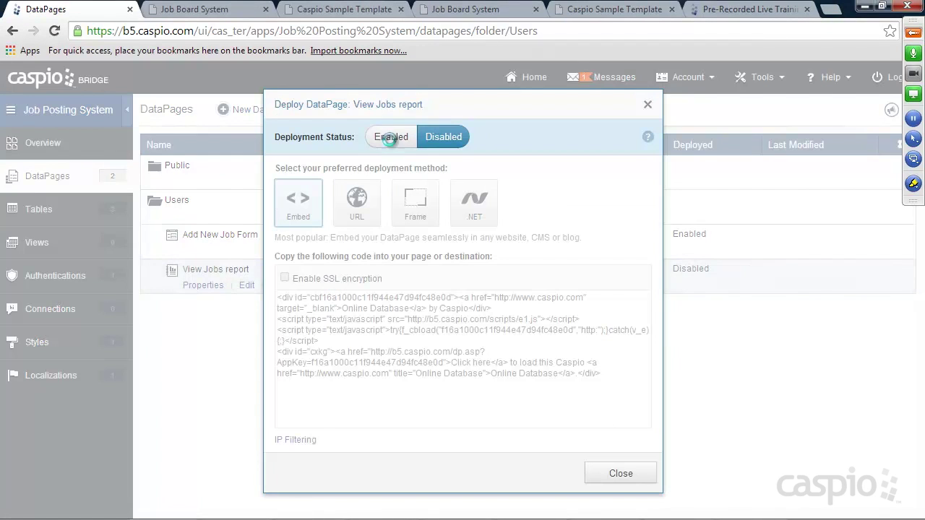
left_click(390, 304)
right_click(390, 304)
left_click(442, 121)
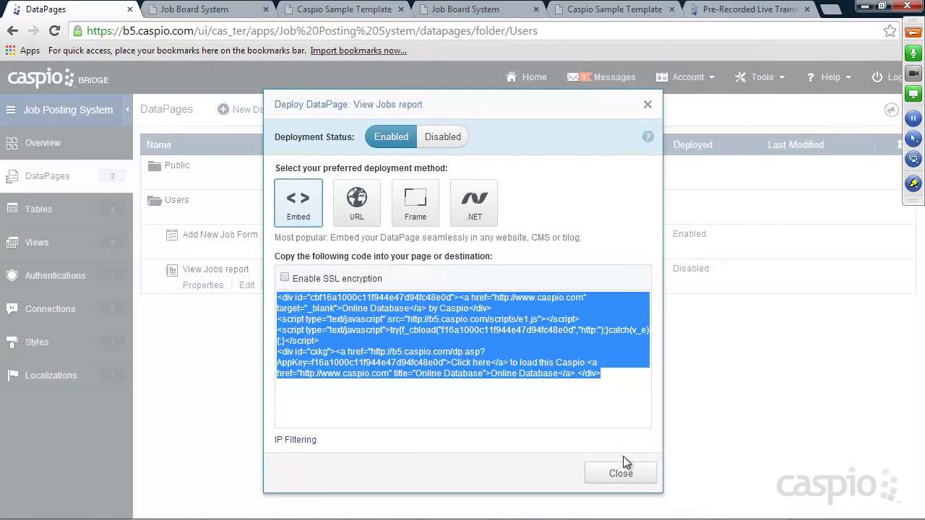
left_click(619, 472)
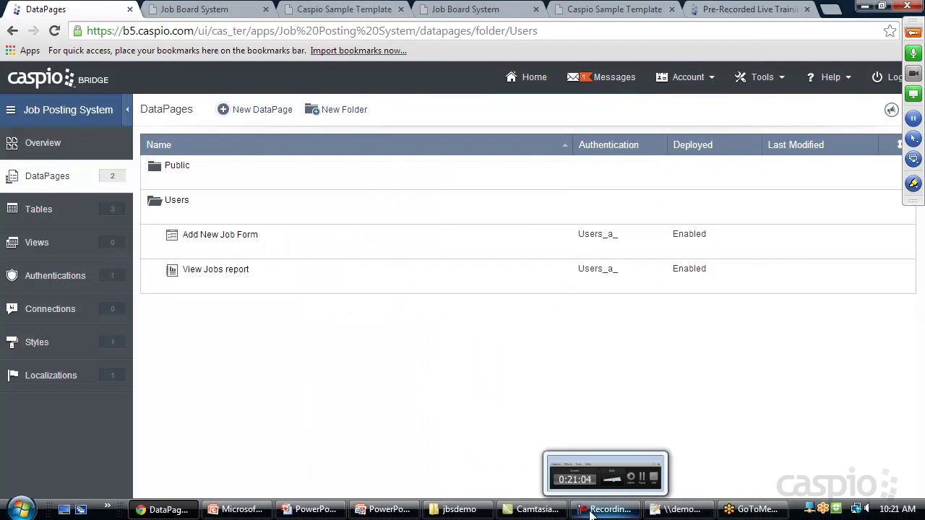
left_click(654, 511)
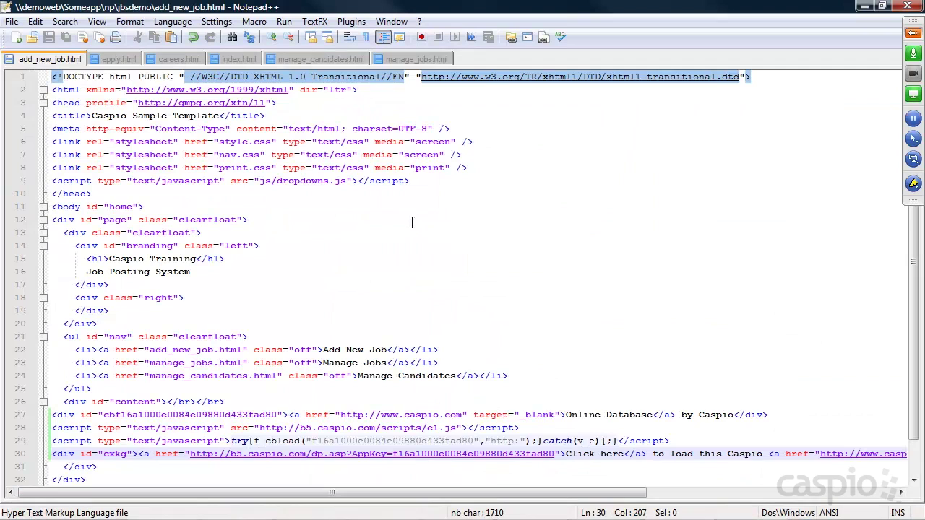
Step: Paste the View Jobs embed code over the Placeholder text on line 27 of manage_jobs.html
left_click(399, 63)
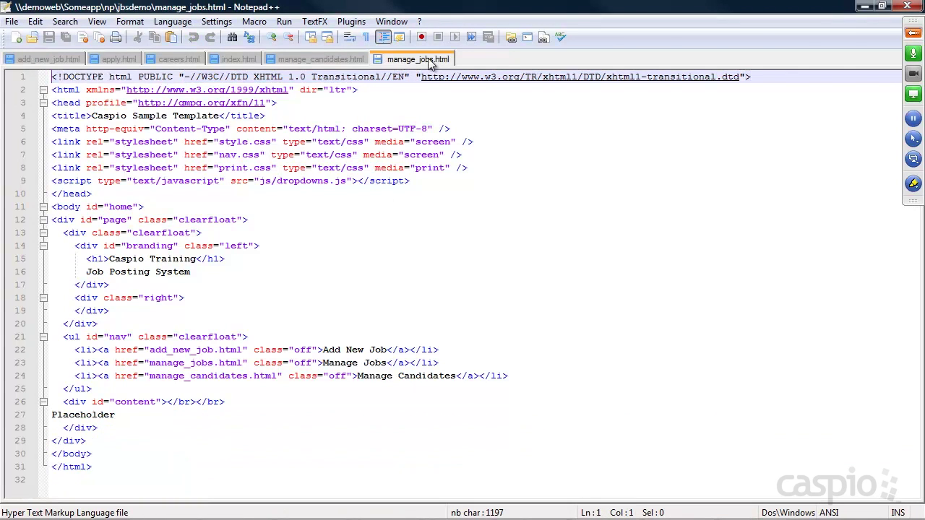
left_click_drag(116, 416, 52, 415)
key("ctrl+v")
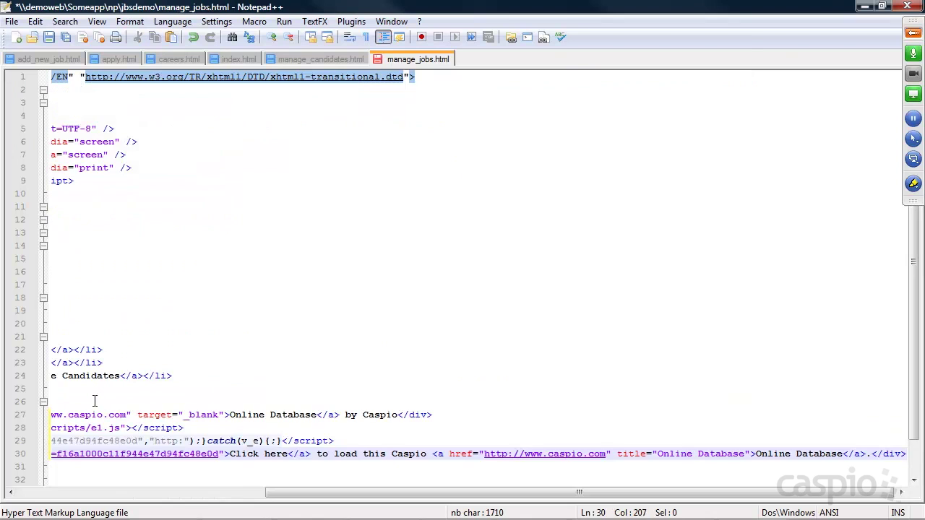
Step: Minimize Notepad++ and reload the Caspio Sample Template site in Chrome
left_click(865, 6)
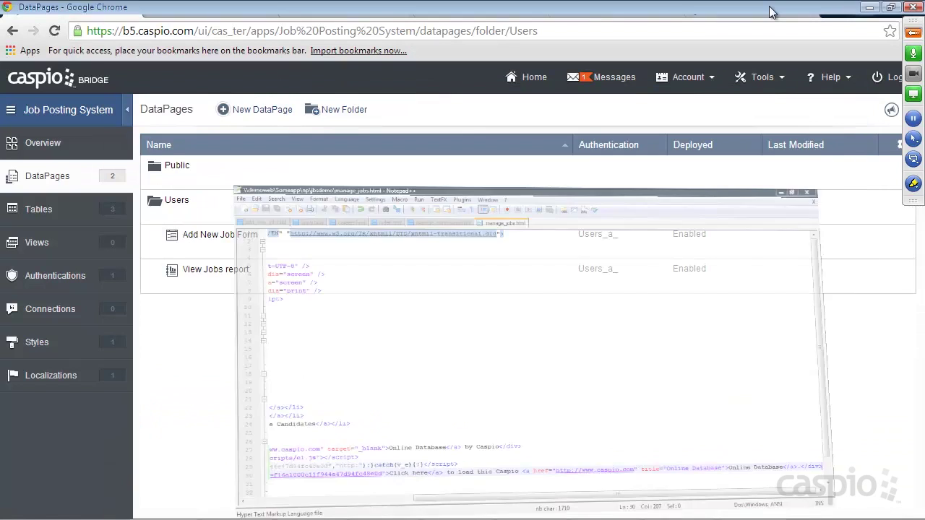
left_click(611, 9)
left_click(55, 32)
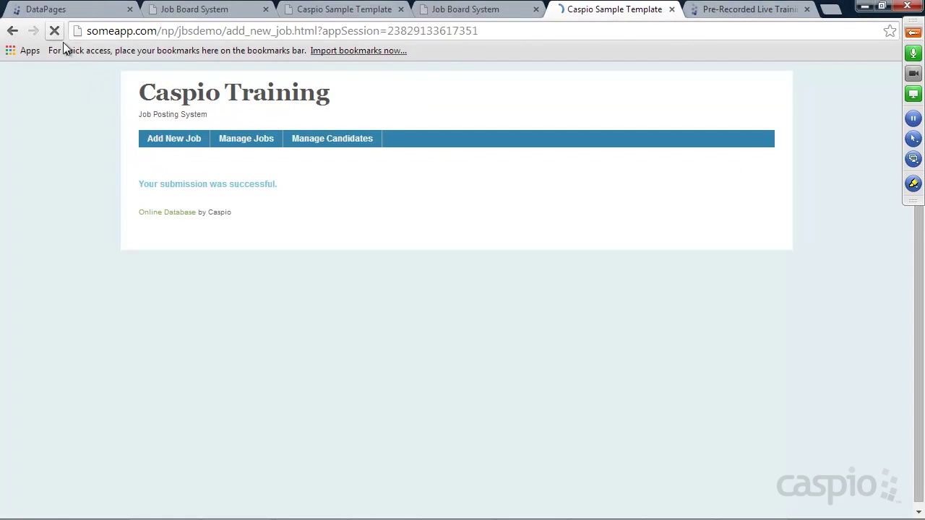
Step: Reload Manage Jobs to show the embedded report and view the Support Engineer job's details
left_click(246, 144)
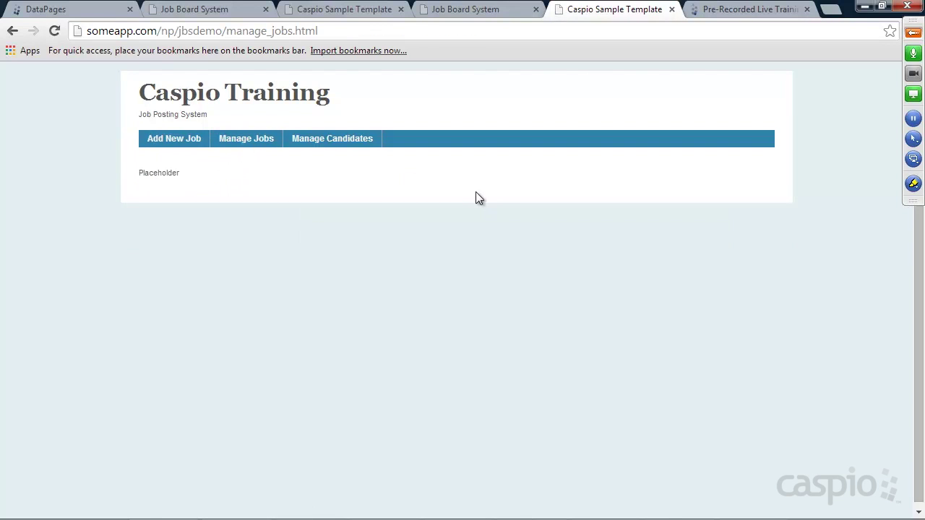
left_click(56, 31)
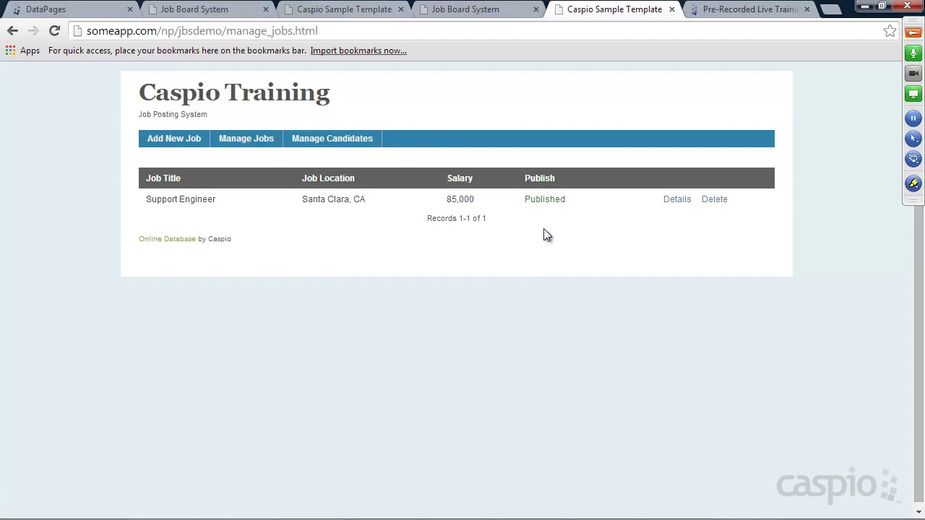
left_click(677, 199)
scroll(553, 244, "down", 3)
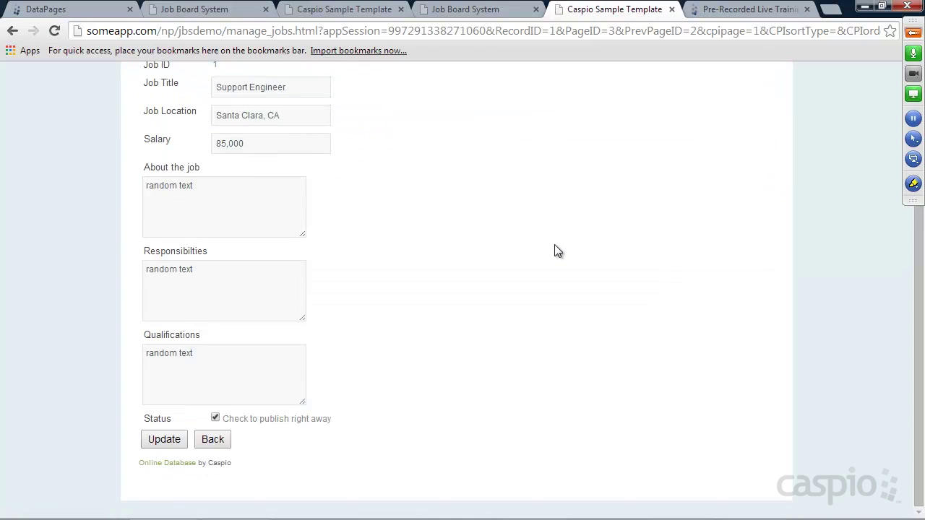
scroll(555, 252, "up", 3)
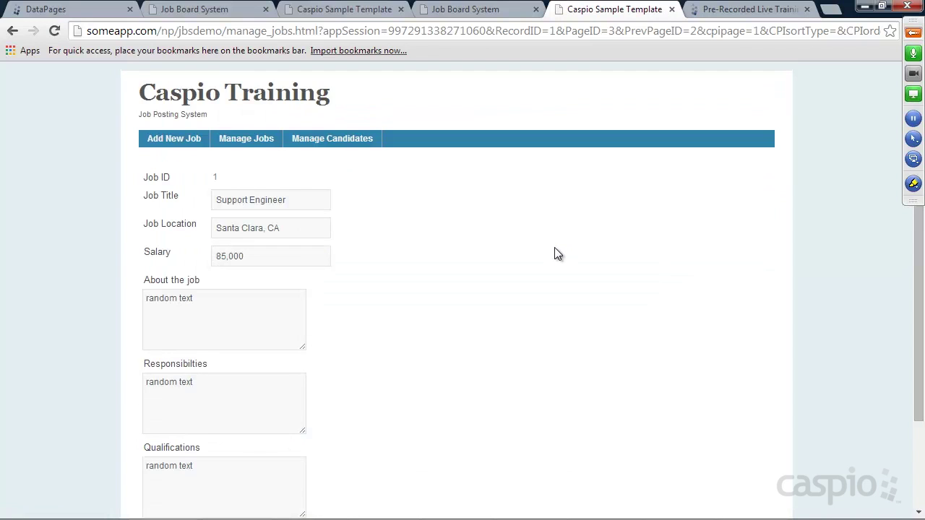
Step: Submit a new Marketing job in 'san jose, ca' with salary 323434 and 'something' descriptions
left_click(172, 142)
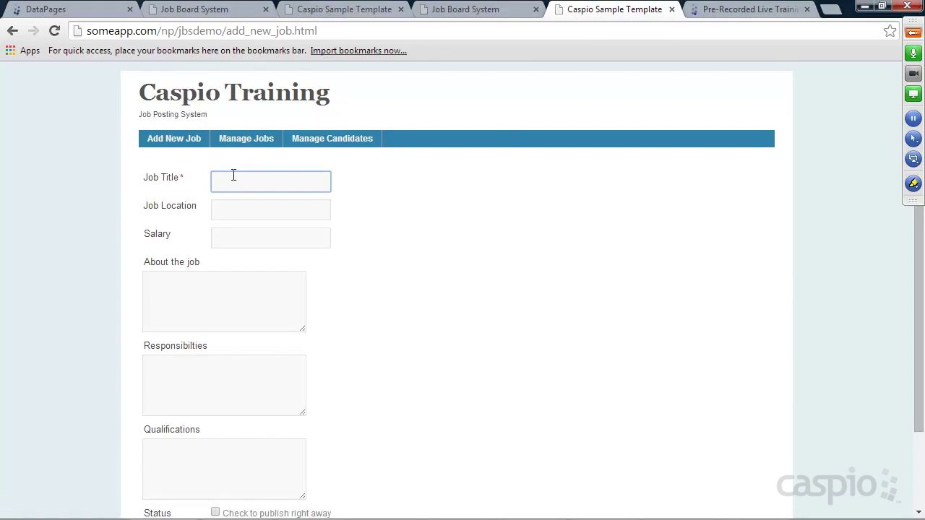
type("Marketing")
key("Tab")
type("san jose, ca")
key("Tab")
type("323434")
key("Tab")
type("something")
key("Tab")
type("something")
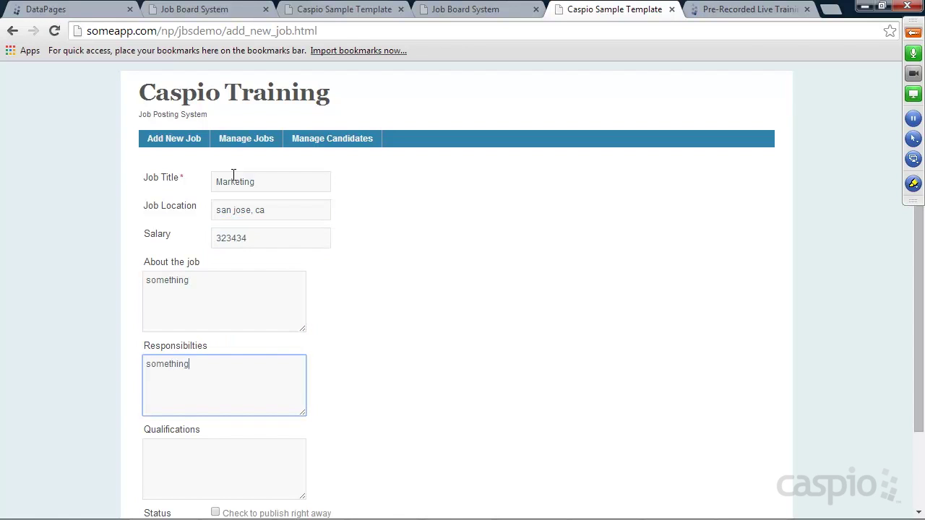
key("Tab")
type("something")
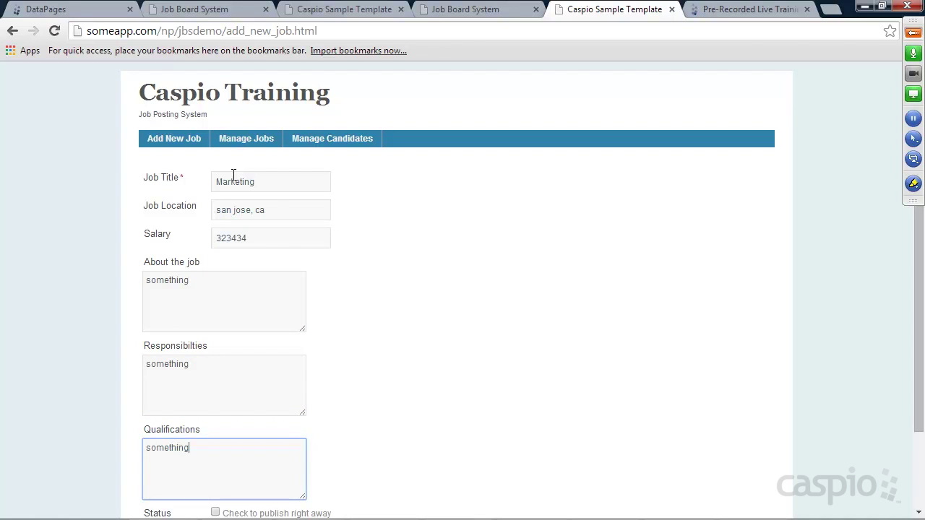
scroll(316, 243, "down", 2)
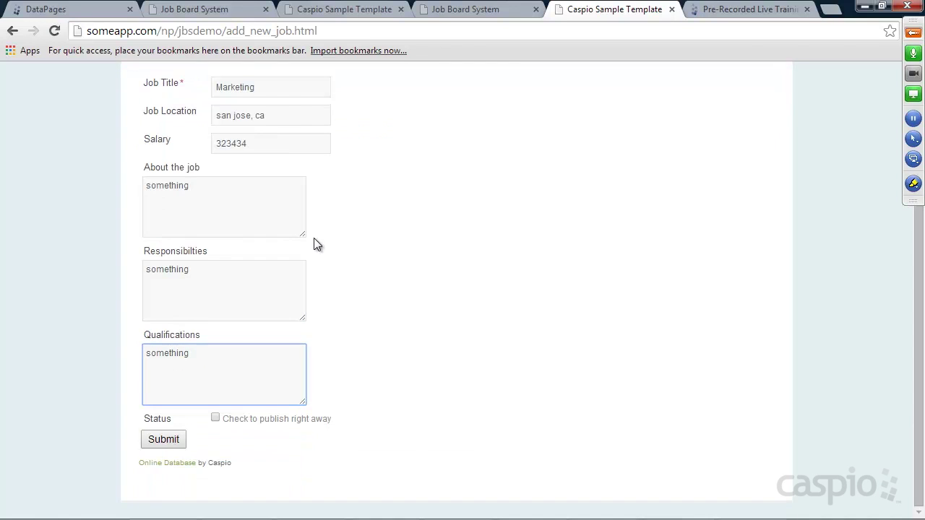
left_click(167, 440)
Step: Confirm the Marketing job appears as Unpublished on Manage Jobs
left_click(250, 145)
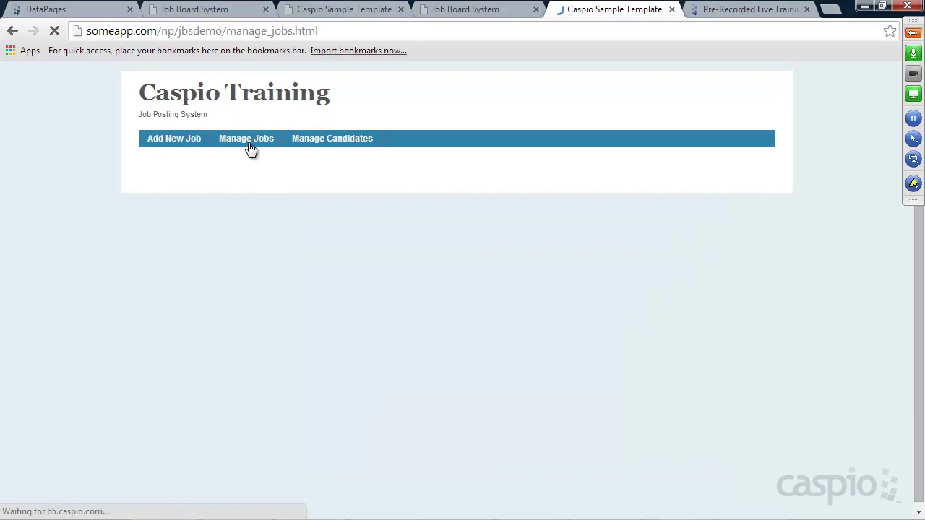
left_click_drag(514, 221, 567, 217)
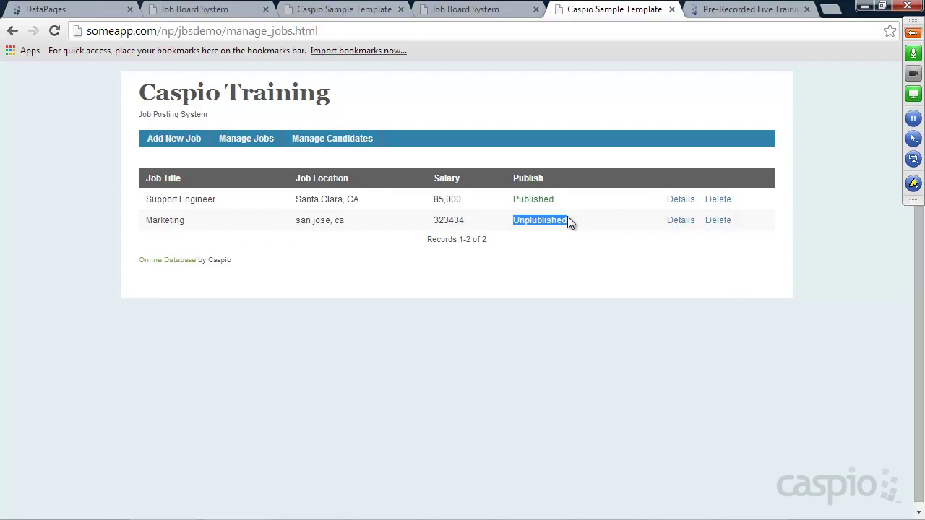
left_click(233, 13)
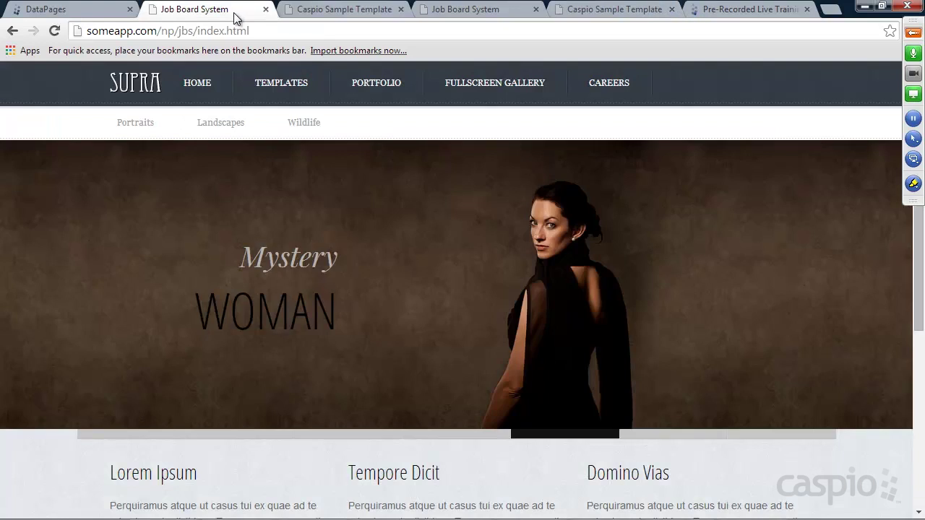
Step: View the Supra Careers job listing, then return to the Caspio DataPages list
left_click(622, 82)
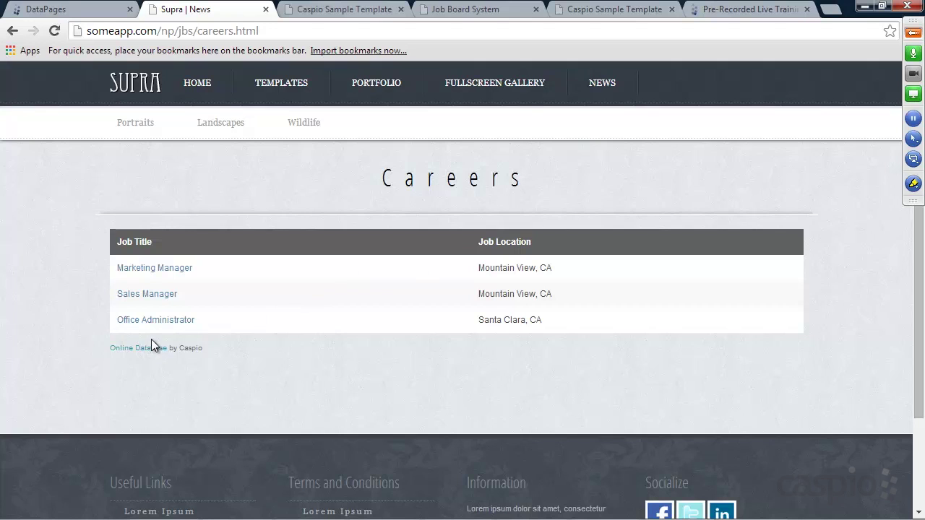
left_click(83, 13)
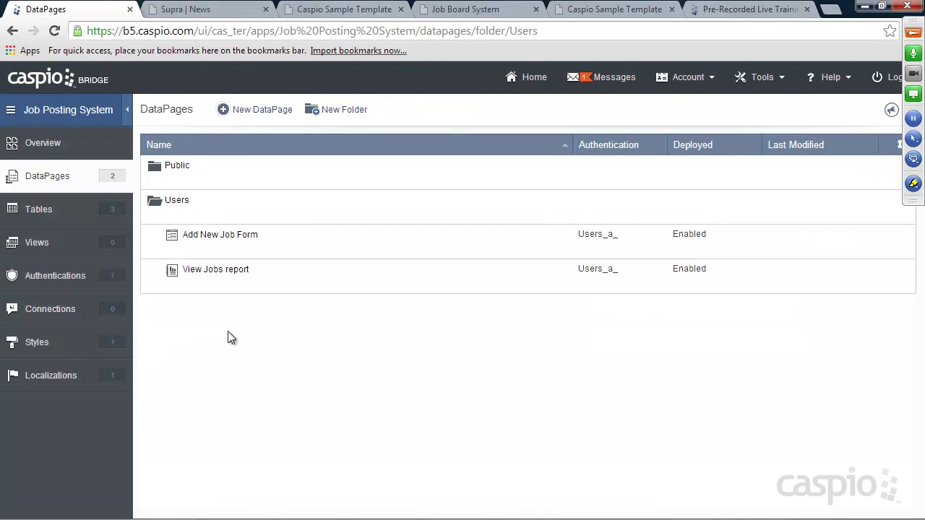
Step: Collapse the Users folder, open Public, and start a new Reports DataPage there
mouse_move(199, 206)
mouse_move(175, 169)
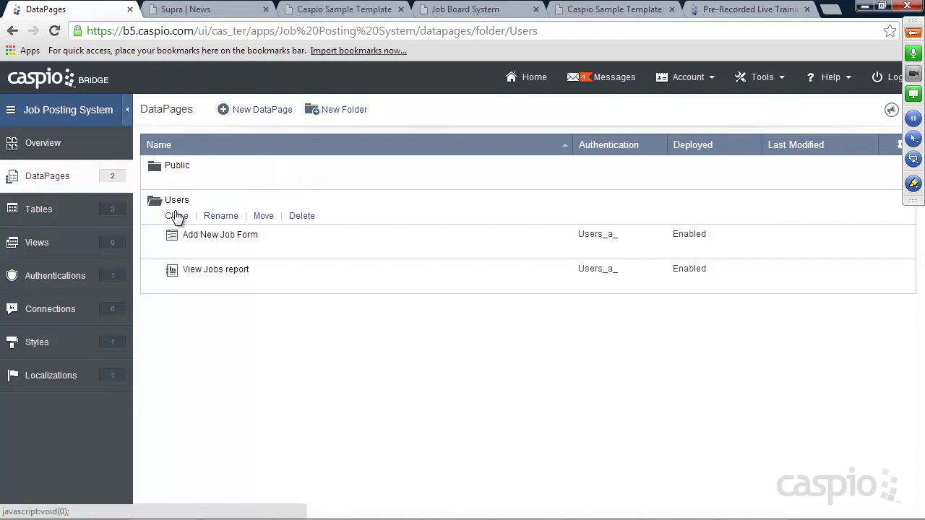
left_click(176, 215)
left_click(174, 182)
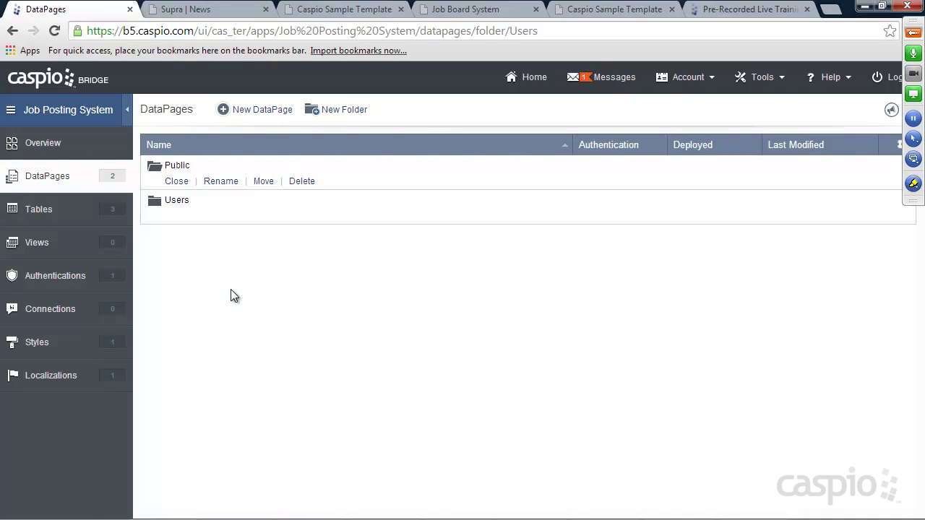
left_click(265, 112)
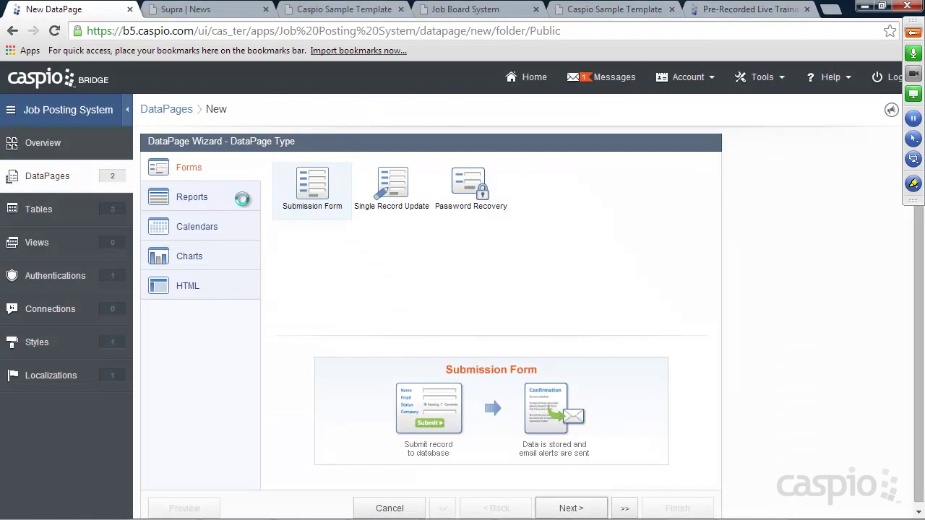
left_click(203, 201)
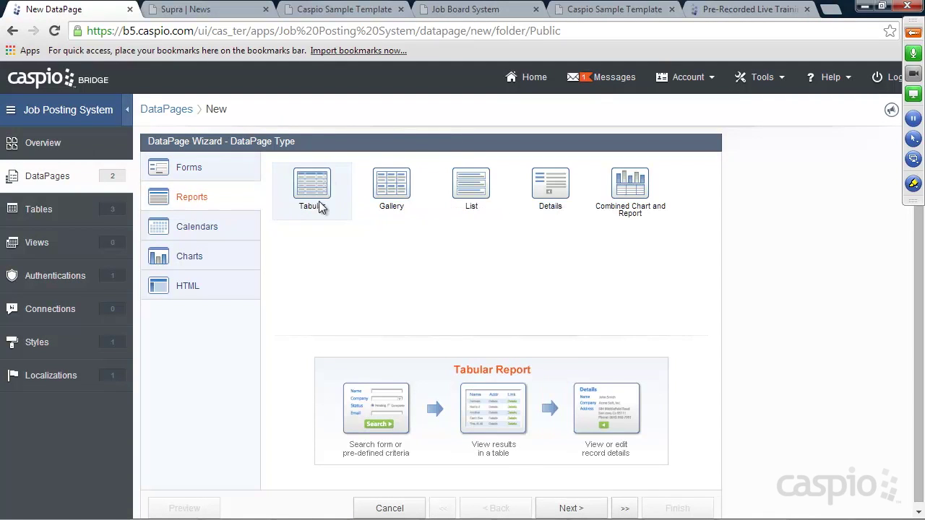
Step: Name the Jobs_t tabular report 'View availabile jobs report' and enable advanced options and parameters
left_click(571, 508)
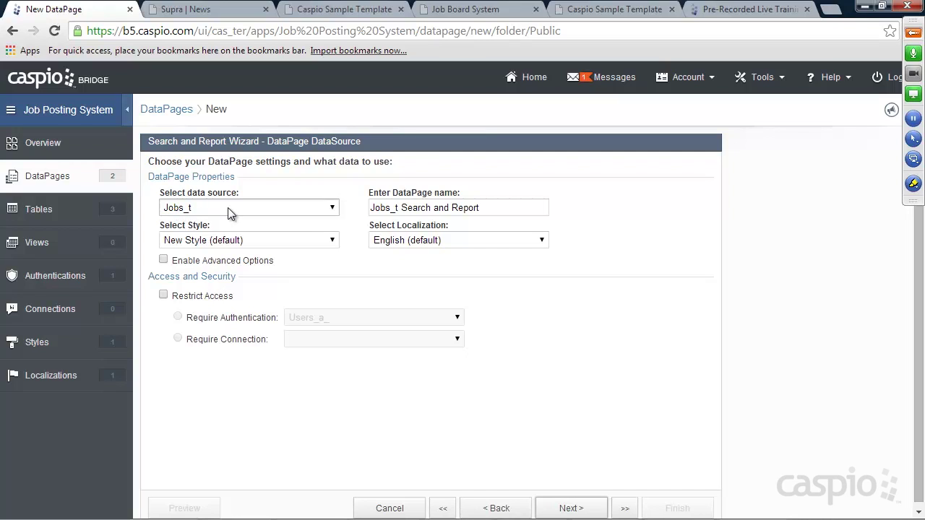
left_click_drag(506, 207, 370, 207)
type("View availabile j")
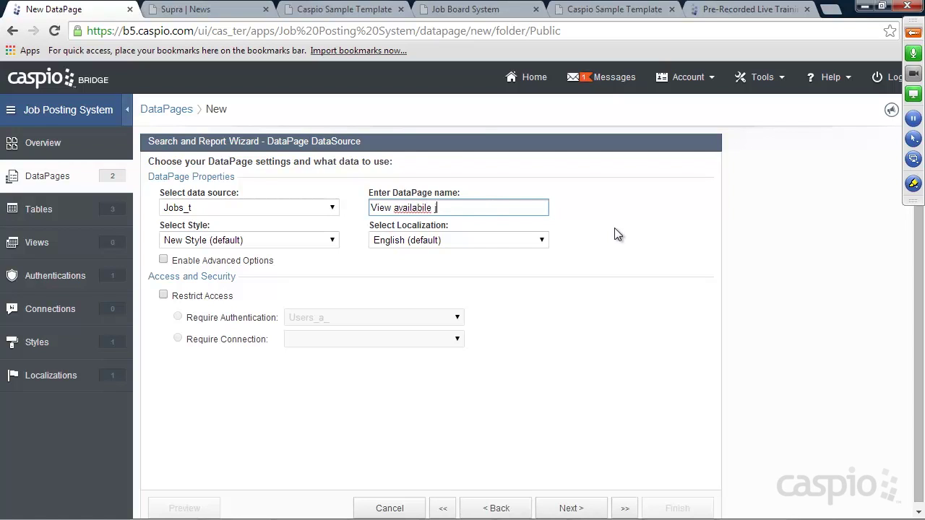
type("obs report")
left_click(163, 261)
left_click(373, 260)
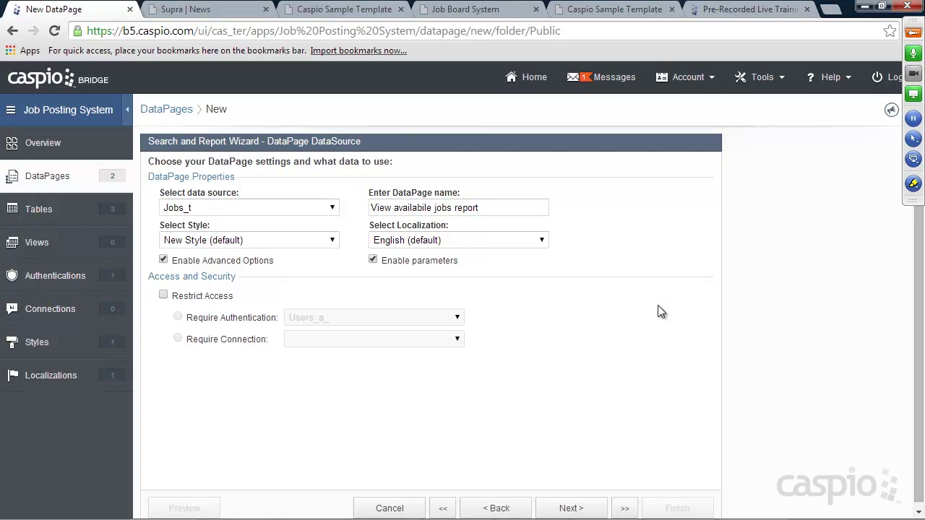
left_click(572, 510)
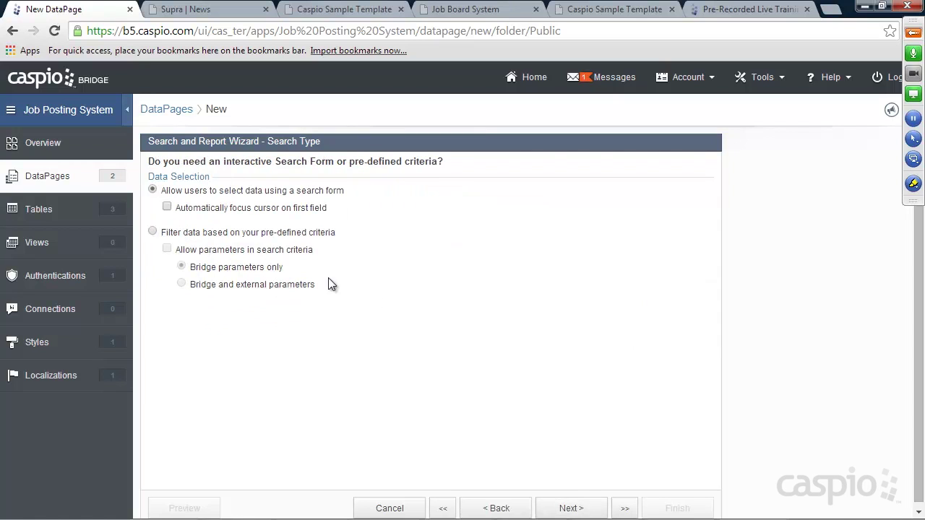
Step: Filter the report by pre-defined criteria, accepting both Bridge and external parameters
left_click(184, 237)
left_click(196, 250)
left_click(211, 284)
left_click(571, 509)
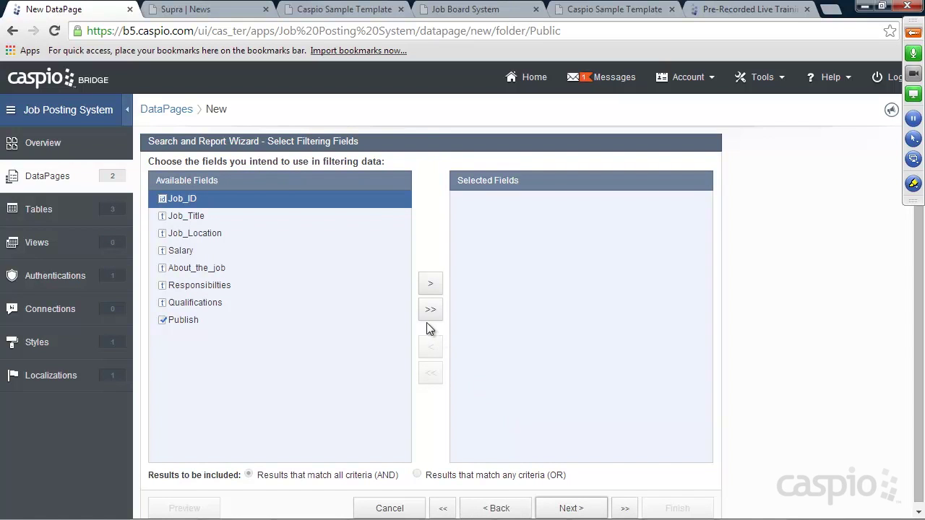
Step: Add Publish as the filtering field with Value checked so only published jobs show
left_click(190, 319)
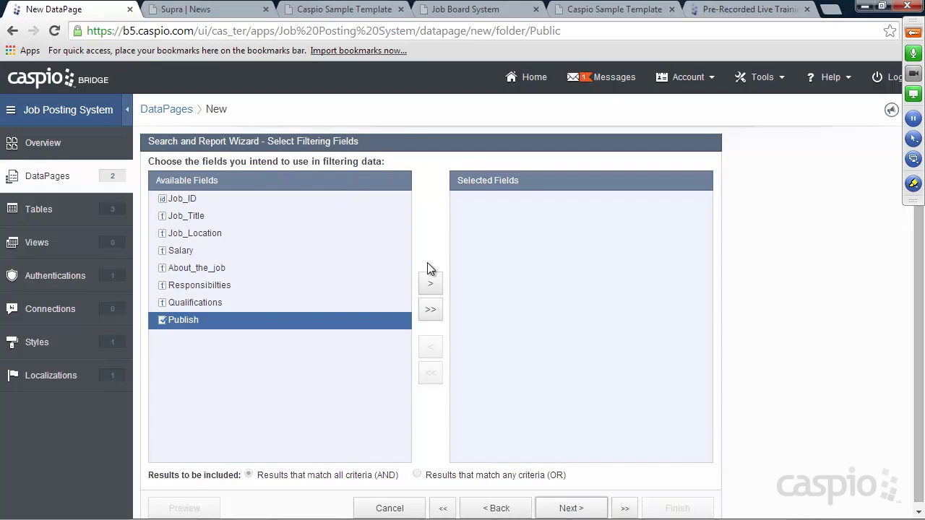
left_click(430, 285)
left_click(587, 510)
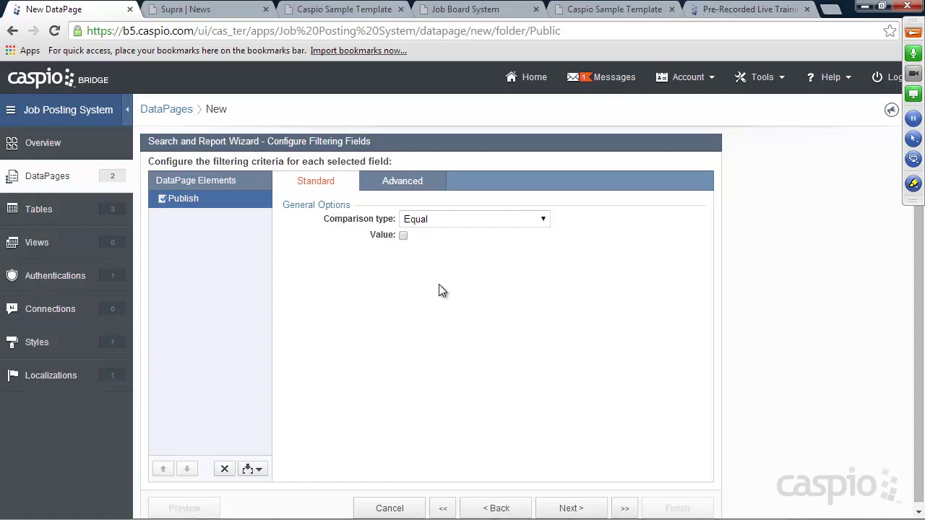
left_click(402, 236)
left_click(578, 509)
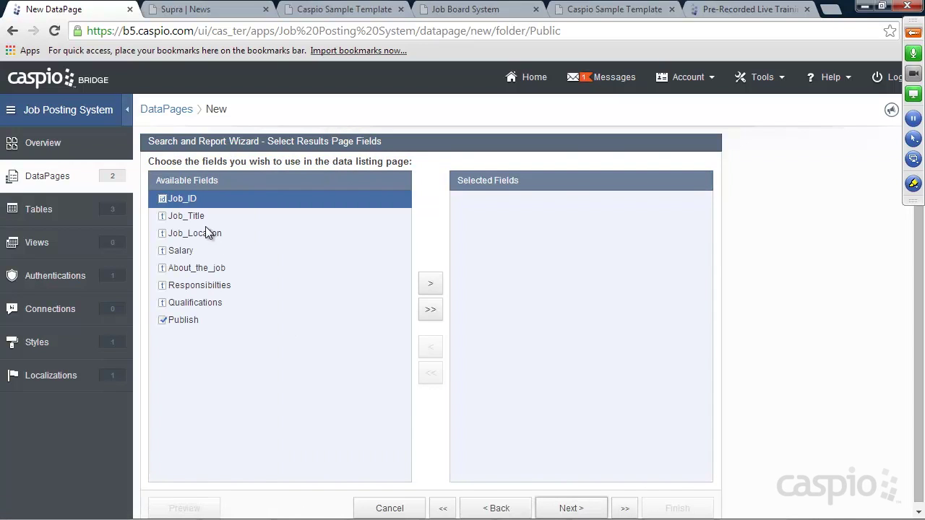
Step: Show Job_Title and Job_Location in the results list, keeping 25 records per page
left_click(211, 12)
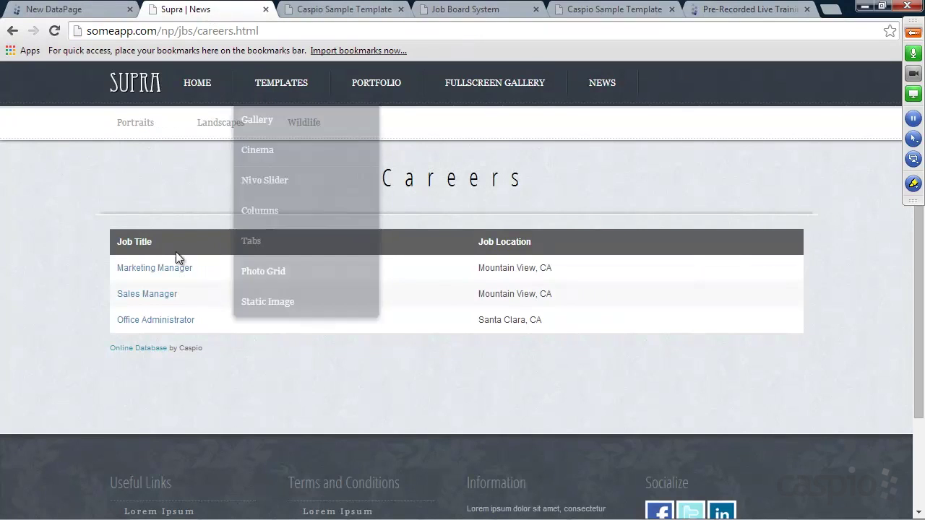
left_click(101, 11)
left_click(189, 214)
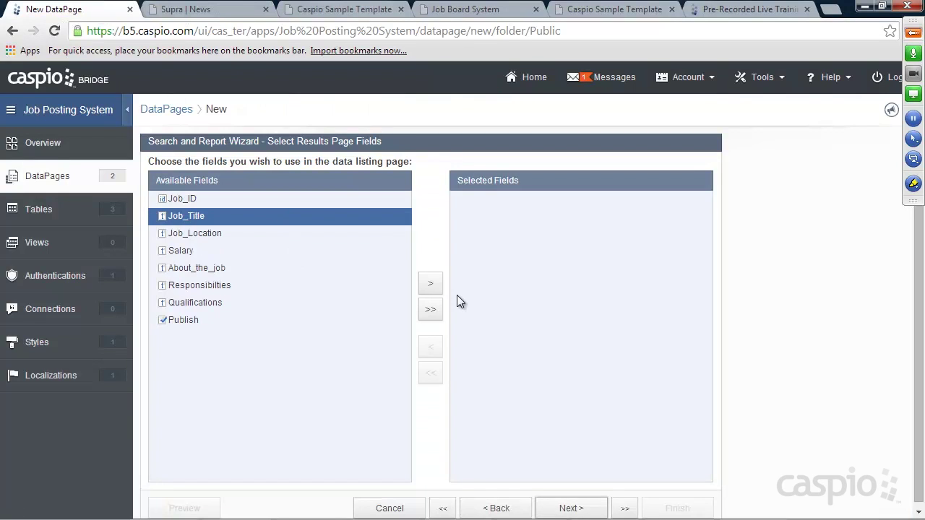
double_click(430, 284)
left_click(573, 508)
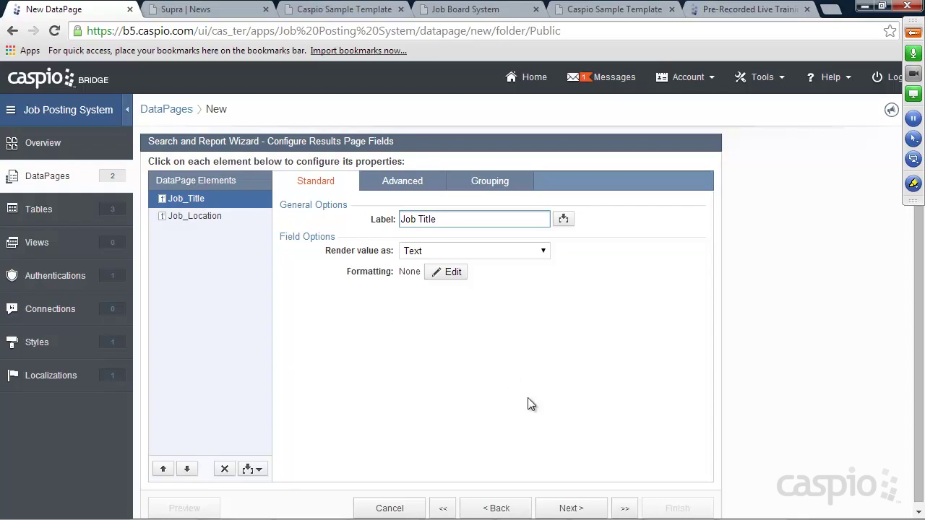
left_click(573, 508)
left_click(303, 287)
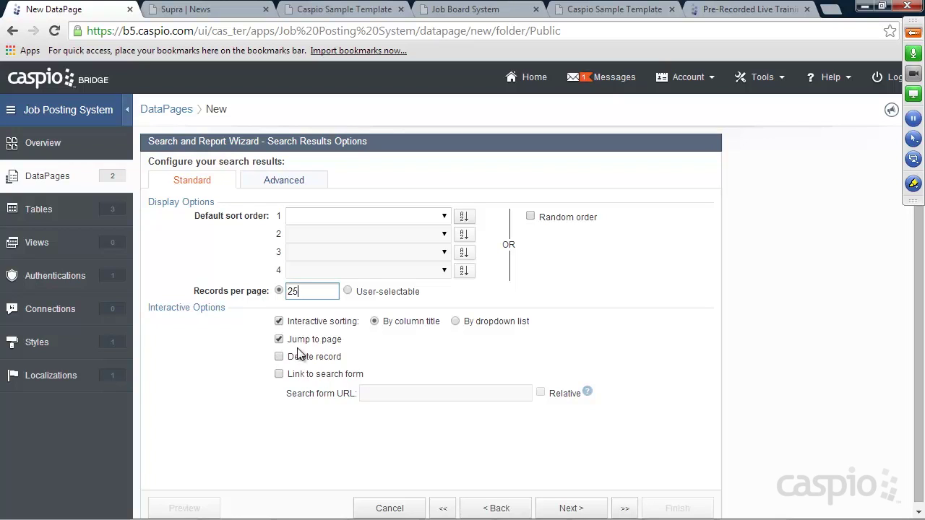
Step: Keep the details page enabled and link to it through the Job_Title data field
left_click(572, 508)
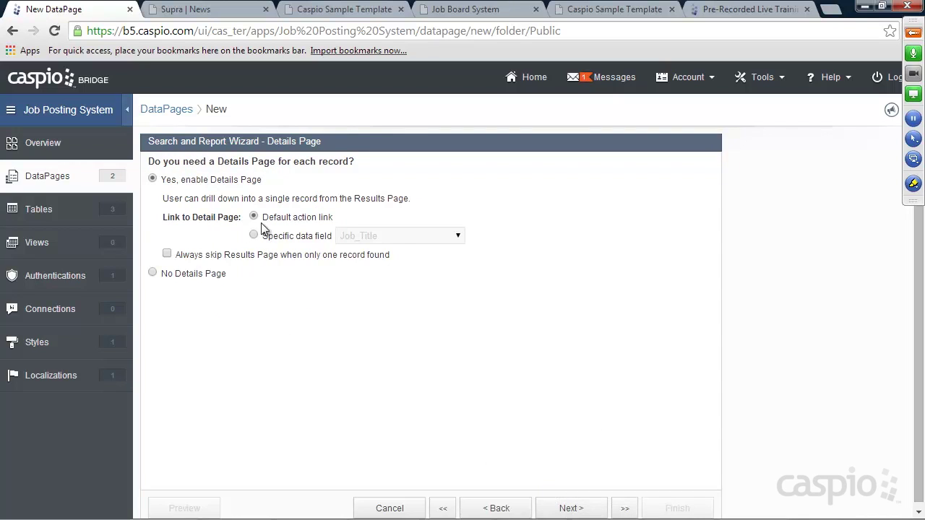
left_click(186, 8)
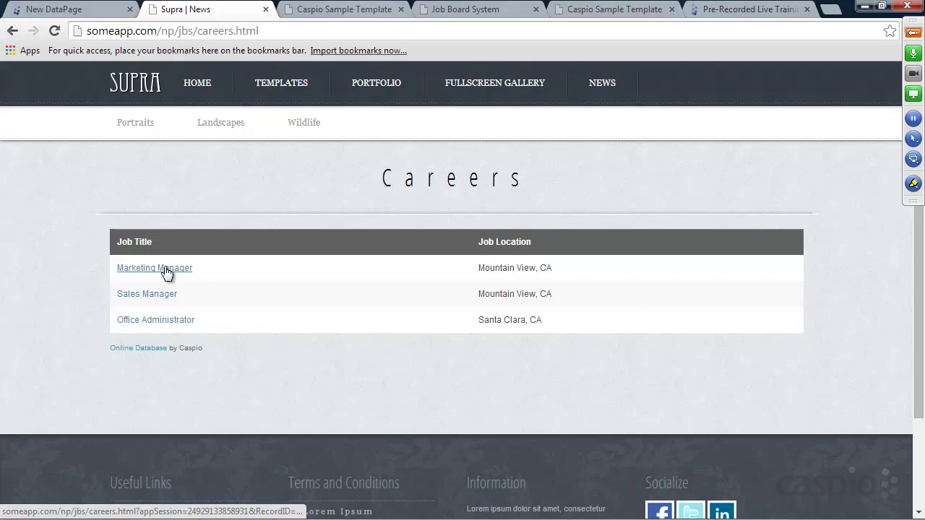
left_click(75, 14)
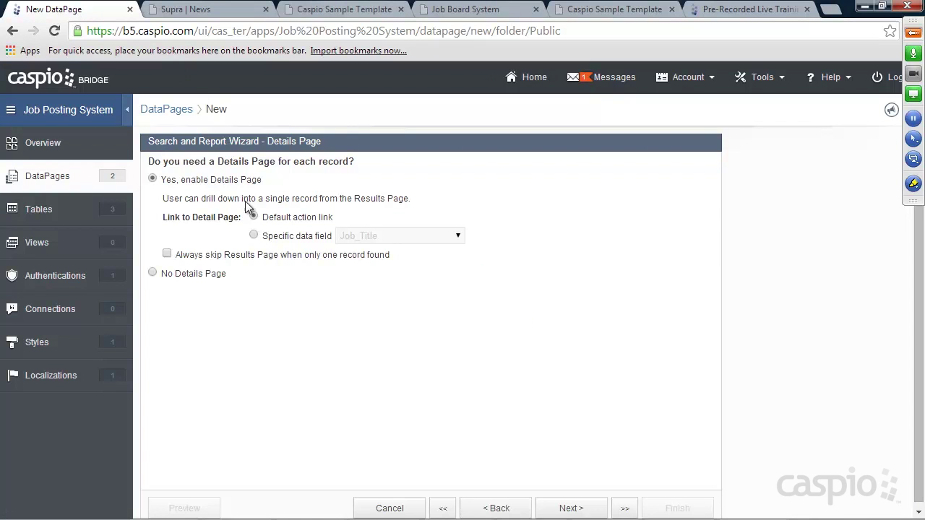
left_click(269, 239)
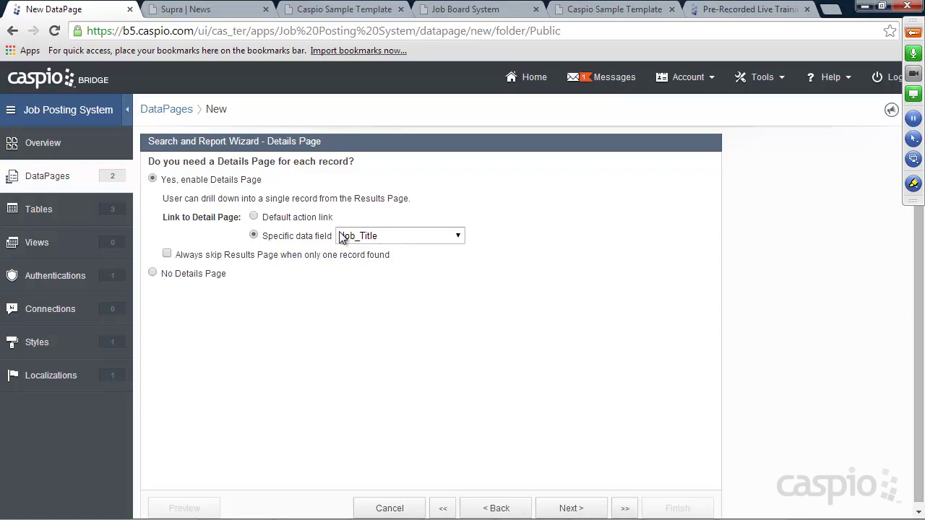
left_click(571, 509)
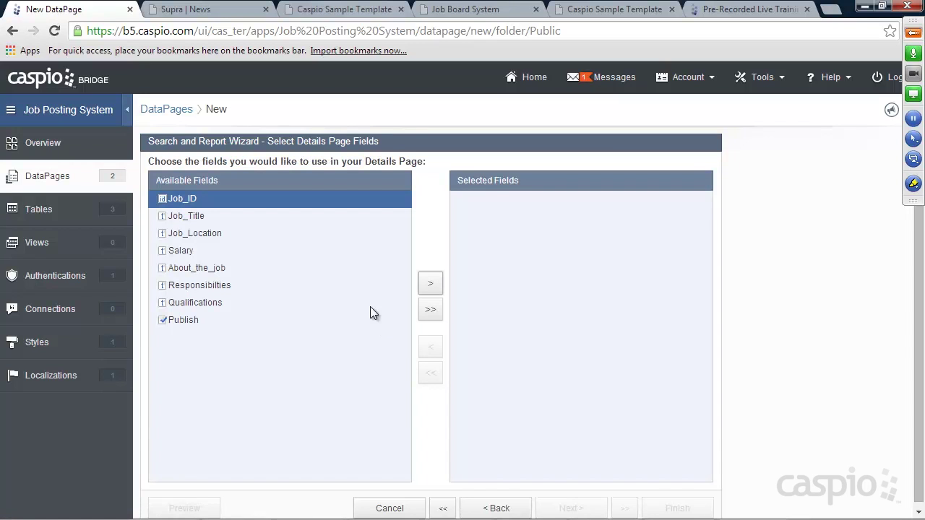
Step: Add Job_Title, Job_Location, Salary, About_the_job, Responsibilities and Qualifications to the details page
left_click(199, 218)
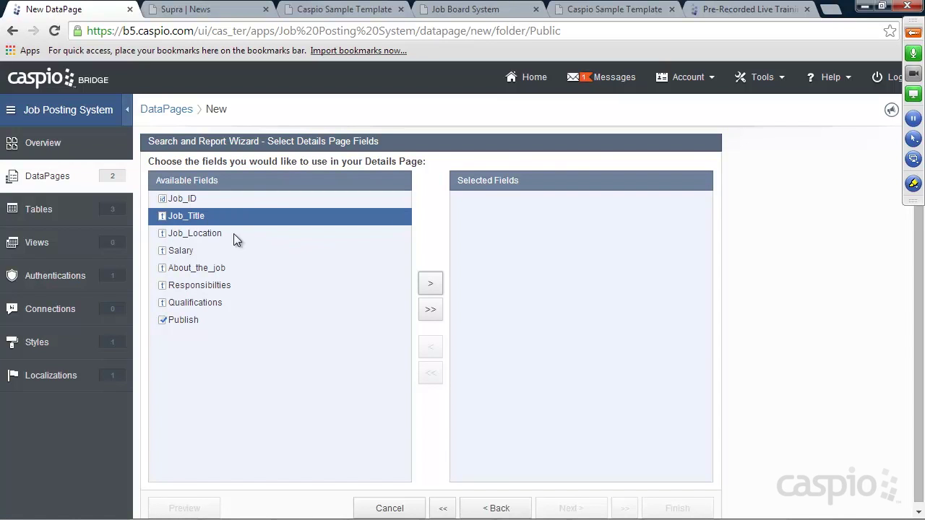
left_click(430, 284)
left_click(431, 284)
left_click(430, 284)
left_click(431, 284)
left_click(431, 284)
left_click(431, 284)
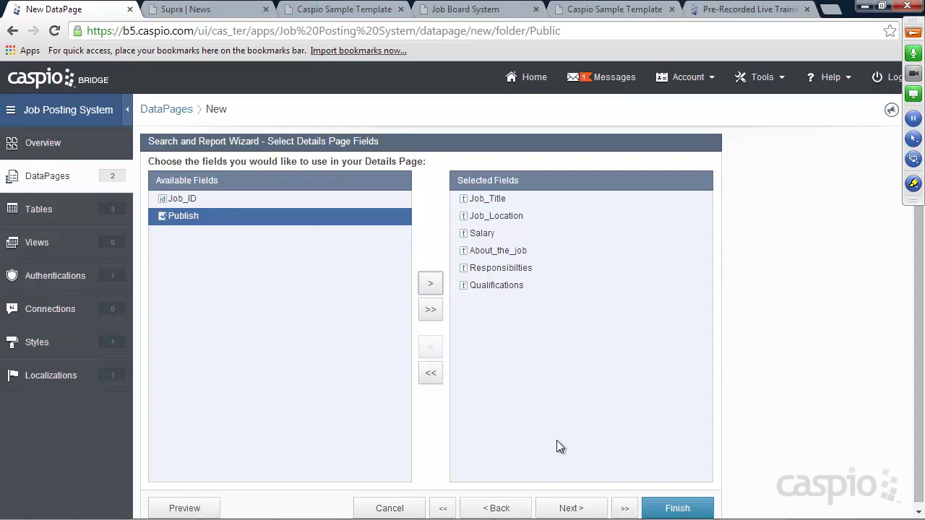
Step: Review the details page field settings and finish the DataPage
left_click(579, 509)
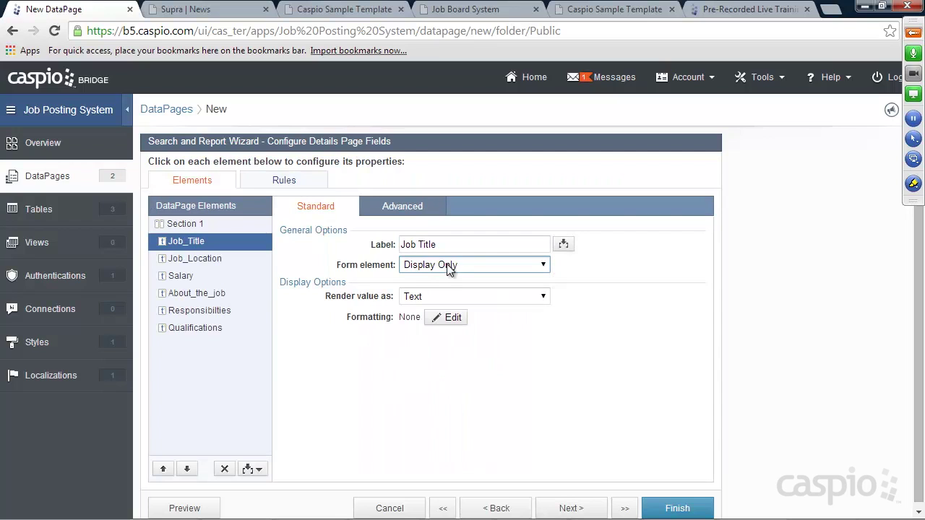
left_click(198, 260)
left_click(192, 274)
left_click(200, 294)
left_click(677, 503)
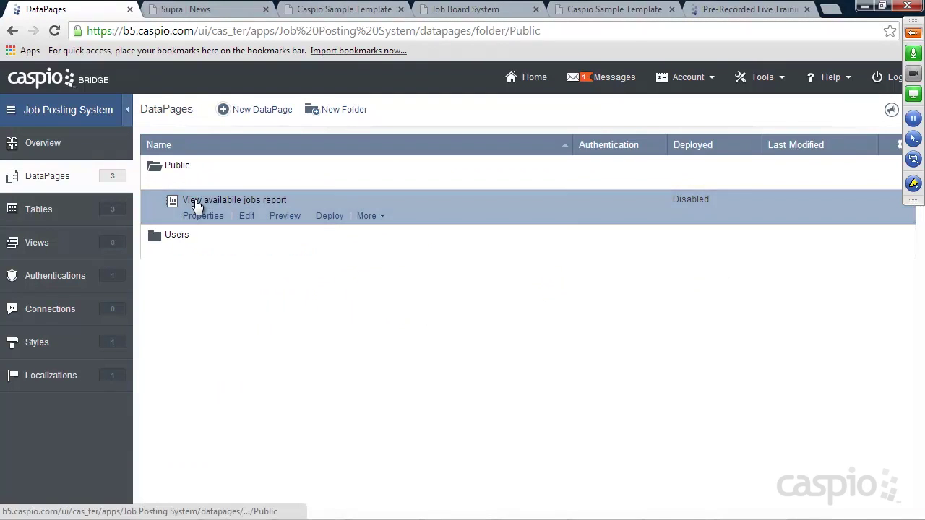
Step: Deploy the View availabile jobs report as Enabled and copy its embed code
left_click(329, 216)
left_click(390, 136)
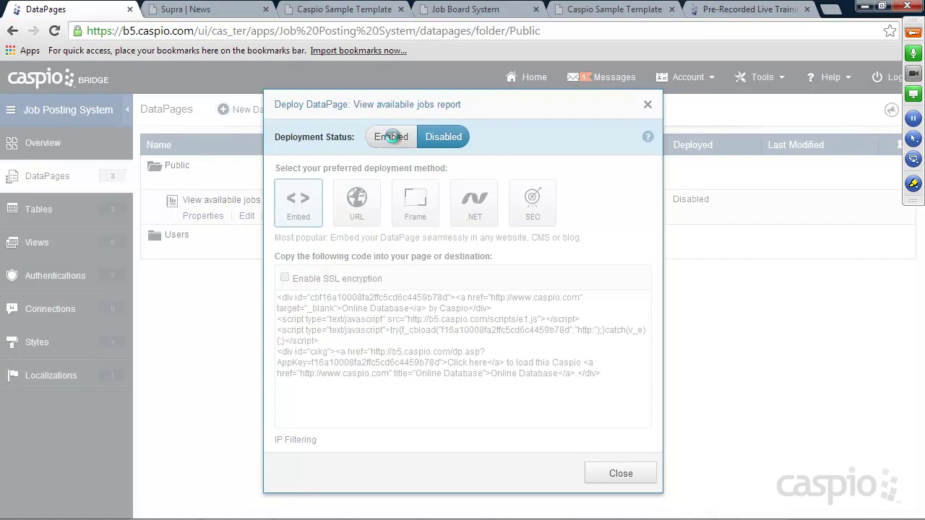
left_click(400, 318)
right_click(399, 318)
left_click(435, 135)
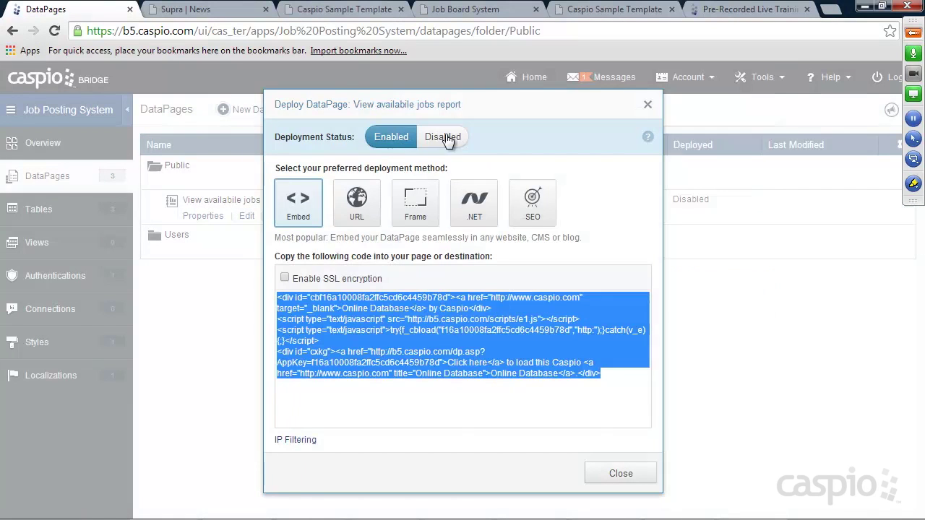
left_click(620, 473)
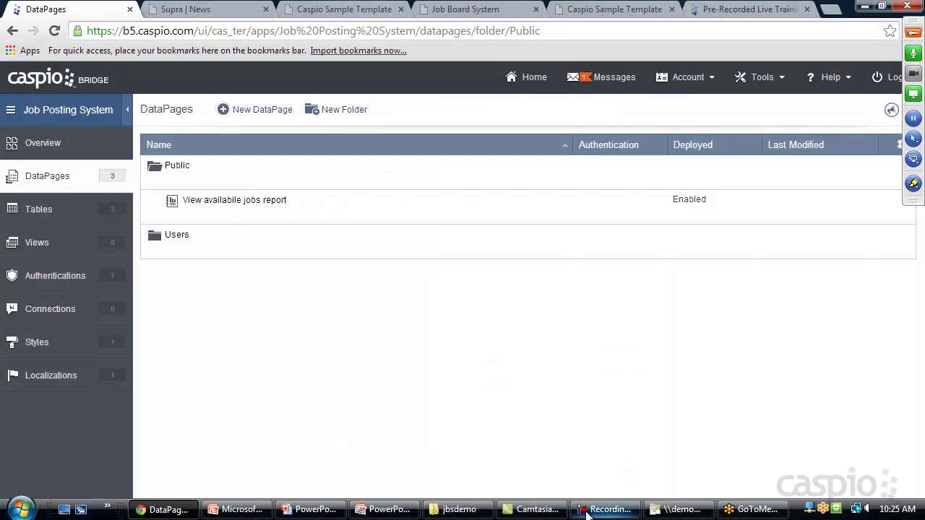
left_click(679, 509)
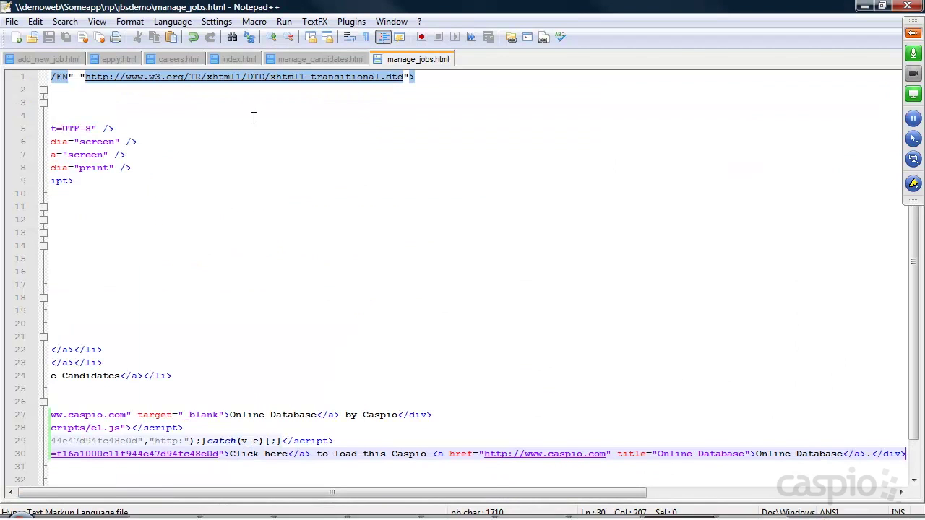
Step: Replace the Placeholder text on line 67 of careers.html with the copied Caspio embed code
left_click(173, 59)
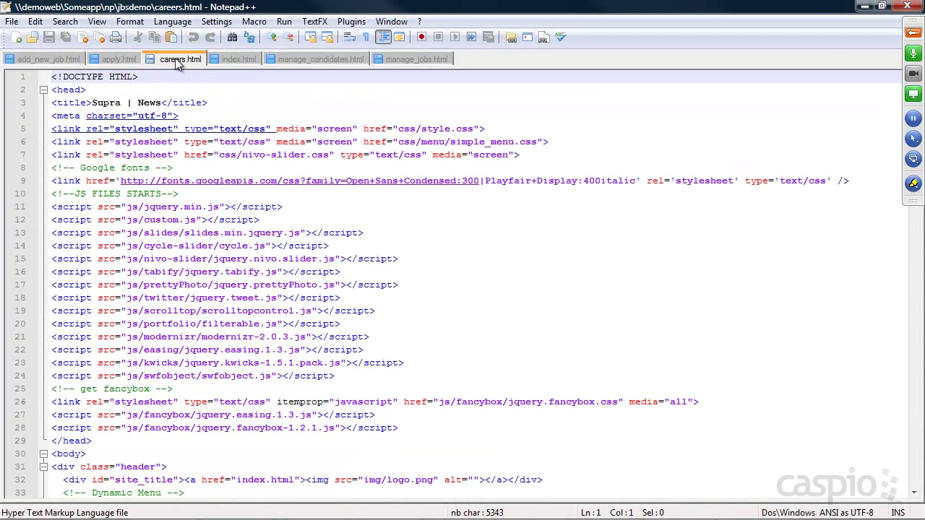
scroll(394, 235, "down", 16)
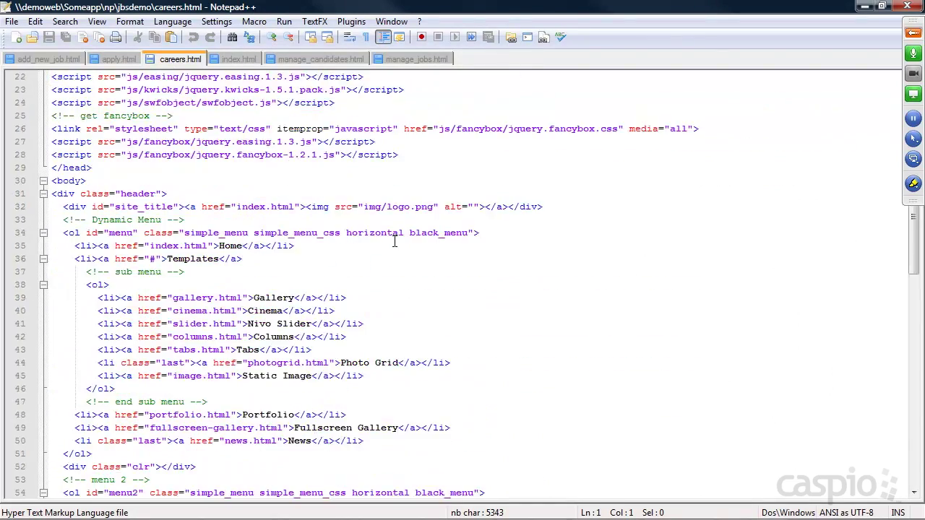
scroll(394, 235, "down", 6)
scroll(394, 235, "up", 3)
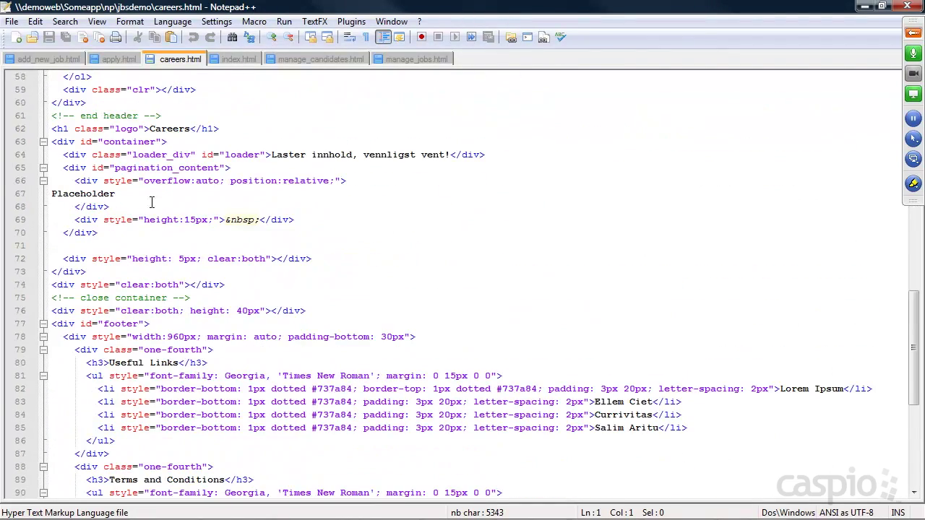
left_click(125, 193)
left_click_drag(125, 192, 49, 194)
key("Delete")
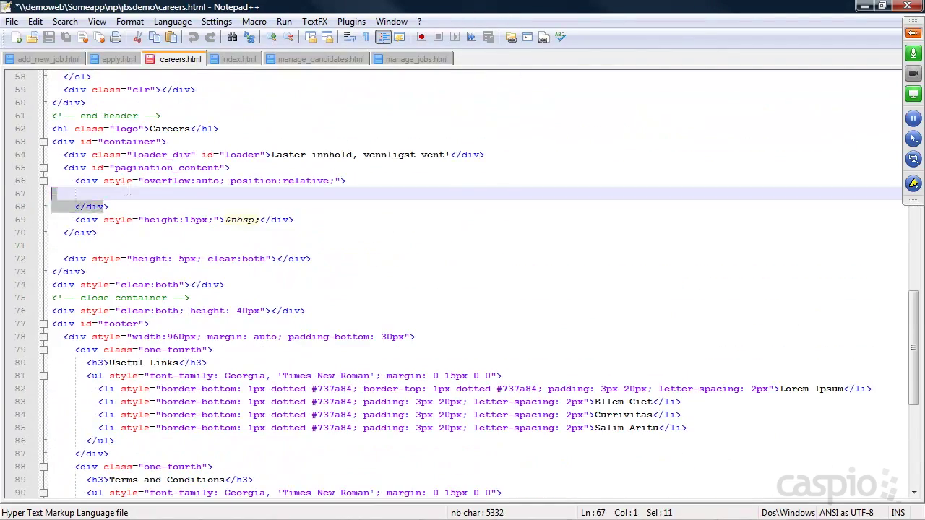
key("ctrl+v")
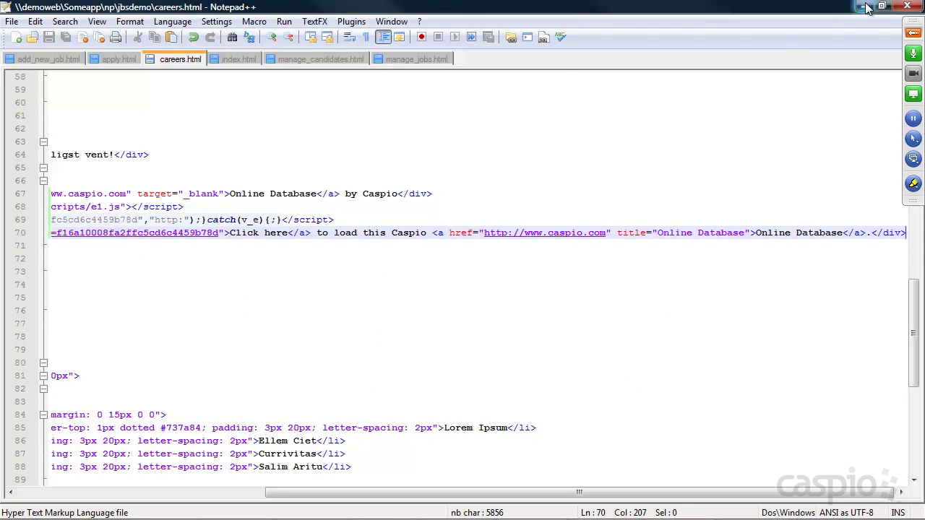
left_click(865, 6)
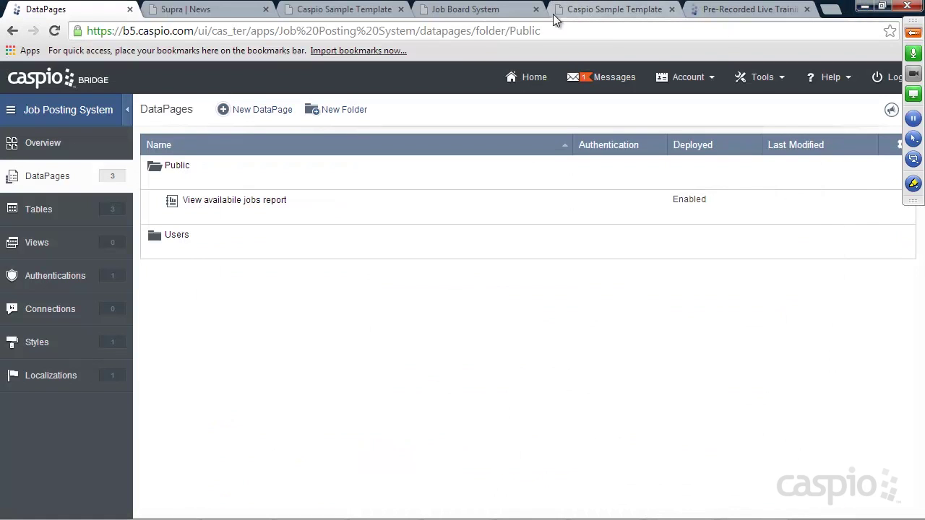
Step: Reload the job board's Careers page to show the embedded report
left_click(477, 13)
left_click(54, 32)
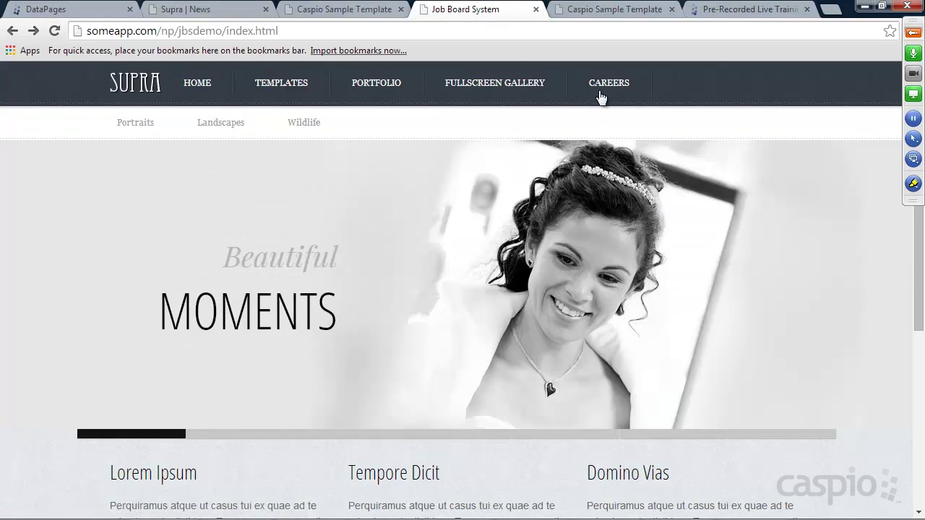
left_click(608, 81)
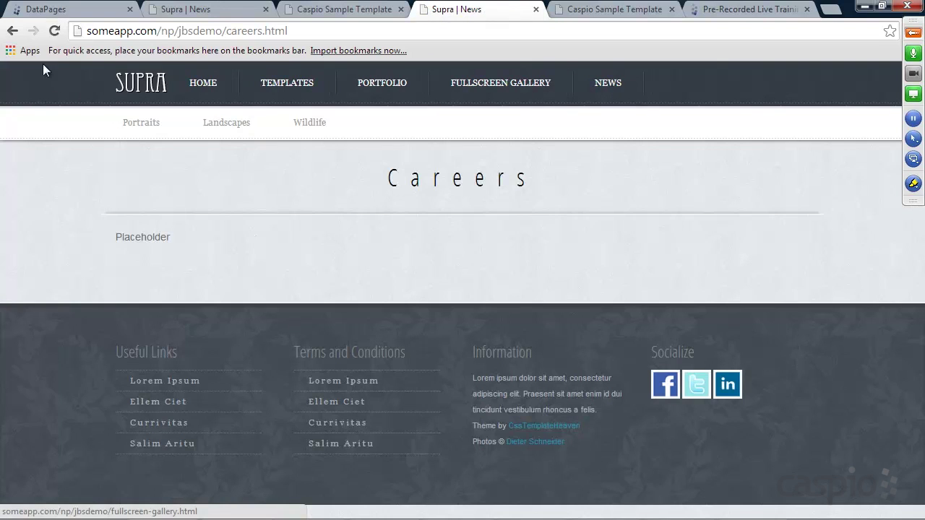
left_click(53, 31)
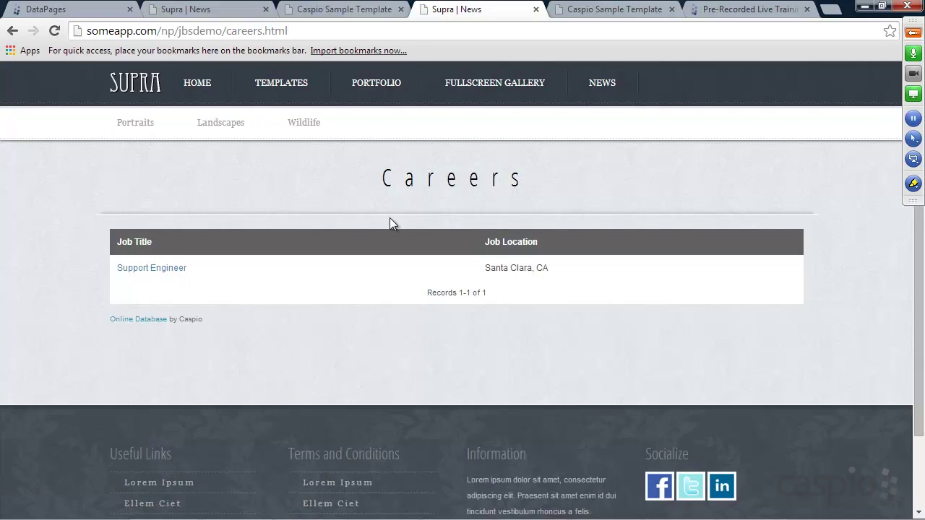
Step: In Manage Jobs, check publish on the Marketing job and update it
left_click(616, 8)
left_click(567, 225)
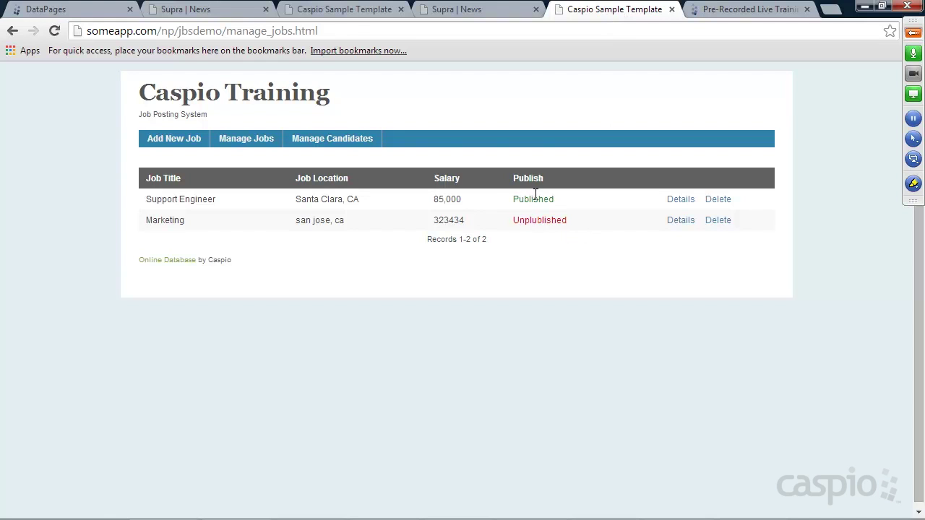
left_click(680, 220)
scroll(441, 309, "down", 2)
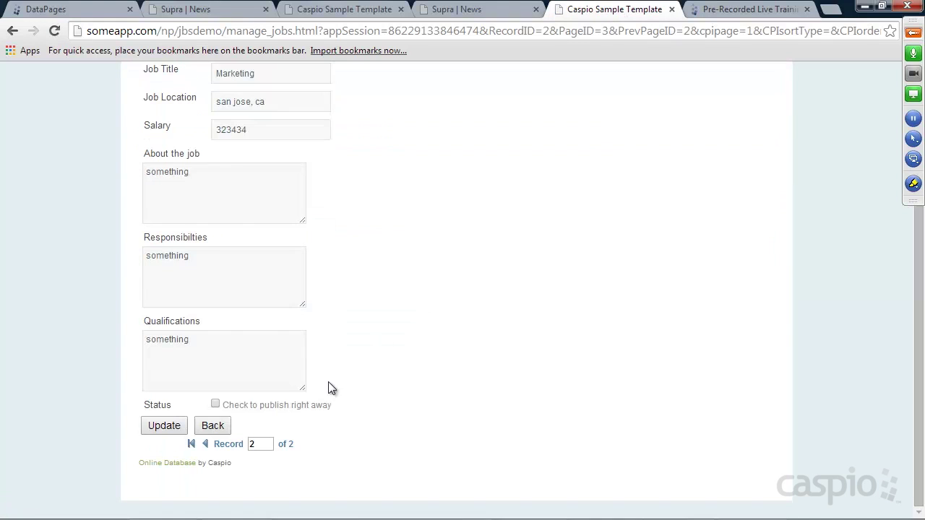
left_click(215, 405)
left_click(170, 428)
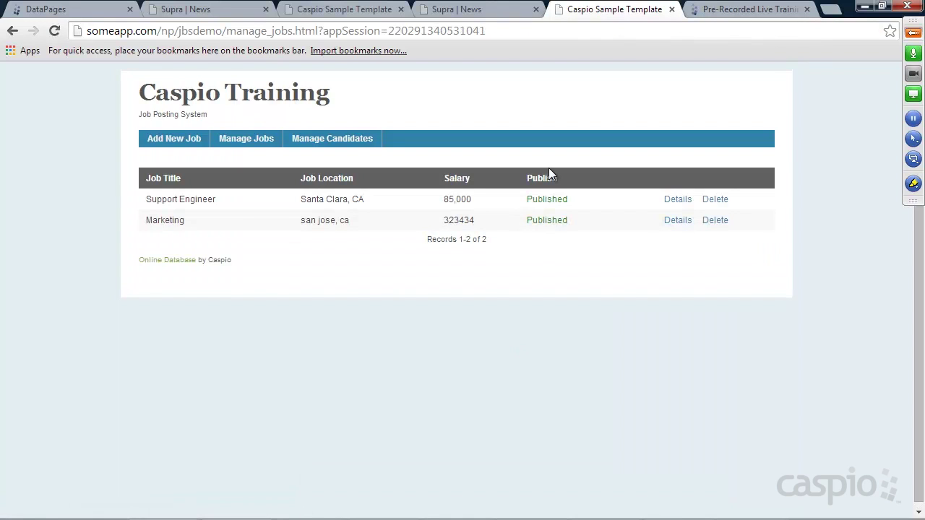
Step: Reload Careers to confirm both jobs, open Support Engineer, then return to DataPages
left_click(477, 9)
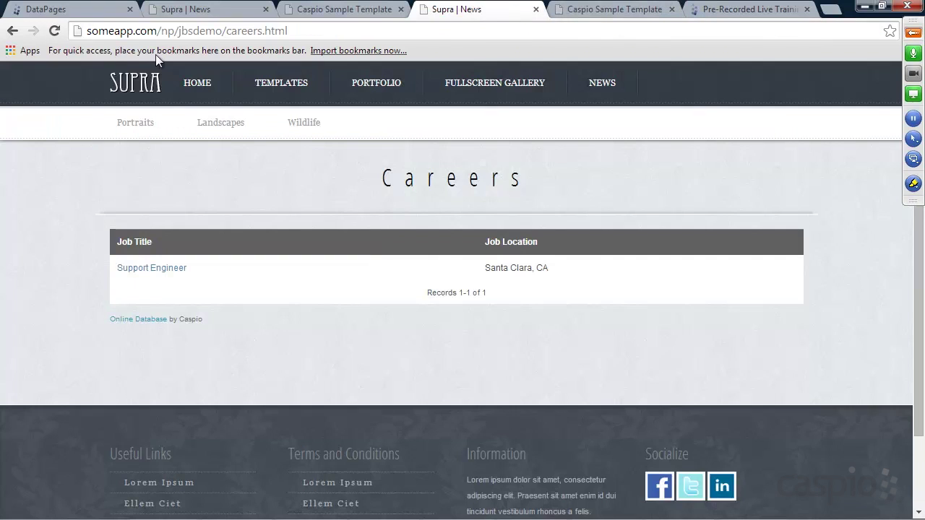
left_click(55, 32)
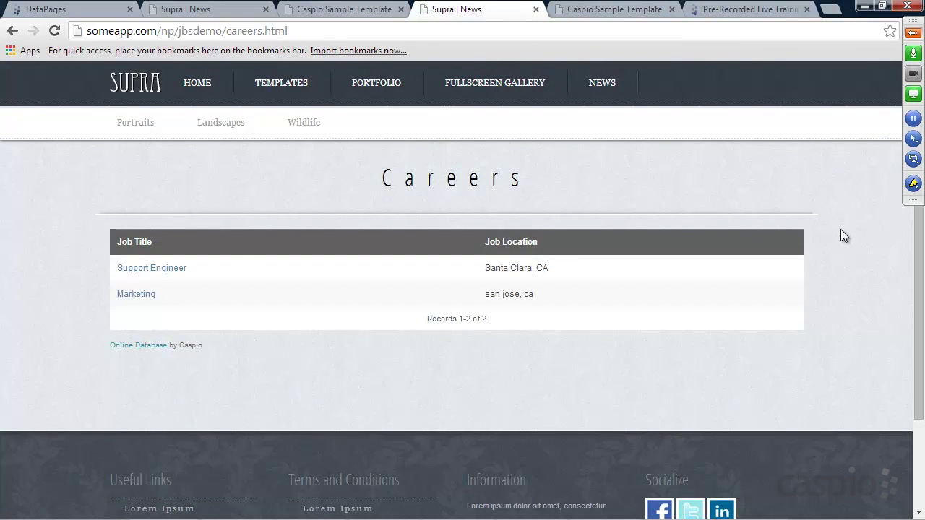
left_click(149, 269)
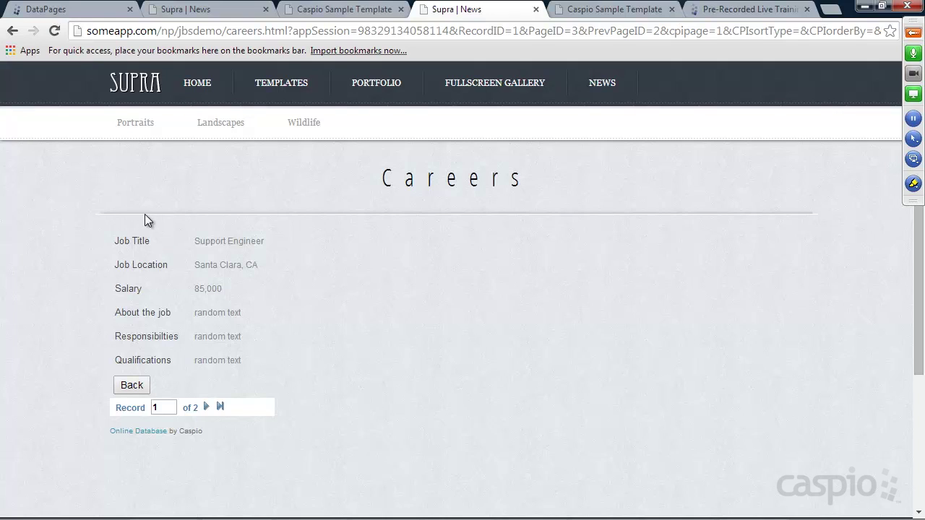
left_click(88, 8)
mouse_move(206, 208)
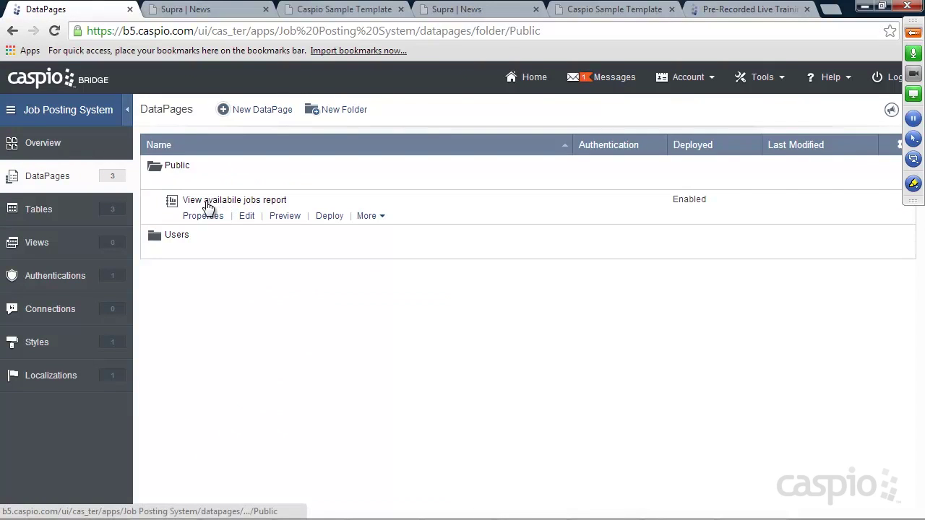
Step: Edit the report, jump to Configure Details Page Fields, and add an HTML Block
left_click(245, 216)
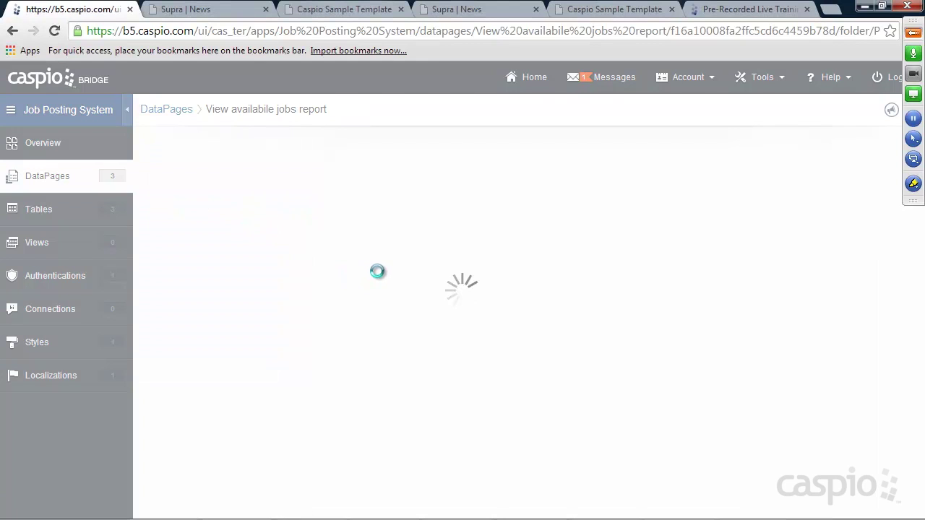
scroll(750, 291, "up", 1)
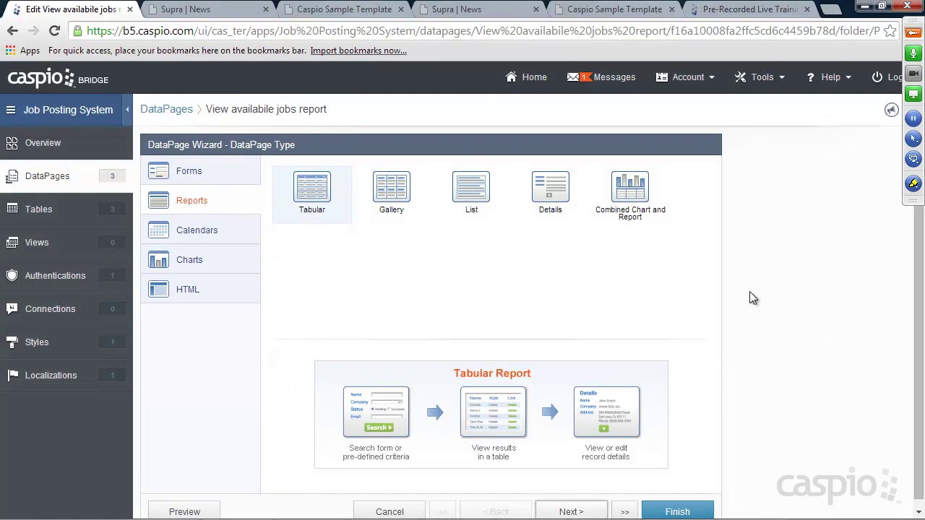
scroll(749, 293, "down", 1)
left_click(626, 505)
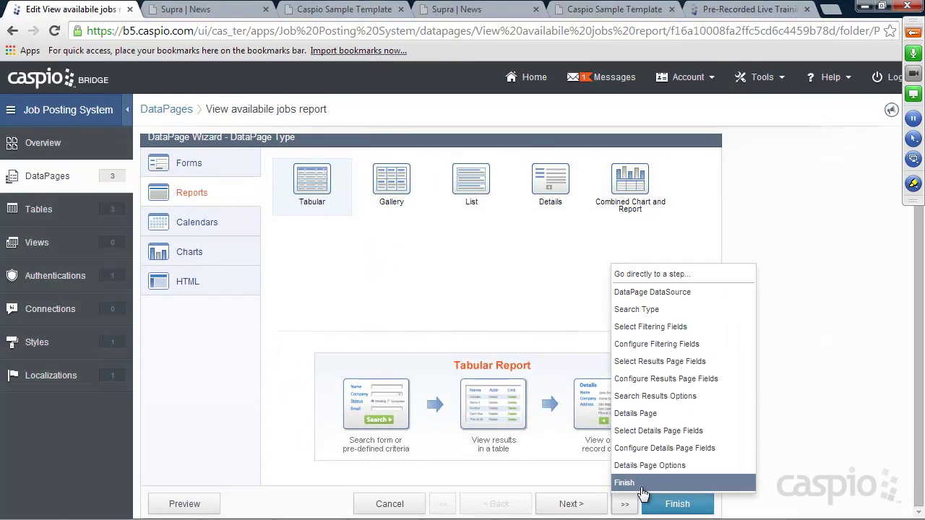
left_click(654, 448)
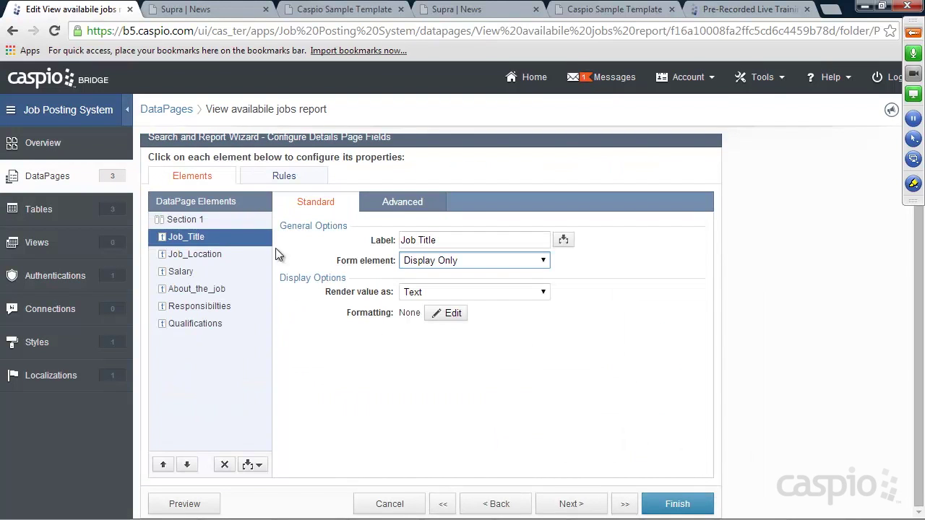
left_click(459, 9)
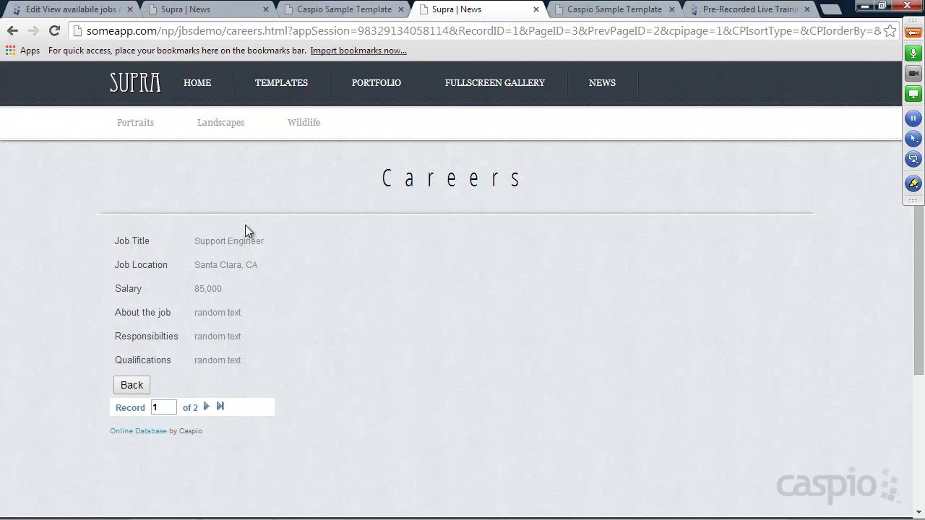
left_click(76, 11)
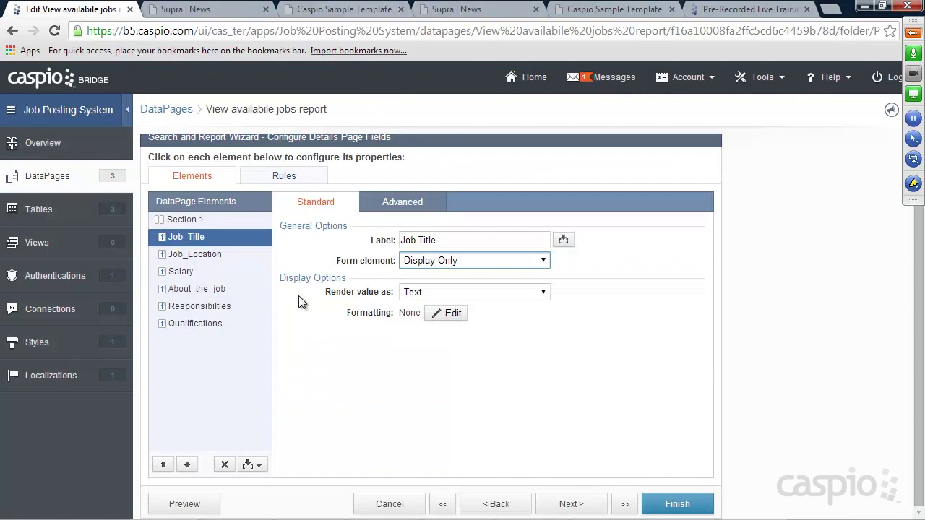
left_click(258, 466)
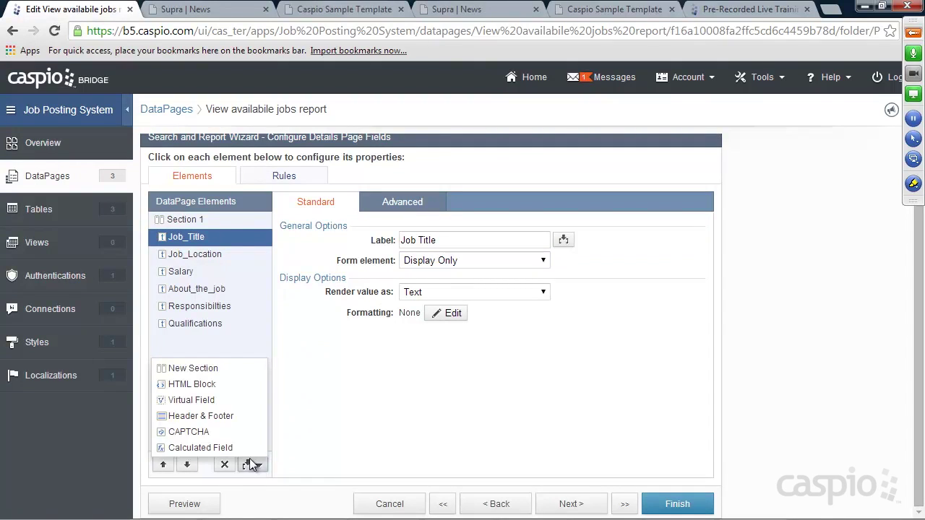
left_click(205, 386)
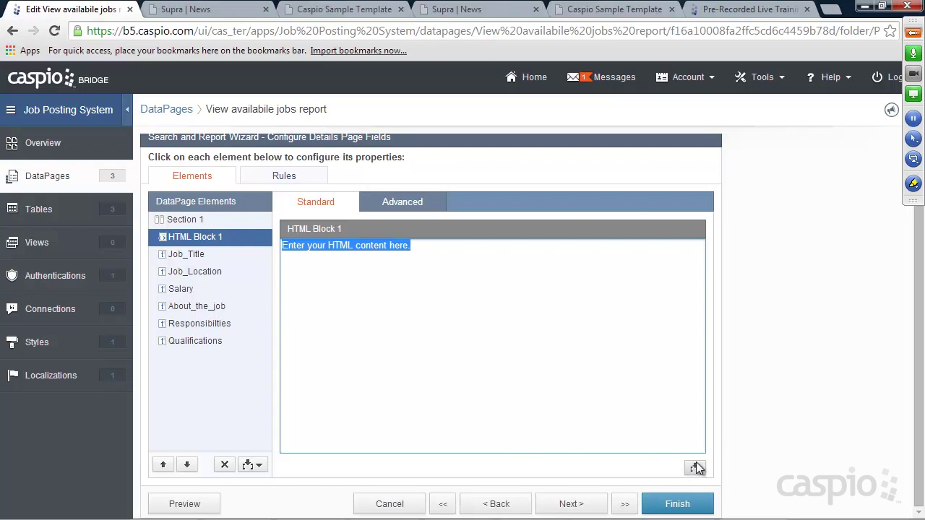
Step: Step back through the wizard to data source settings, then jump back to Configure Details Page Fields
left_click(492, 504)
left_click(490, 506)
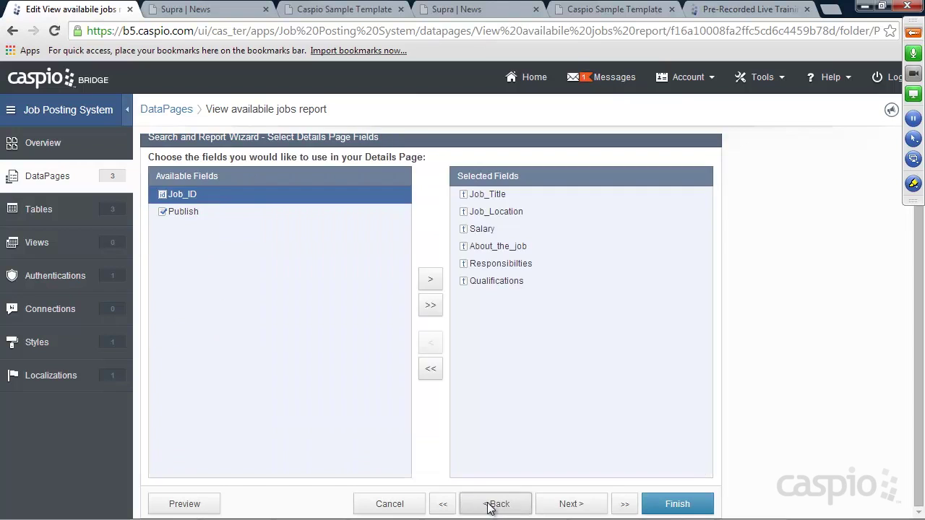
left_click(490, 506)
left_click(490, 506)
left_click(489, 506)
left_click(490, 506)
left_click(489, 506)
left_click(489, 506)
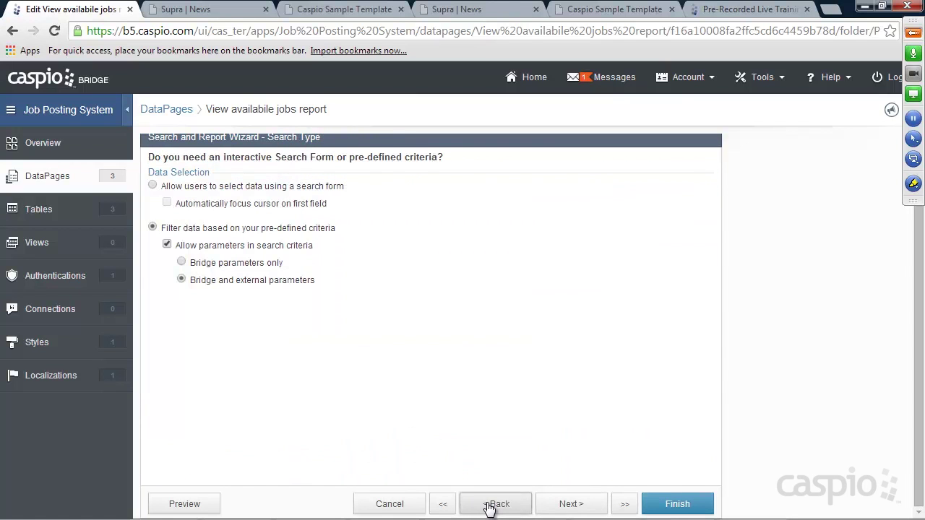
left_click(489, 506)
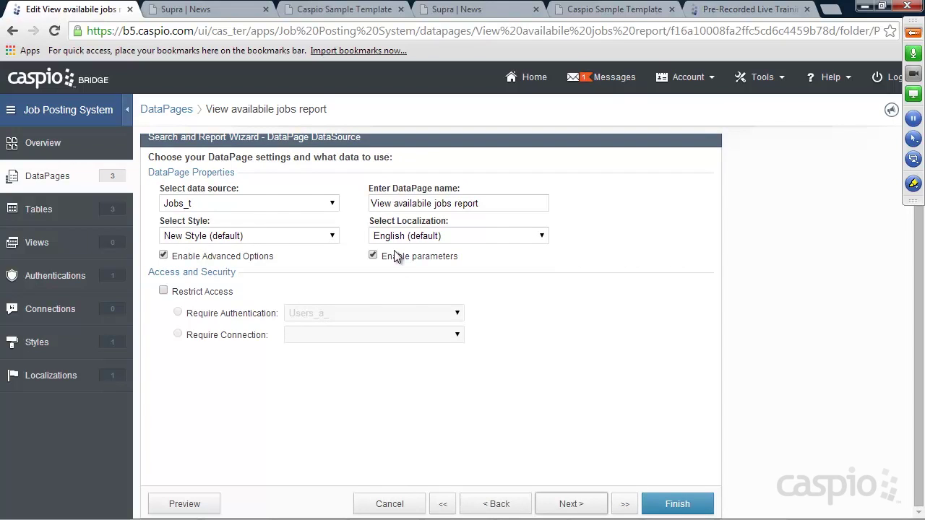
left_click(626, 504)
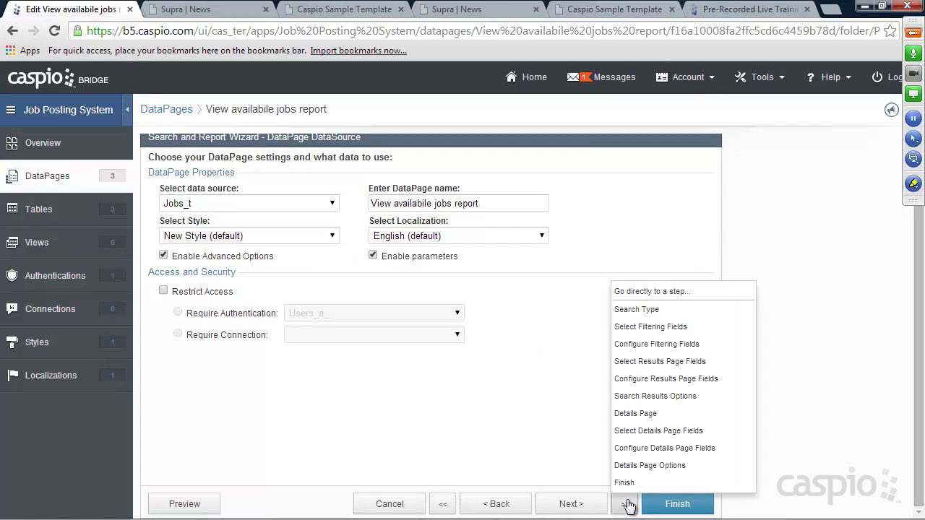
left_click(665, 448)
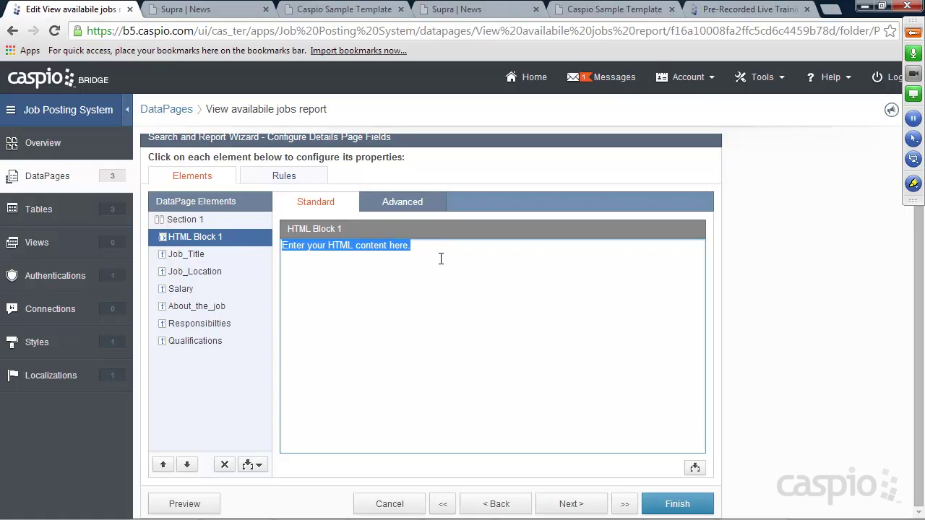
Step: Write an Apply link in HTML Block 1 with href set to apply.html?jid=
type("<a href=\"\">")
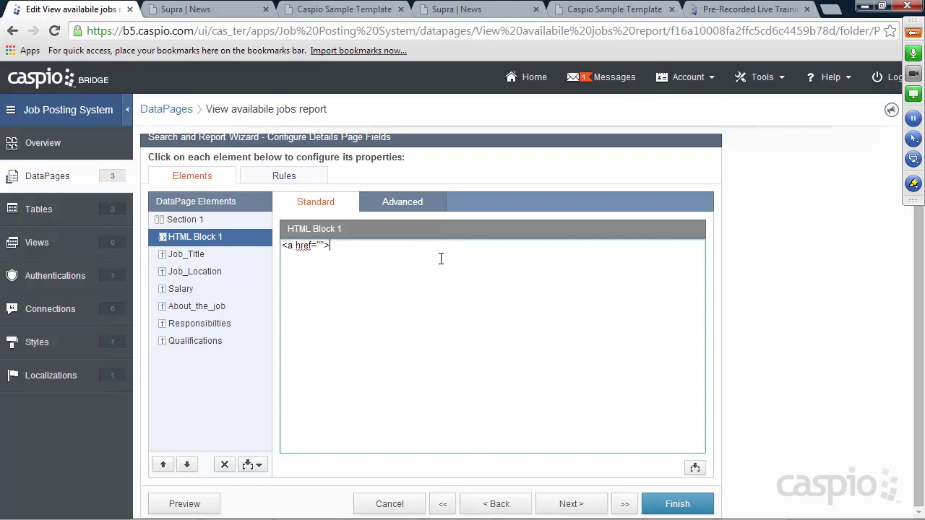
type("Apply</a>")
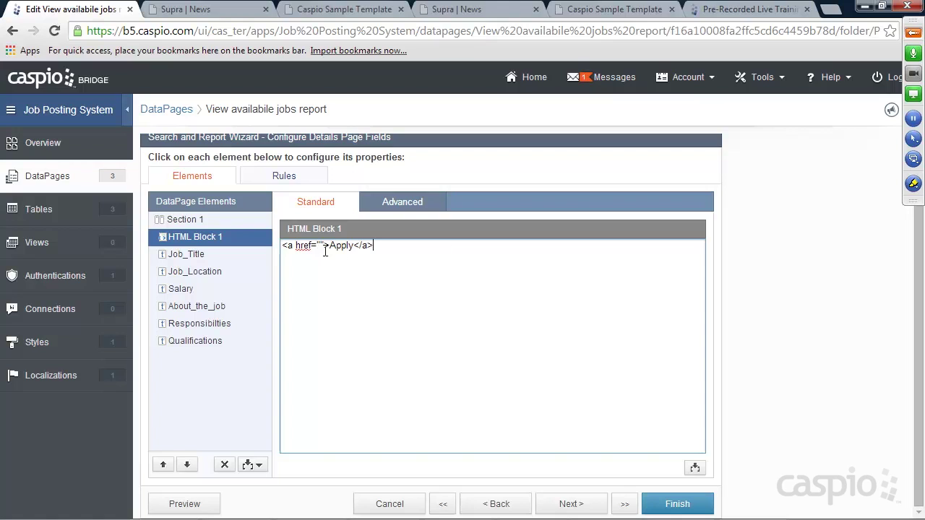
left_click(320, 246)
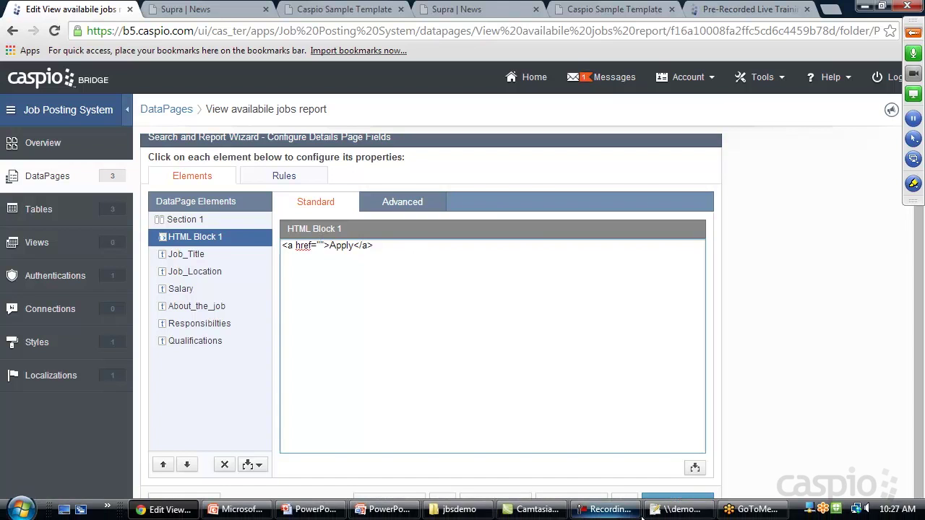
left_click(680, 516)
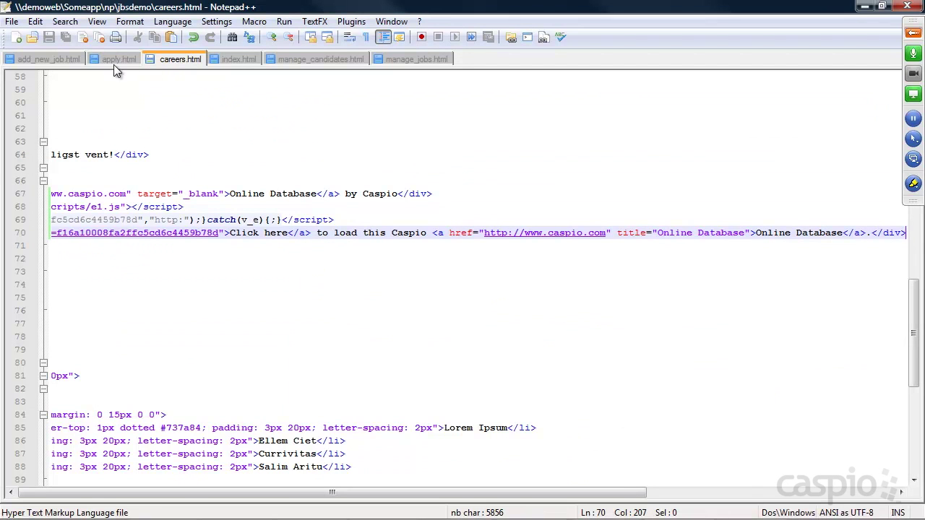
left_click(114, 64)
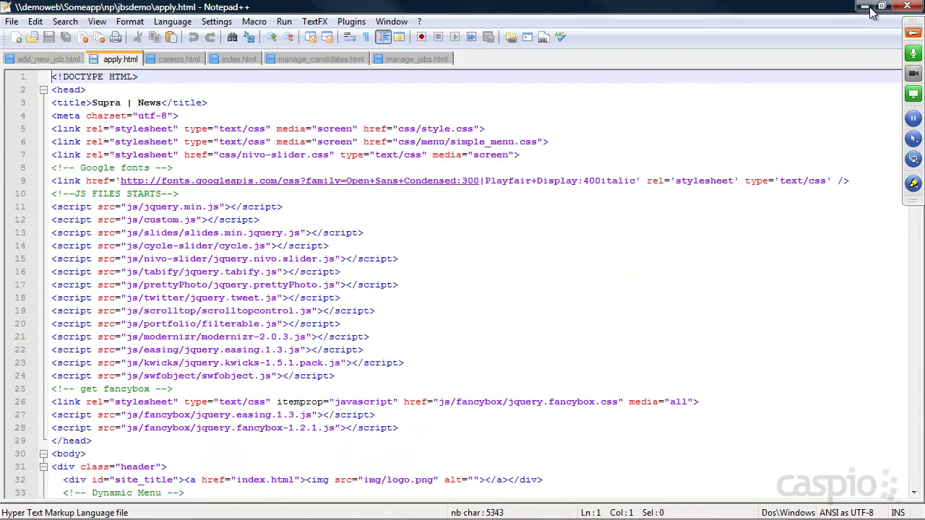
left_click(866, 7)
left_click(321, 247)
type("apply.html")
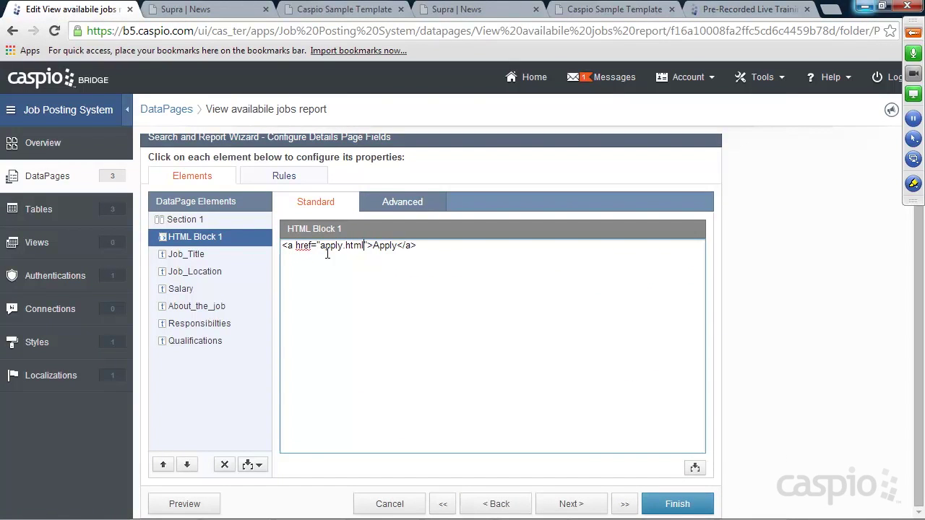
type("?jid=")
Step: Insert the Job_ID field as String after jid= in the link
left_click(694, 469)
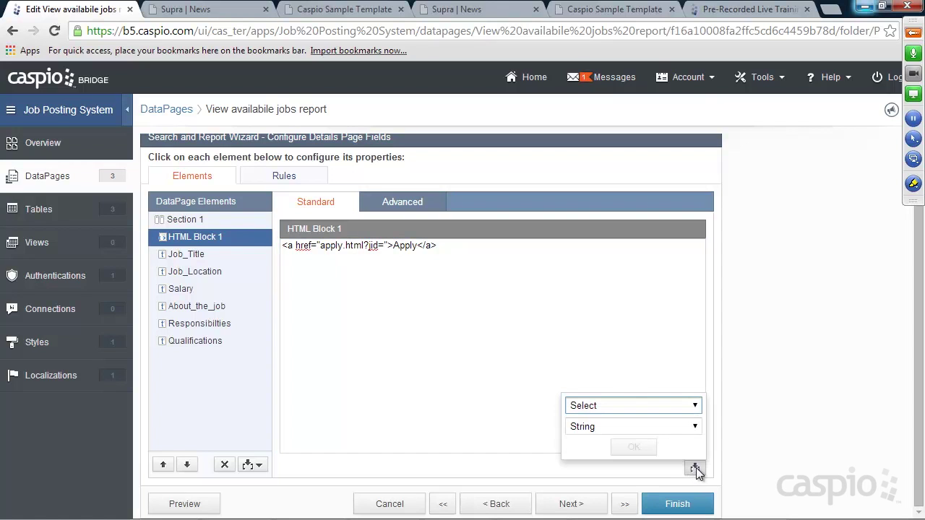
left_click(694, 406)
left_click(595, 217)
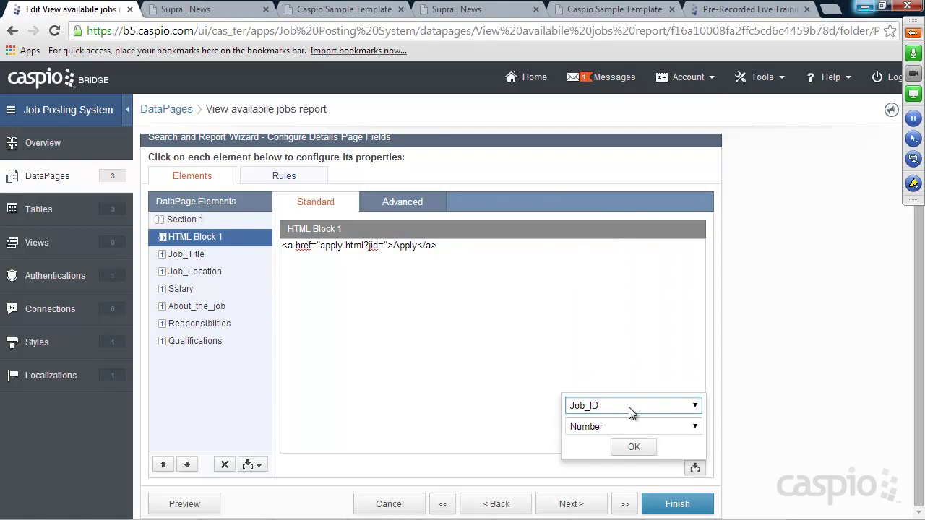
left_click(633, 426)
left_click(608, 441)
left_click(629, 447)
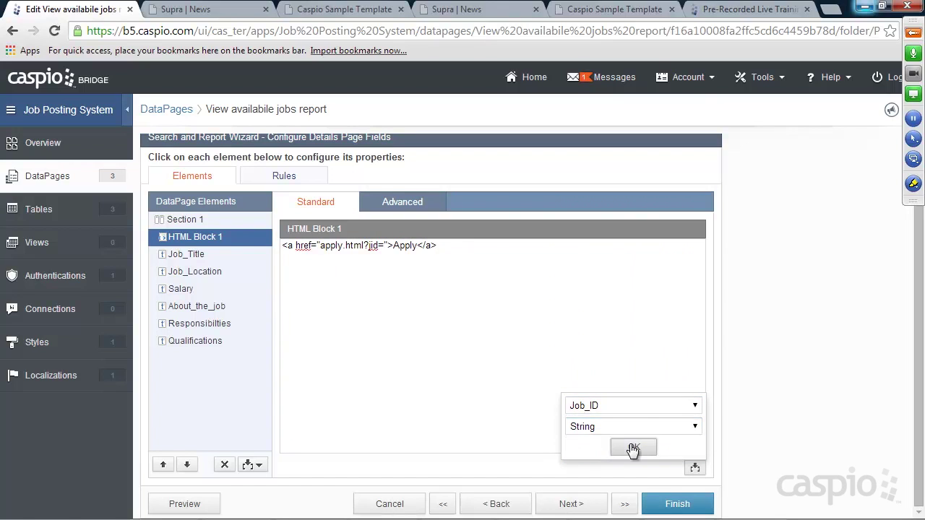
left_click(530, 247)
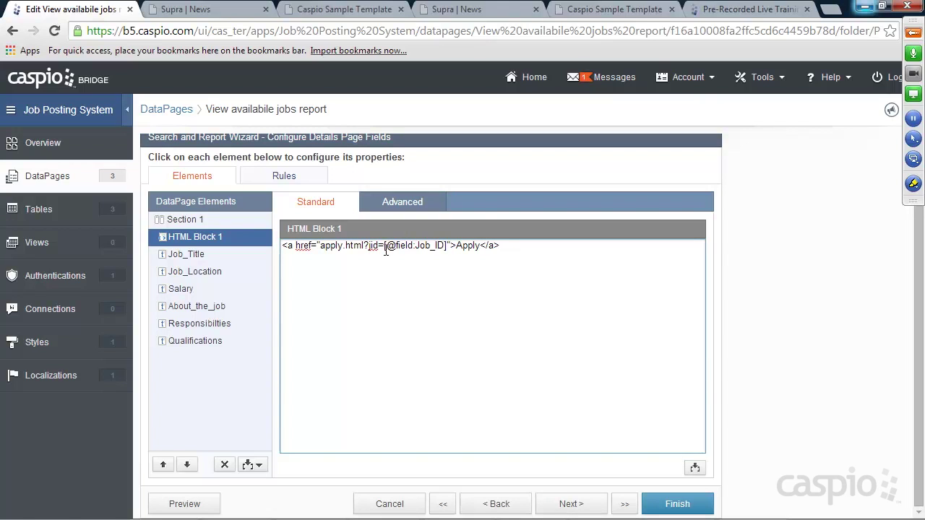
left_click_drag(383, 246, 450, 246)
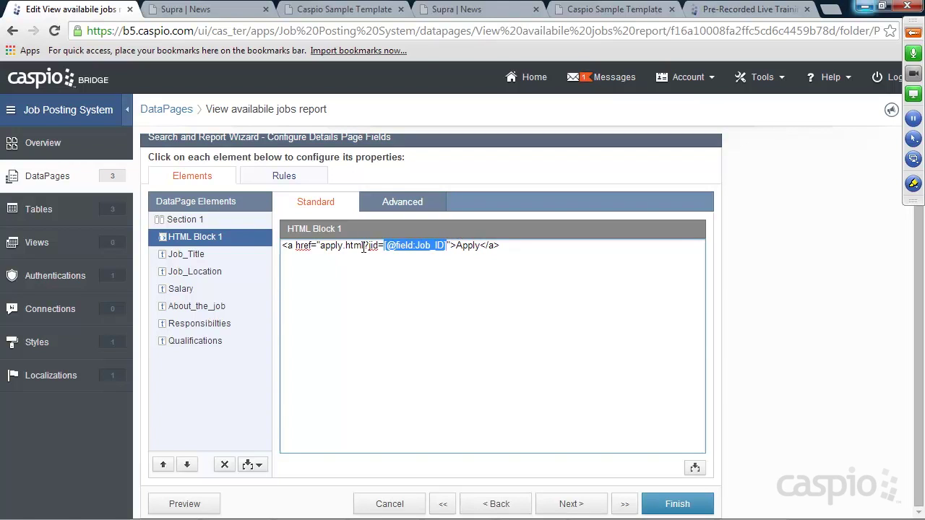
left_click(504, 246)
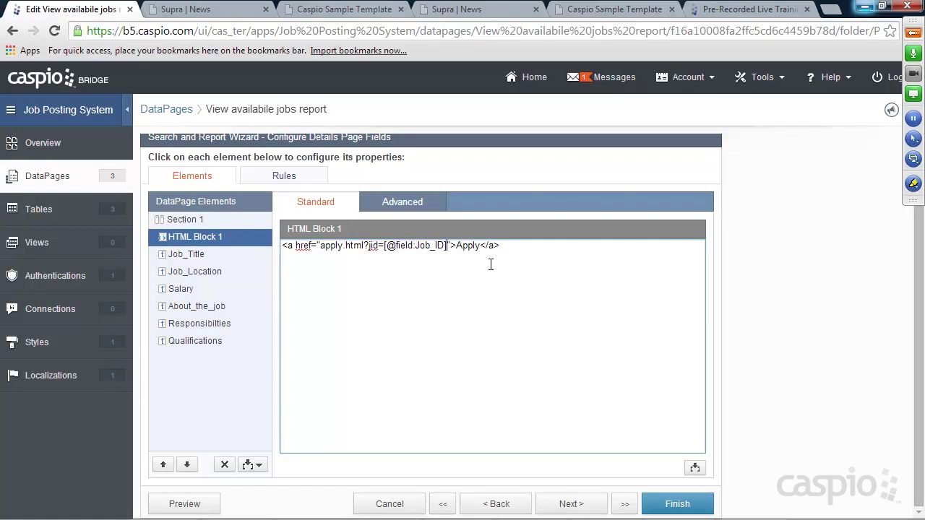
type("&jt=")
left_click(695, 468)
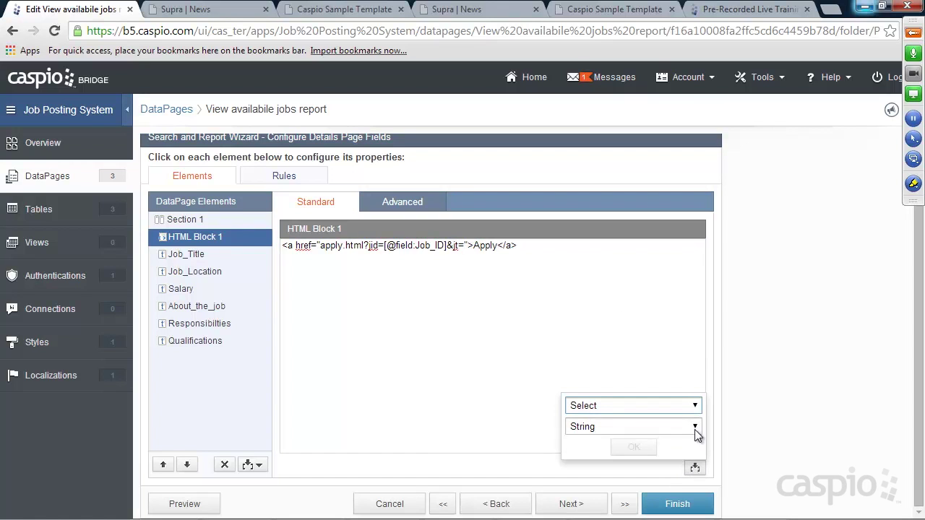
left_click(695, 406)
left_click(609, 231)
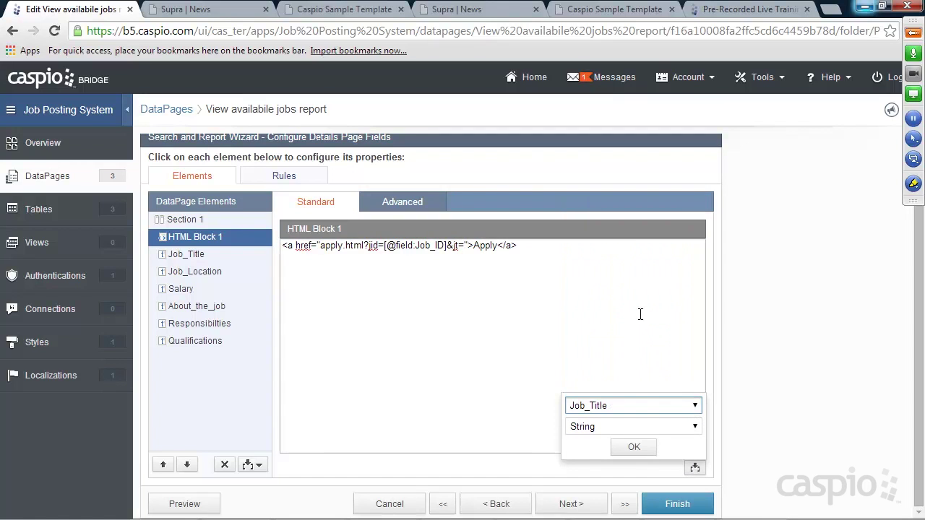
left_click(634, 447)
left_click(611, 244)
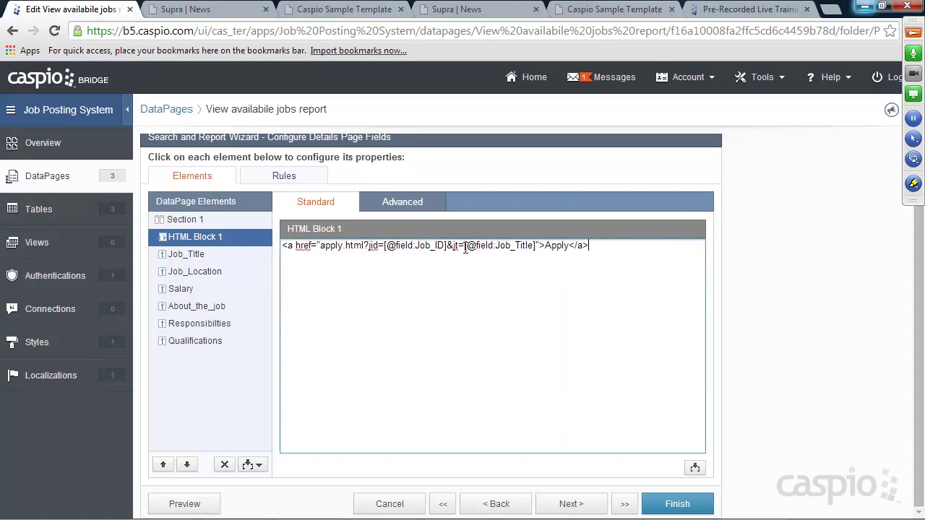
left_click(227, 10)
left_click(55, 32)
Step: Open the Marketing Manager details page from the Careers job list
left_click(175, 275)
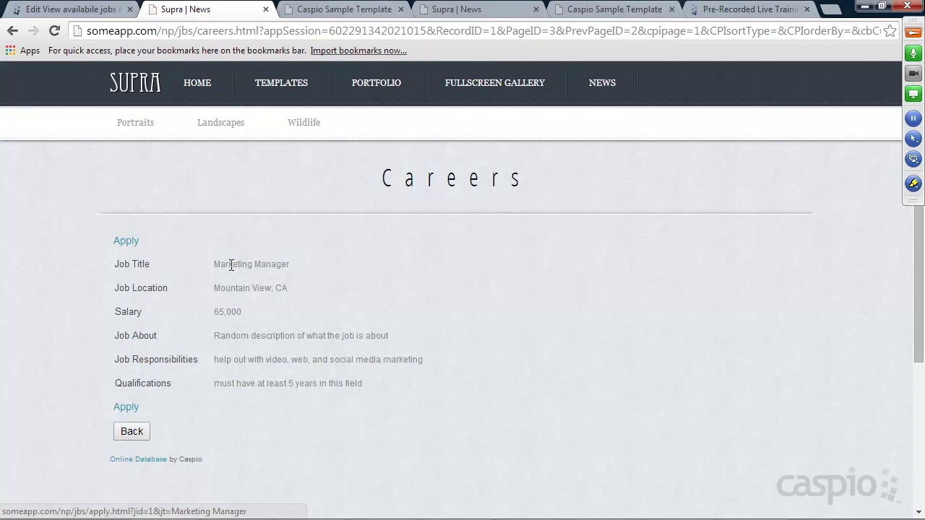
mouse_move(214, 264)
left_mouse_down()
mouse_move(293, 263)
mouse_move(215, 264)
left_mouse_up()
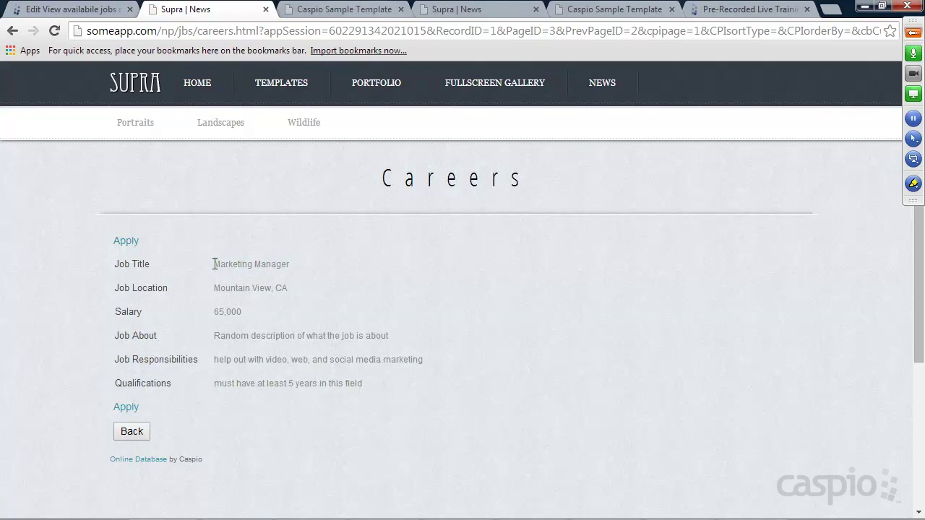
Step: Follow the Apply link, confirm the 'Applying for Marketing Manager' heading, then return to Caspio
left_click(127, 241)
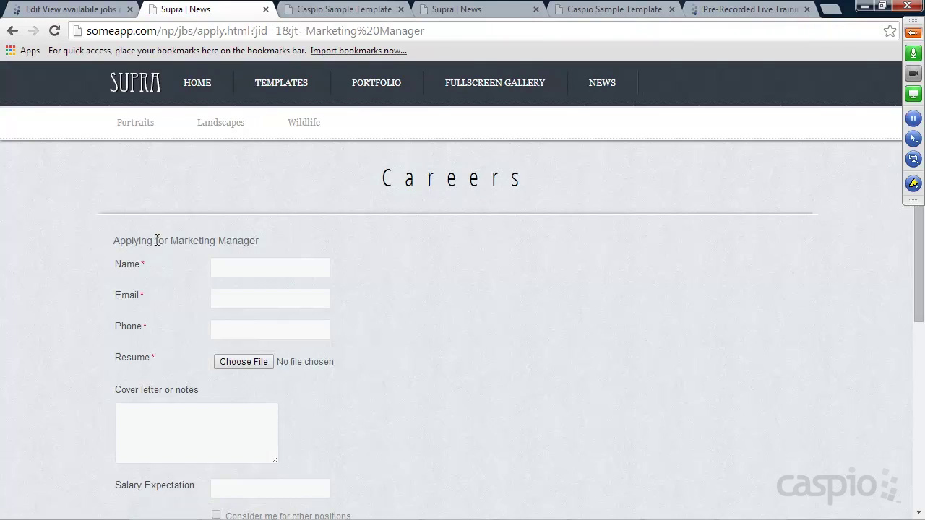
left_click_drag(172, 240, 261, 240)
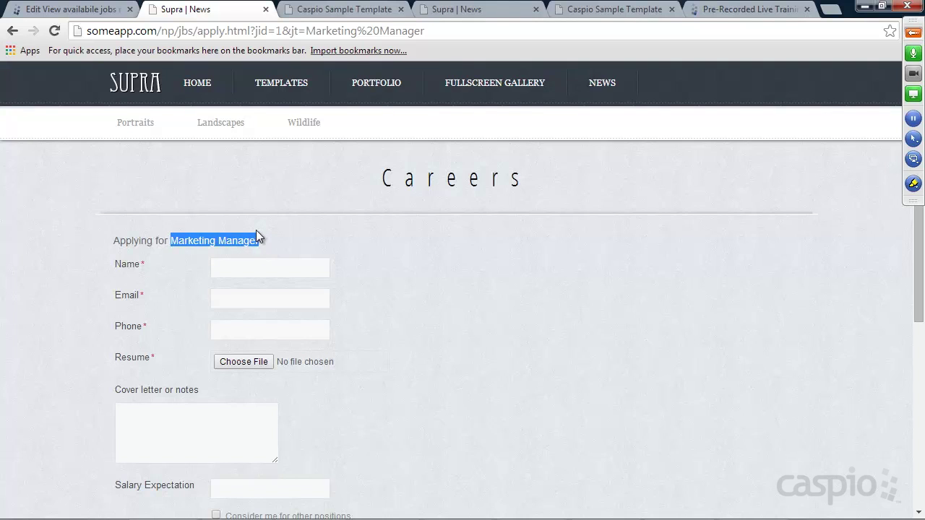
left_click(330, 244)
scroll(331, 244, "down", 1)
left_click(232, 198)
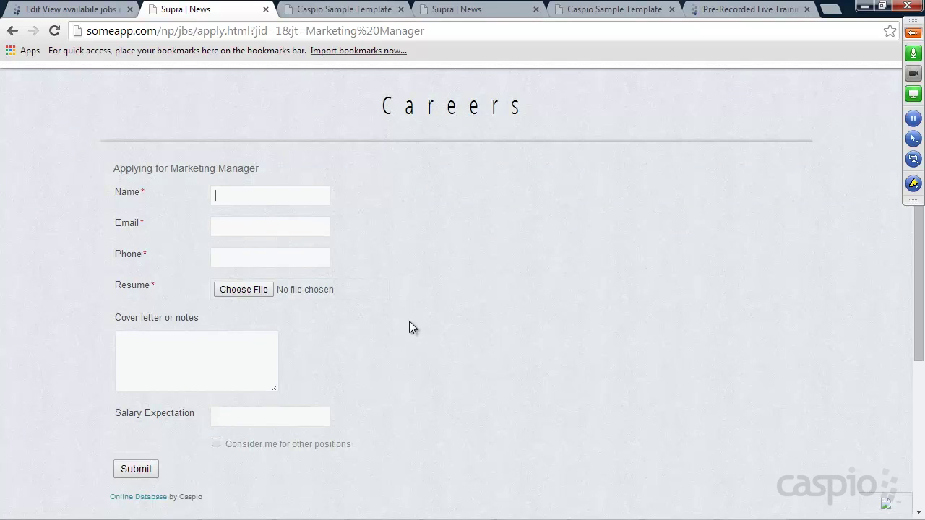
left_click(98, 8)
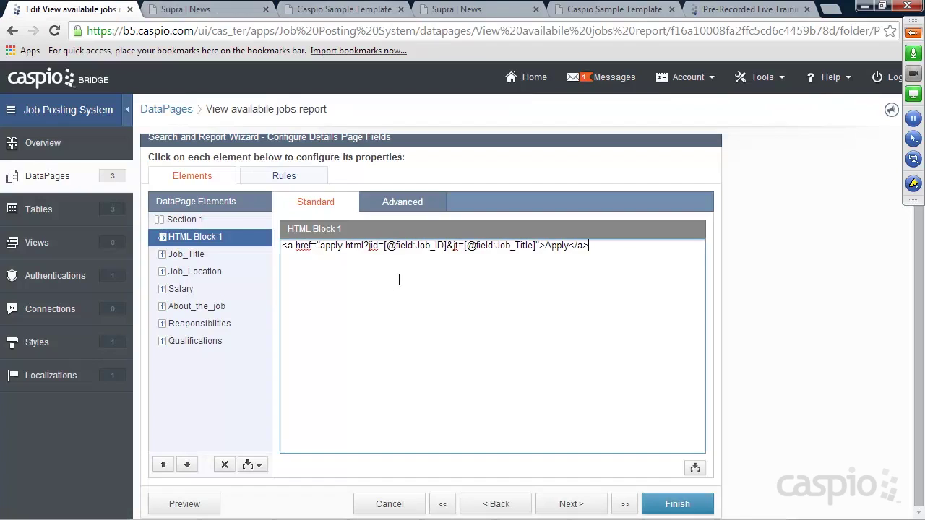
Step: Finish the jobs report DataPage, reload Careers to check the Apply link, then view Tables
left_click(677, 505)
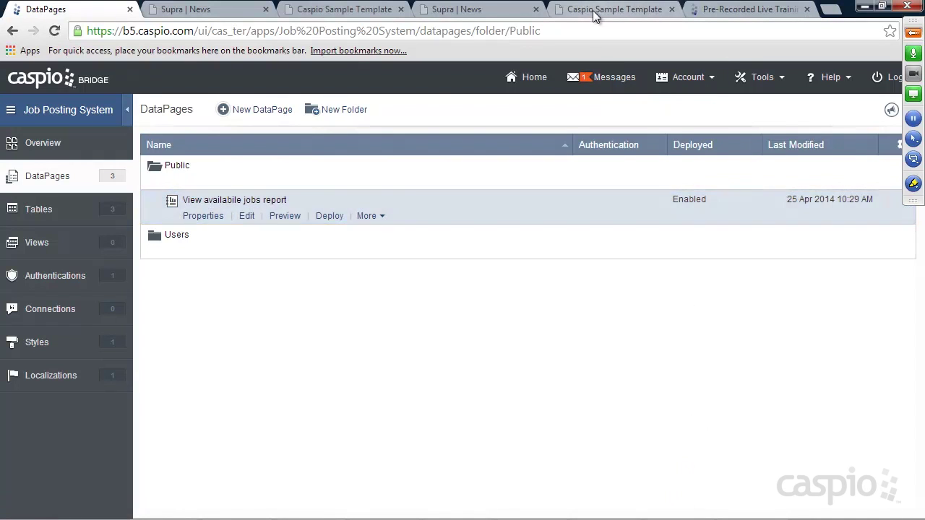
left_click(509, 13)
left_click(56, 31)
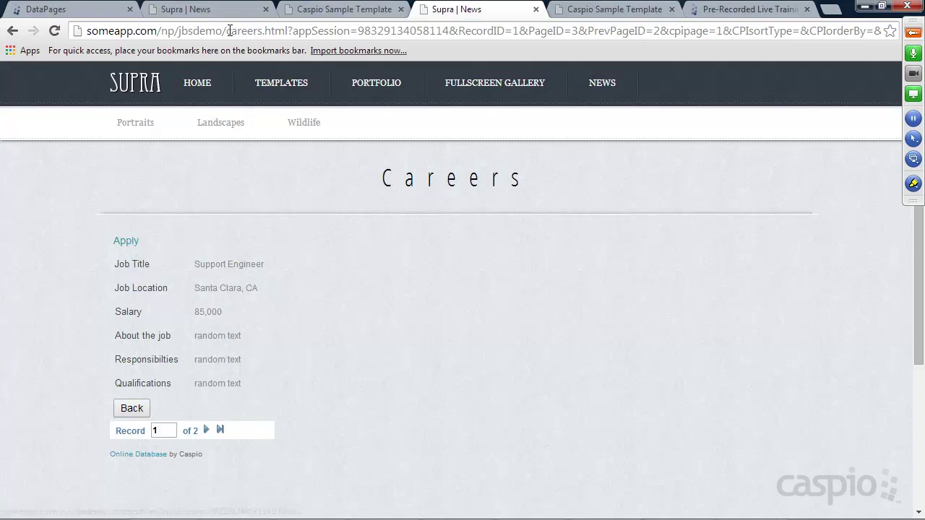
left_click(56, 11)
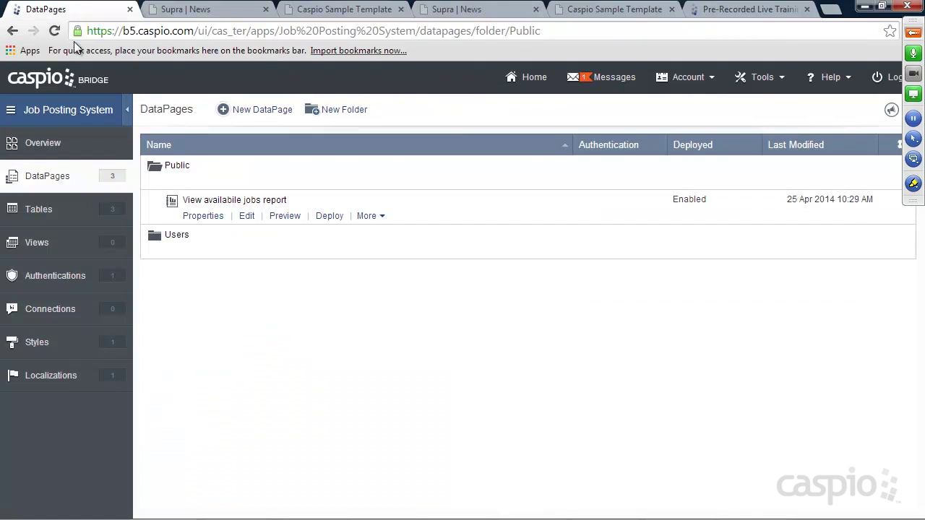
left_click(36, 214)
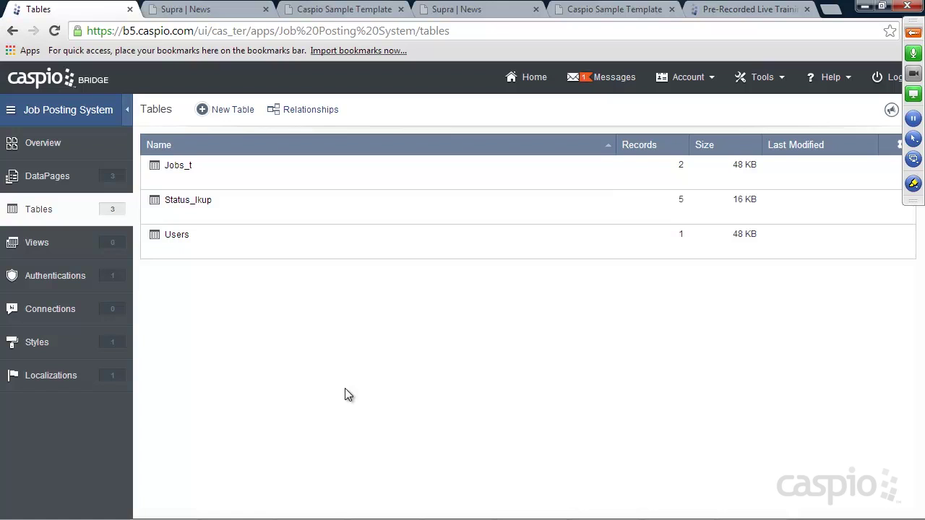
Step: Start a new table design with a Number field Job_ID
left_click(229, 114)
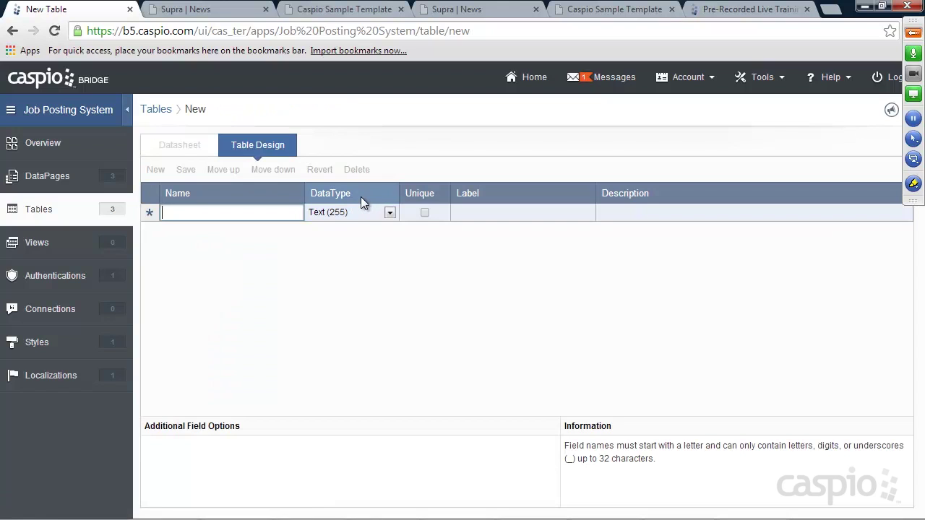
type("Job_ID")
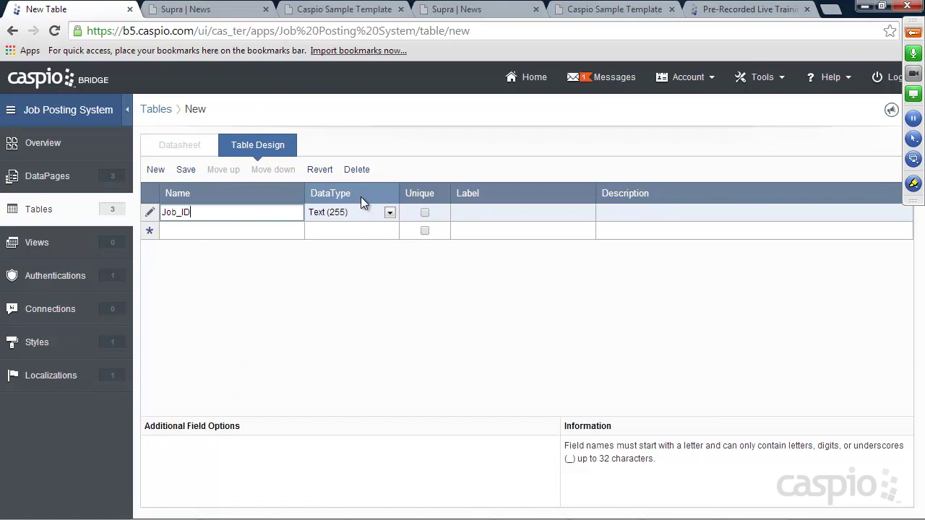
left_click(346, 217)
left_click(336, 272)
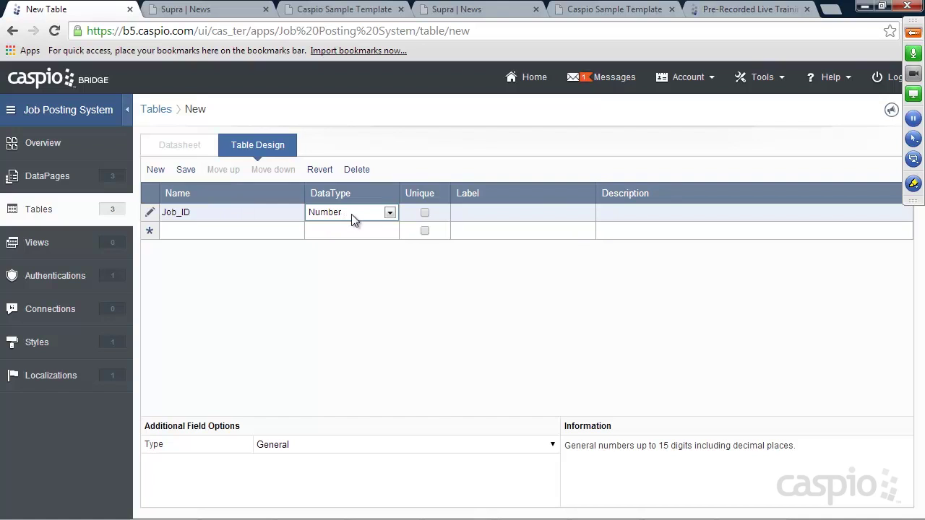
Step: Add the Name, Email and Phone fields to the table design
left_click(240, 230)
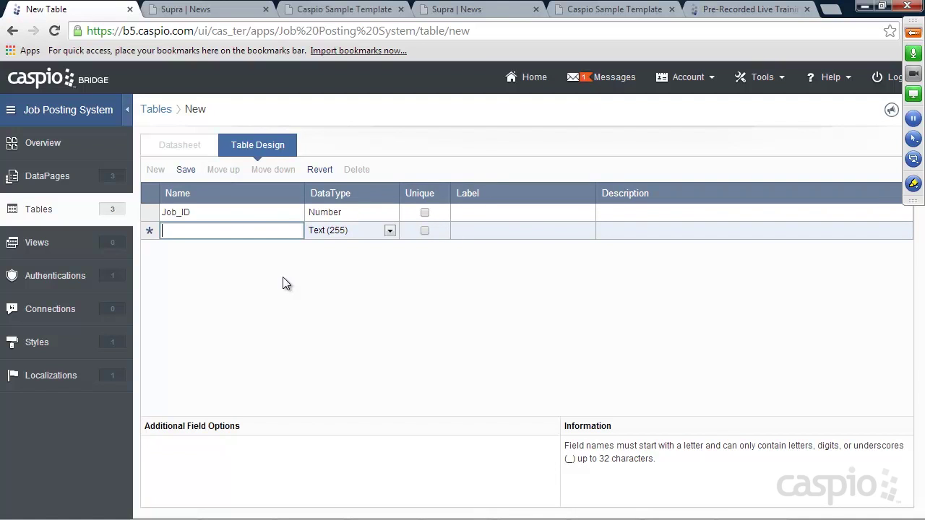
type("Candidate")
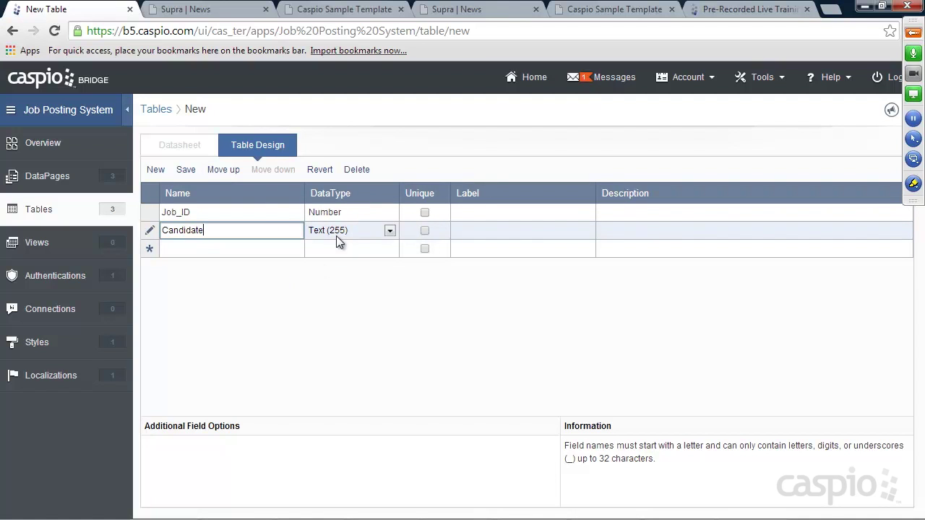
left_click(211, 9)
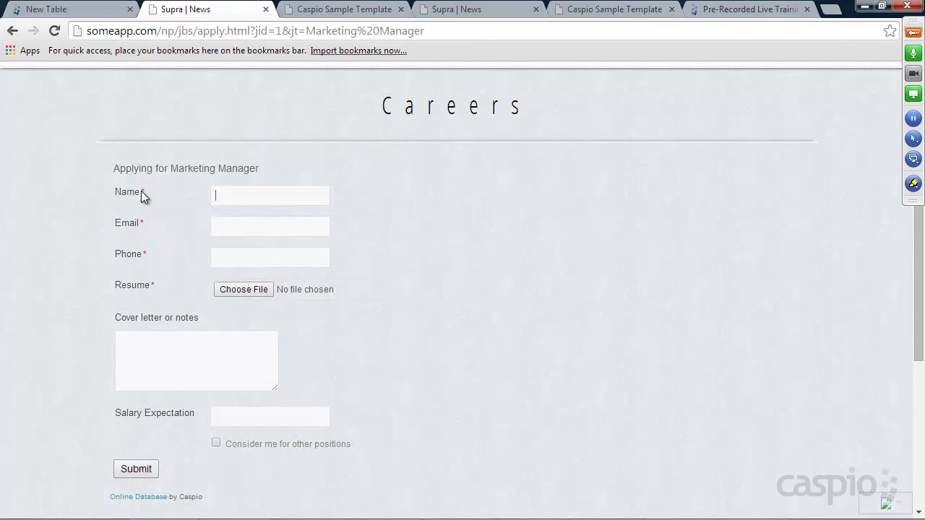
left_click(74, 8)
key("ctrl+a")
type("Name")
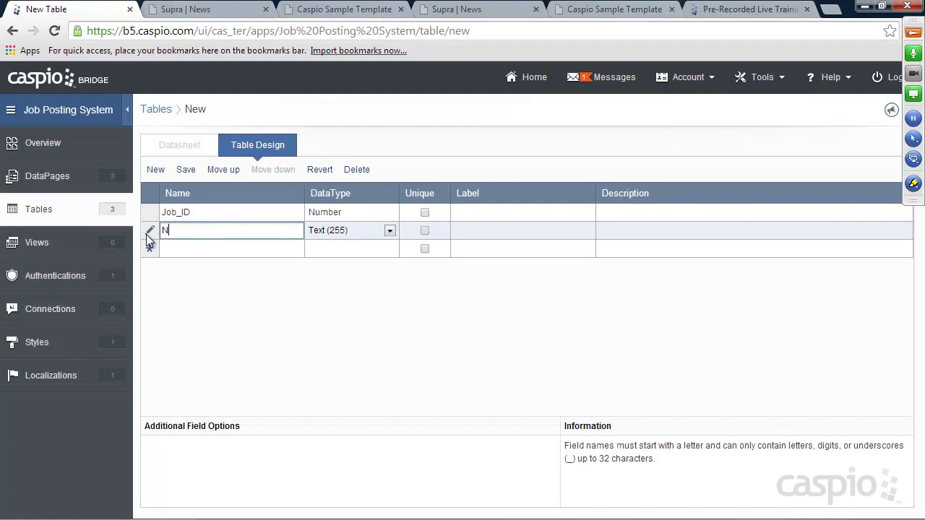
left_click(178, 251)
type("Email")
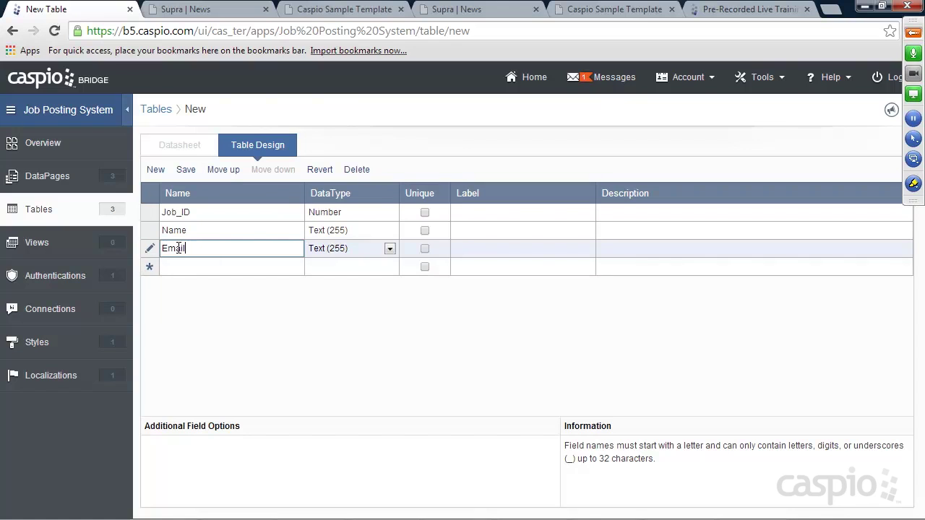
left_click(215, 267)
type("Phone")
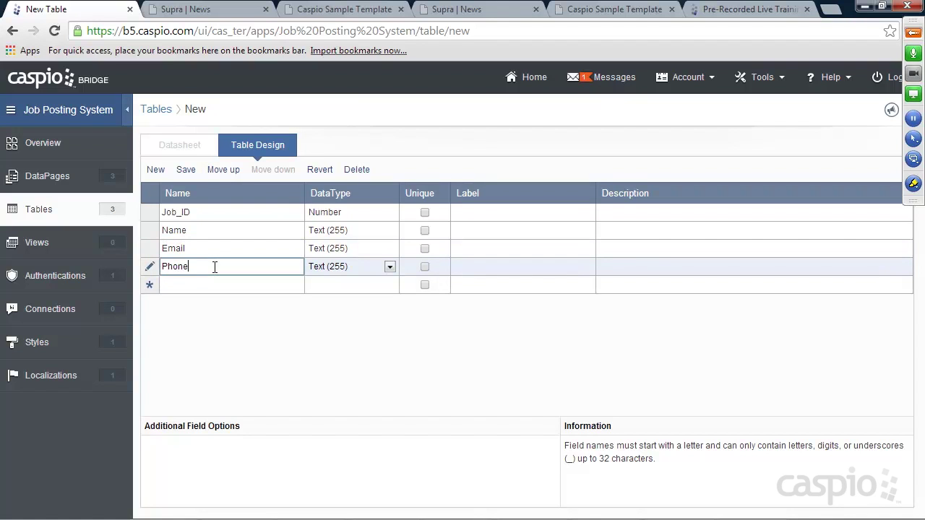
left_click(215, 286)
Step: Add Resume as a File field and Cover_Letter as Text (64000)
type("Resume")
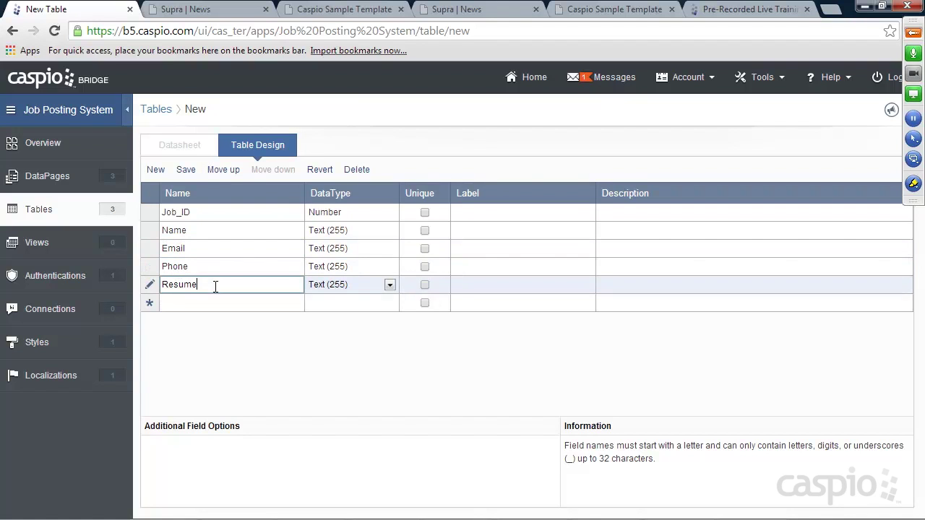
left_click(342, 288)
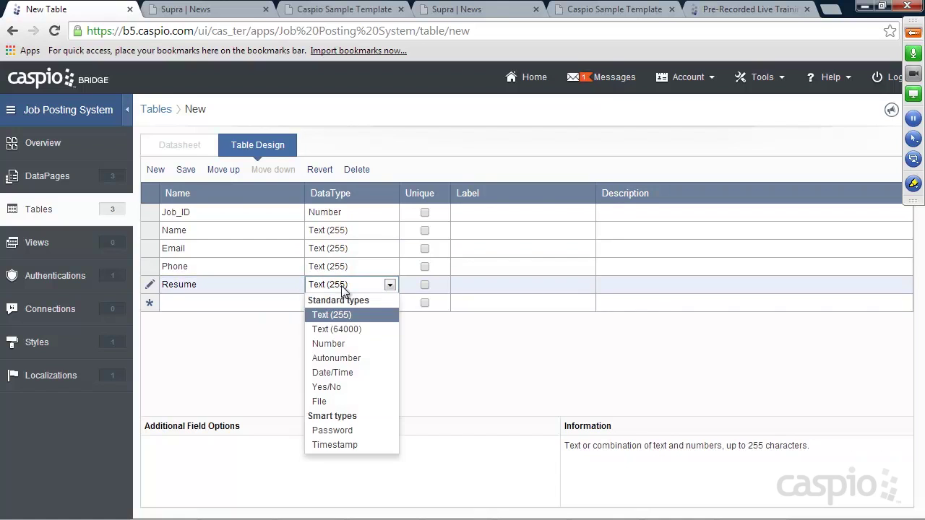
left_click(335, 402)
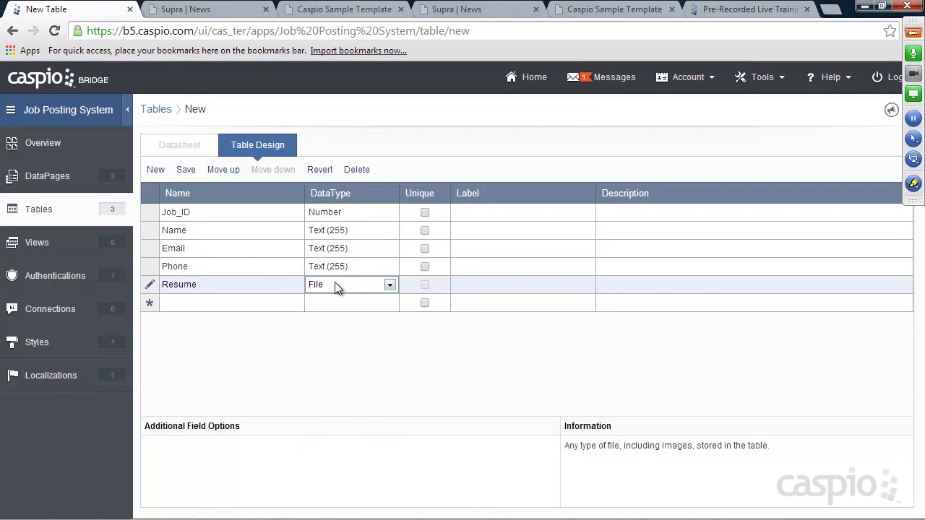
left_click(260, 303)
type("Cover")
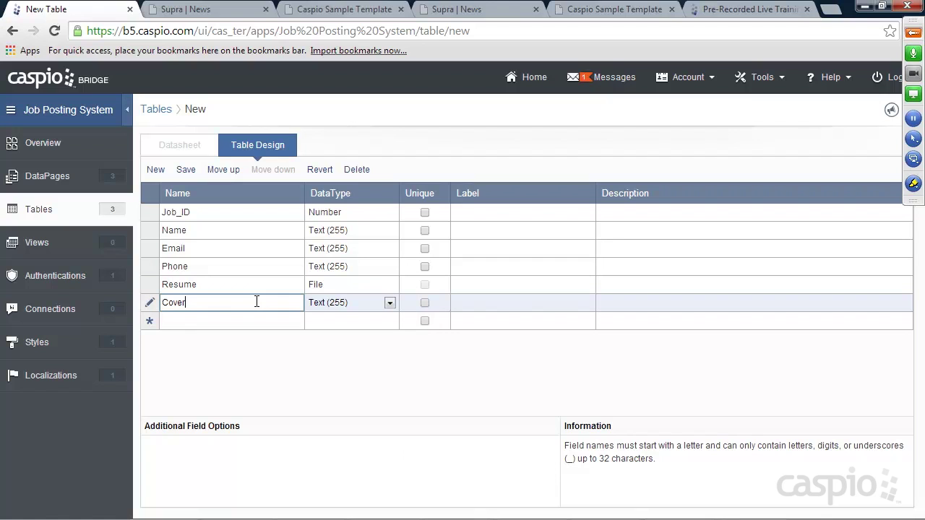
type("_Letter")
left_click(325, 303)
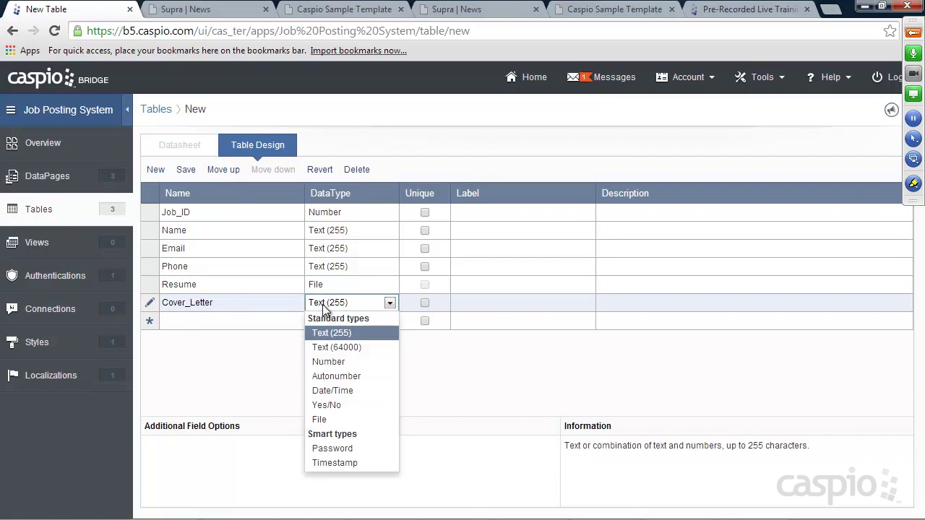
left_click(330, 345)
Step: Add Salary_expectation as Text (255) and Other_positions as a Yes/No field
left_click(203, 321)
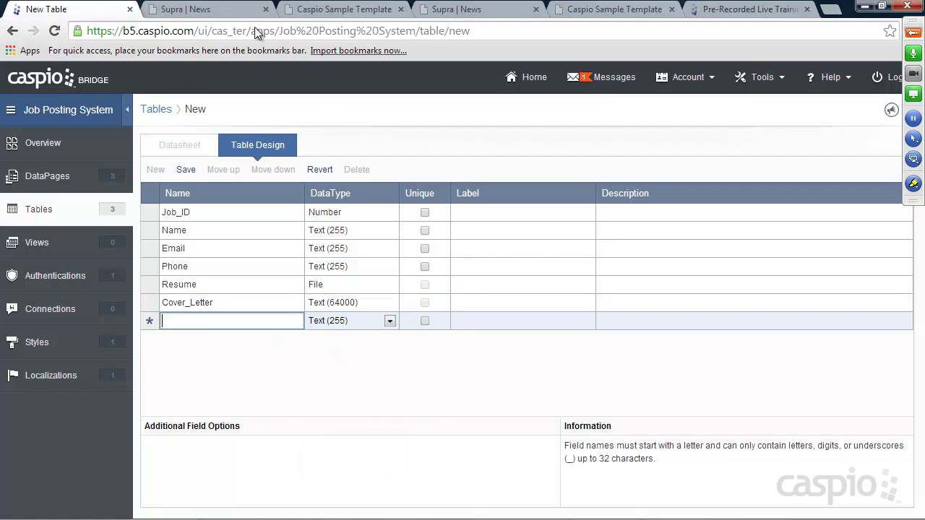
left_click(210, 9)
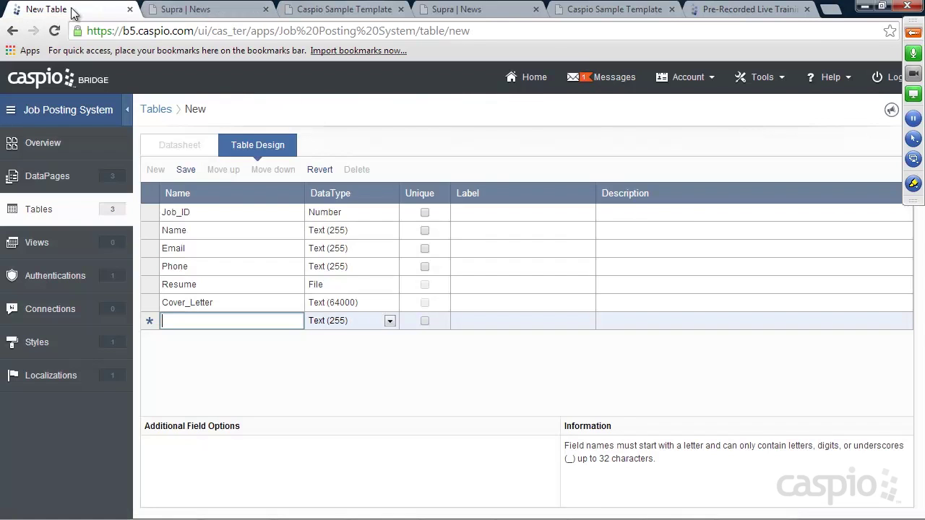
left_click(71, 9)
type("Salary")
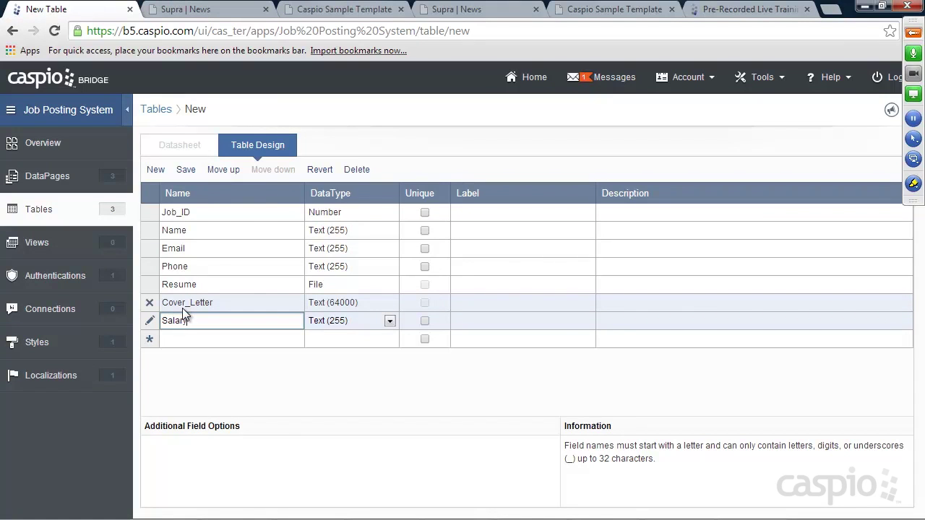
type("_Expectation")
left_click(187, 338)
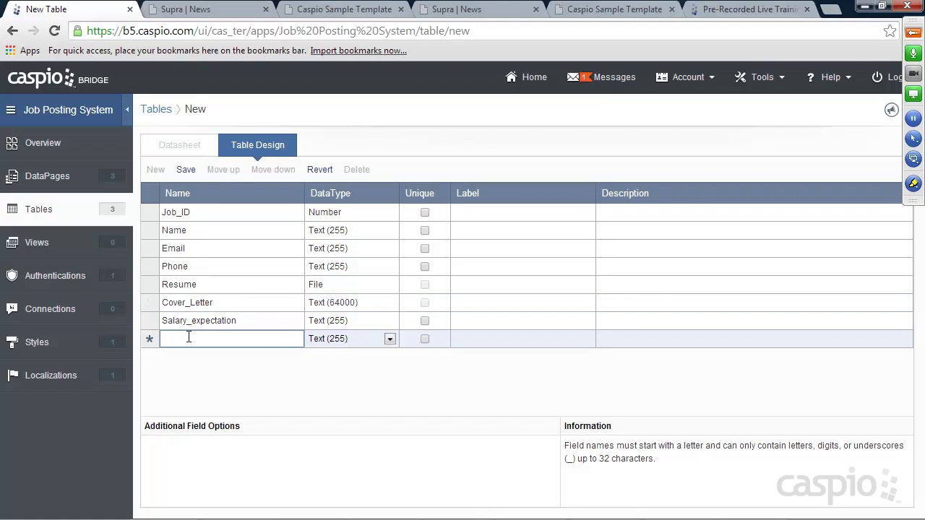
type("Other_positions")
left_click(325, 340)
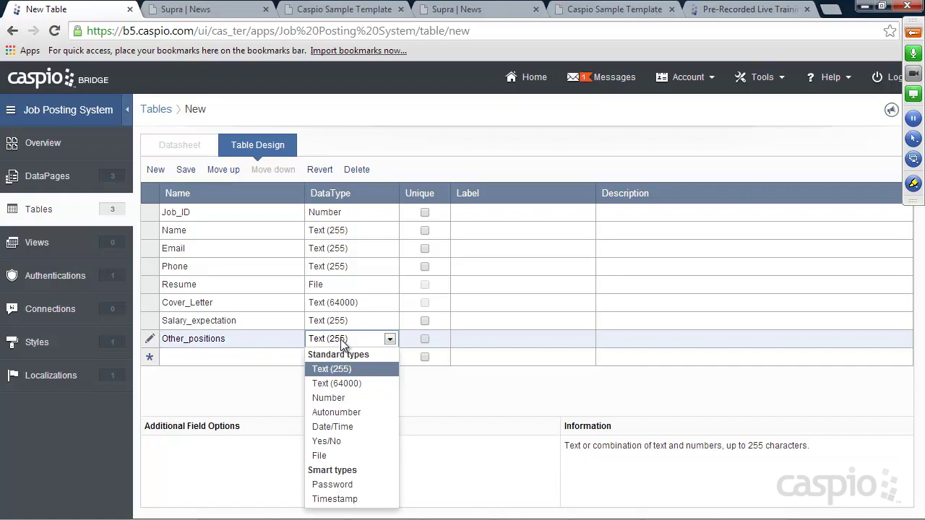
left_click(335, 441)
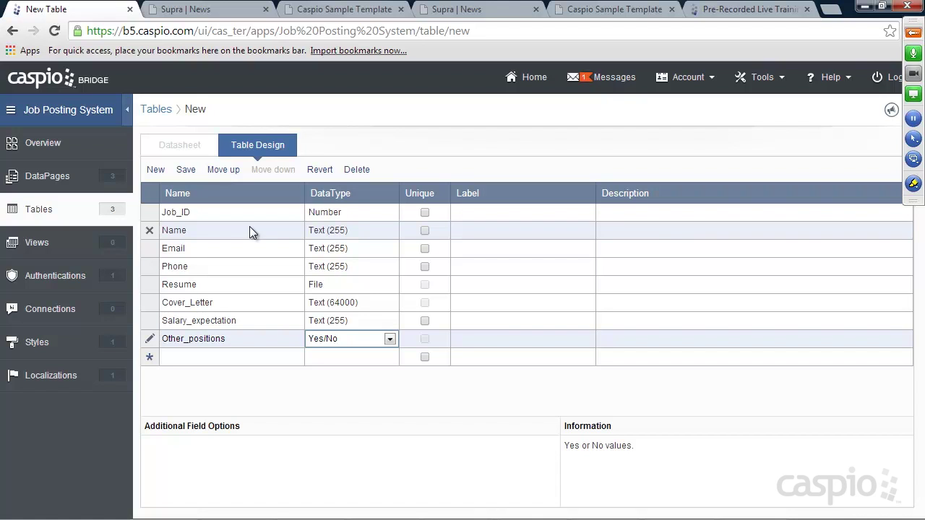
Step: Save the new table under the name Applicants
left_click(186, 170)
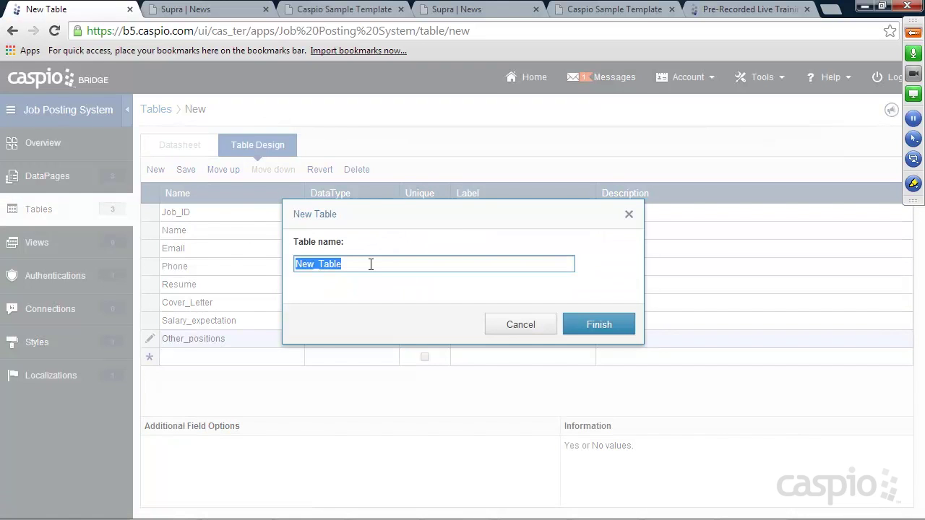
type("Applicants")
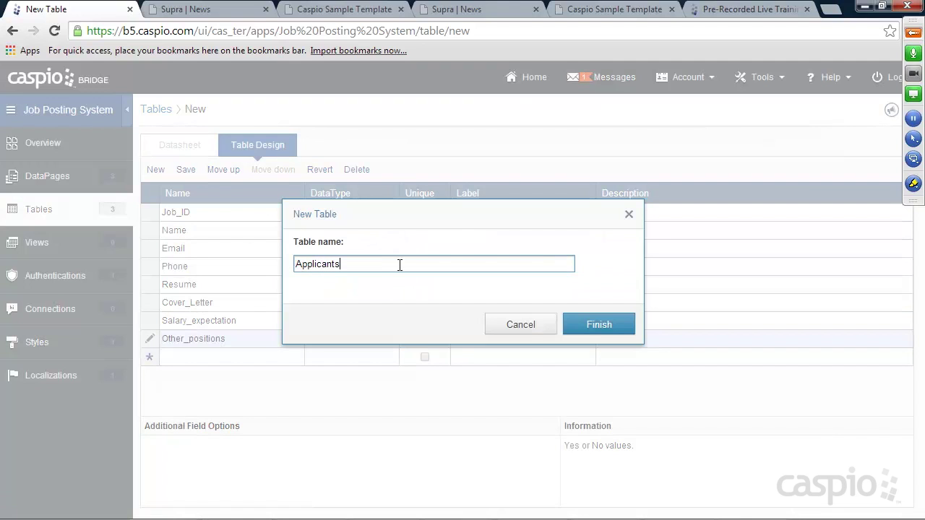
left_click(586, 328)
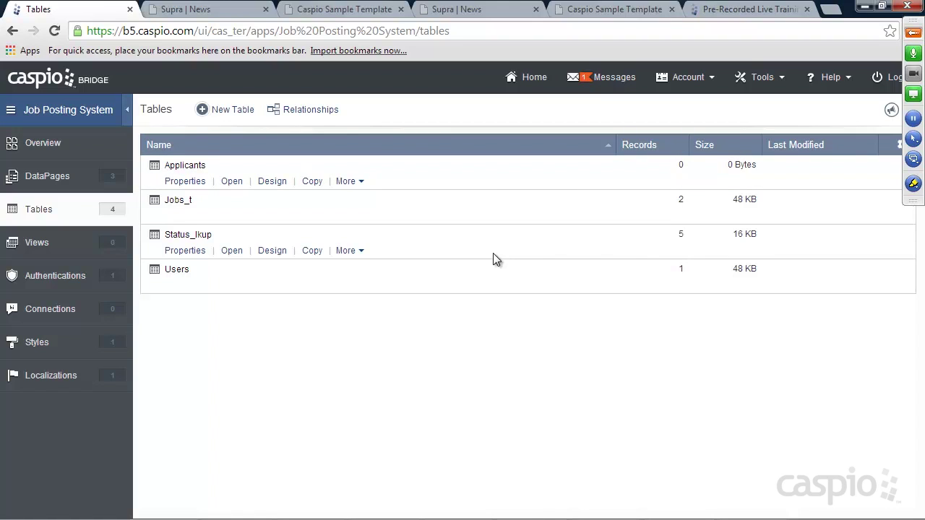
Step: Open the View availabile jobs report for editing from the Public DataPages folder
left_click(22, 175)
mouse_move(155, 190)
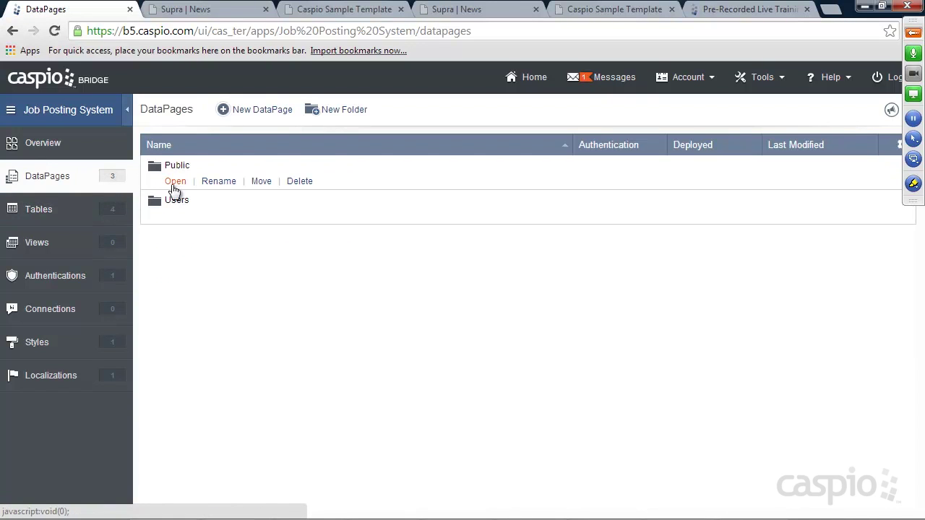
left_click(176, 181)
left_click(246, 217)
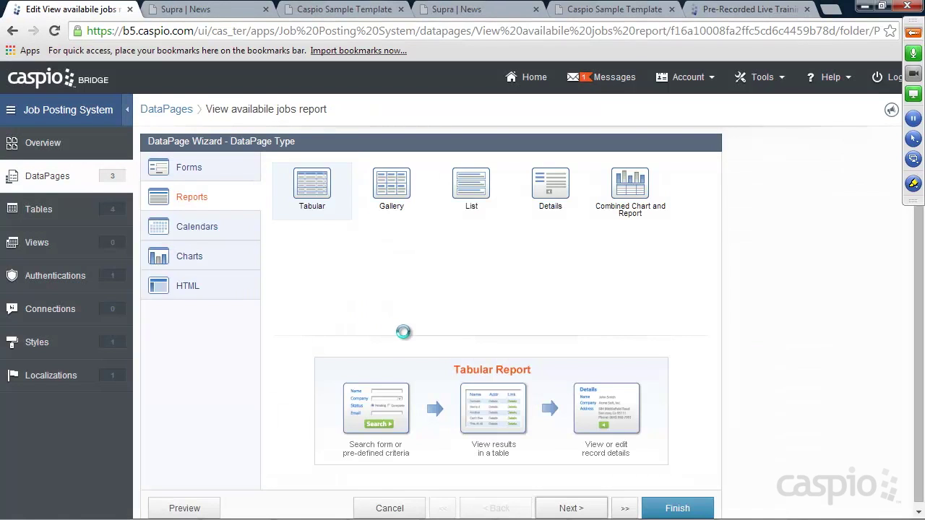
Step: Step through the report wizard to the HTML Block's apply-link code, then finish
left_click(571, 506)
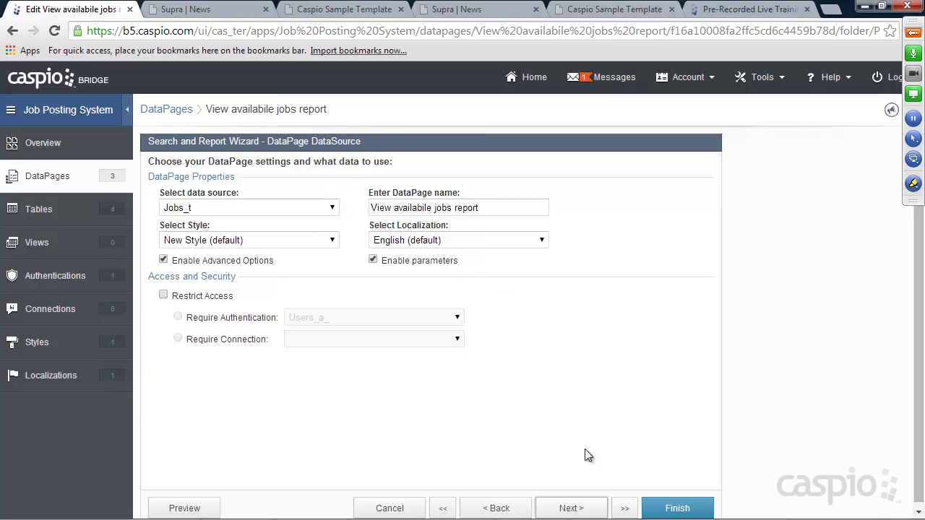
left_click(593, 508)
left_click(593, 509)
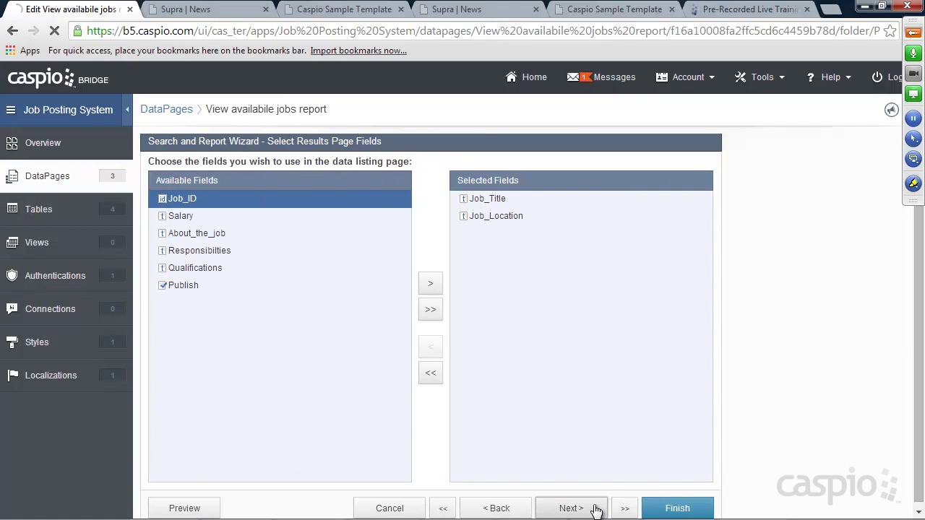
left_click(593, 509)
left_click(593, 509)
left_click(594, 509)
left_click(593, 509)
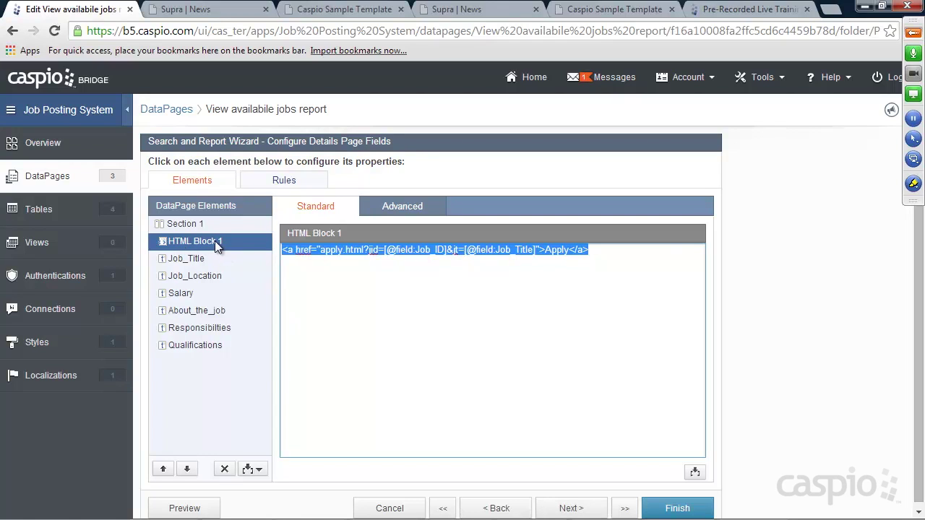
mouse_move(593, 250)
left_mouse_down()
mouse_move(282, 251)
mouse_move(592, 251)
left_mouse_up()
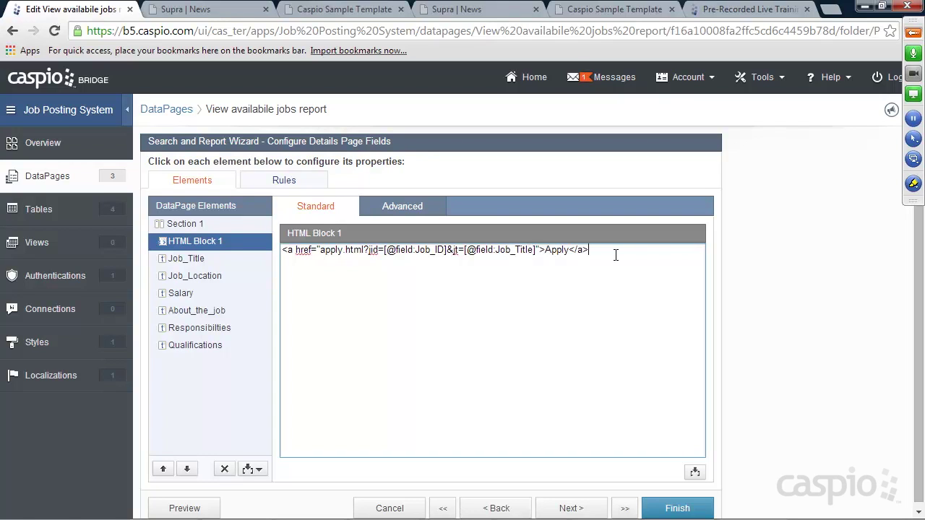
mouse_move(591, 251)
left_mouse_down()
mouse_move(280, 251)
mouse_move(593, 250)
left_mouse_up()
left_click(683, 509)
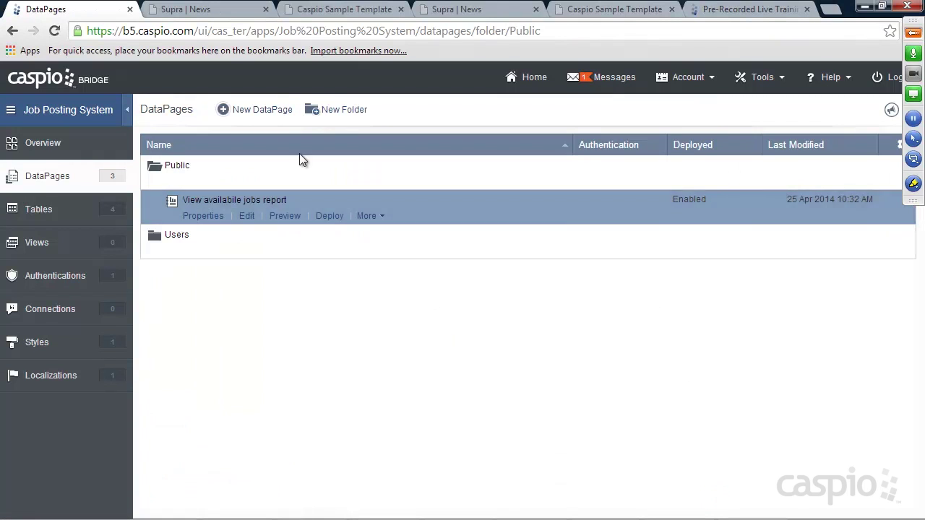
Step: Create a submission form named New Applicant Form on Applicants with parameters enabled
left_click(260, 112)
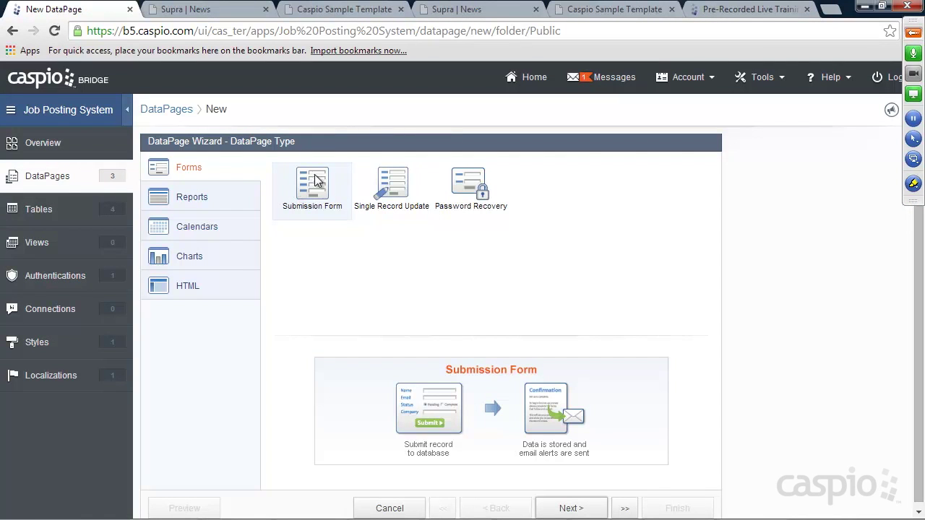
left_click(571, 508)
left_click(233, 203)
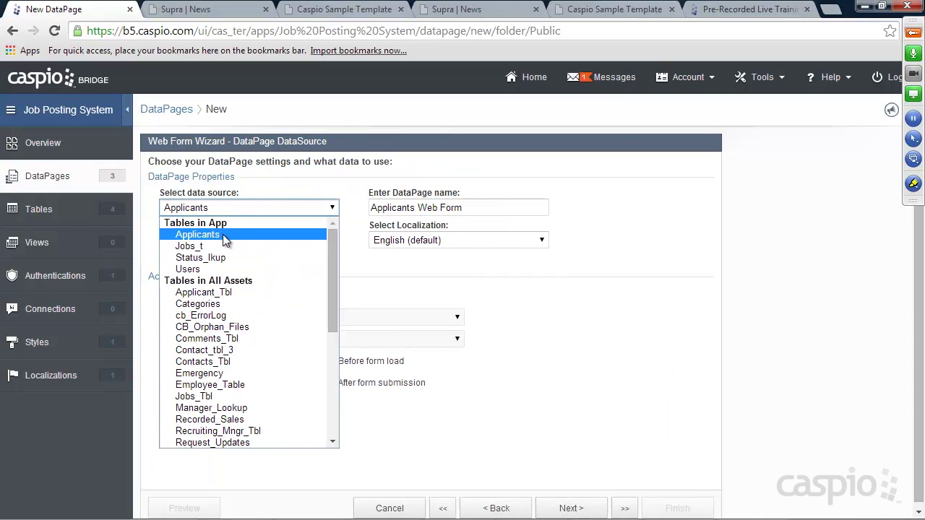
left_click(224, 236)
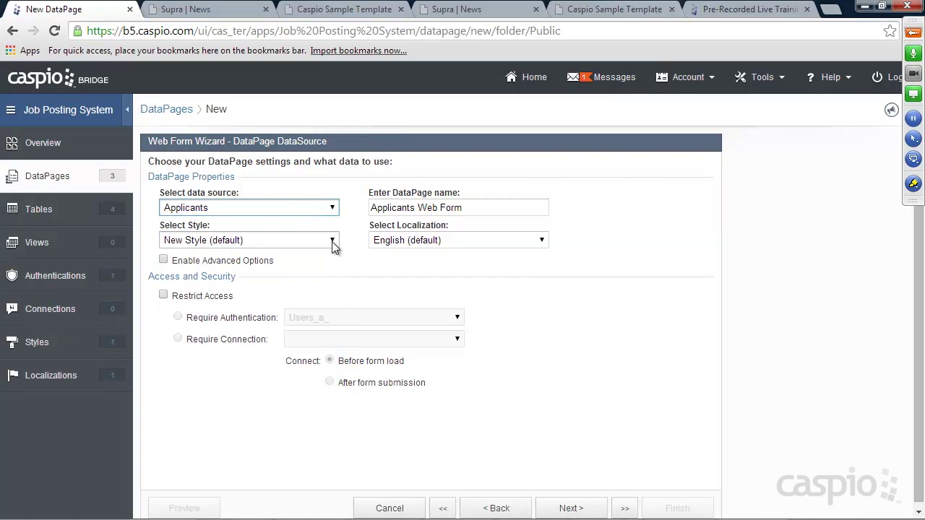
triple_click(465, 209)
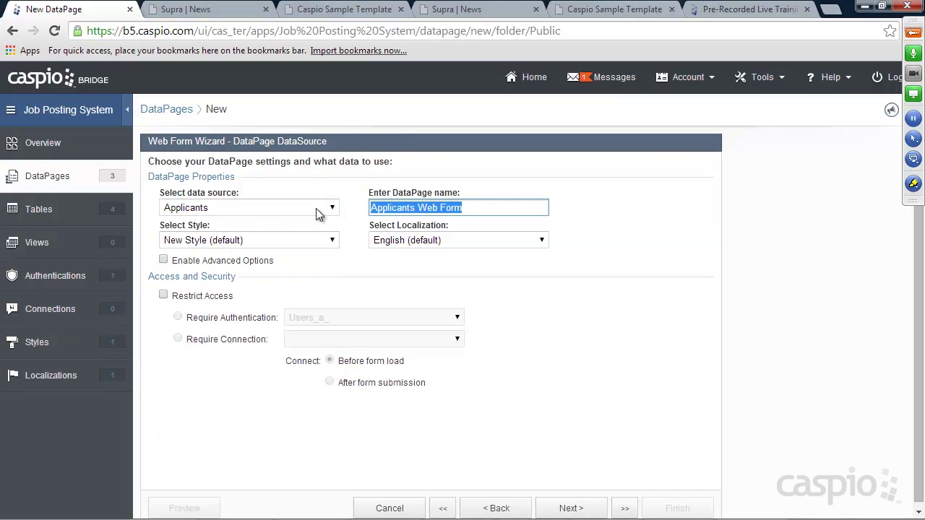
type("New Applicant Form")
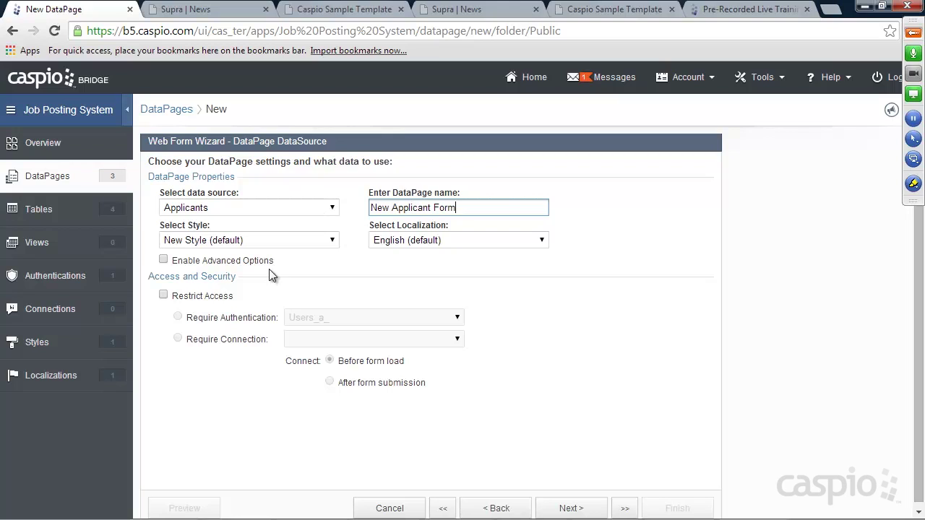
left_click(163, 260)
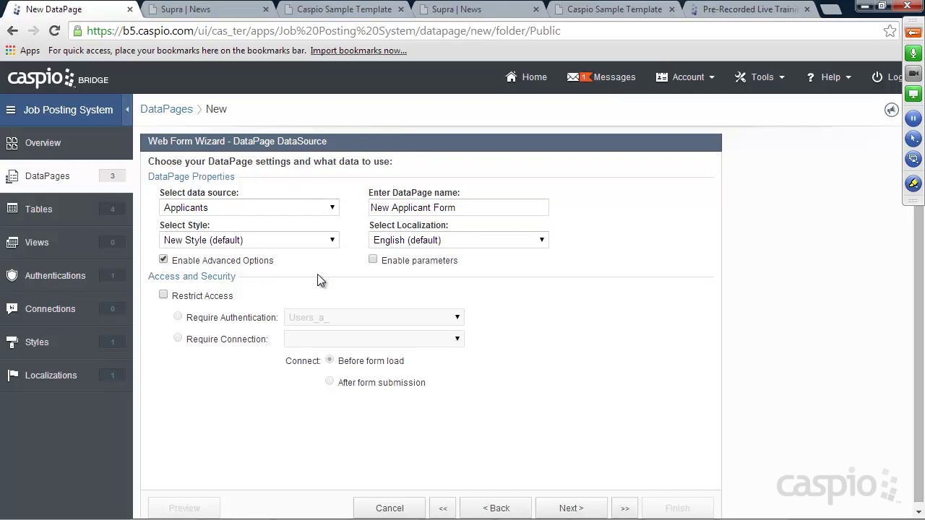
left_click(374, 261)
Step: Add all eight Applicants fields to the form
left_click(576, 509)
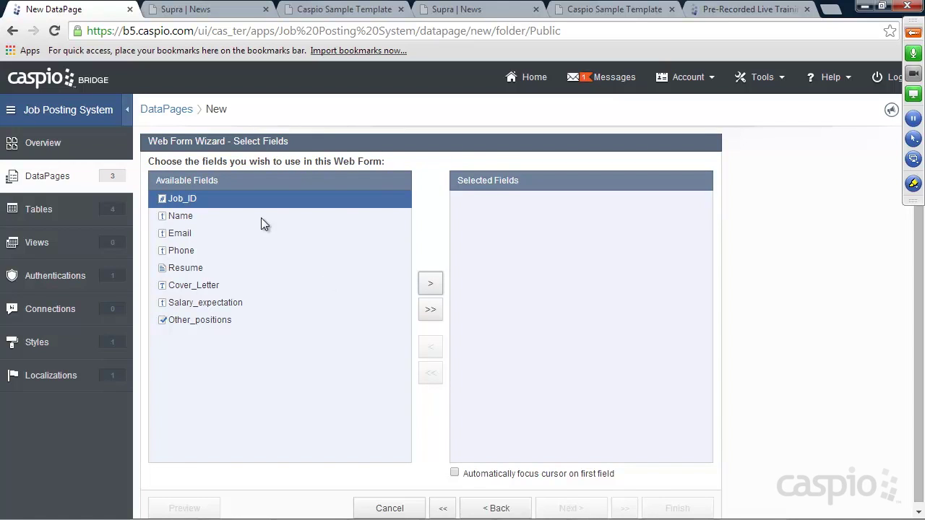
left_click(430, 309)
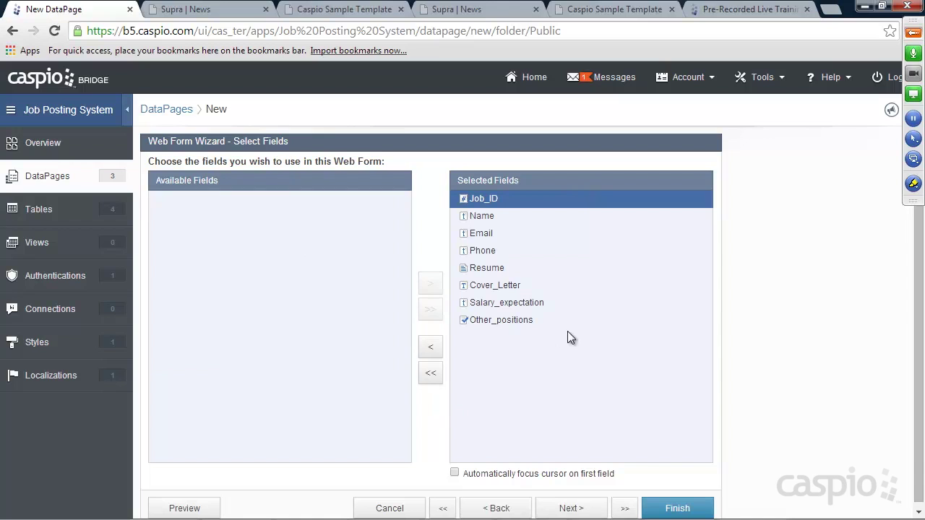
left_click(583, 509)
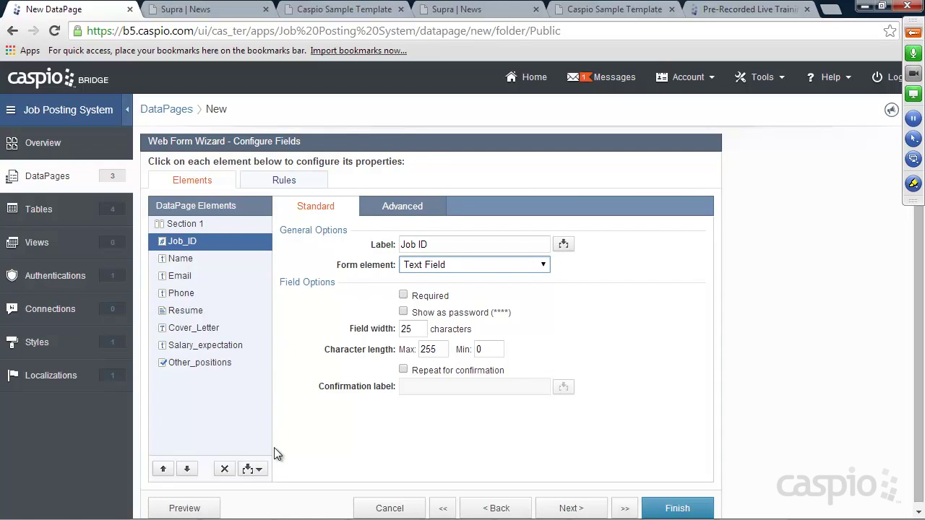
left_click(260, 470)
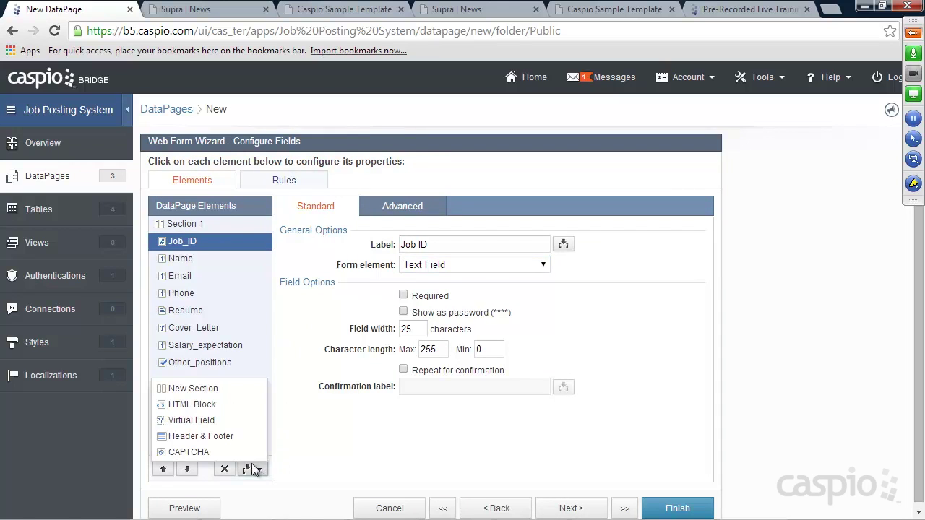
left_click(210, 405)
type("Applying for")
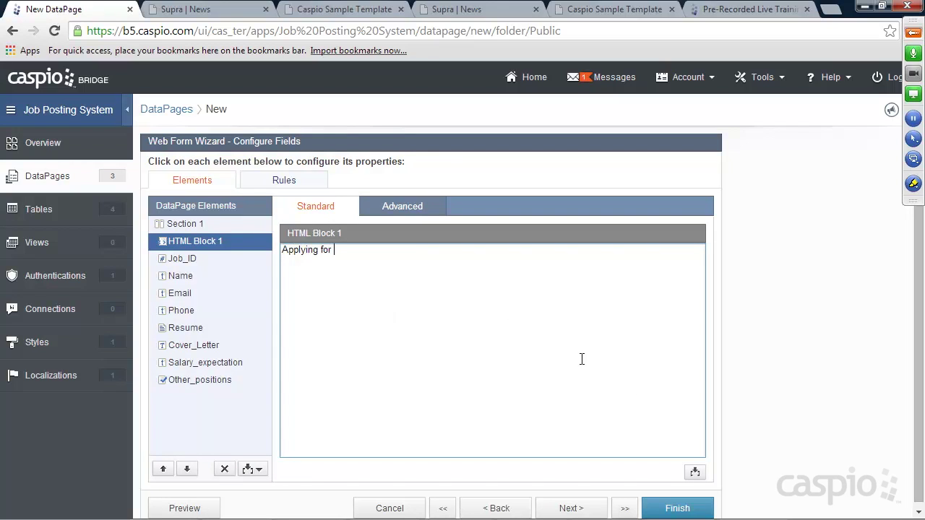
left_click(696, 472)
left_click(695, 411)
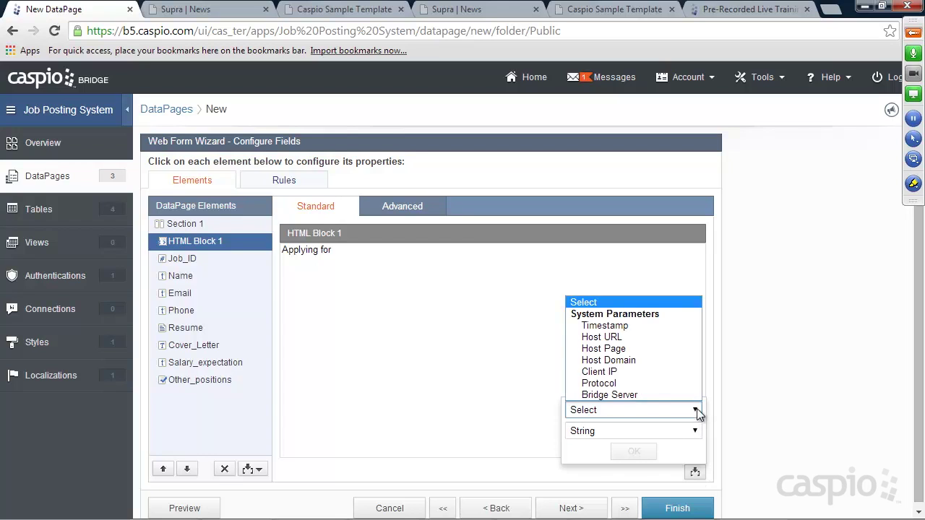
left_click(487, 363)
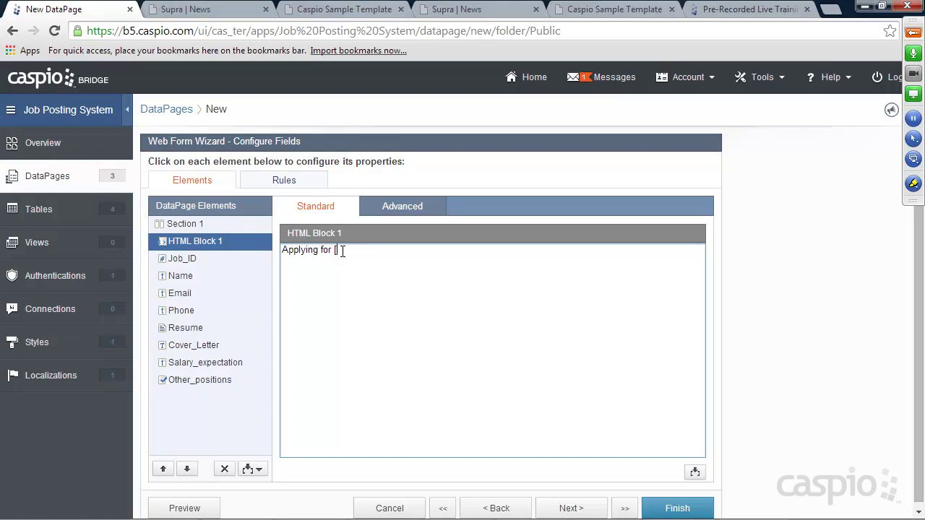
type("@]")
left_click_drag(360, 250, 334, 251)
left_click(357, 250)
left_click(191, 260)
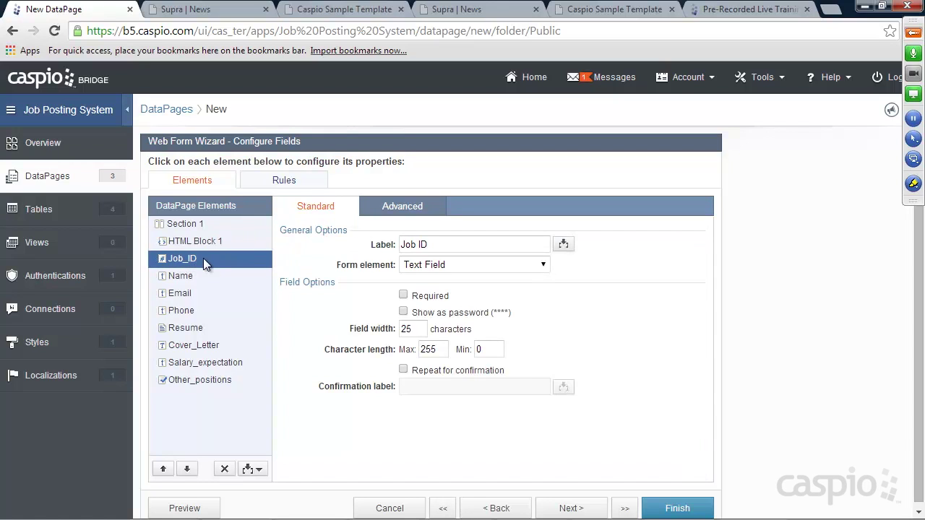
left_click(403, 211)
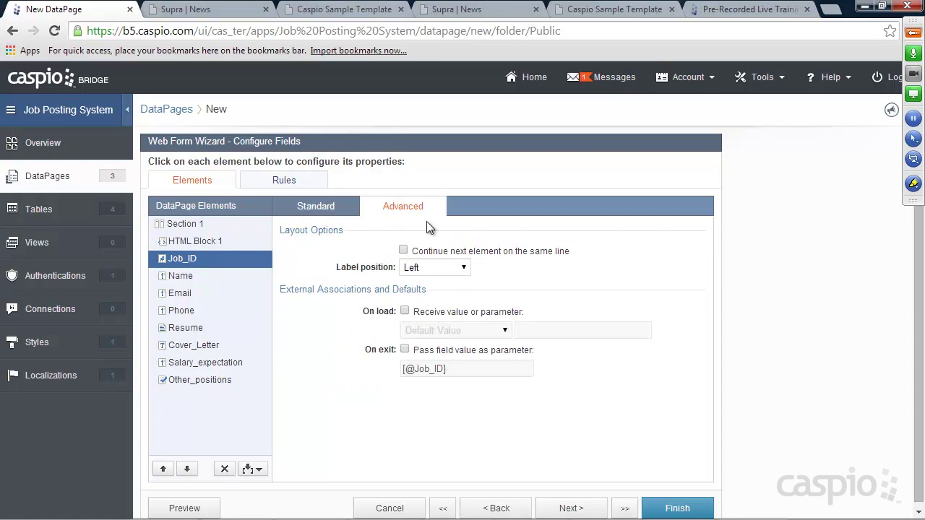
left_click(446, 313)
left_click(443, 330)
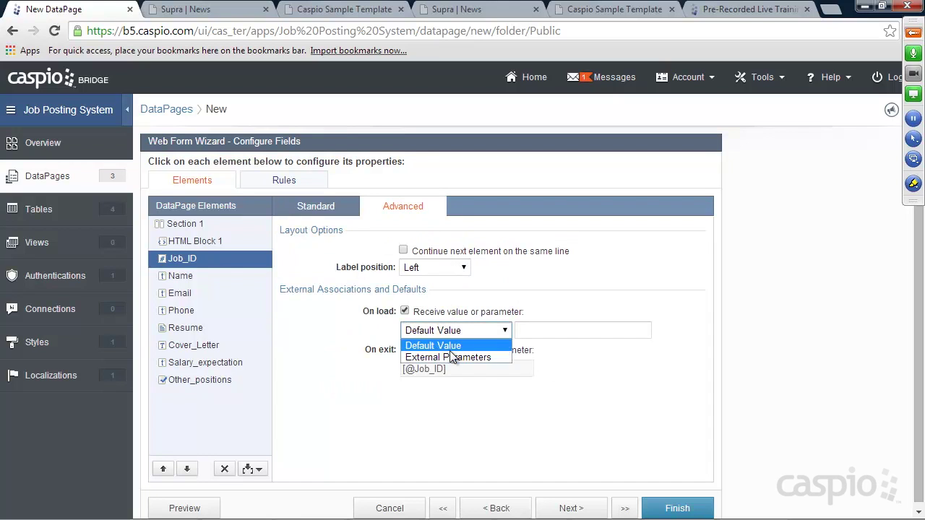
left_click(447, 357)
left_click_drag(528, 330, 557, 330)
type("jid")
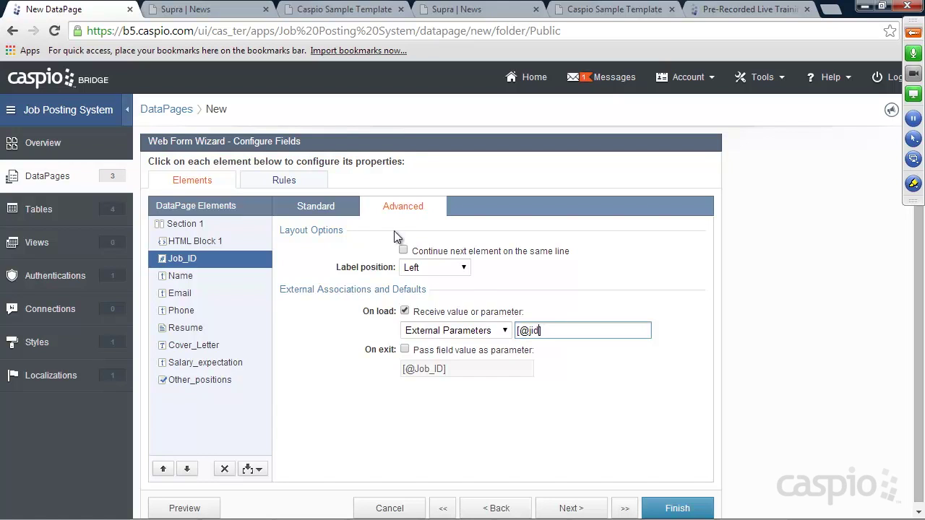
left_click(324, 209)
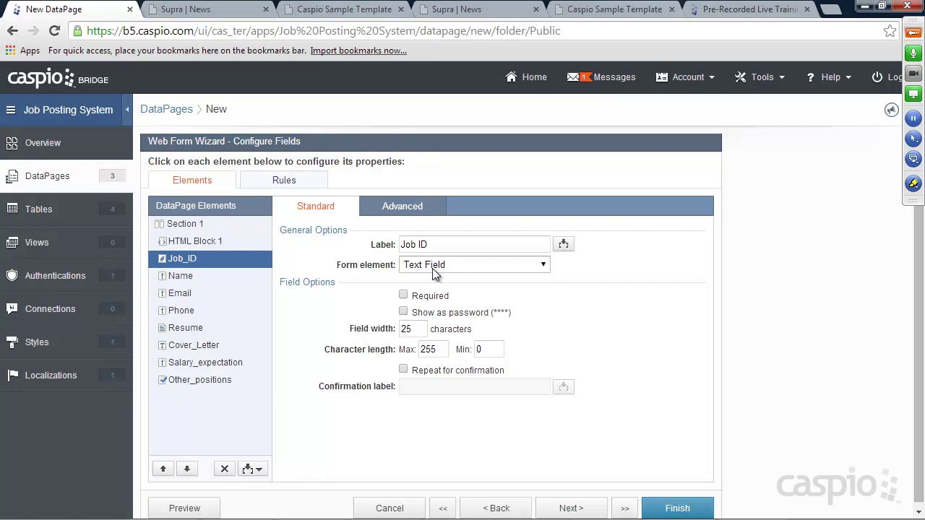
Step: Make Name required and display Cover_Letter as a multi-line text area
left_click(198, 275)
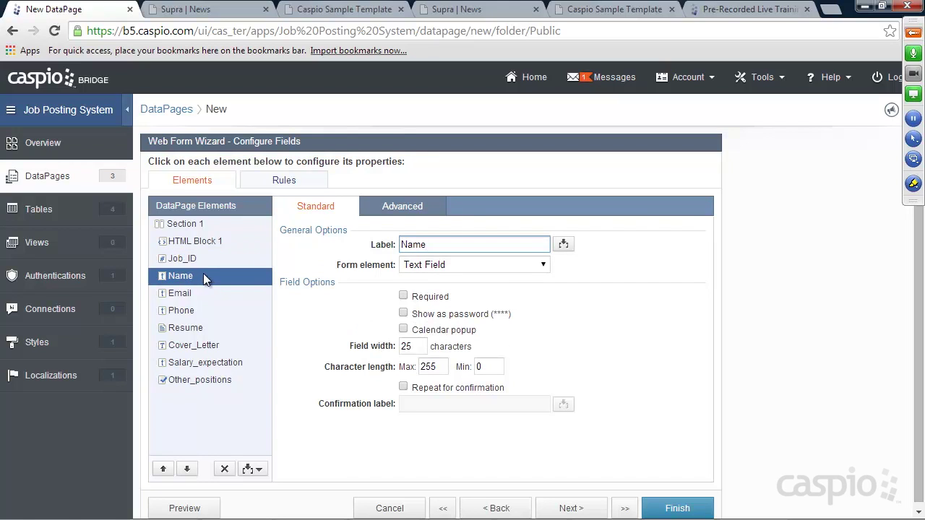
left_click(403, 296)
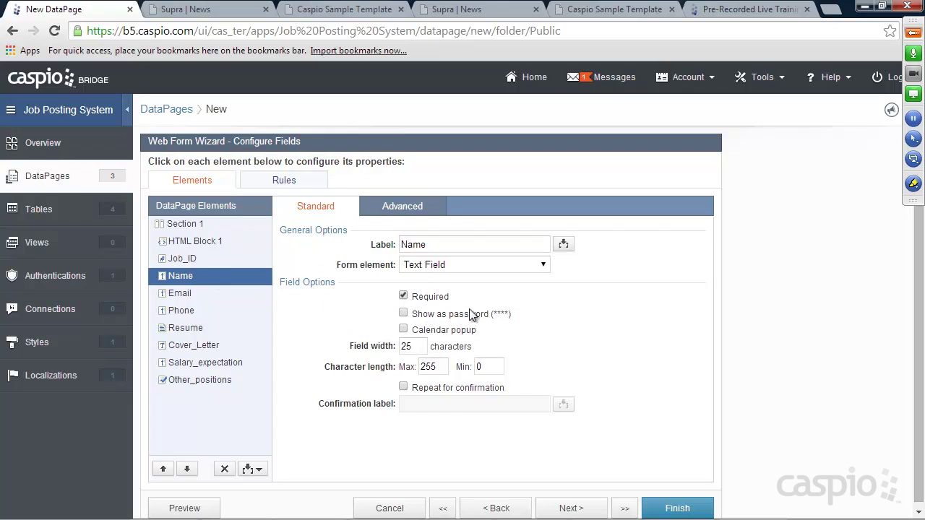
left_click(174, 294)
left_click(191, 312)
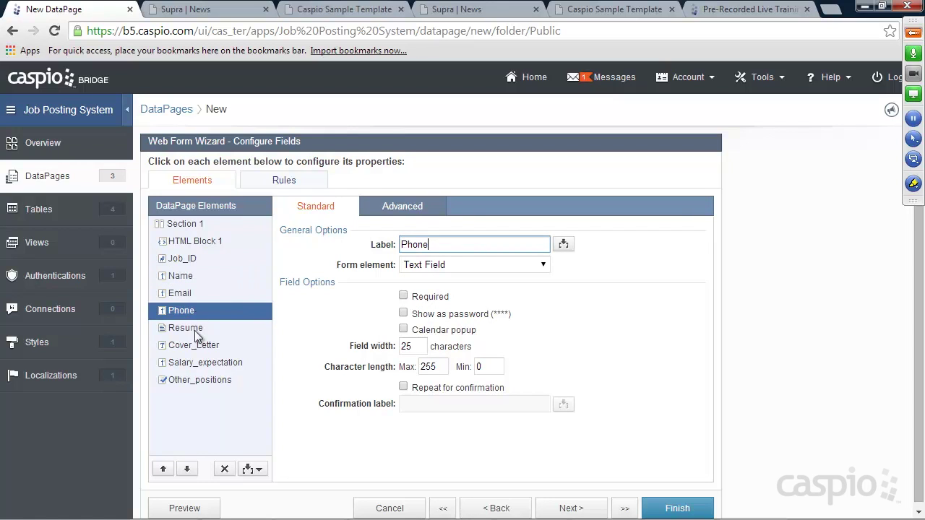
left_click(195, 331)
left_click(213, 349)
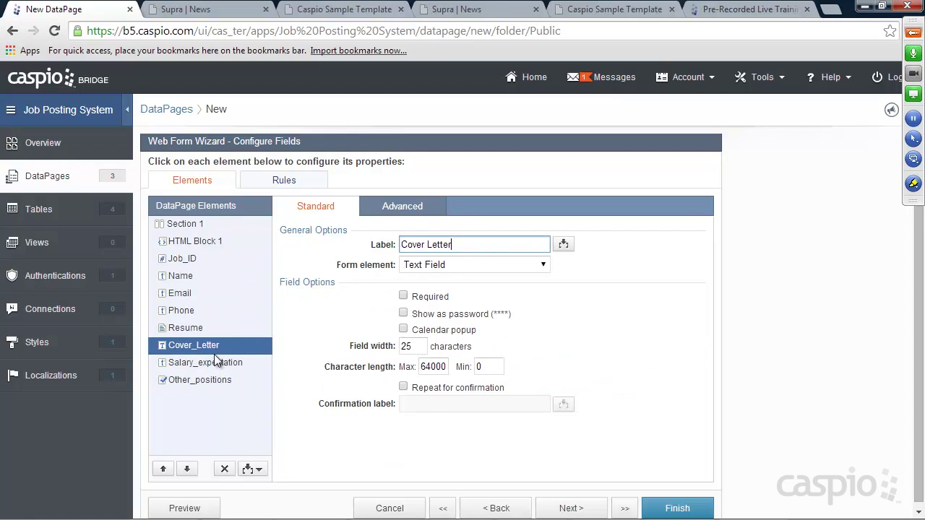
left_click(499, 265)
left_click(450, 303)
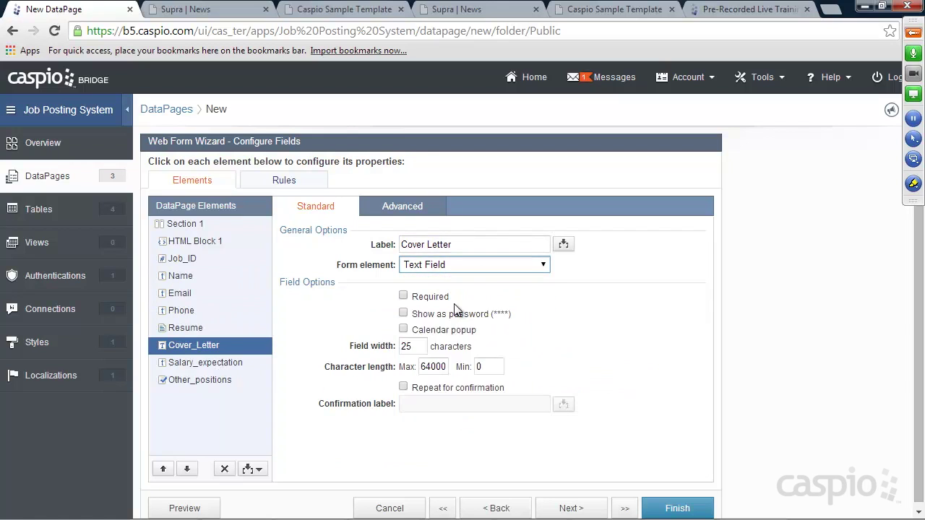
Step: Relabel Other_positions "Consider me for other positions" and save the form
left_click(209, 364)
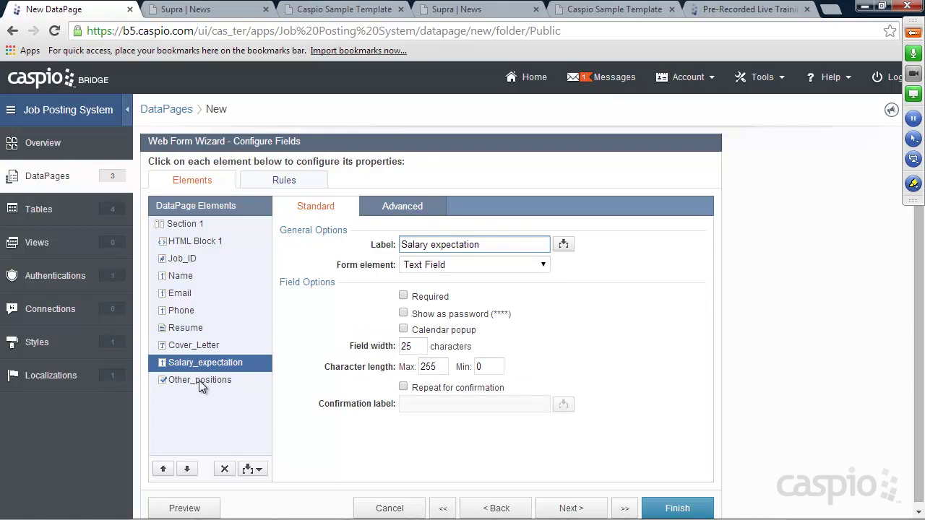
left_click(200, 381)
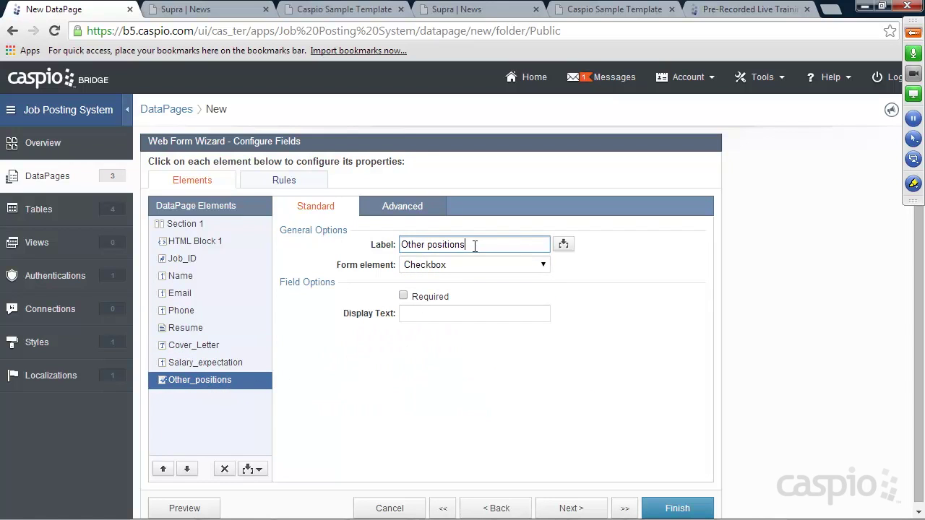
left_click_drag(473, 244, 371, 244)
type("Consider me for other poisition")
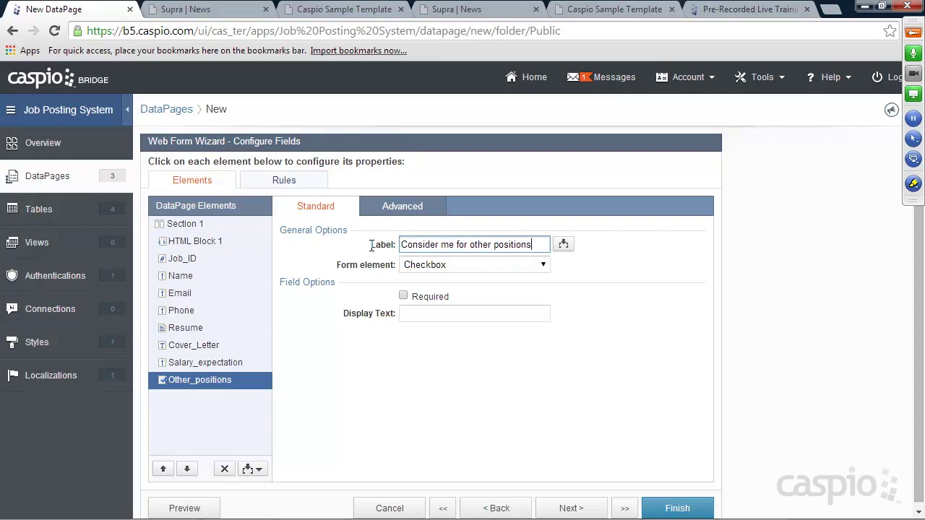
left_click(679, 508)
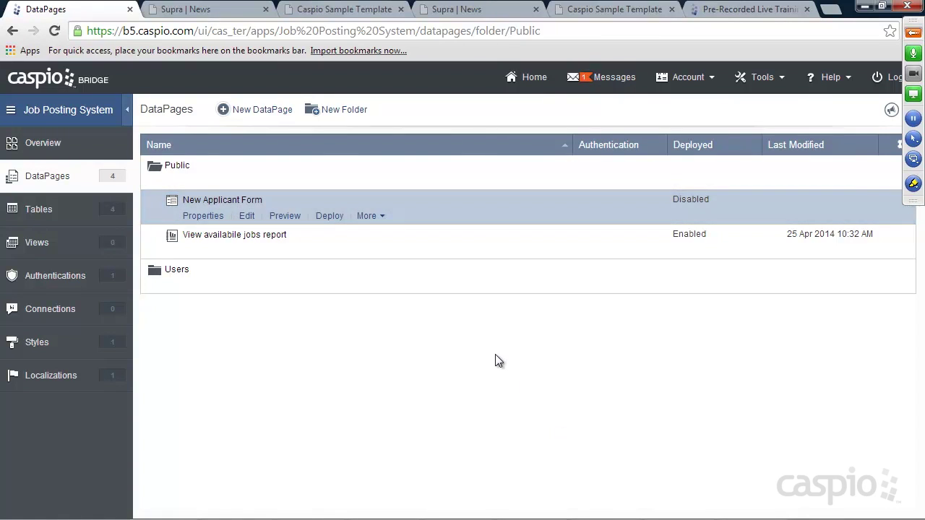
Step: Deploy the New Applicant Form with status Enabled and copy its embed code
left_click(329, 215)
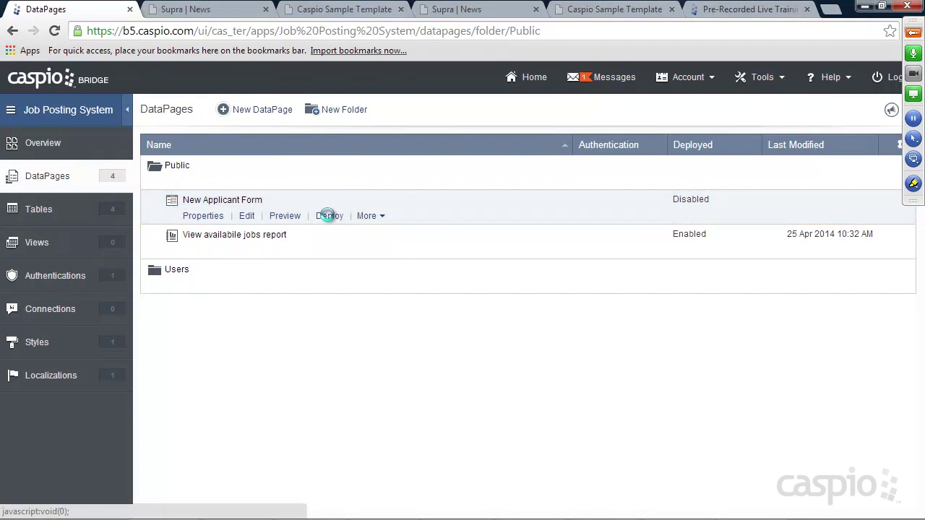
left_click(391, 137)
left_click(457, 314)
right_click(458, 314)
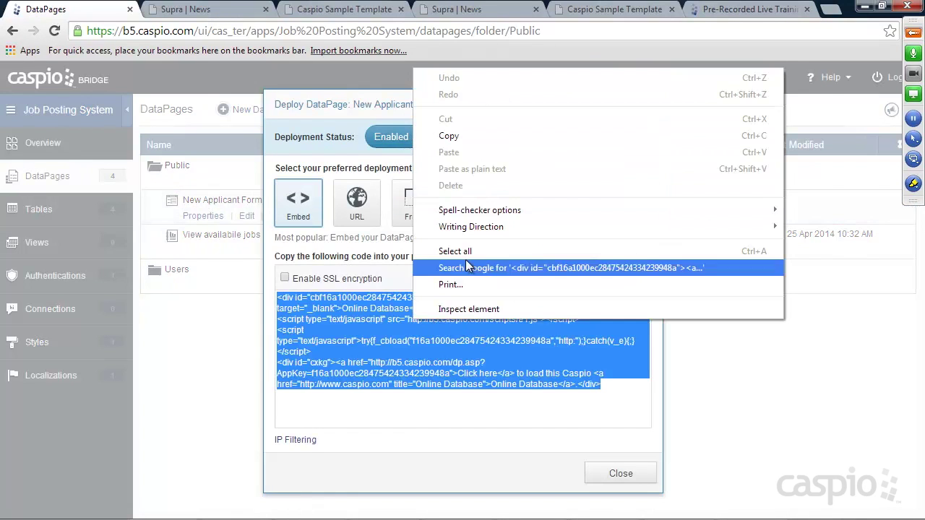
left_click(456, 136)
left_click(613, 474)
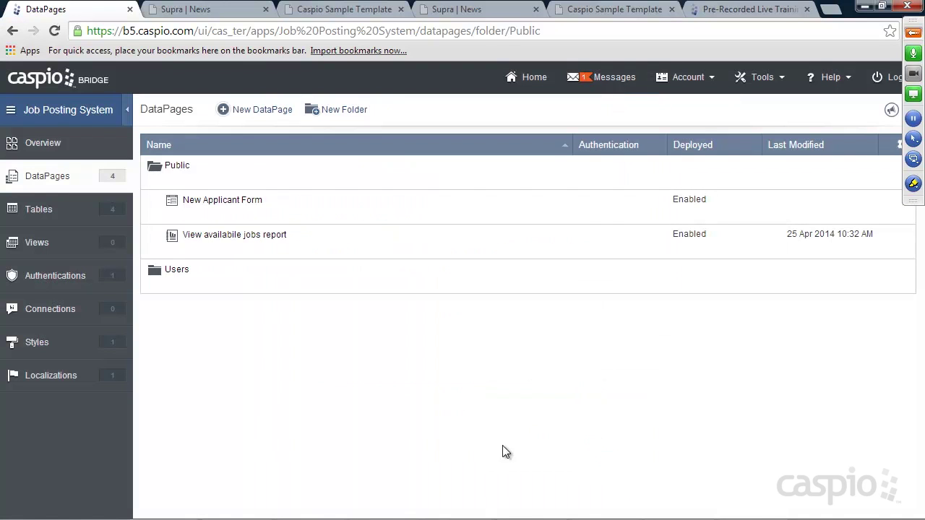
Step: Replace the placeholder in apply.html with the pasted Caspio embed code and save the file
left_click(680, 510)
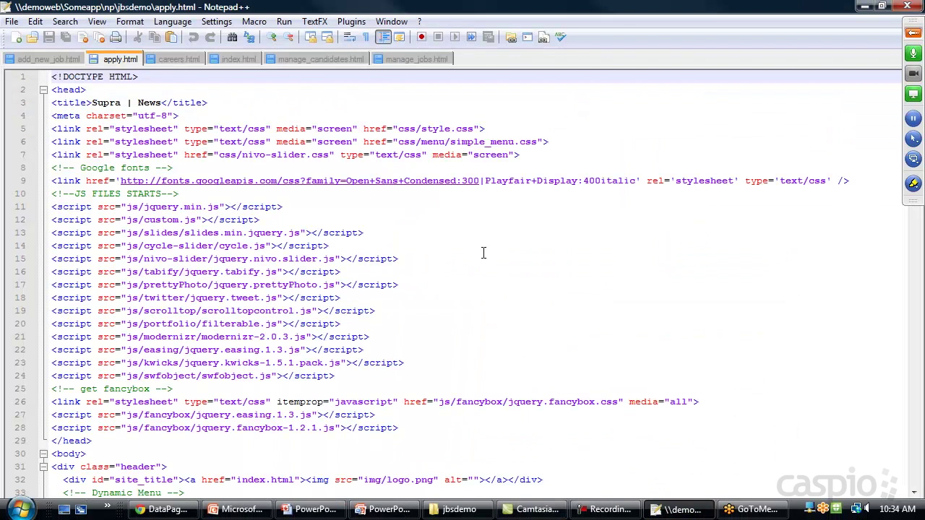
scroll(273, 210, "down", 16)
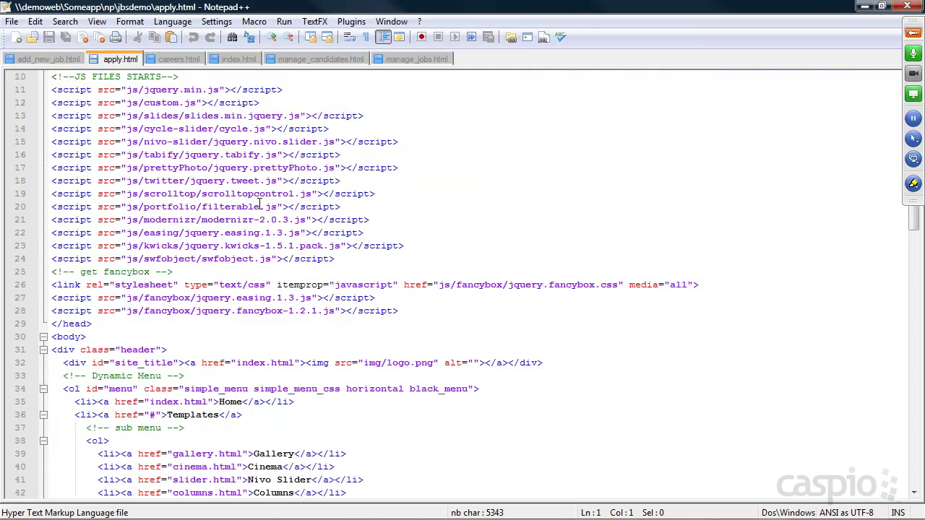
scroll(273, 209, "down", 1)
left_click_drag(120, 272, 51, 272)
key("ctrl+v")
key("ctrl+s")
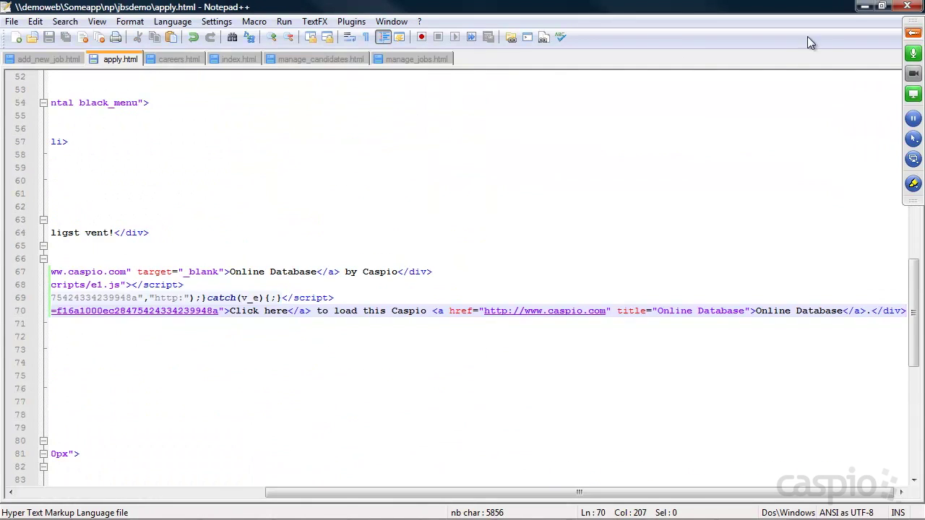
left_click(863, 7)
left_click(485, 9)
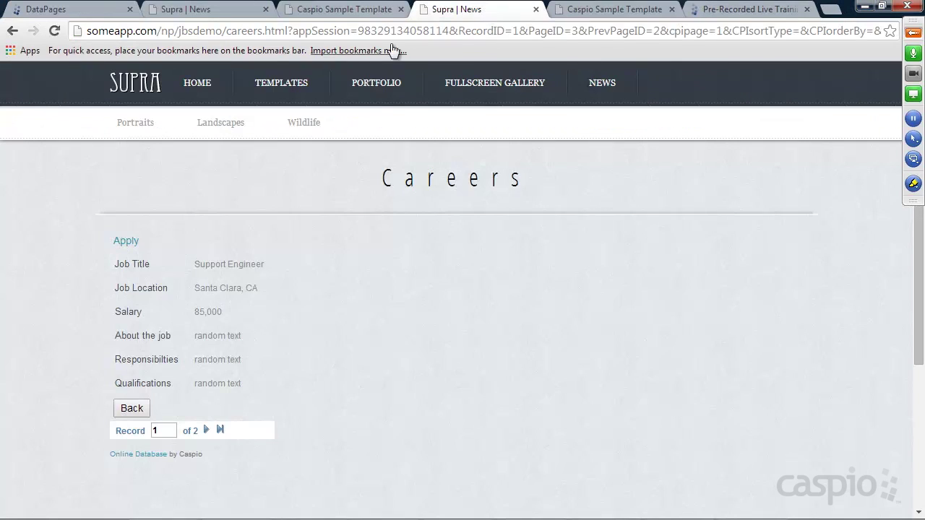
left_click(134, 92)
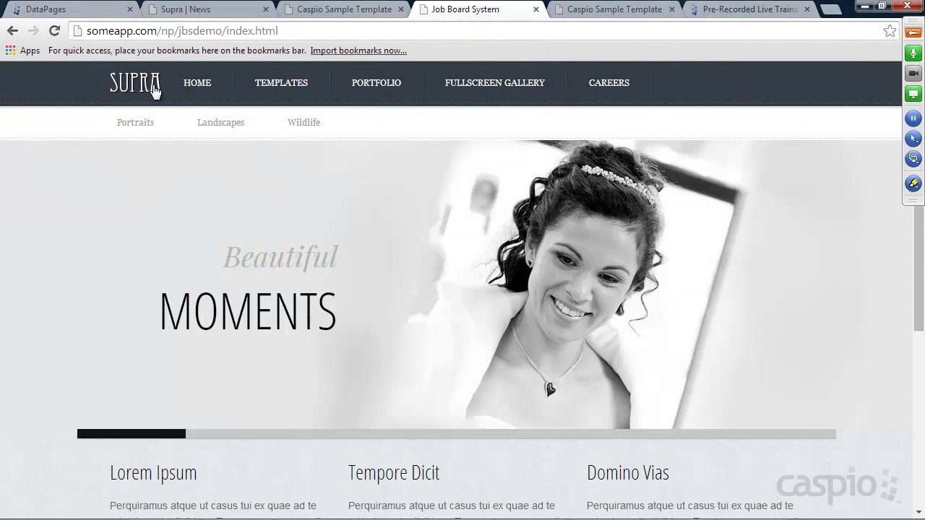
left_click(618, 90)
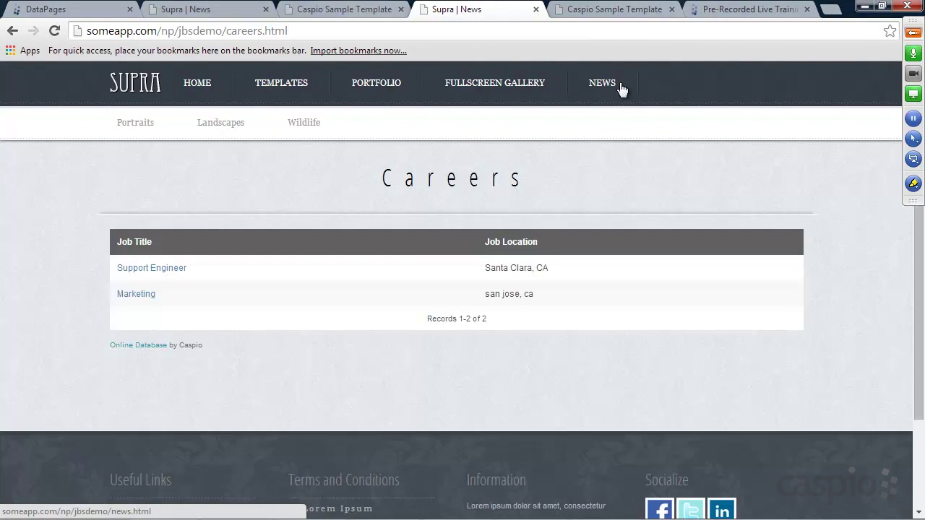
left_click(154, 270)
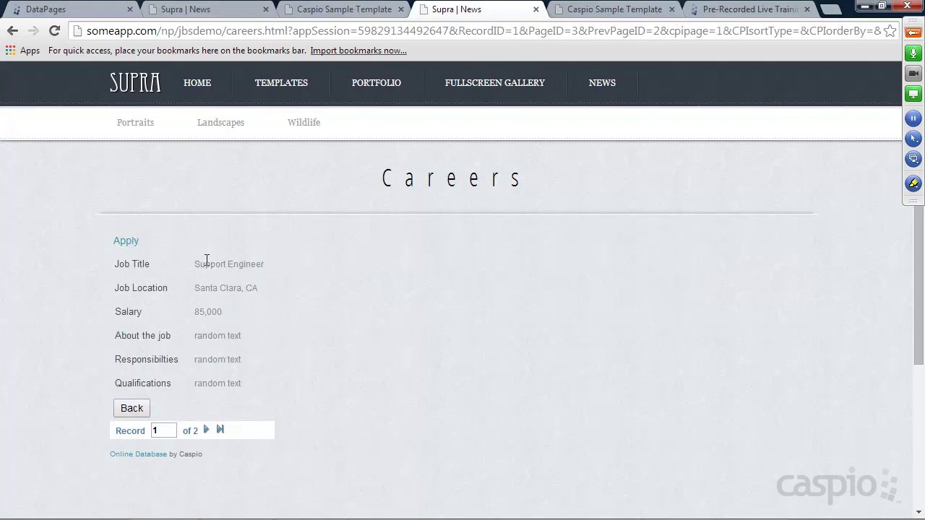
left_click(135, 245)
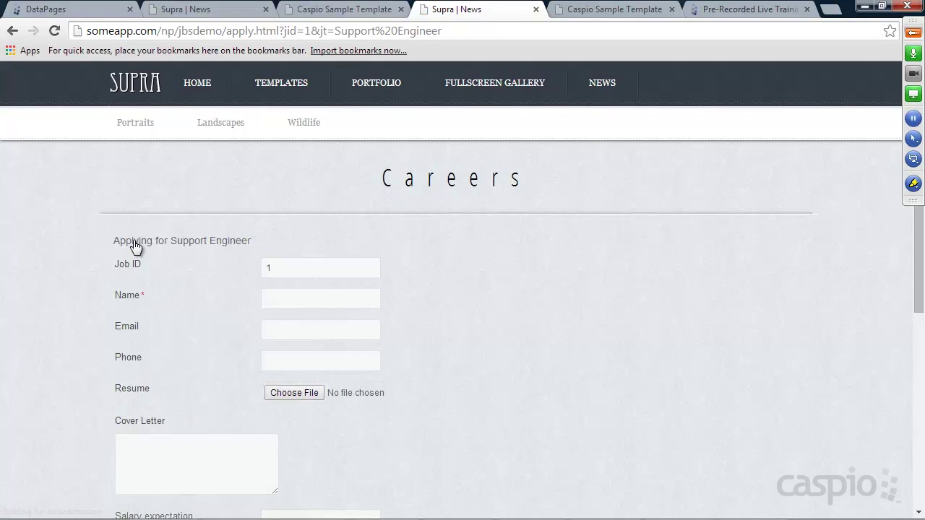
left_click_drag(282, 268, 261, 268)
double_click(307, 31)
left_click_drag(335, 30, 446, 32)
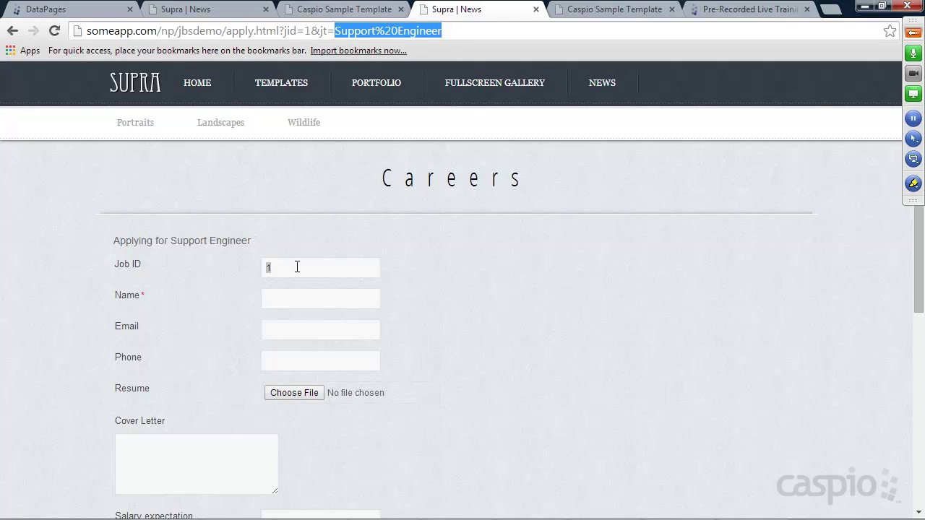
left_click_drag(171, 242, 255, 242)
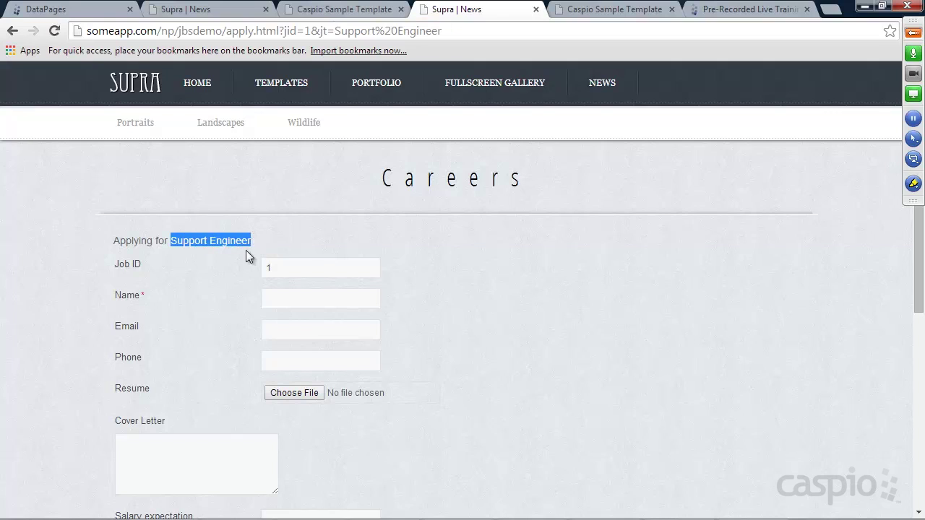
left_click_drag(283, 268, 252, 272)
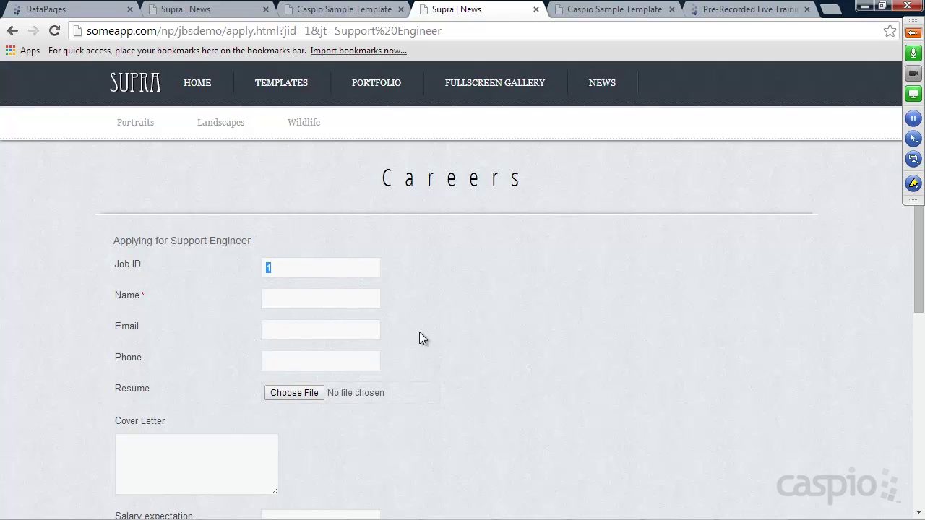
mouse_move(448, 32)
left_mouse_down()
mouse_move(84, 31)
mouse_move(458, 33)
left_mouse_up()
left_click(509, 285)
mouse_move(461, 30)
left_mouse_down()
mouse_move(90, 31)
mouse_move(448, 31)
left_mouse_up()
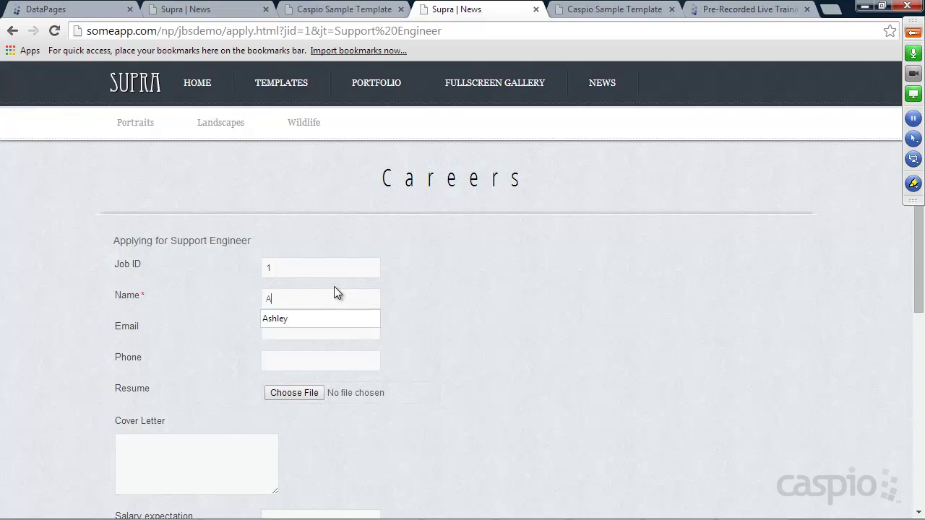
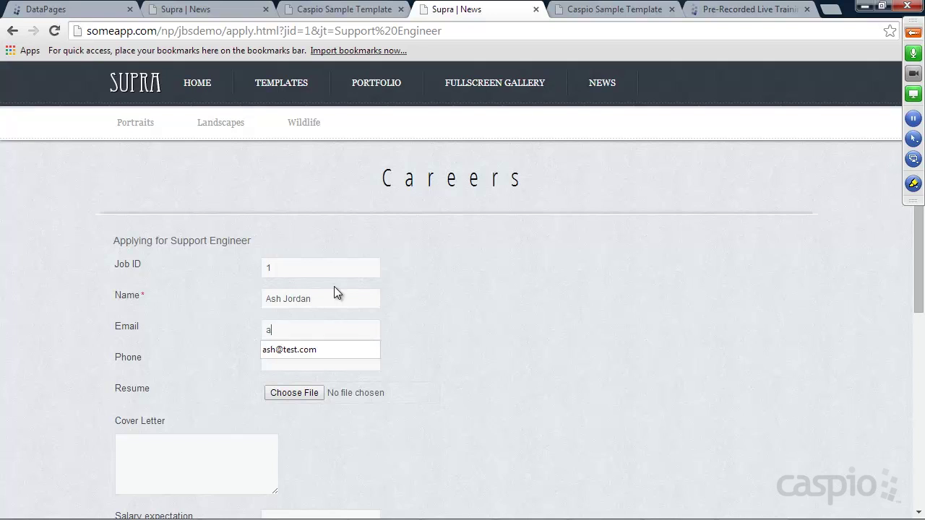
Step: Enter the applicant's name, e-mail and phone number, and attach intro.txt as the resume
key("Tab")
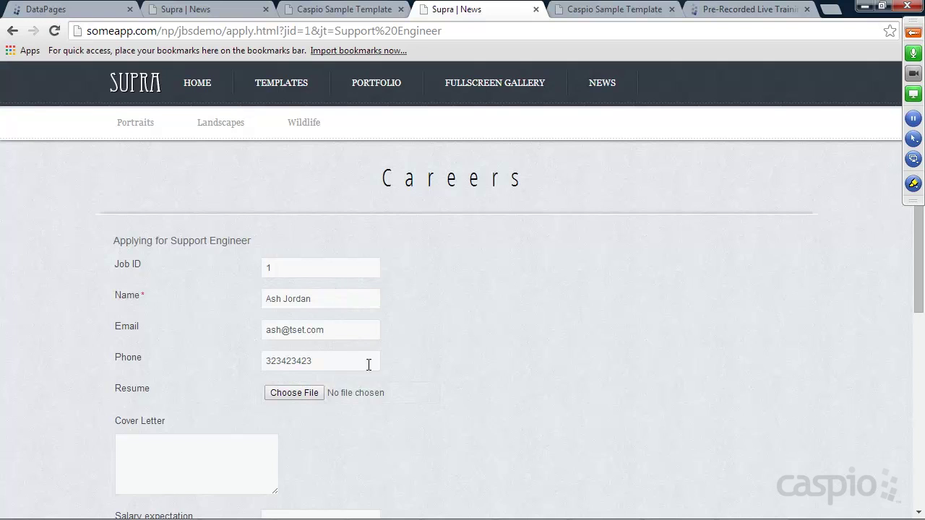
scroll(321, 365, "down", 2)
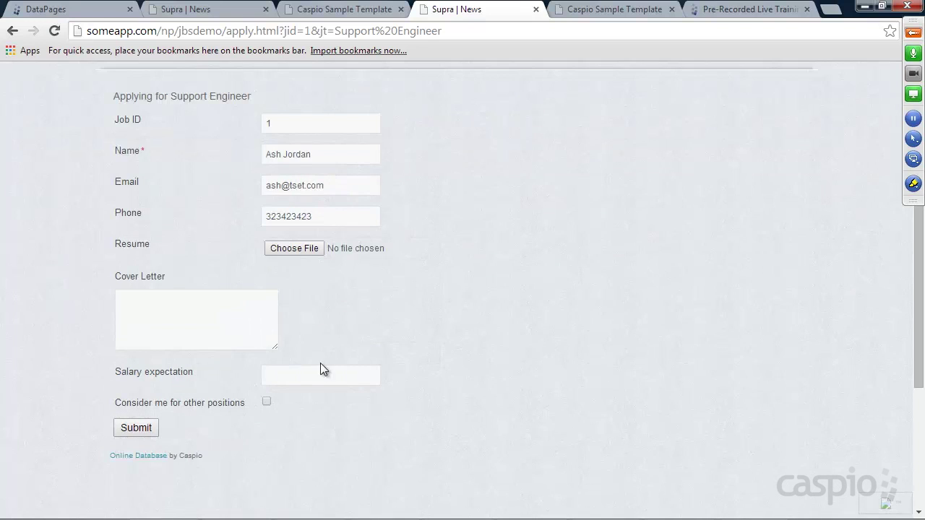
left_click(300, 250)
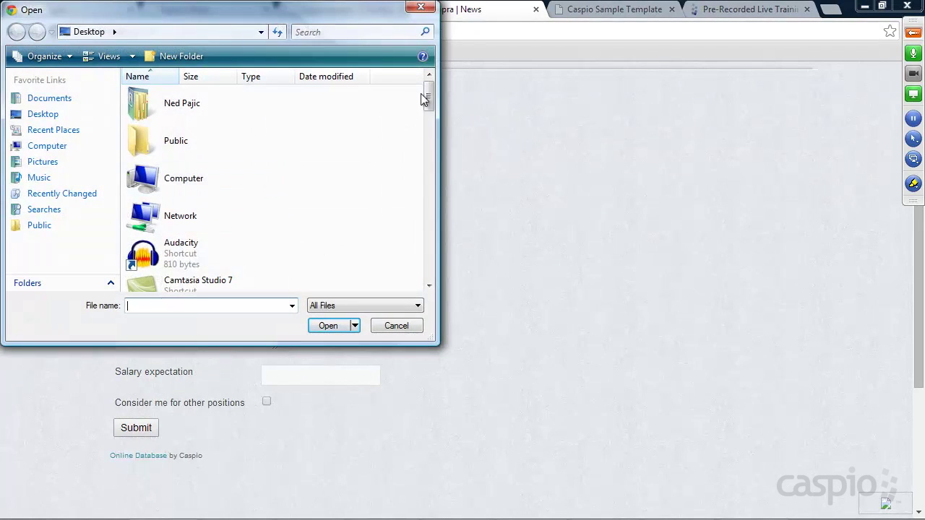
scroll(430, 101, "down", 1)
left_click_drag(429, 101, 418, 242)
double_click(173, 182)
Step: Add 'cover letter' text and salary 3333, opt in to other positions, and submit
left_click(196, 318)
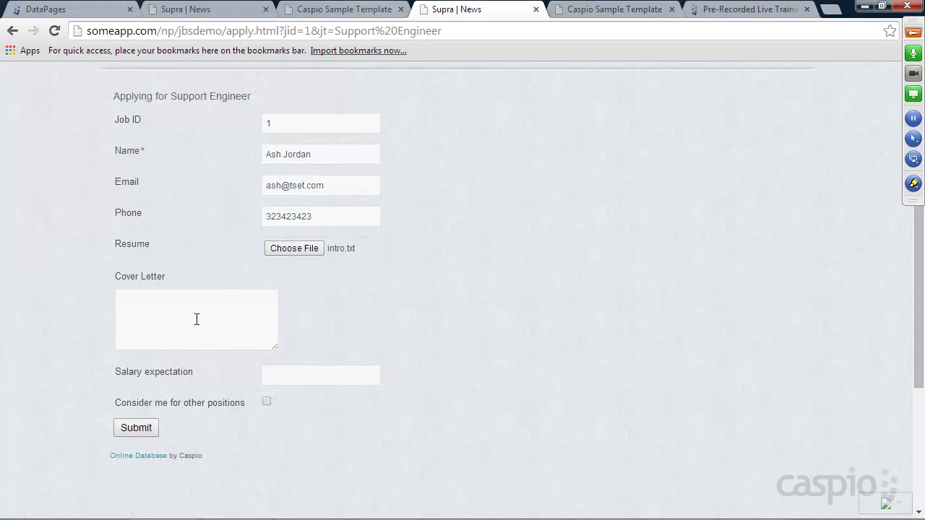
type("cover letter")
left_click(311, 373)
type("333333")
left_click(267, 403)
left_click(149, 428)
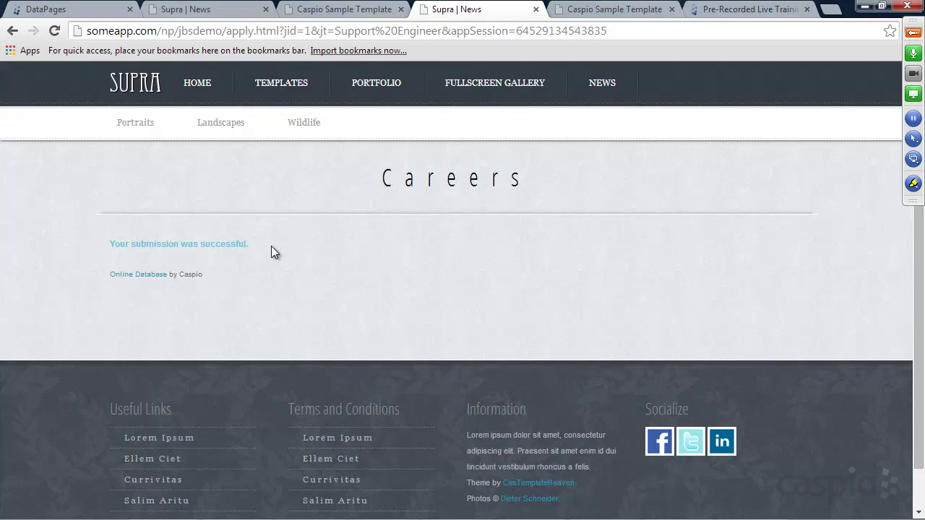
Step: Go from the home page to Careers and open the Marketing job's details
left_click(136, 85)
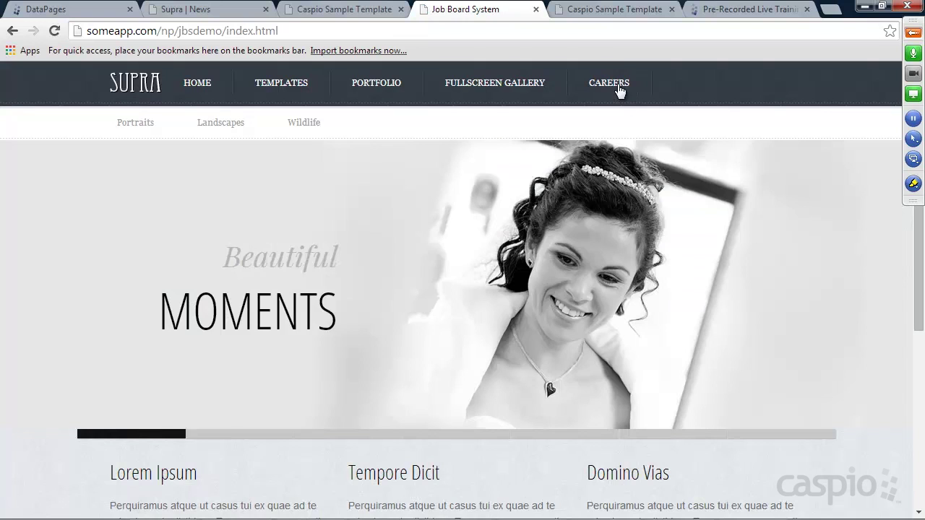
left_click(618, 87)
left_click(137, 294)
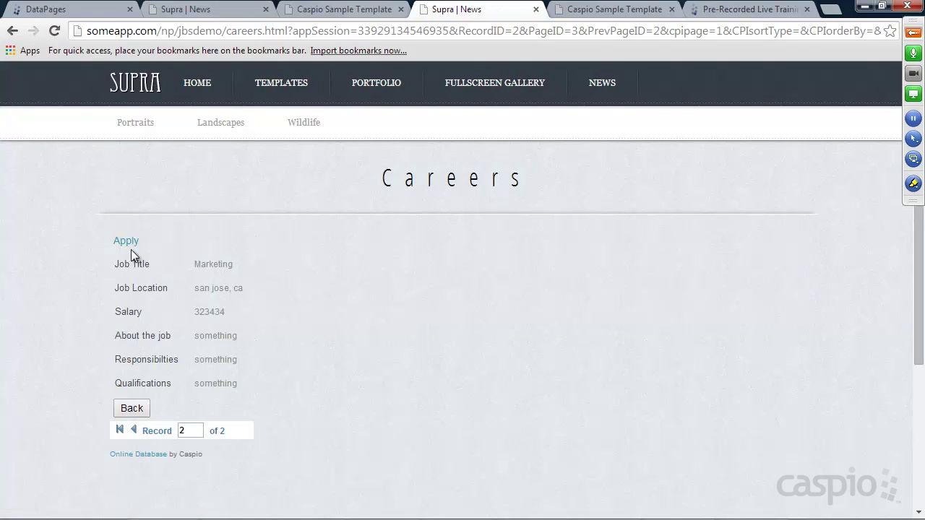
Step: Open the Marketing application form and confirm Job ID 2 matches jid=2 in the URL
left_click(135, 243)
left_click_drag(292, 270, 261, 270)
left_click(283, 270)
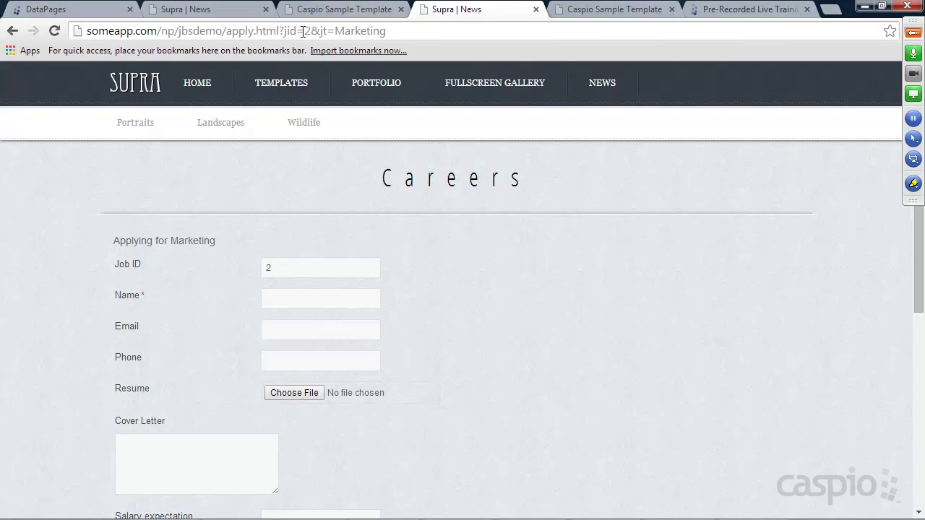
left_click_drag(304, 31, 312, 31)
left_click_drag(277, 268, 267, 269)
left_click(83, 10)
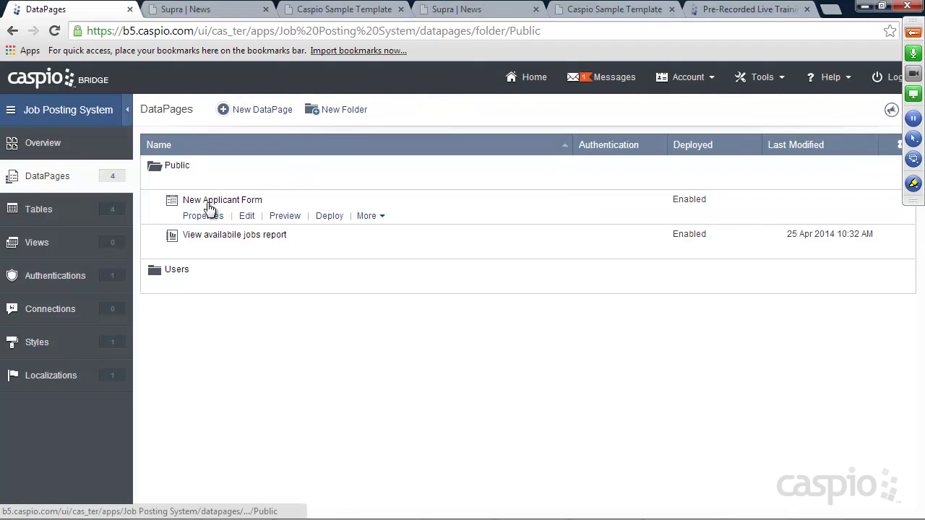
Step: In the New Applicant Form wizard, set the Job_ID field's form element to Hidden and finish
left_click(247, 216)
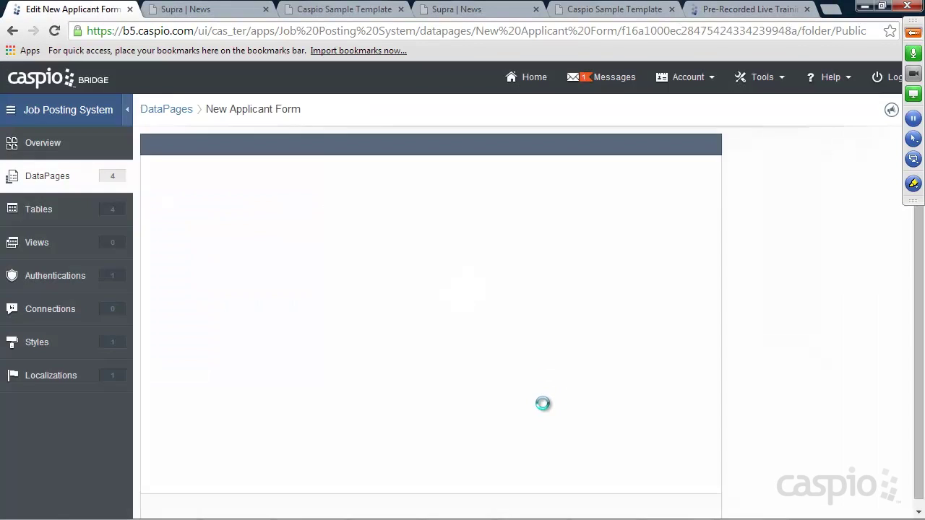
left_click(571, 508)
left_click(571, 508)
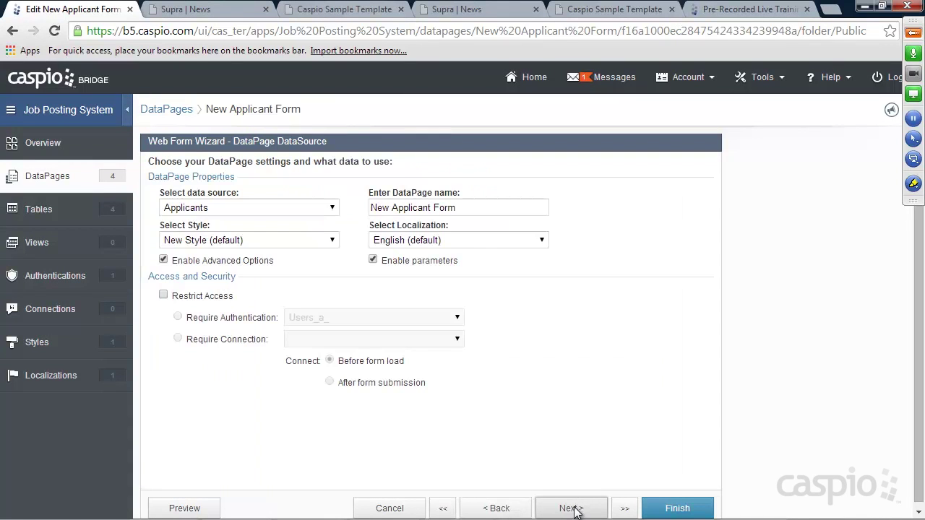
left_click(571, 508)
left_click(203, 262)
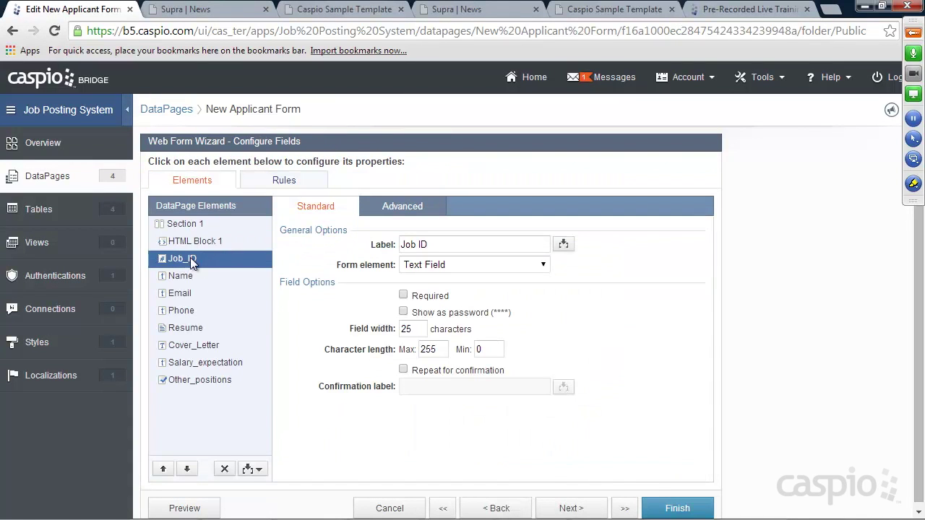
left_click(426, 265)
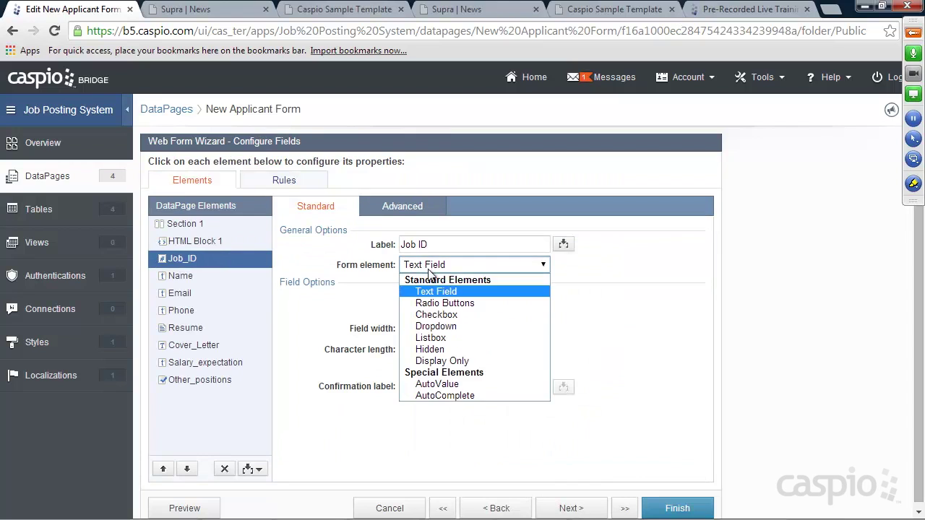
left_click(475, 347)
left_click(678, 507)
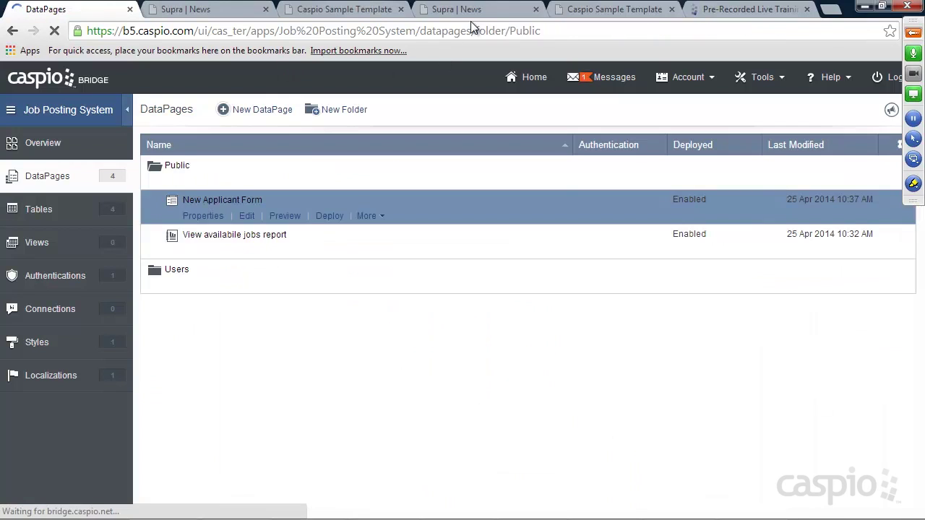
Step: Reload the live Careers application form to confirm Job ID no longer appears
left_click(457, 9)
left_click(55, 30)
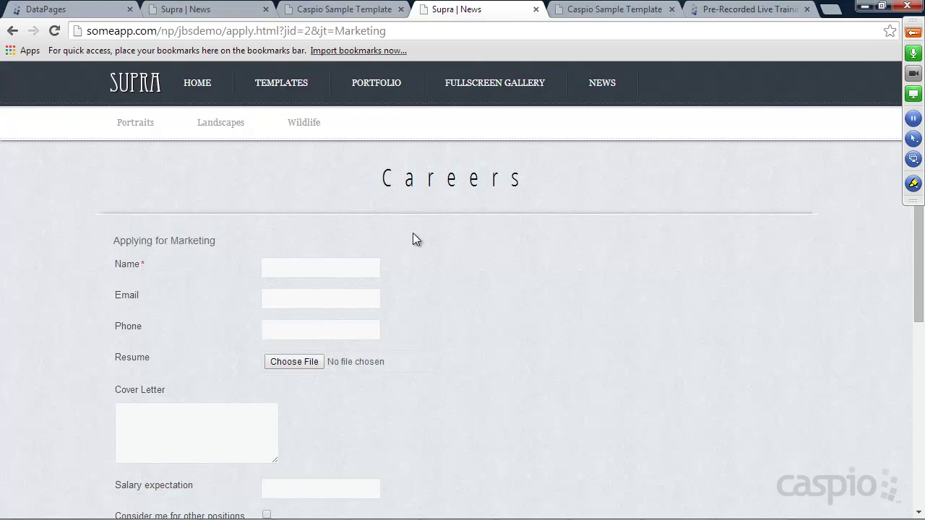
left_click(70, 13)
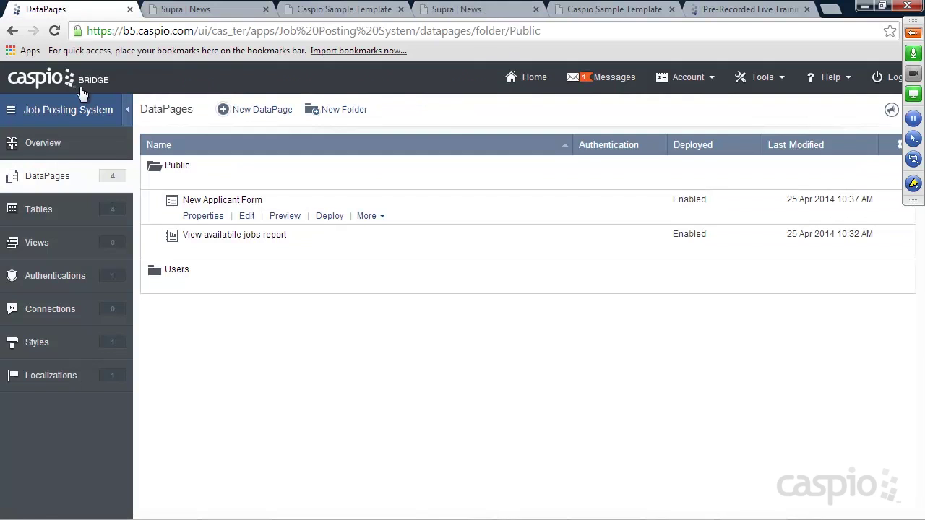
Step: Review the Applicants, Jobs_t, then Applicants table records, then go to the Views page
left_click(45, 212)
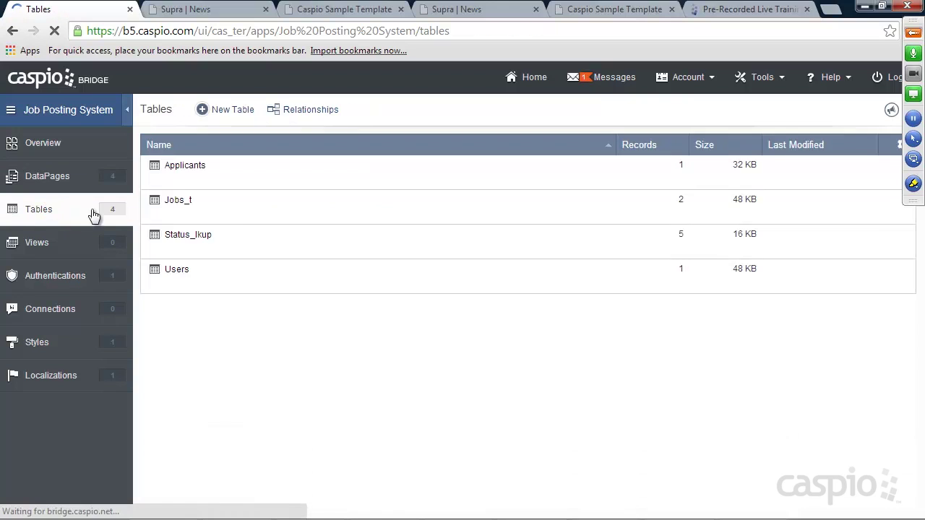
left_click(230, 181)
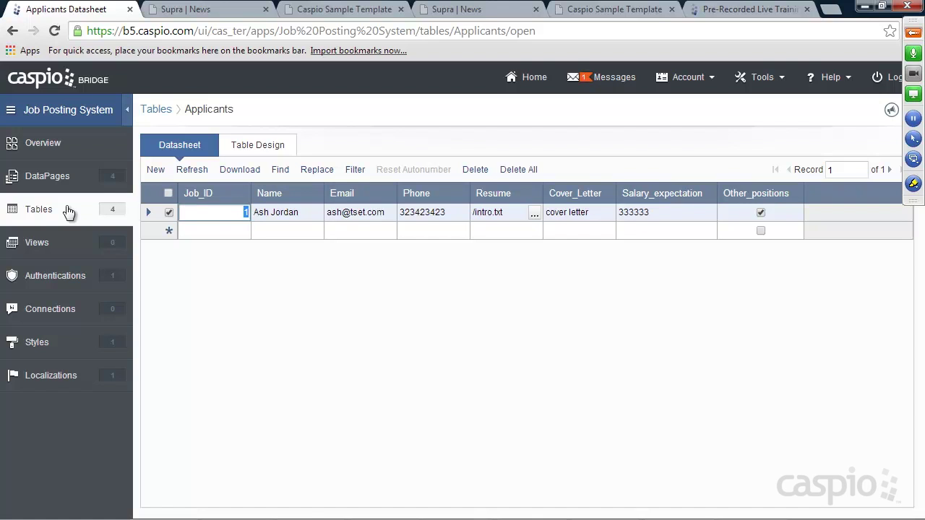
left_click(37, 209)
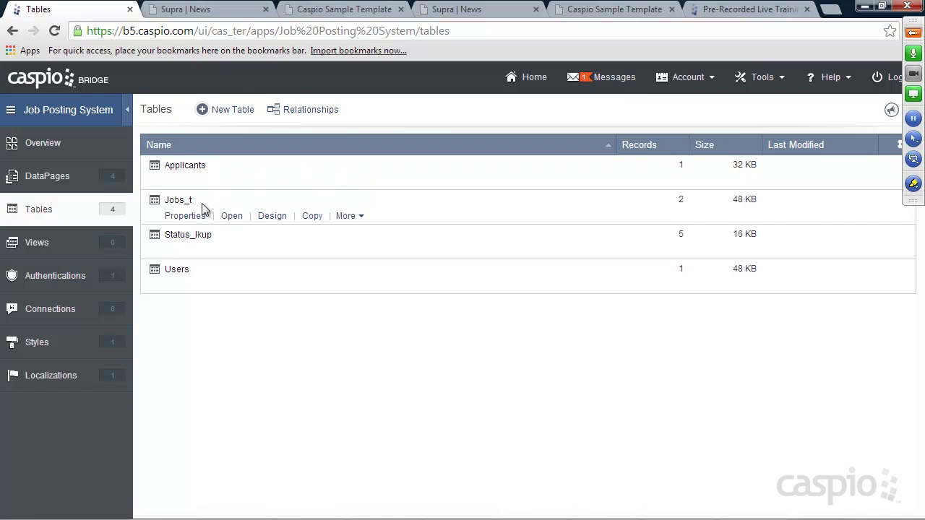
left_click(232, 216)
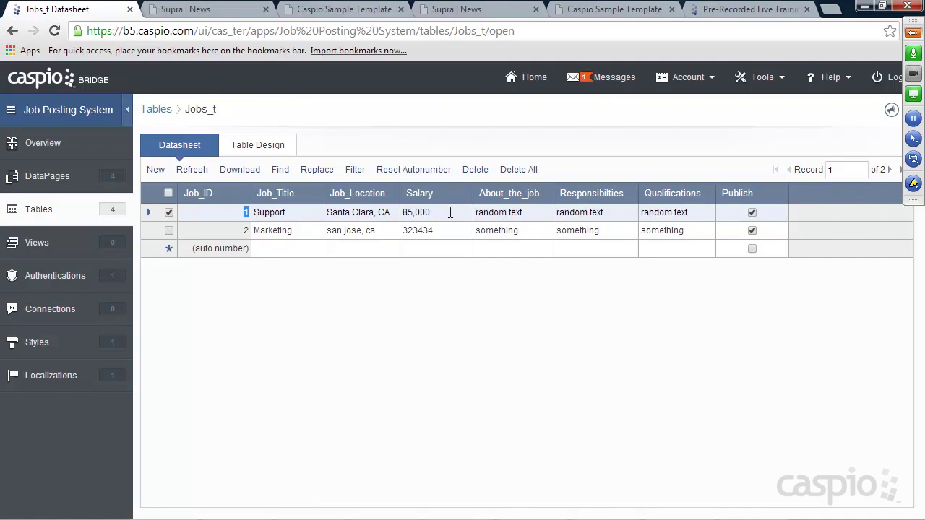
left_click(40, 210)
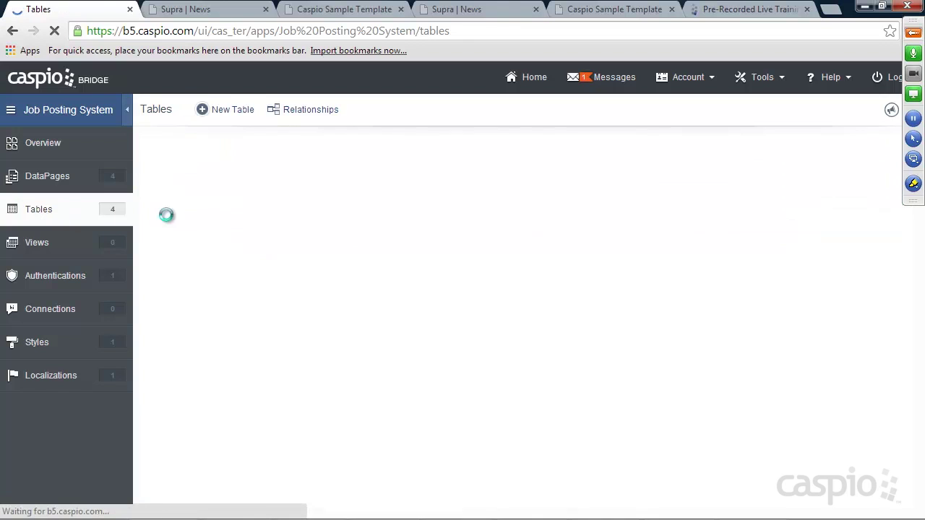
left_click(232, 184)
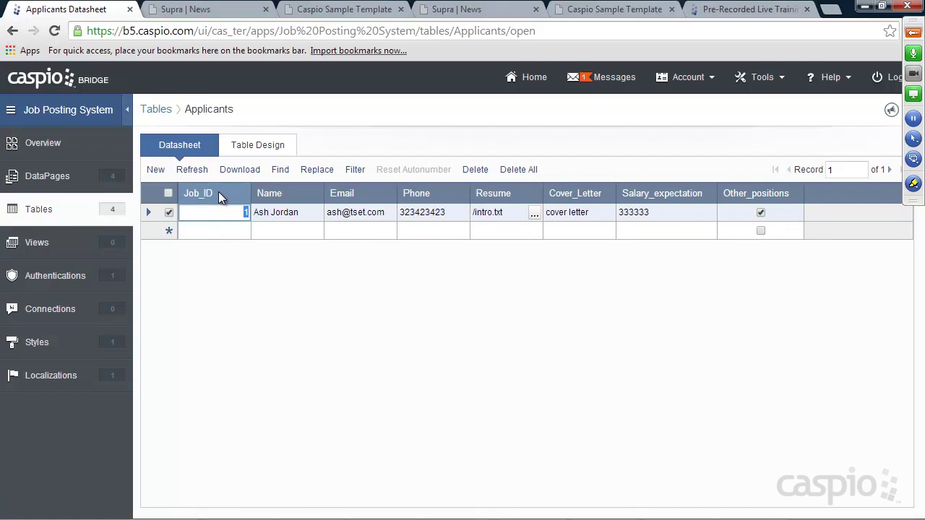
left_click(32, 244)
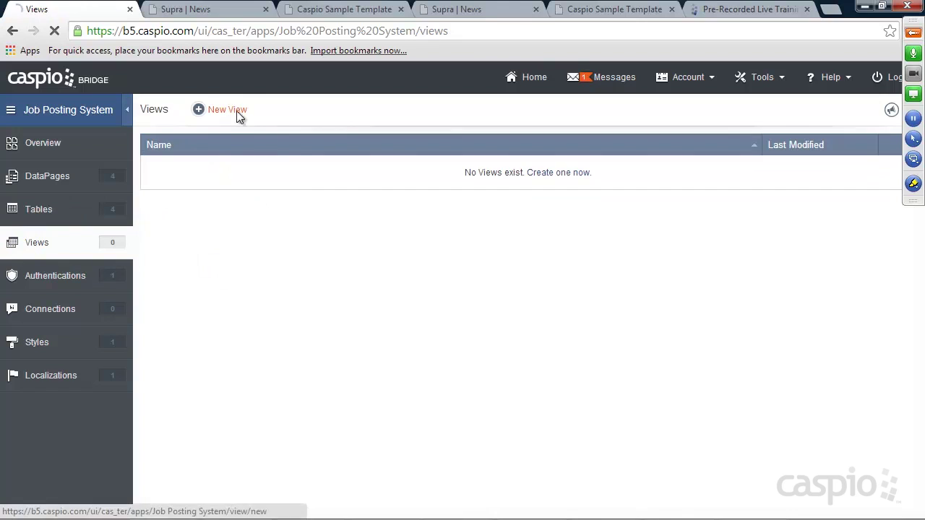
Step: Start a new view named Combine_applicants_and_jobs using the Applicants and Jobs_t tables
left_click(229, 110)
left_click(298, 186)
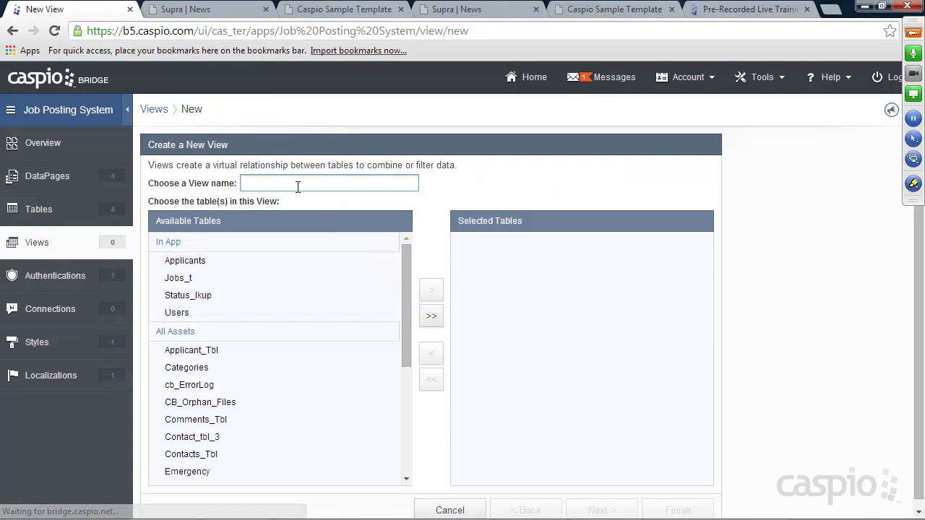
type("Combine_a")
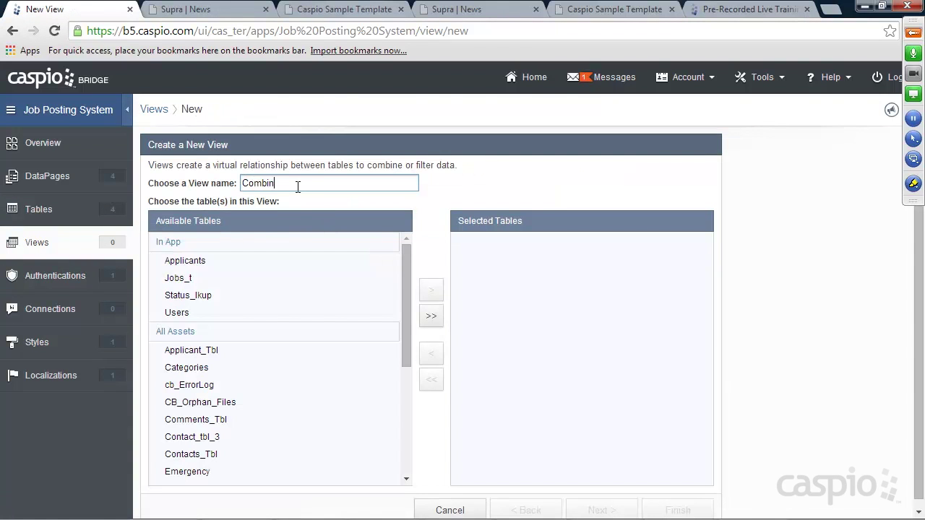
type("cants_and_jobs")
left_click(217, 262)
left_click(432, 292)
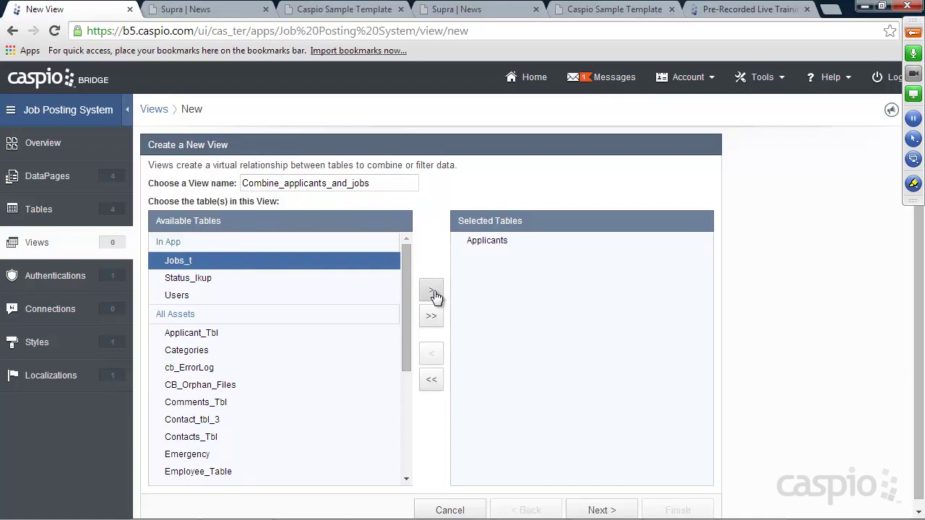
left_click(432, 295)
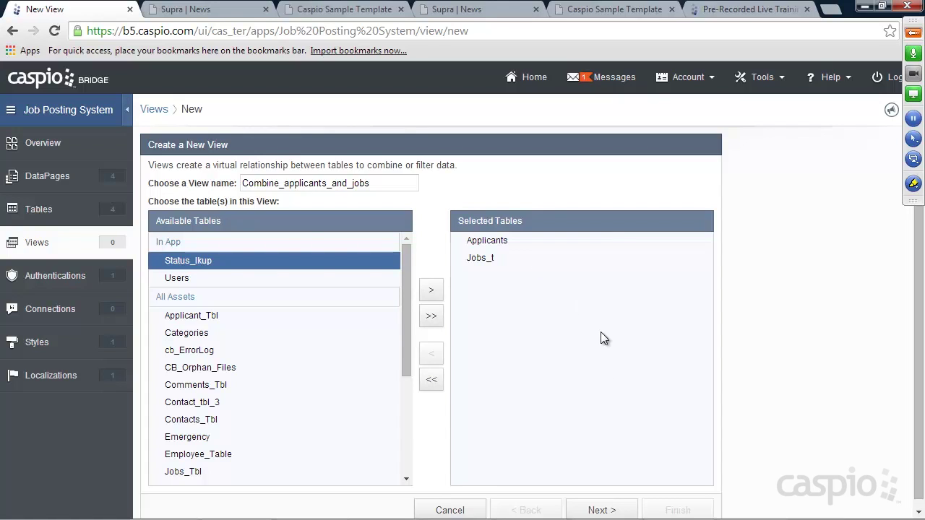
Step: Add an inner join from Applicants.Job_ID to Jobs_t.Job_ID
left_click(599, 511)
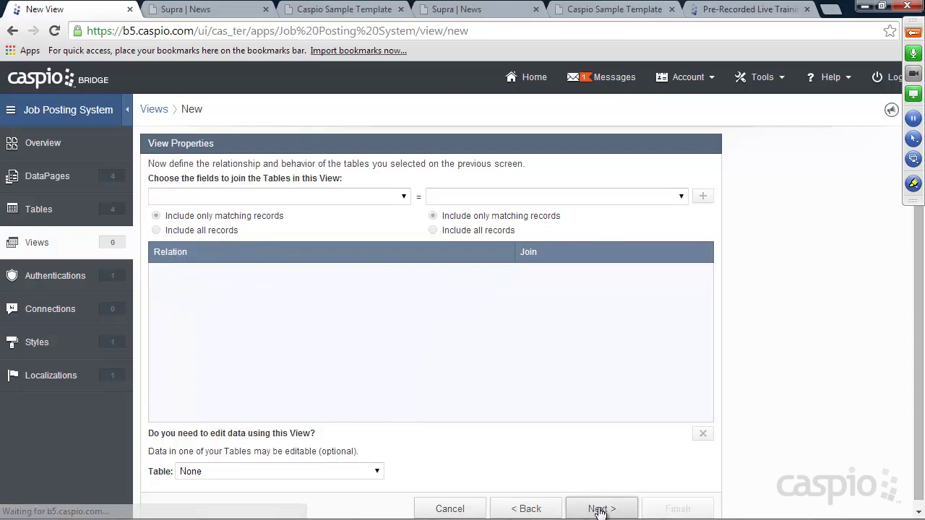
left_click(402, 198)
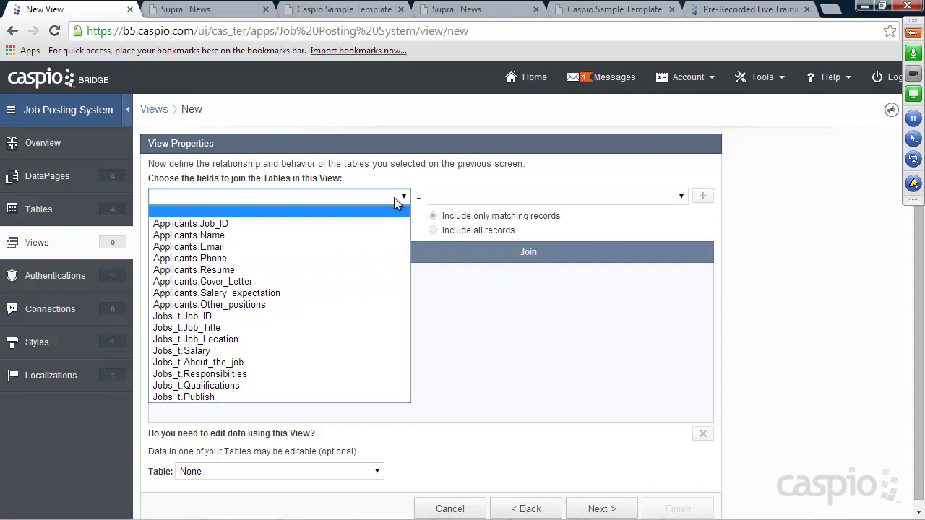
left_click(225, 227)
left_click(538, 199)
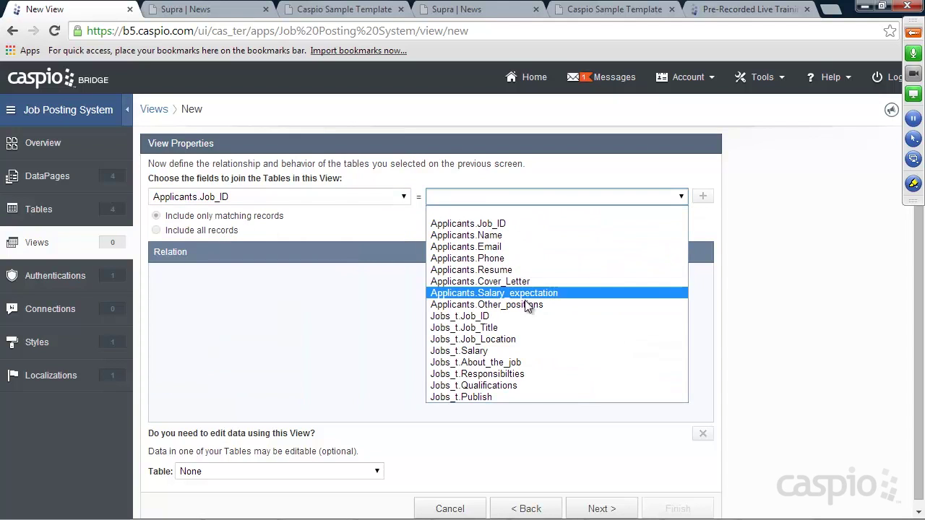
left_click(484, 315)
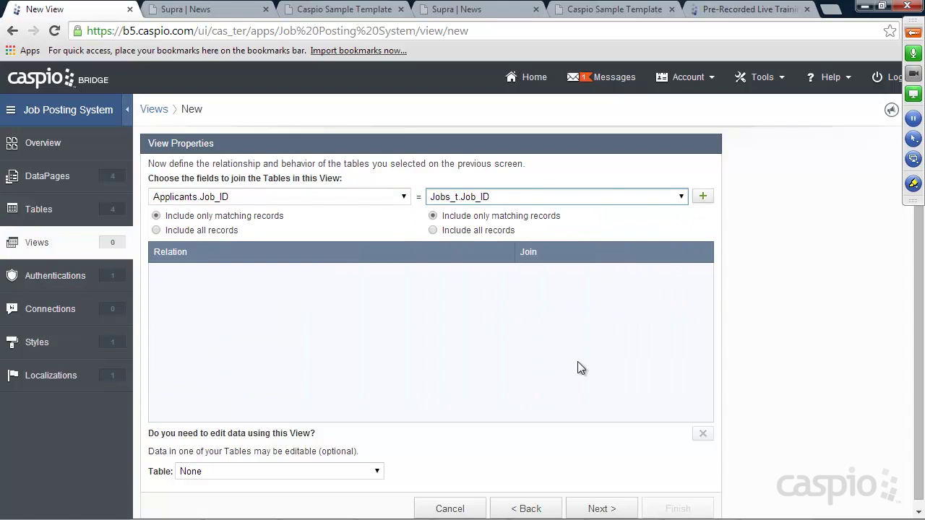
left_click(703, 197)
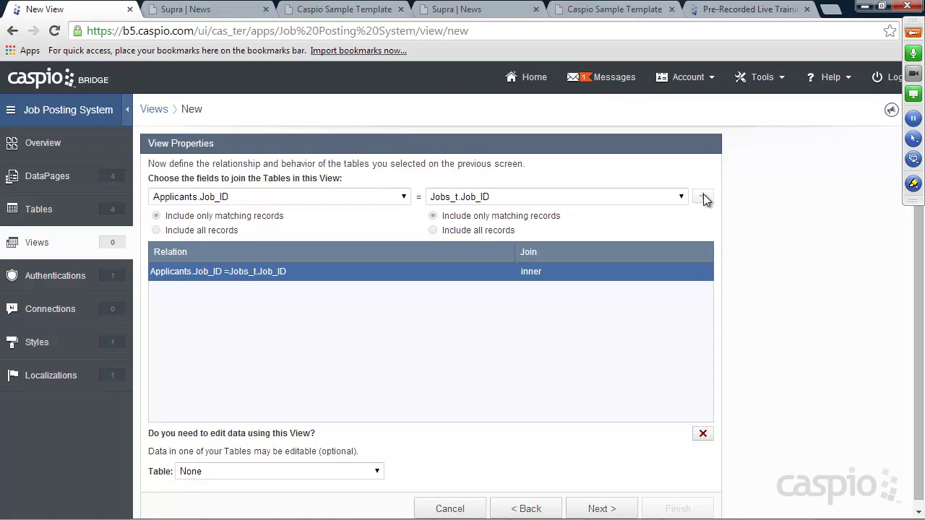
left_click(327, 10)
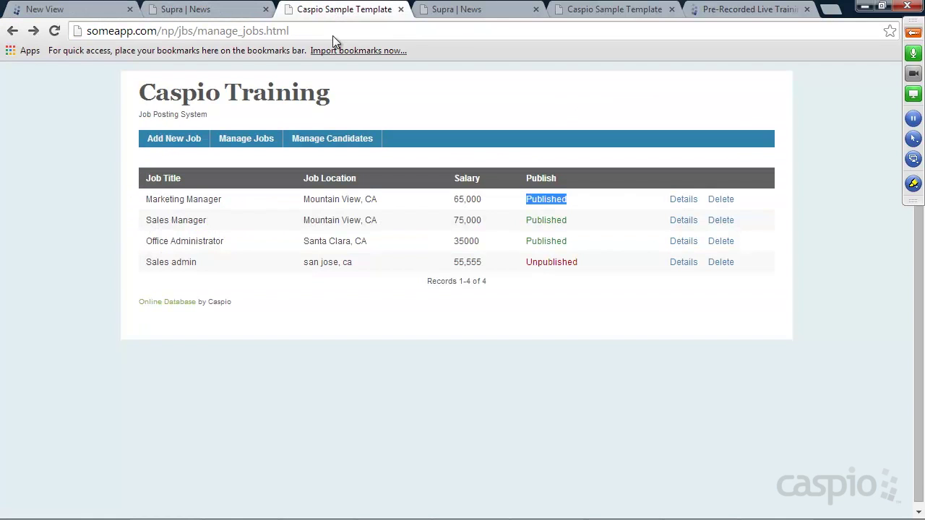
Step: Search Manage Candidates on the sample site and review the first candidate's details
left_click(327, 137)
left_click(167, 352)
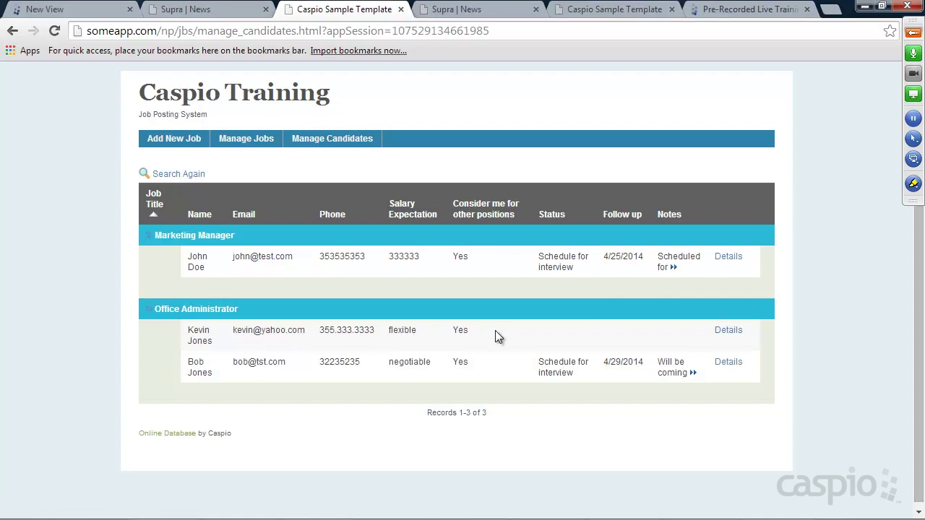
left_click(724, 256)
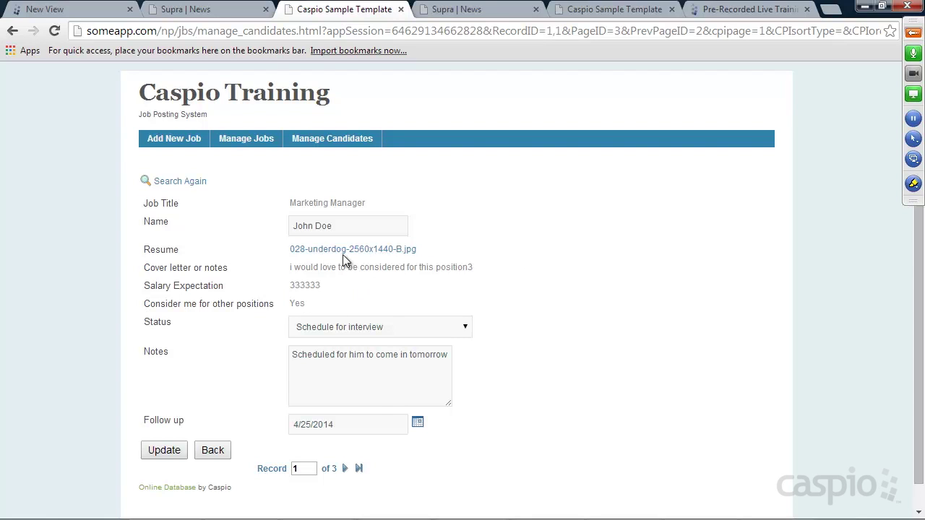
left_click_drag(337, 227, 292, 230)
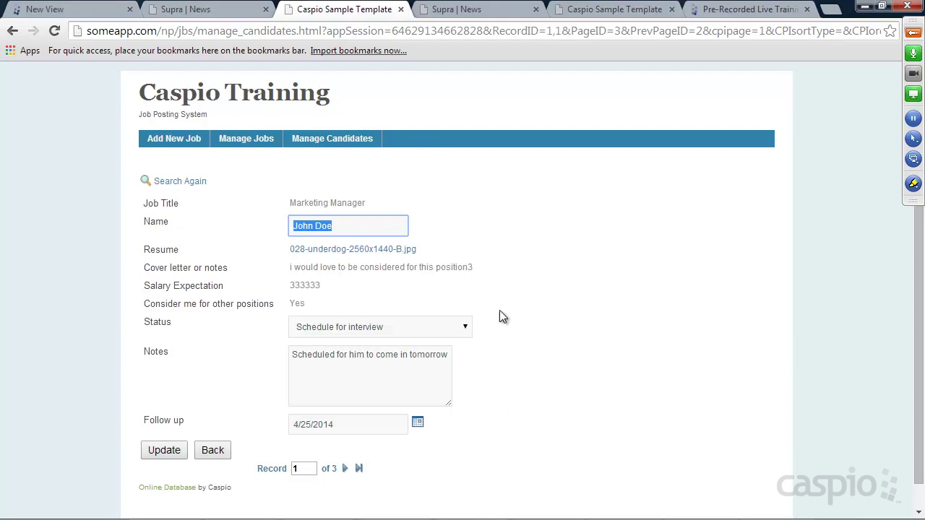
left_click(76, 10)
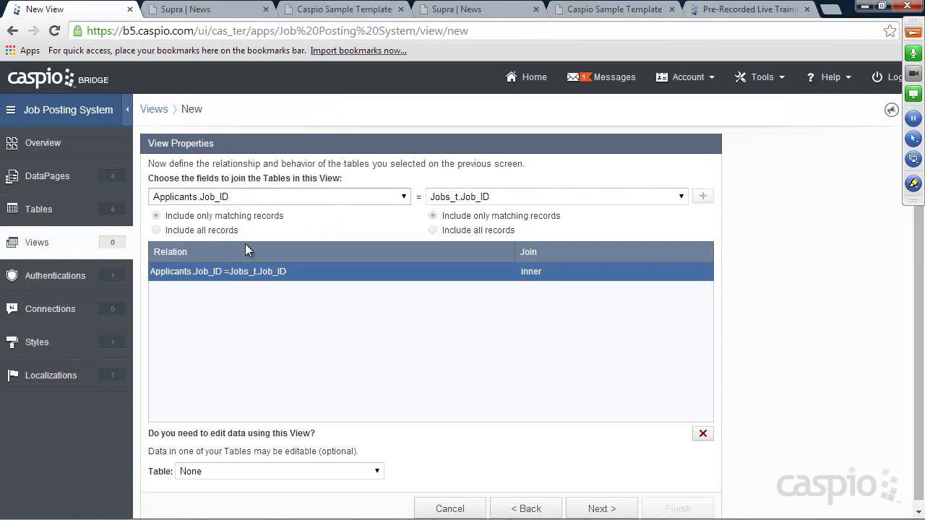
Step: Make Applicants the editable table, keep all fields, and finish the Combine_applicants_and_jobs view
left_click(234, 474)
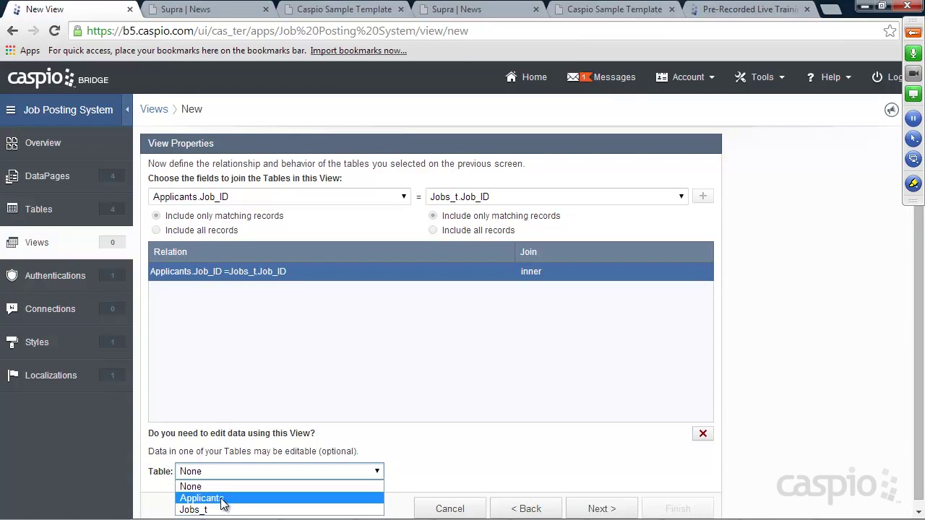
left_click(220, 499)
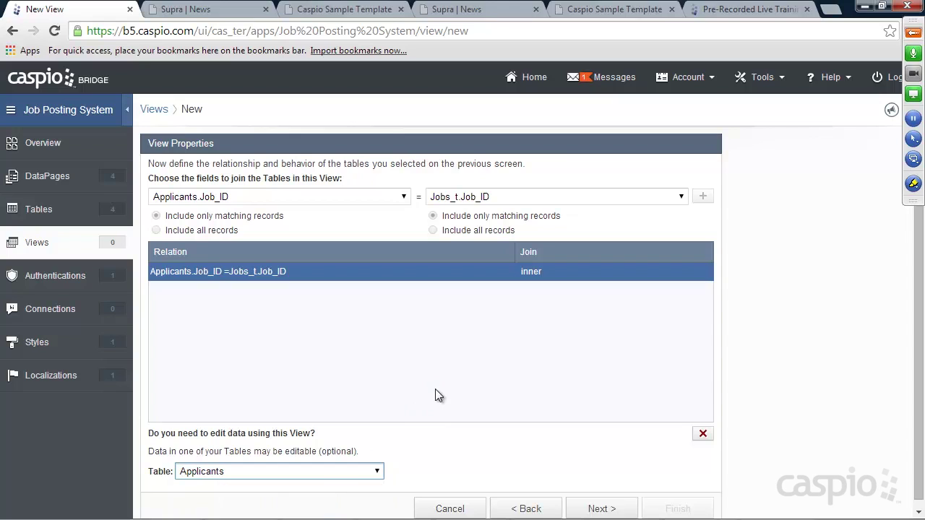
left_click(601, 509)
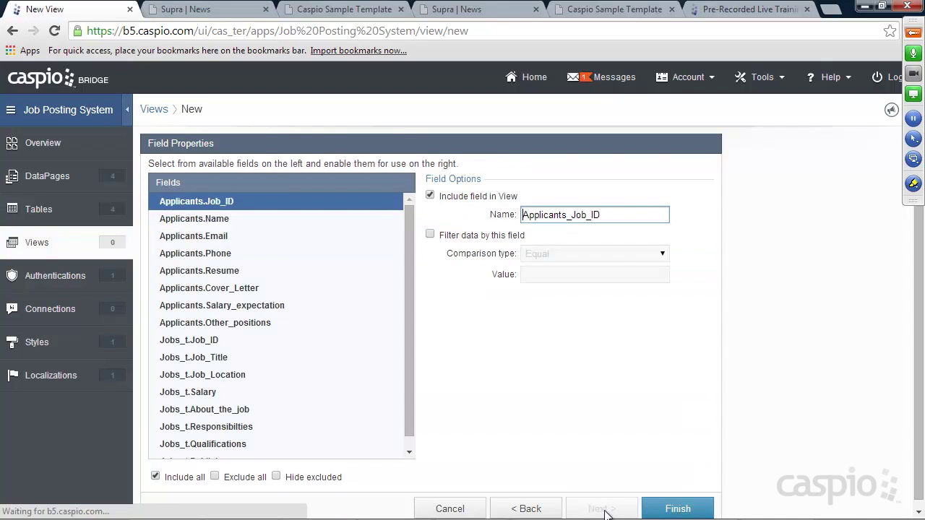
mouse_move(408, 241)
left_mouse_down()
mouse_move(406, 254)
mouse_move(409, 232)
left_mouse_up()
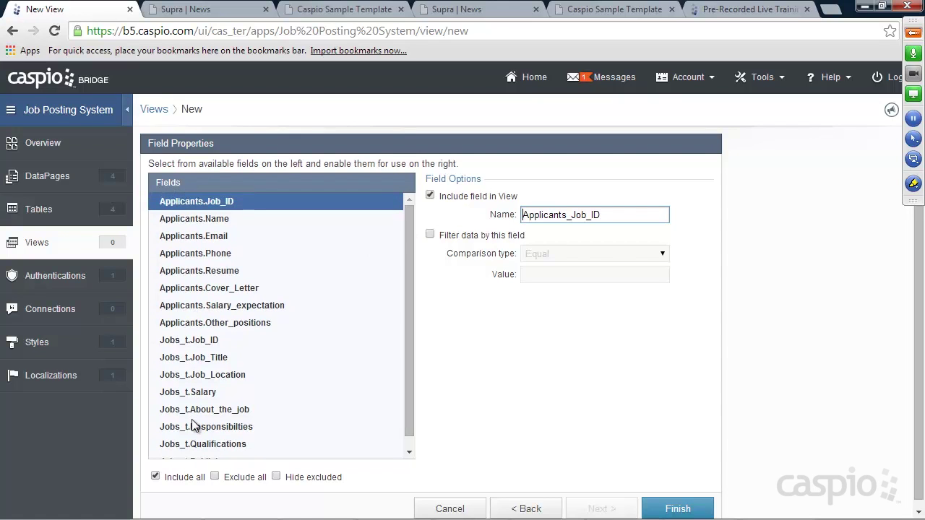
left_click(658, 507)
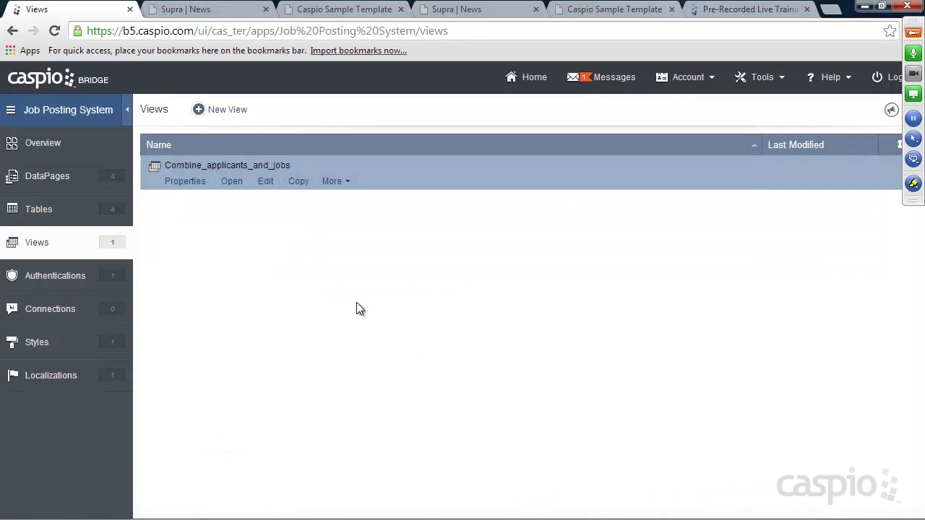
Step: Open the Combine_applicants_and_jobs view's data and scroll across its joined record
left_click(232, 181)
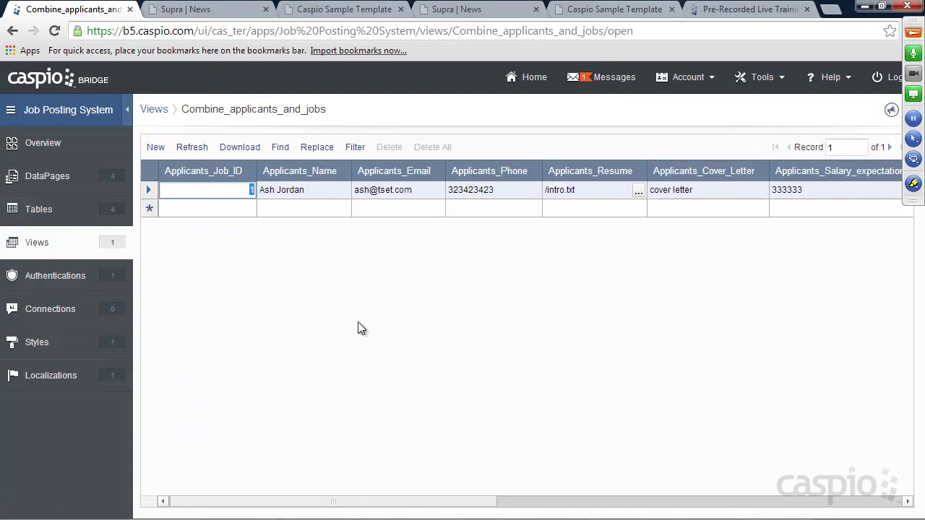
left_click_drag(462, 506, 922, 500)
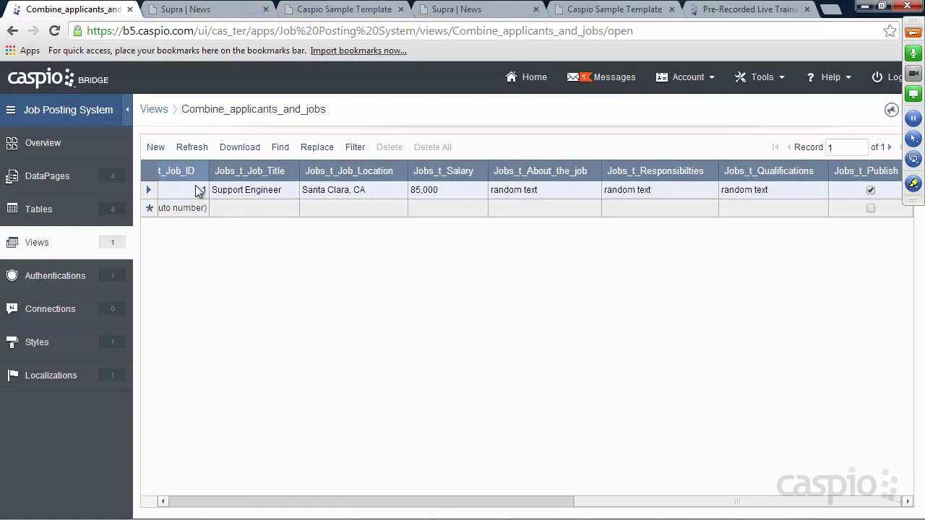
left_click_drag(600, 506, 166, 503)
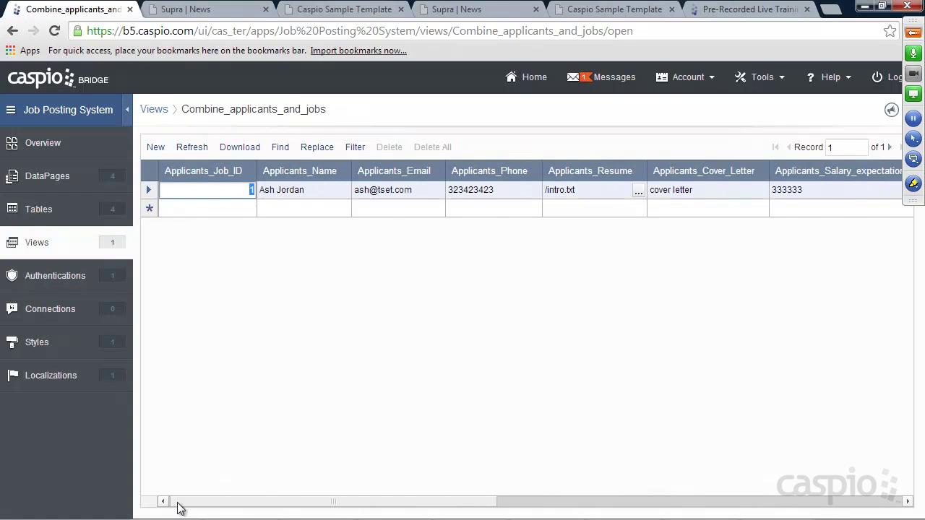
Step: Check the Jobs_t datasheet, then open the Applicants datasheet
left_click(43, 210)
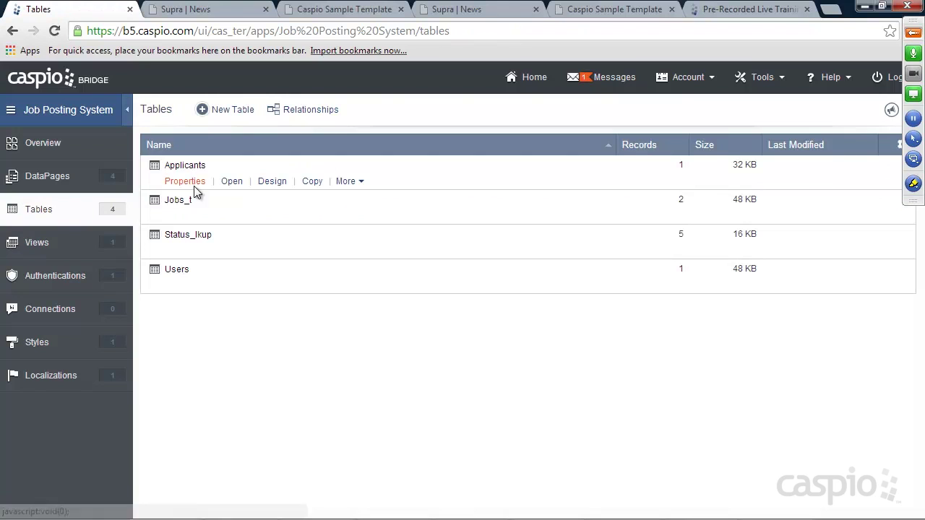
left_click(230, 214)
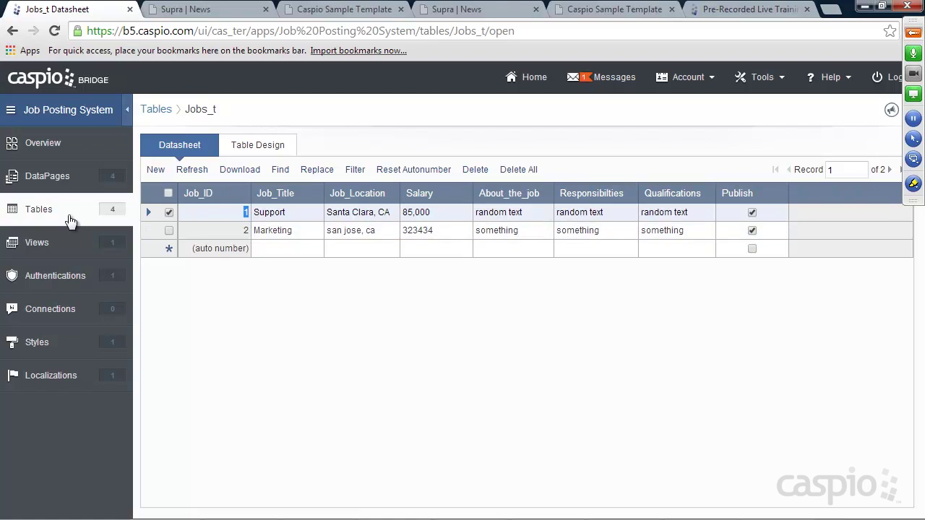
left_click(42, 209)
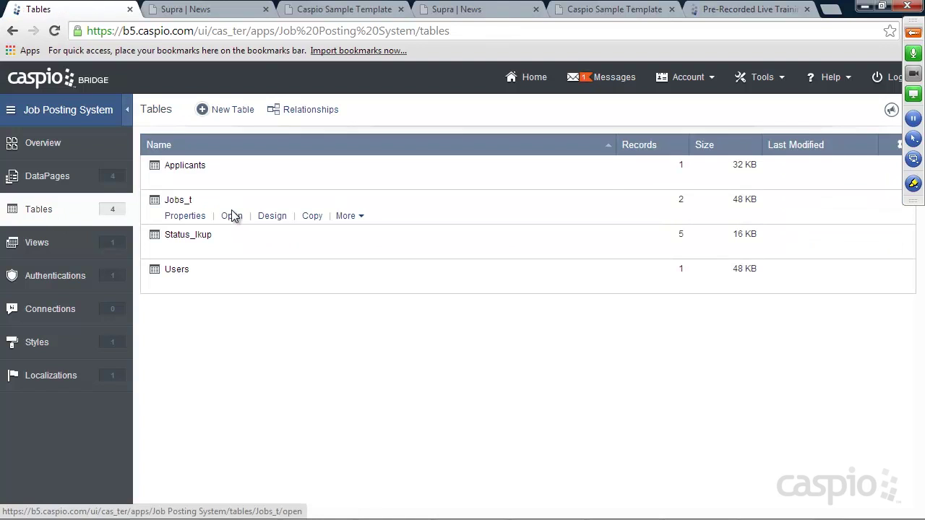
left_click(231, 181)
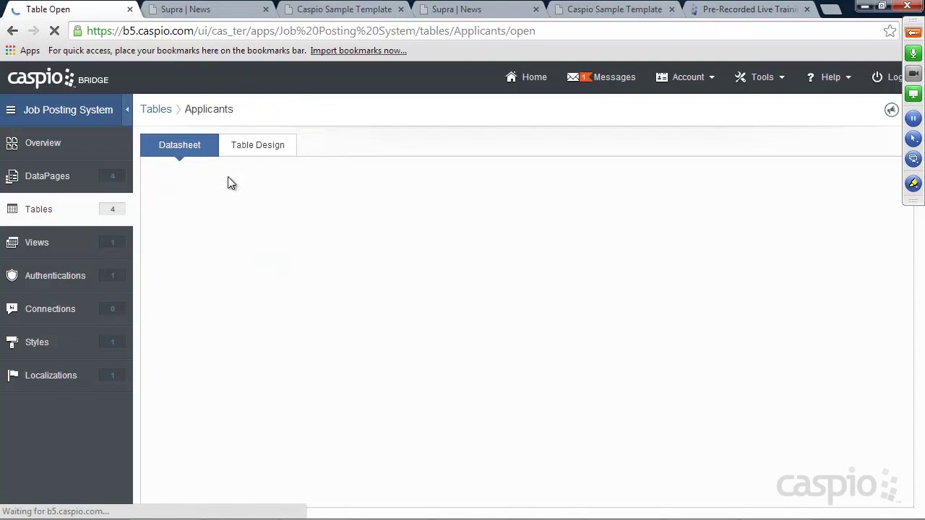
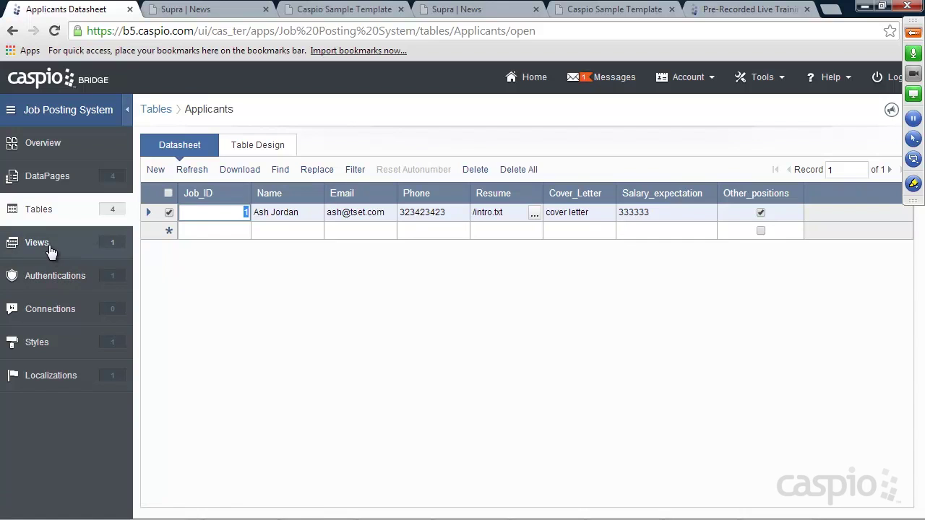
Step: Start a new DataPage in the Users folder and pick the Reports type in the wizard
left_click(52, 168)
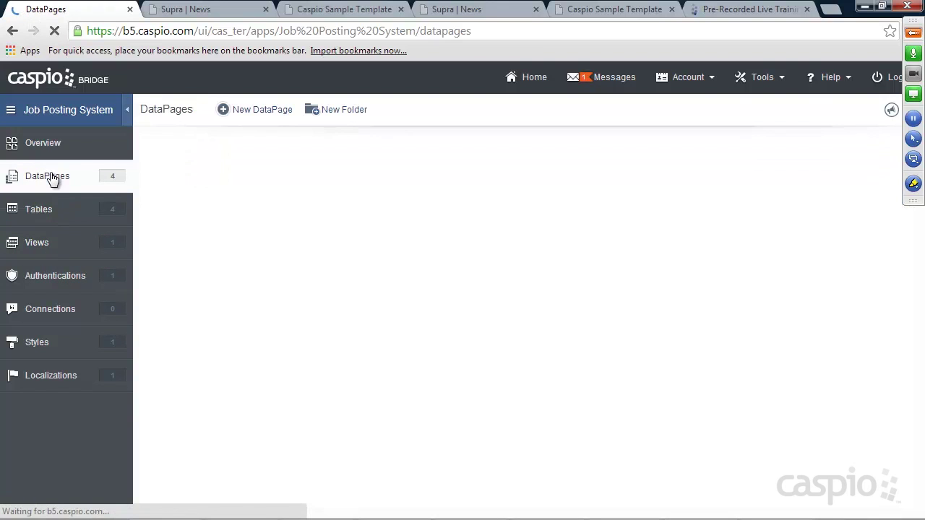
left_click(175, 217)
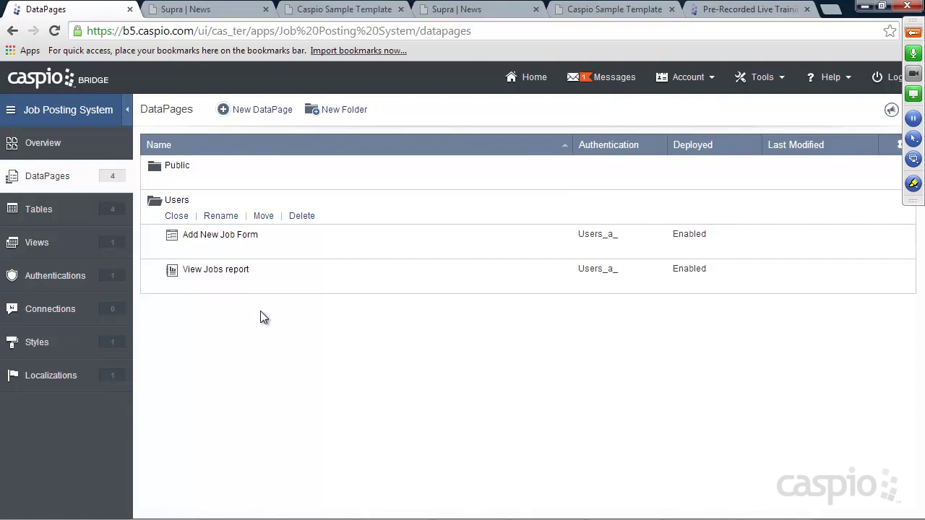
left_click(262, 112)
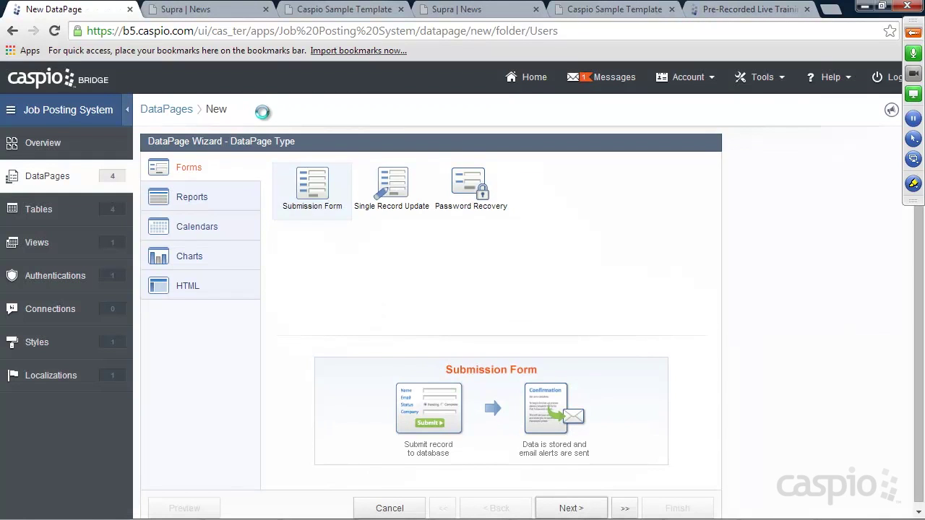
left_click(201, 195)
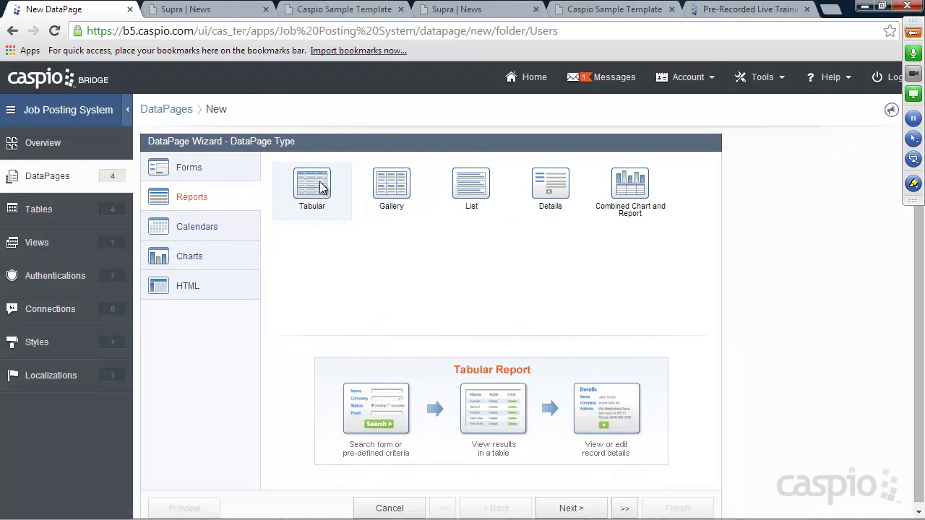
Step: Base the tabular report on Combine_applicants_and_jobs with advanced options and restricted access enabled
left_click(563, 508)
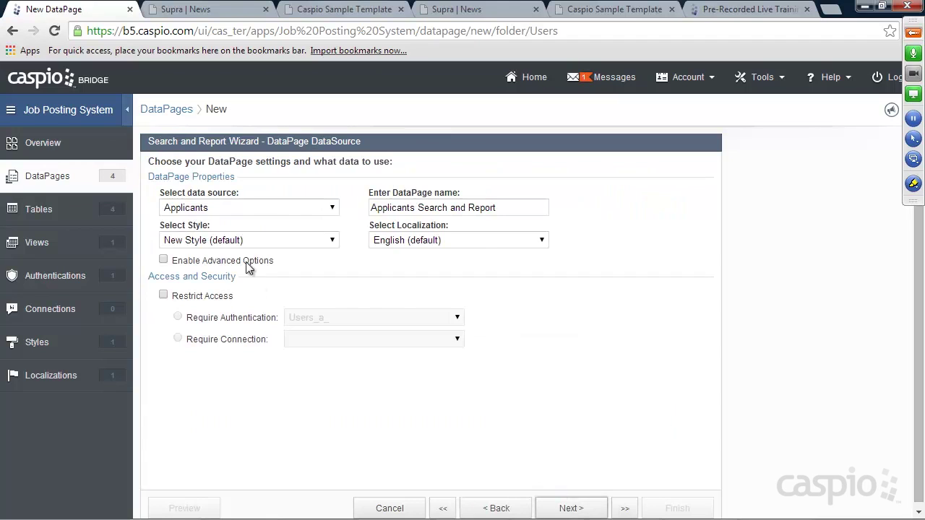
left_click(225, 209)
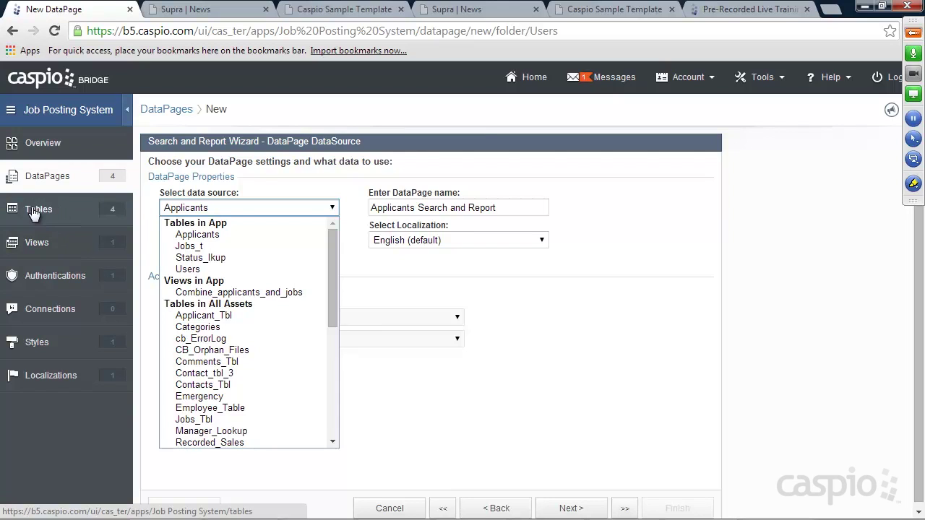
left_click(230, 292)
left_click(201, 260)
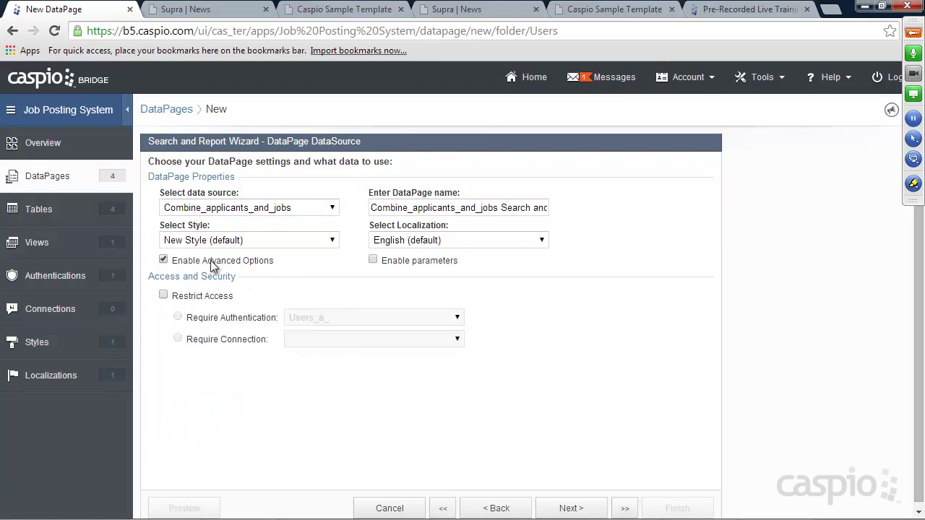
left_click(186, 298)
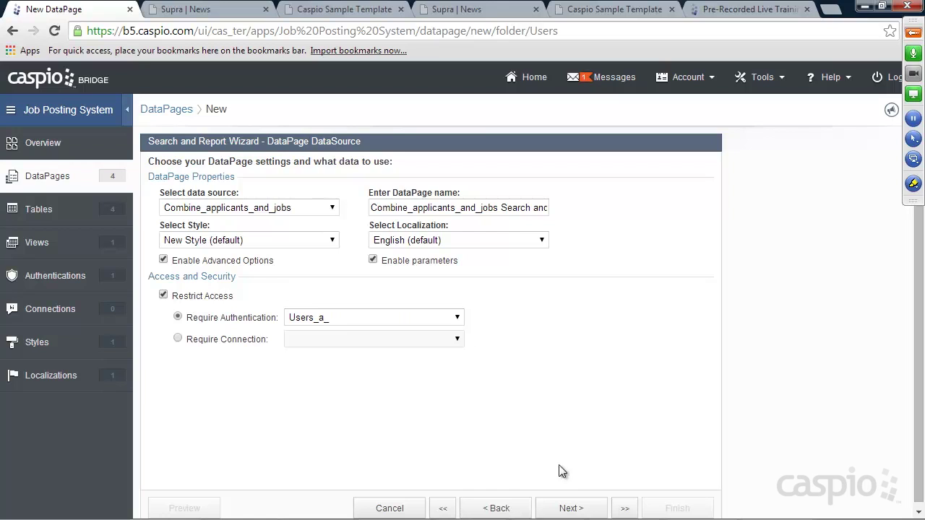
left_click(573, 509)
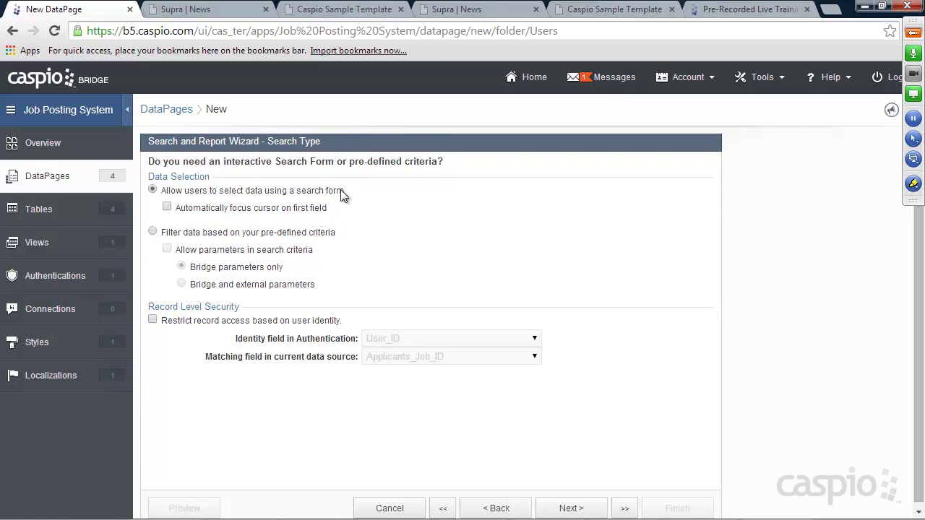
Step: Add Applicants_Name and Applicants_Email to the search form's selected fields
left_click(585, 508)
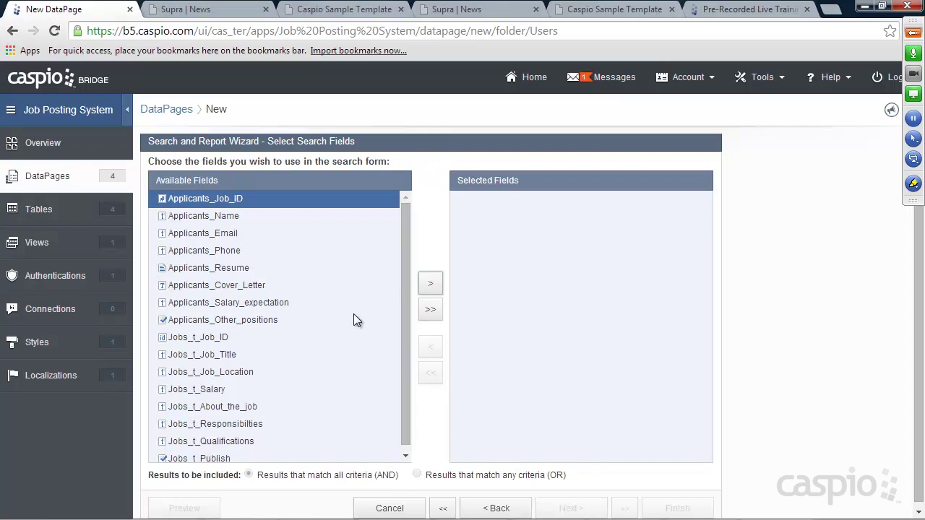
left_click_drag(404, 273, 409, 254)
left_click(211, 218)
left_click(420, 284)
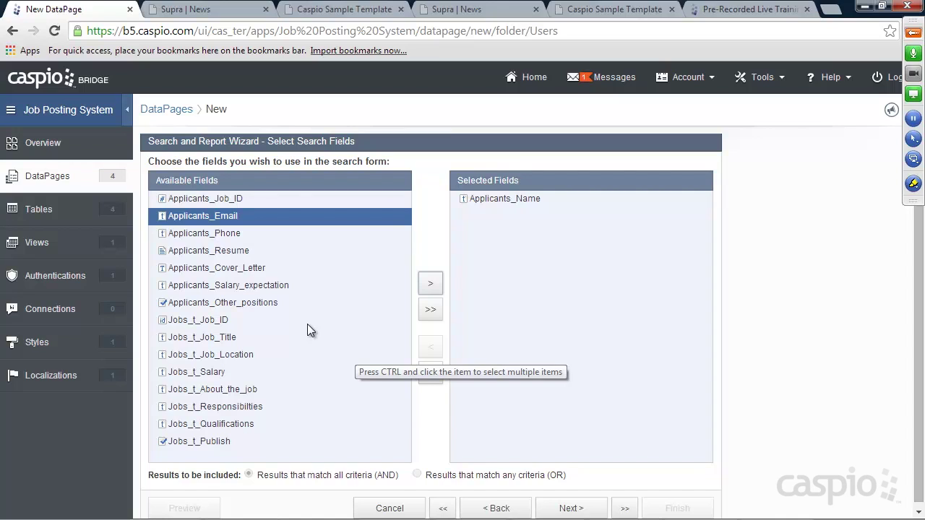
right_click(307, 324)
left_click(428, 240)
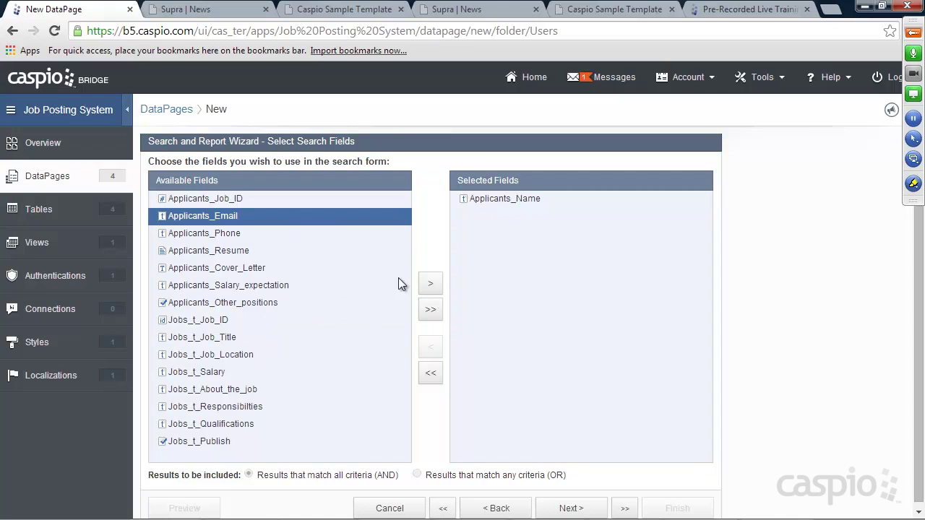
left_click(430, 283)
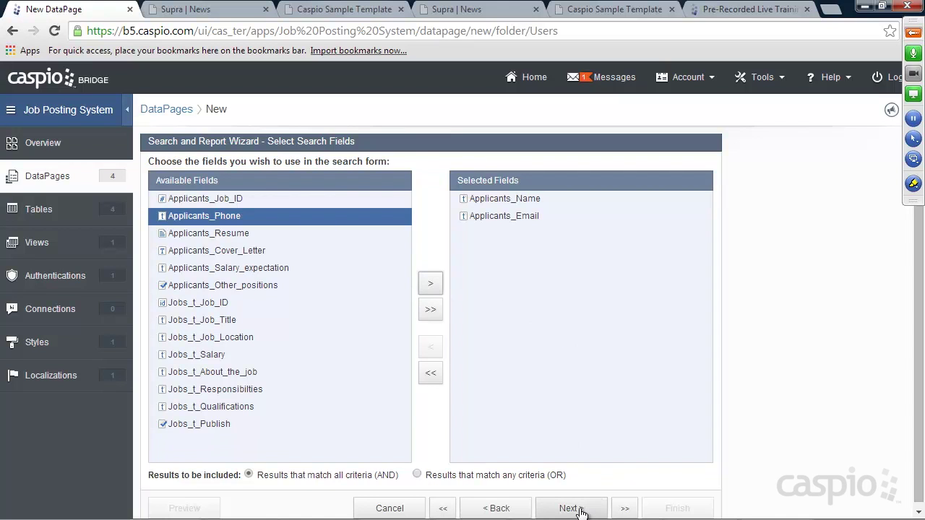
left_click(580, 511)
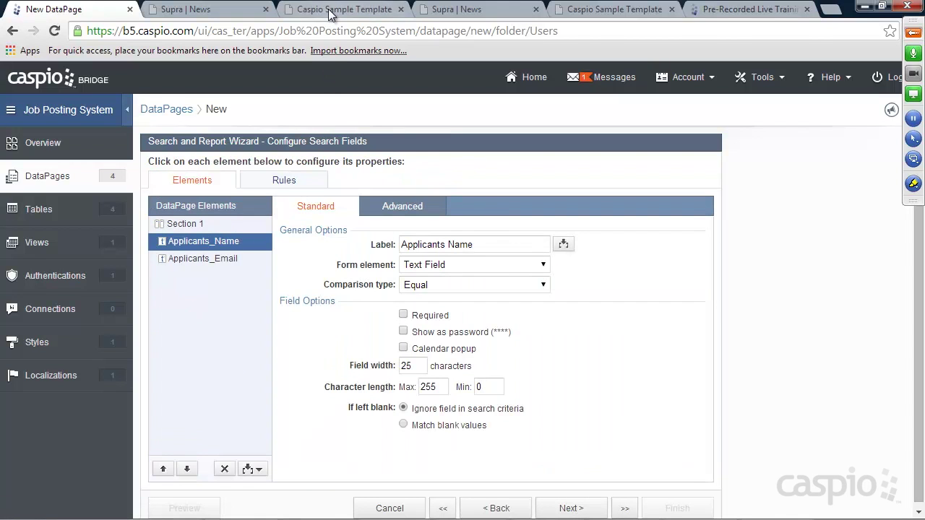
left_click(334, 10)
left_click(318, 138)
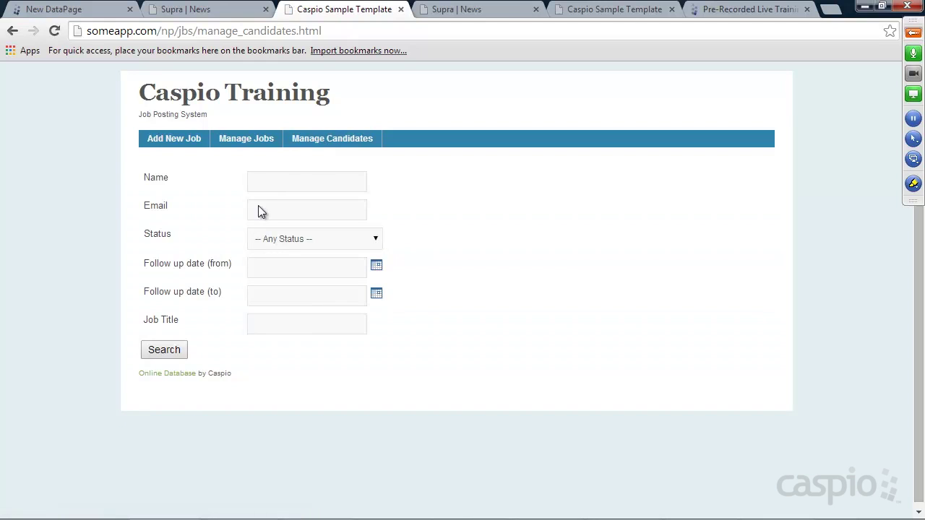
left_click(292, 237)
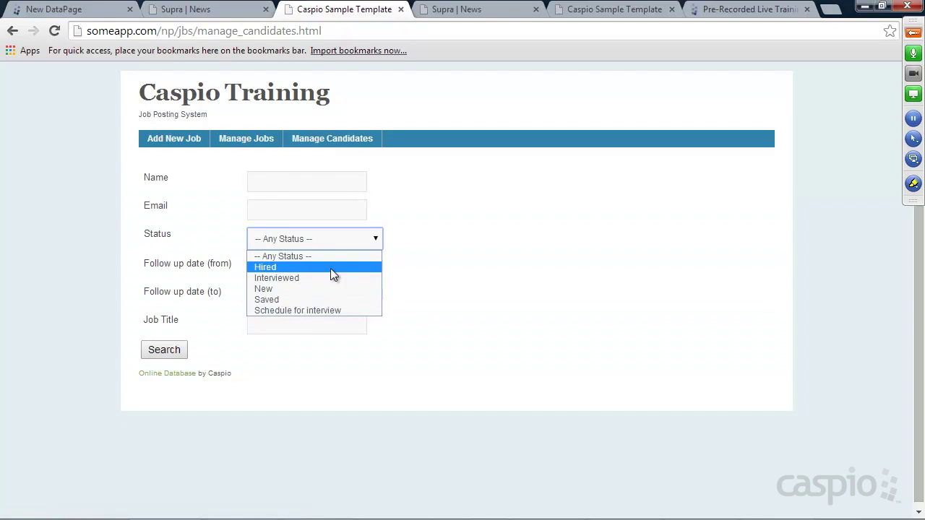
left_click(441, 272)
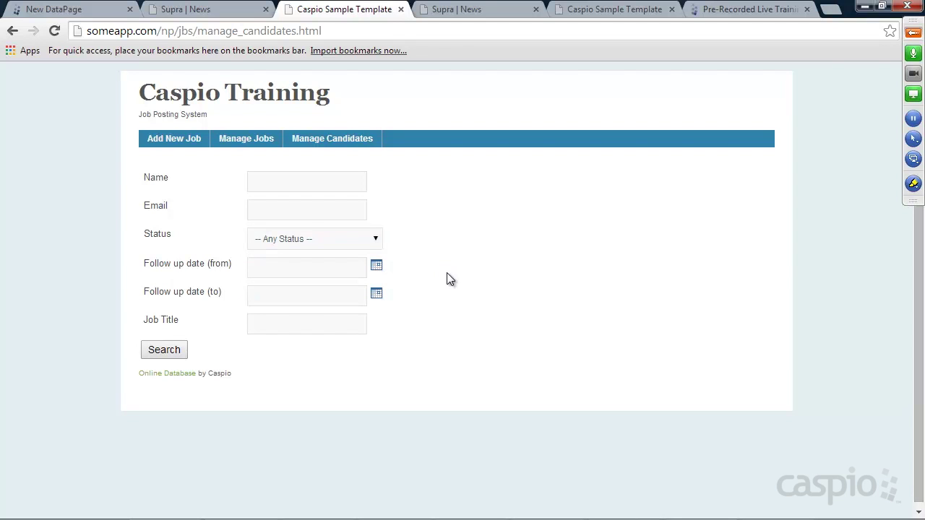
left_click(91, 10)
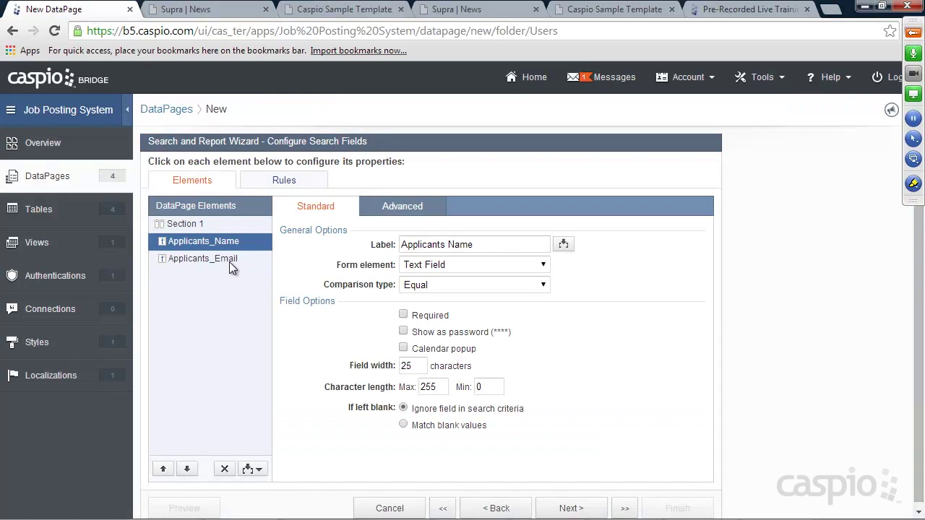
Step: Relabel the search fields Name and Email and set both comparisons to Contains
left_click_drag(448, 247, 391, 244)
key("Delete")
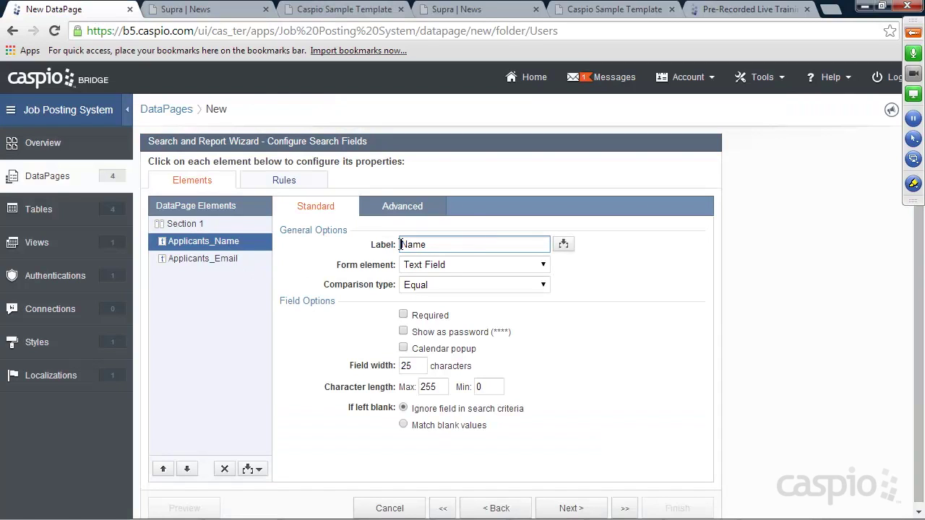
left_click(454, 285)
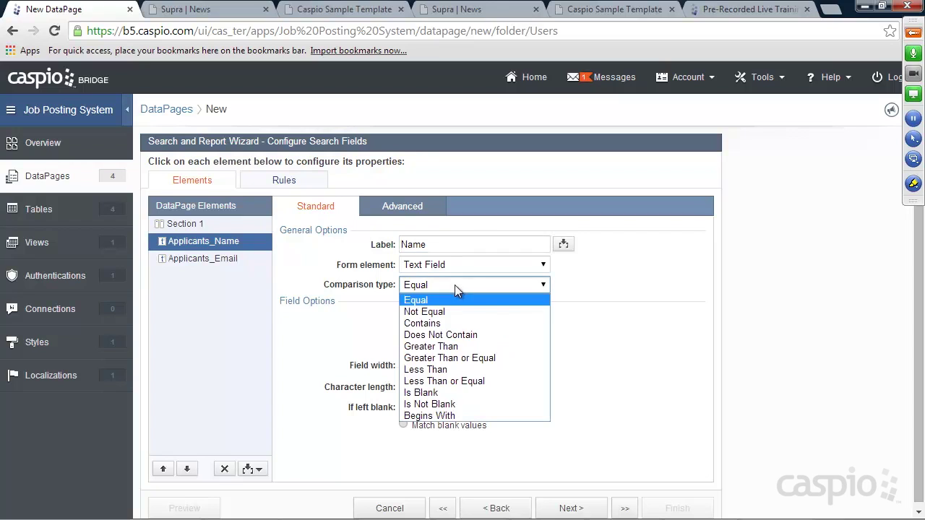
left_click(445, 324)
left_click(213, 260)
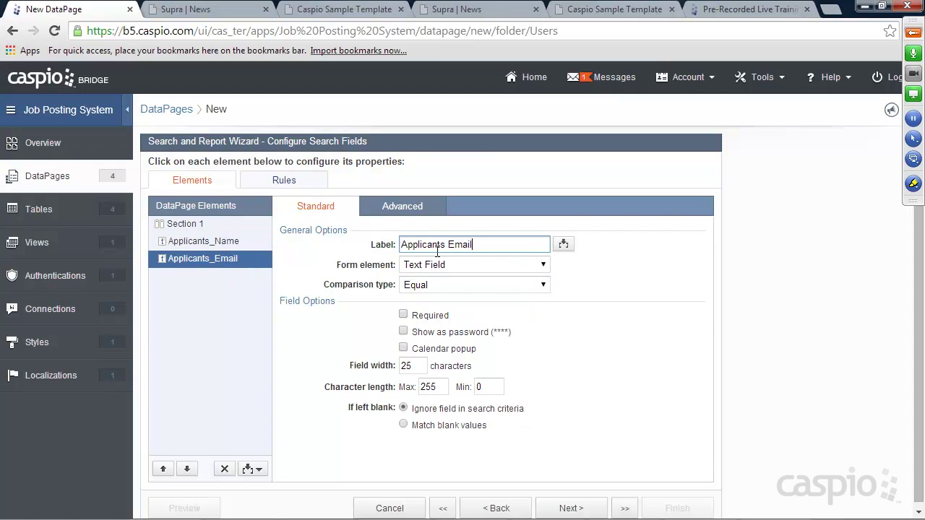
left_click_drag(448, 246, 370, 254)
key("Delete")
left_click(431, 287)
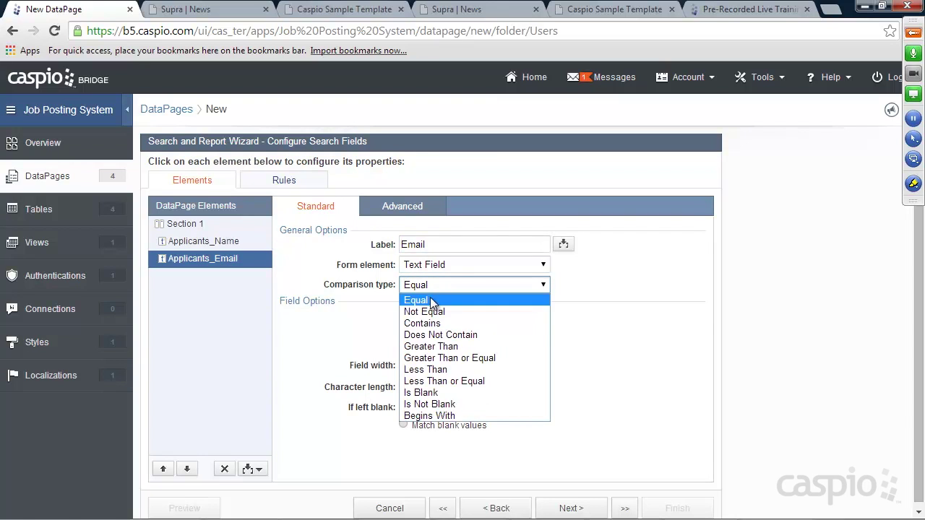
left_click(430, 319)
left_click(575, 509)
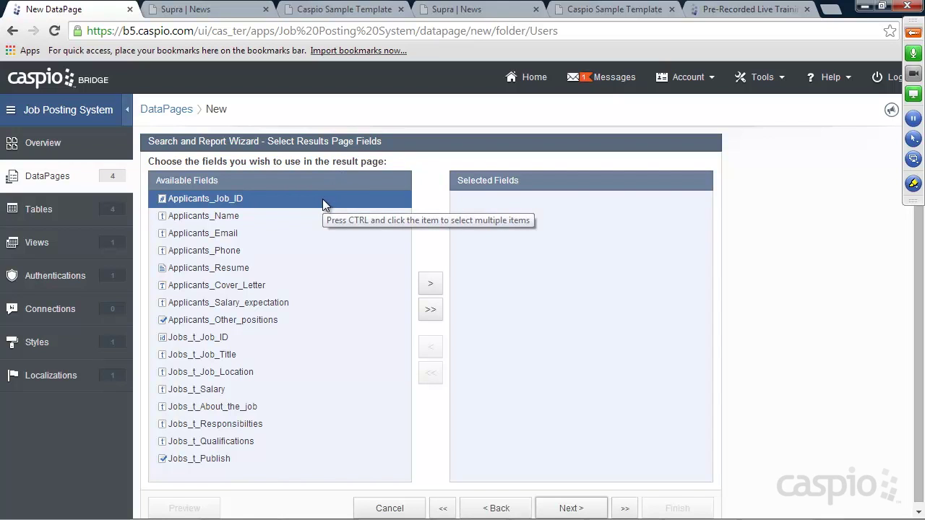
Step: Add Jobs_t_Job_Title and Applicants Name, Email, Phone and Resume to the results page
left_click(219, 354)
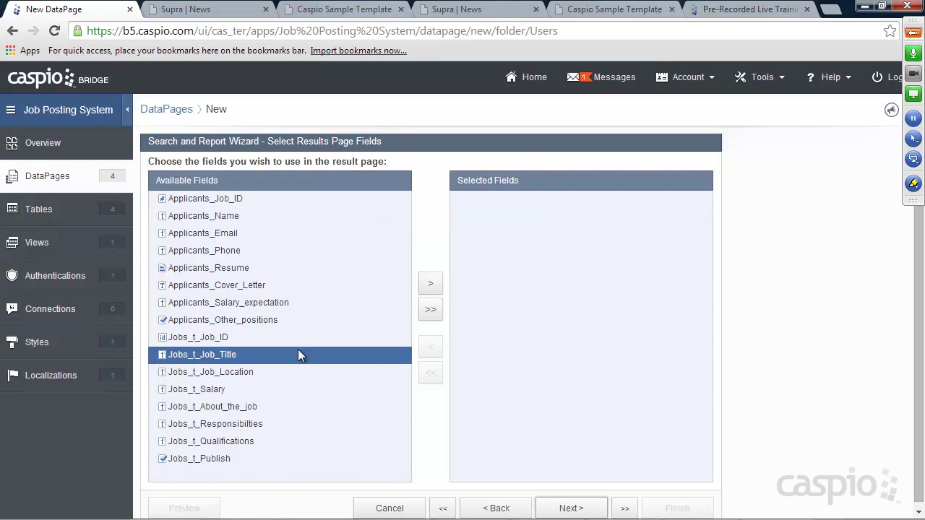
left_click(430, 284)
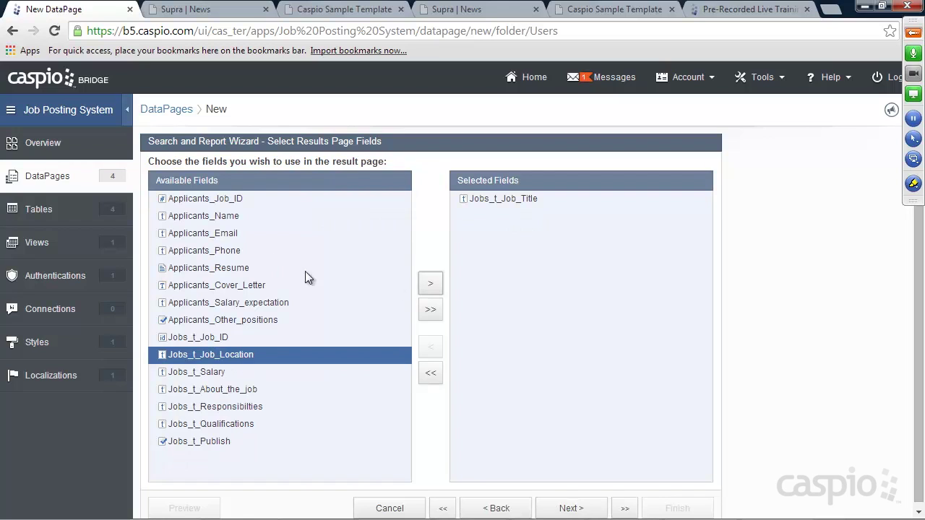
left_click(214, 216)
left_click(430, 286)
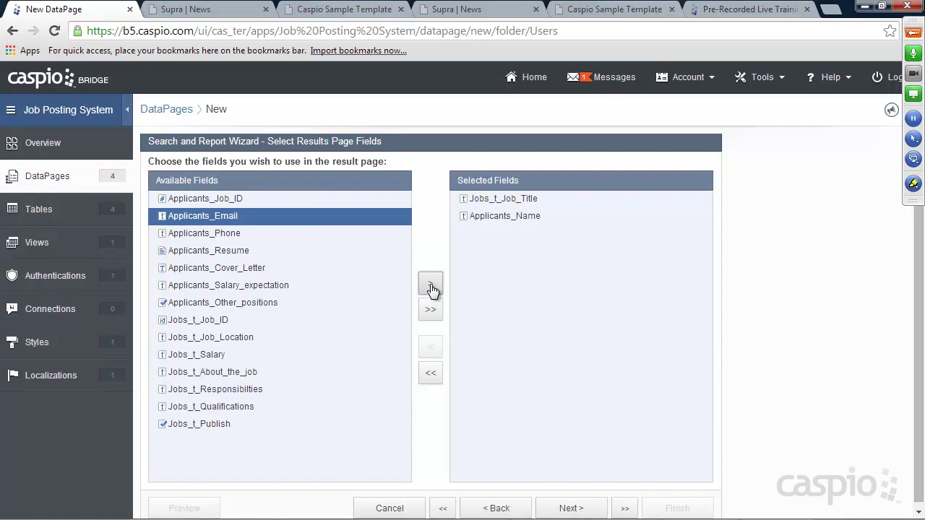
left_click(431, 286)
left_click(431, 287)
left_click(431, 286)
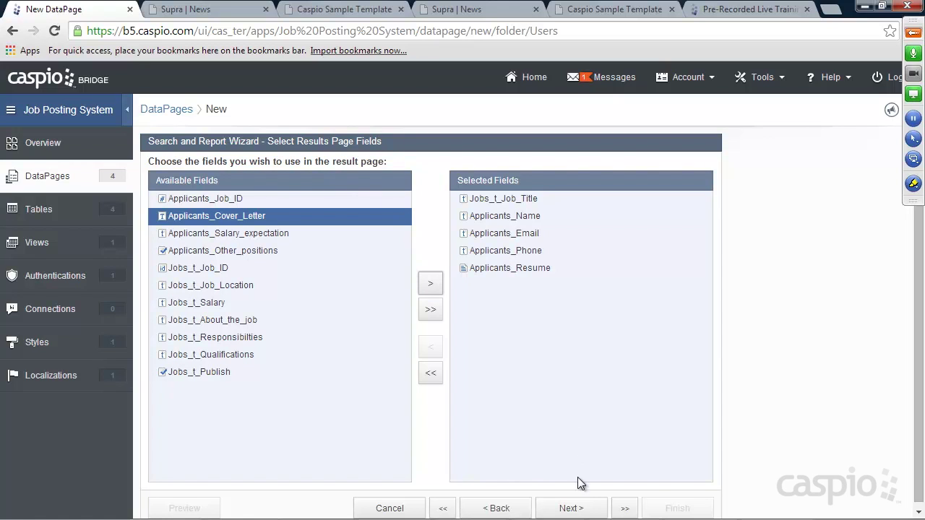
left_click(579, 509)
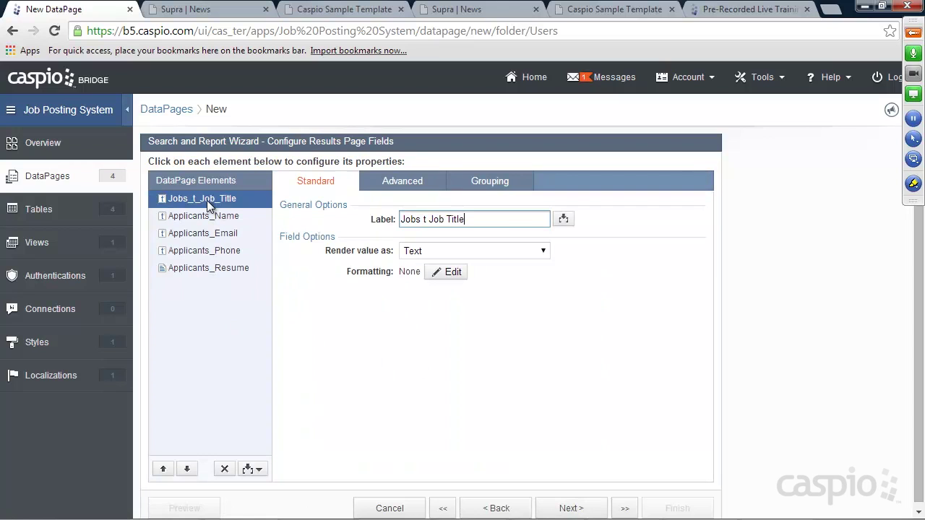
Step: Shorten the results labels to Title, Name, Email and Phone
left_click_drag(448, 220, 394, 219)
key("BackSpace")
left_click(223, 217)
left_click_drag(448, 219, 359, 224)
key("BackSpace")
left_click(228, 232)
left_click_drag(448, 219, 284, 246)
key("BackSpace")
left_click(268, 249)
left_click_drag(448, 219, 362, 224)
key("BackSpace")
Step: Label the Resume field Resume, display it as File, and advance to details page fields
left_click(247, 268)
left_click_drag(447, 219, 362, 228)
key("BackSpace")
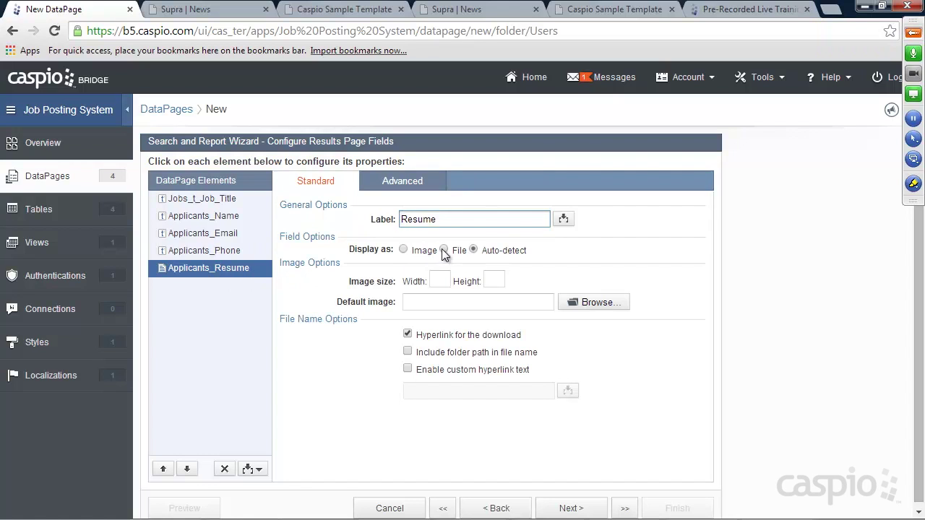
left_click(444, 249)
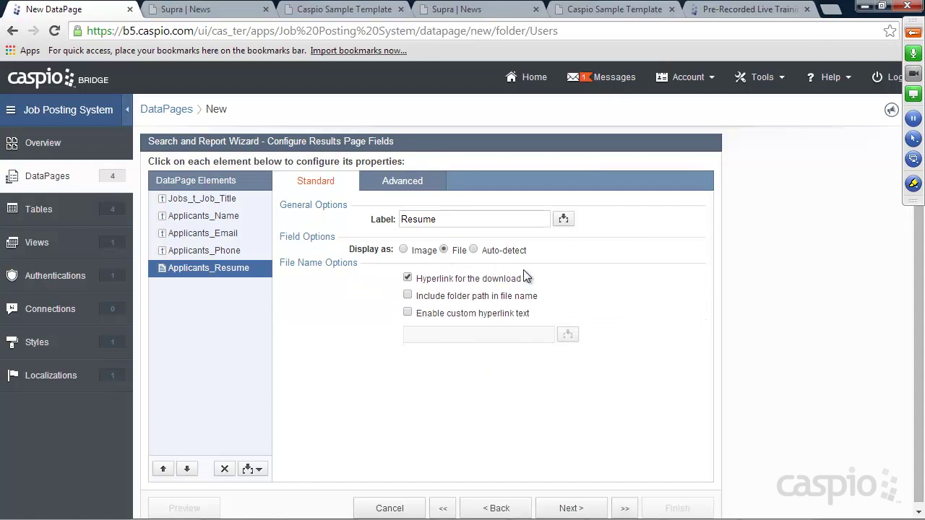
left_click(582, 508)
left_click(582, 508)
left_click(582, 508)
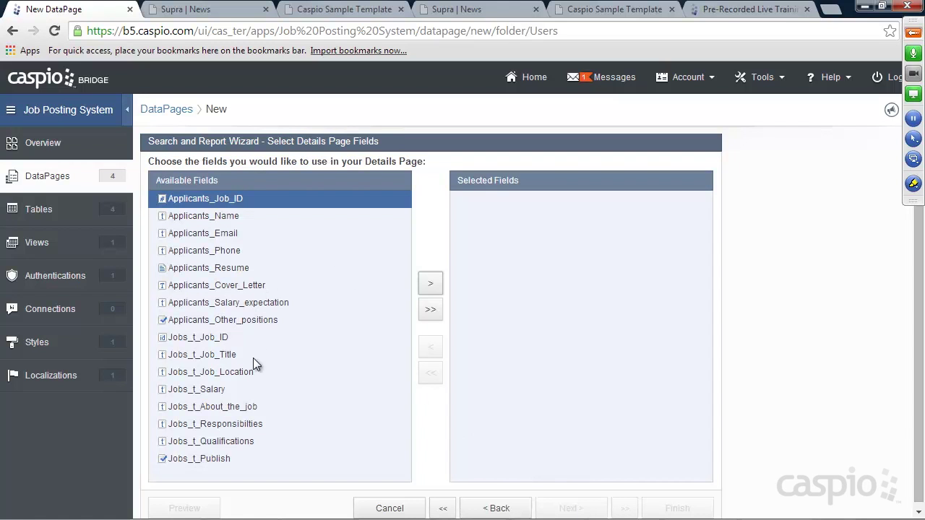
Step: Add job title, name, email, phone, resume, cover letter, salary expectation and other positions to the details page
left_click(222, 356)
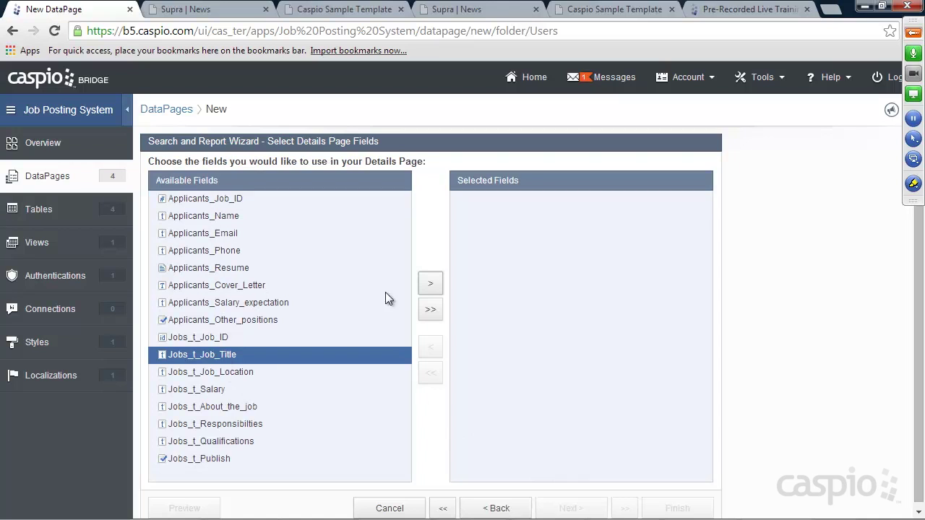
left_click(431, 283)
left_click(219, 216)
left_click(432, 289)
left_click(431, 290)
left_click(431, 289)
left_click(432, 289)
left_click(433, 289)
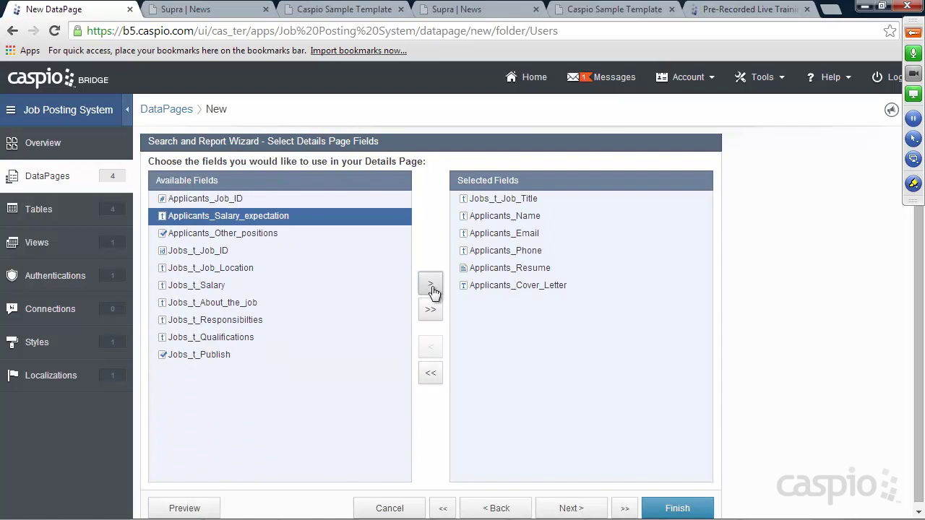
left_click(432, 290)
left_click(432, 289)
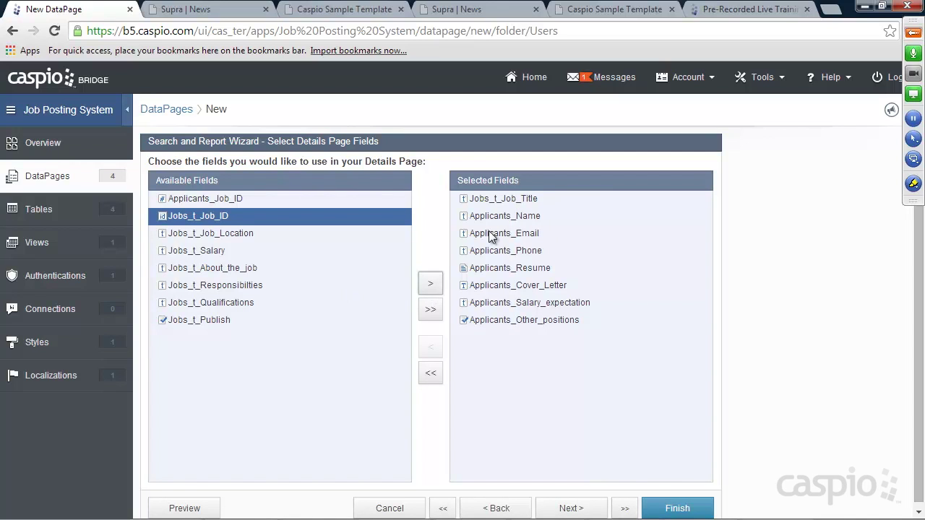
left_click(571, 508)
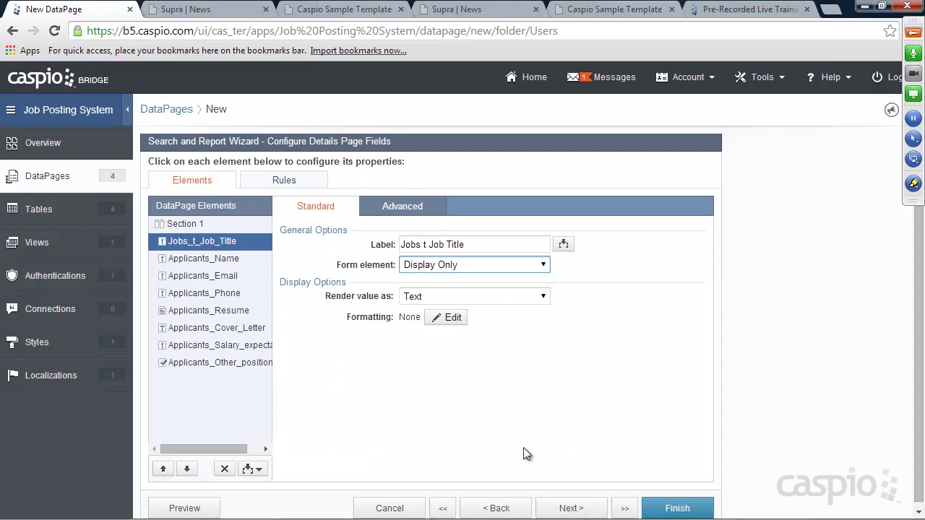
Step: Shorten the details labels to Title, Name, Email and Phone
left_click_drag(446, 244, 388, 245)
key("BackSpace")
left_click(230, 259)
left_click_drag(448, 245, 365, 244)
key("BackSpace")
left_click(230, 276)
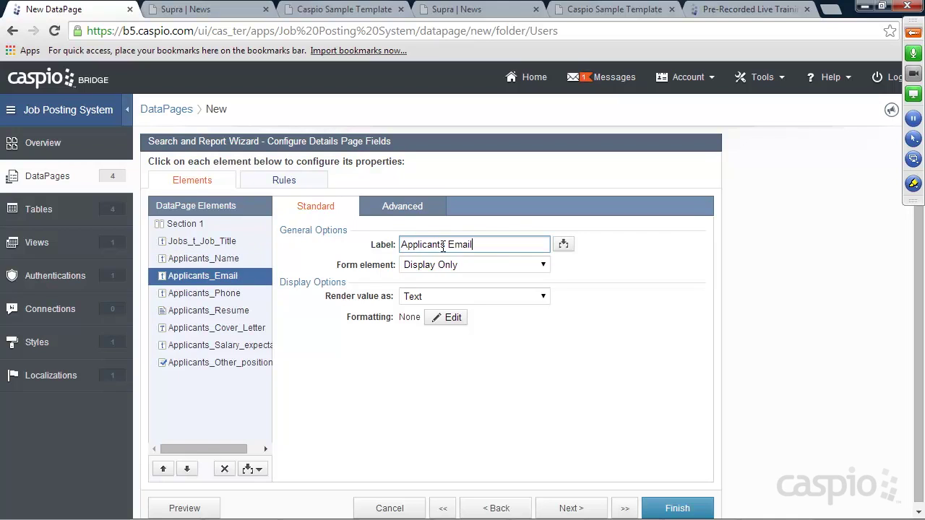
left_click_drag(449, 244, 351, 247)
key("BackSpace")
left_click(223, 294)
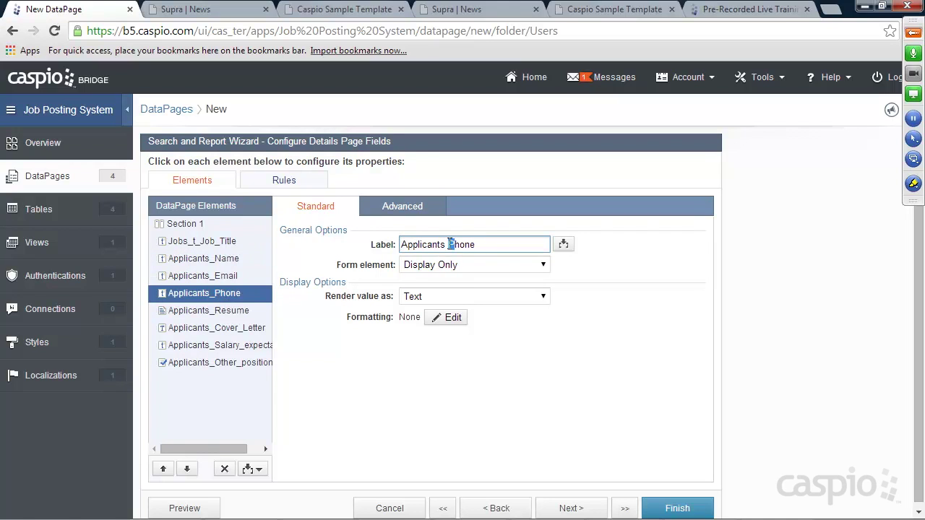
left_click_drag(447, 245, 367, 245)
key("BackSpace")
Step: Show Resume as a file and trim prefixes from Resume, Cover Letter, salary and Other positions labels
left_click(231, 310)
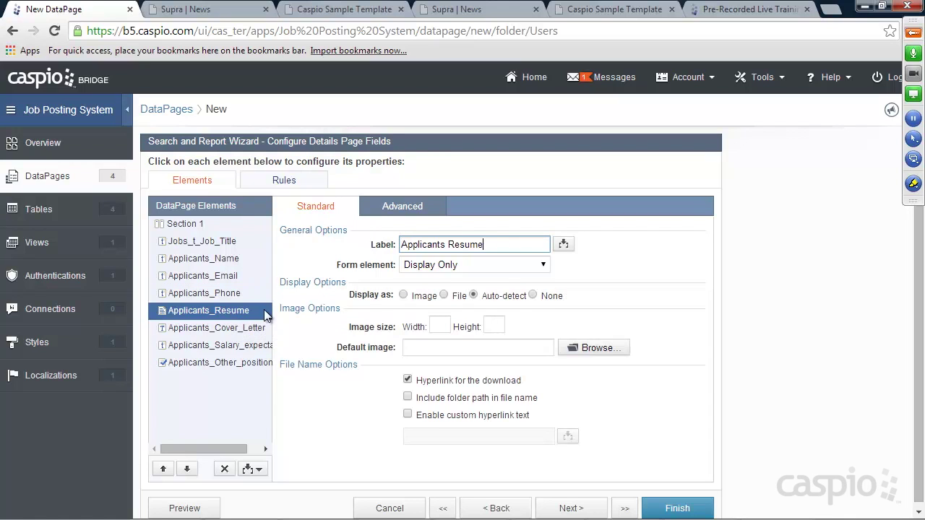
left_click(444, 296)
left_click_drag(449, 245, 367, 246)
key("BackSpace")
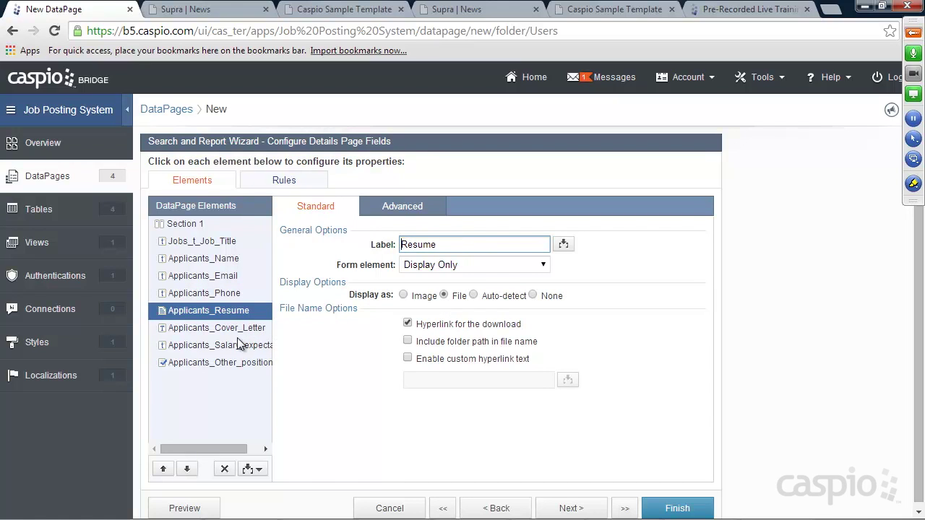
left_click(235, 328)
left_click_drag(447, 245, 367, 245)
key("BackSpace")
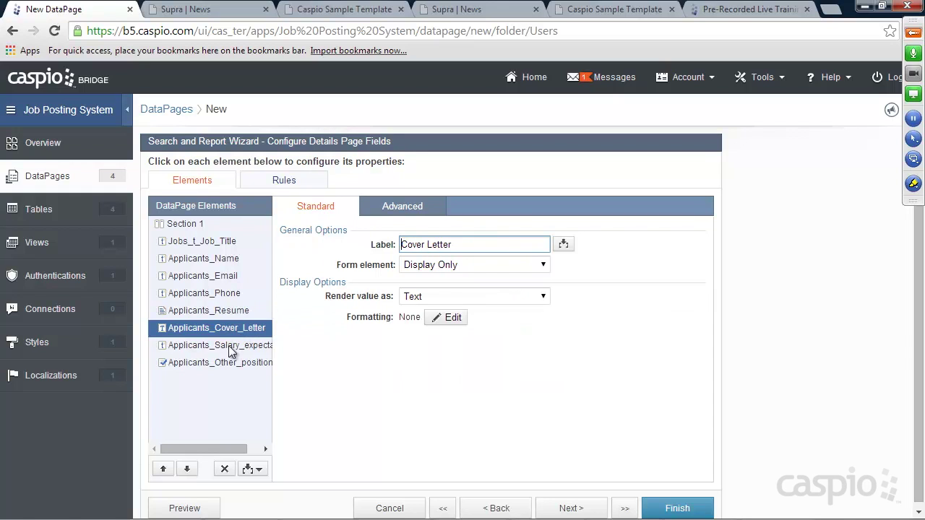
left_click(231, 347)
left_click_drag(449, 245, 351, 245)
key("BackSpace")
left_click(246, 362)
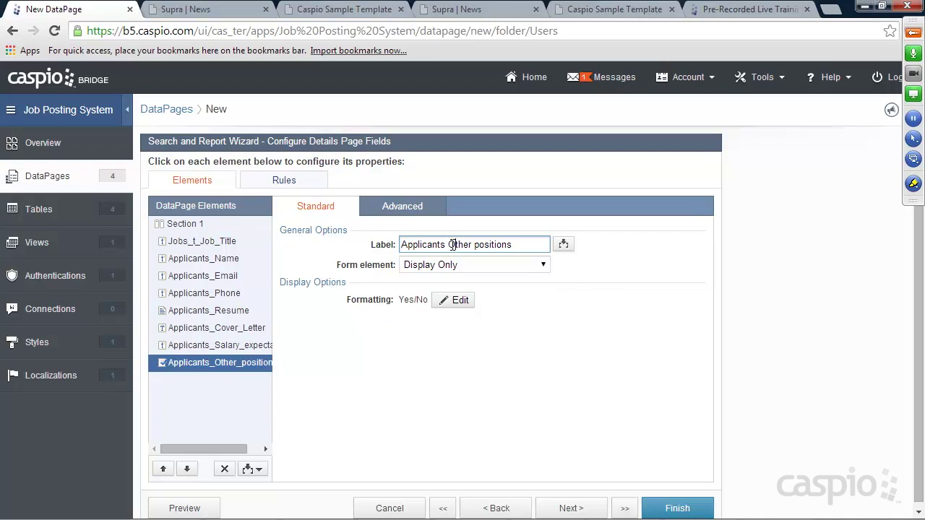
left_click_drag(449, 245, 358, 249)
key("BackSpace")
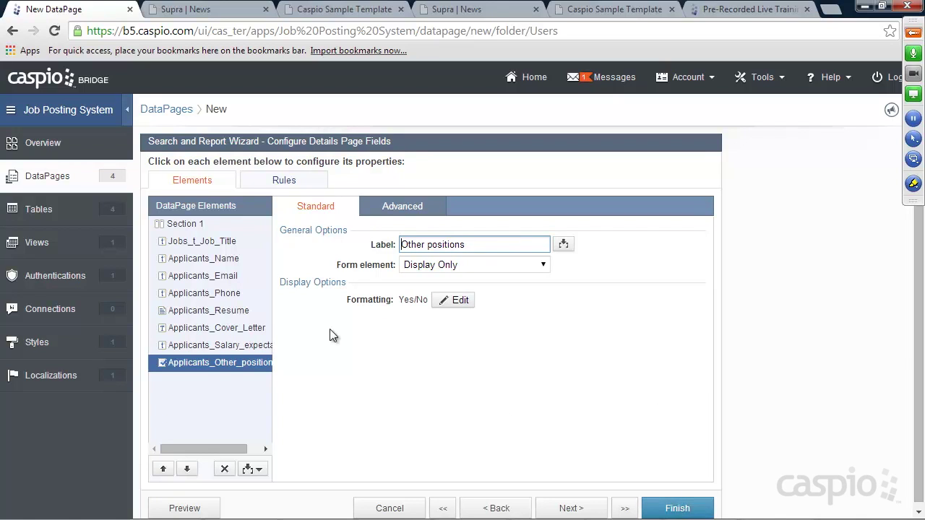
Step: Leave the Name form element unchanged and finish saving the Search and Report DataPage
left_click(210, 262)
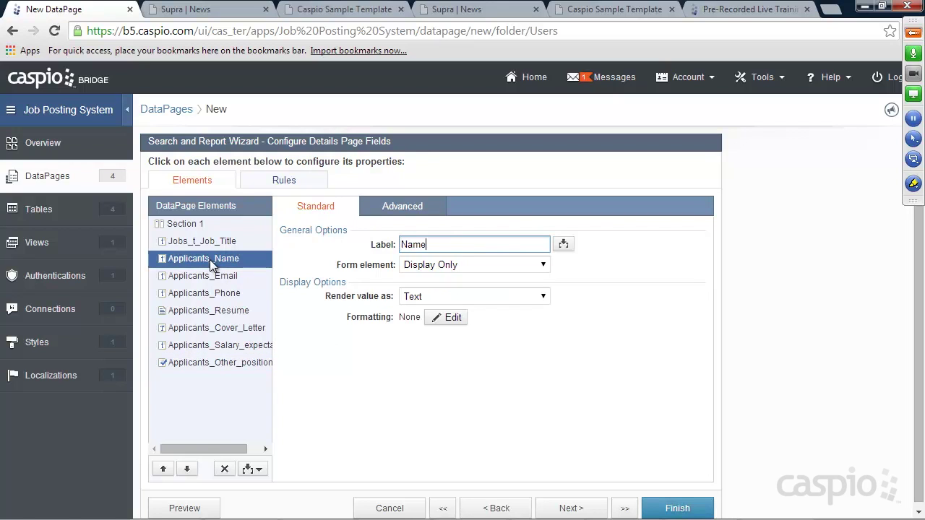
left_click(443, 267)
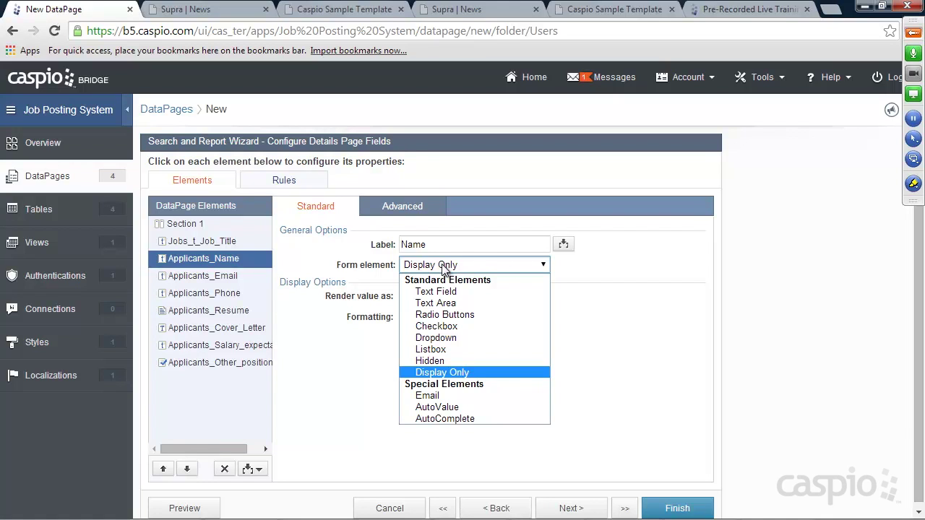
left_click(618, 273)
left_click(677, 508)
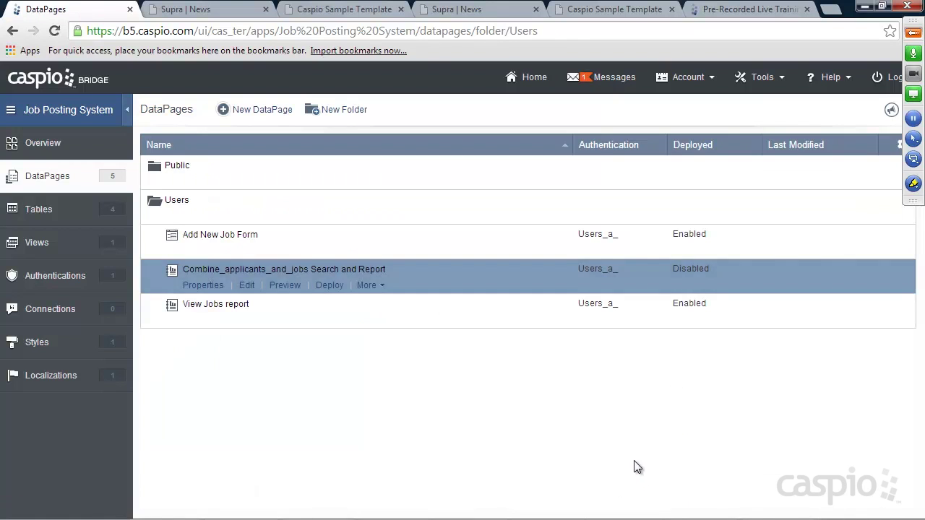
left_click(175, 181)
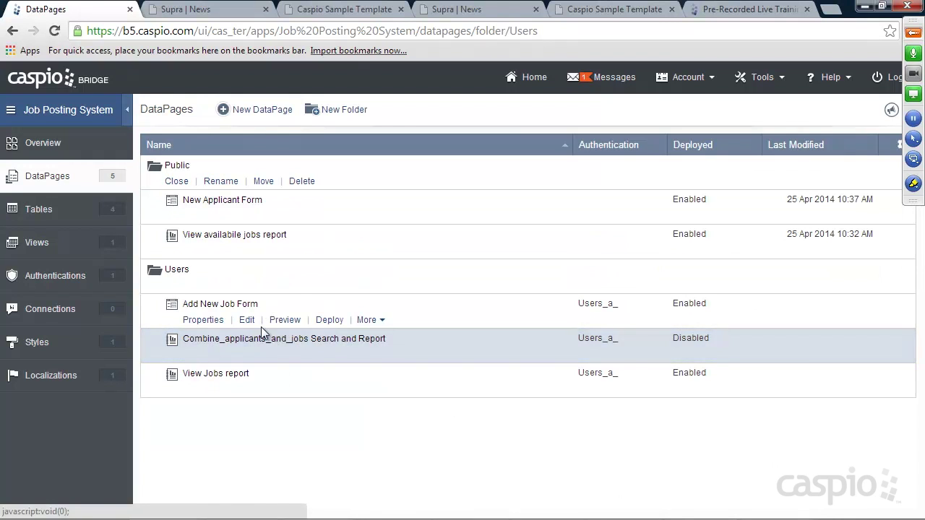
left_click(177, 181)
Step: Enable deployment of the Combine_applicants_and_jobs Search and Report and copy its embed code
mouse_move(271, 289)
left_click(329, 286)
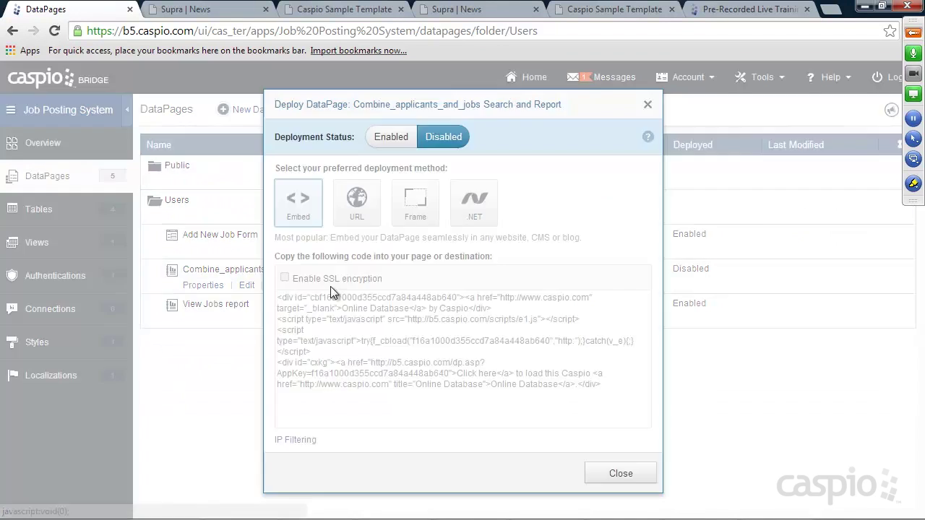
left_click(391, 137)
left_click(380, 345)
right_click(380, 345)
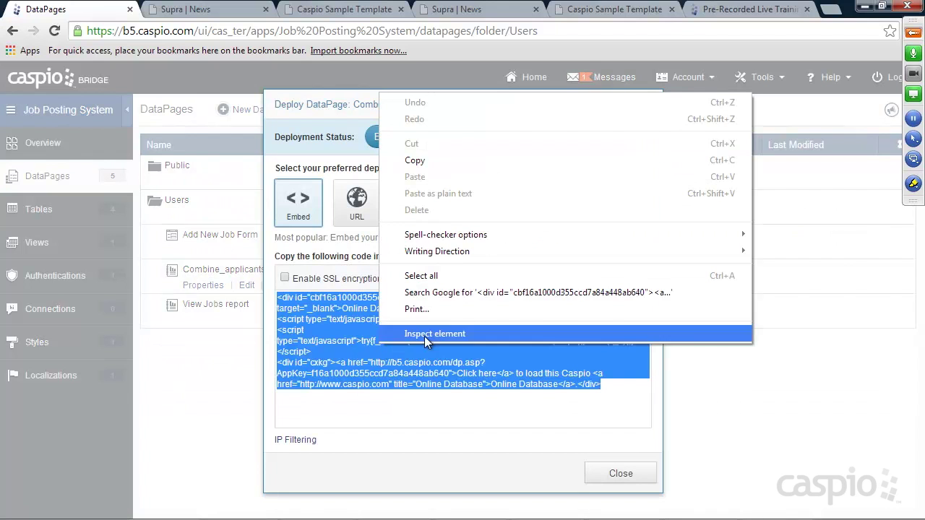
left_click(423, 160)
left_click(594, 474)
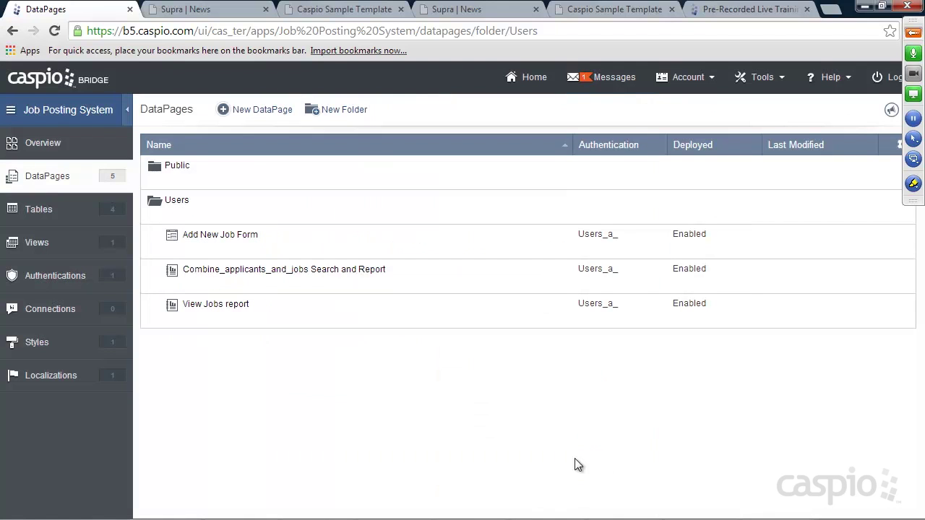
Step: Paste the embed code over 'Placeholder' on line 27 of manage_candidates.html in Notepad++
mouse_move(626, 516)
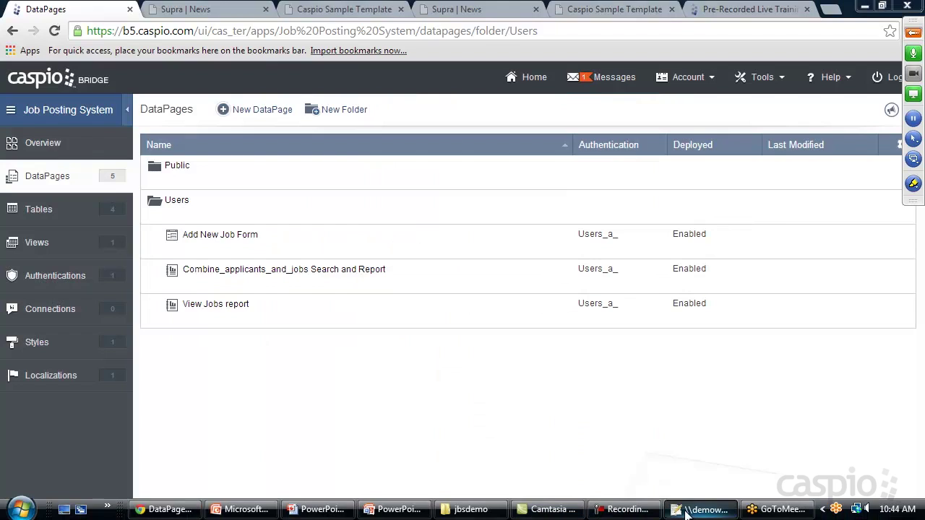
left_click(687, 512)
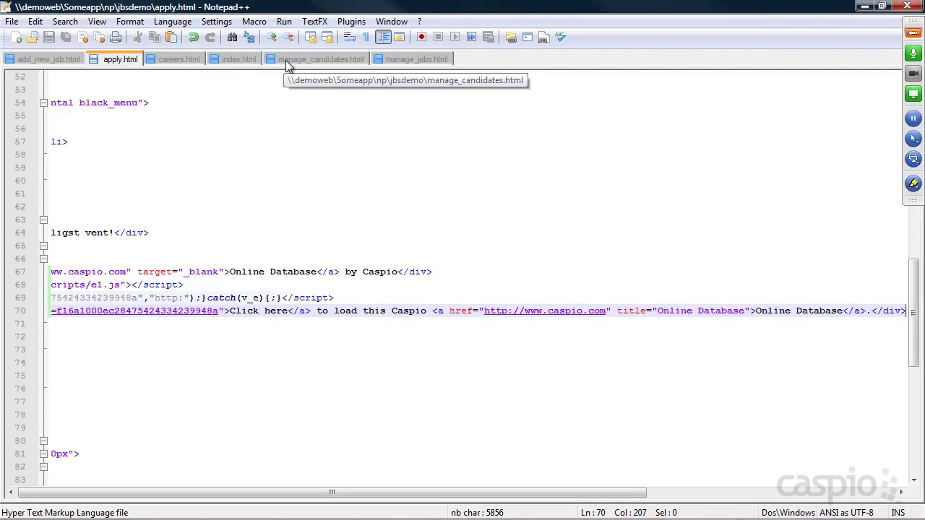
left_click(286, 60)
left_click_drag(115, 414, 55, 409)
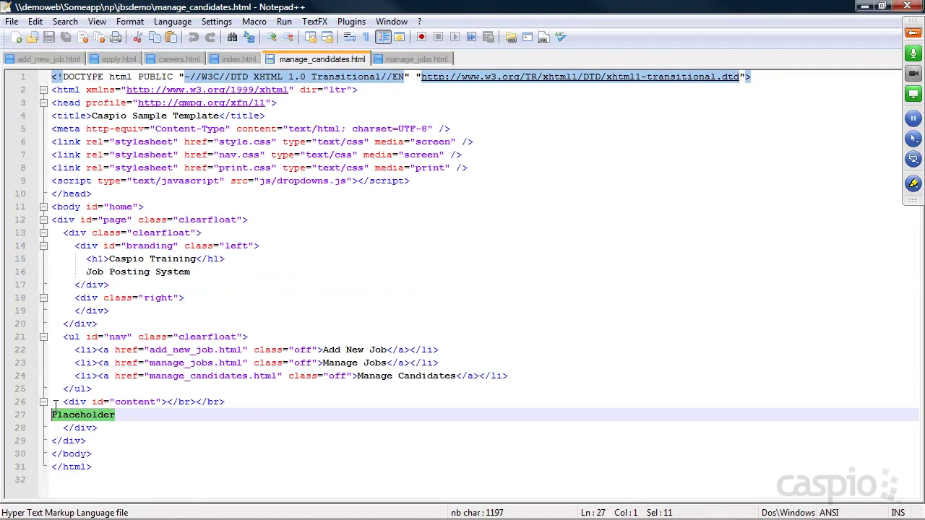
key("ctrl+v")
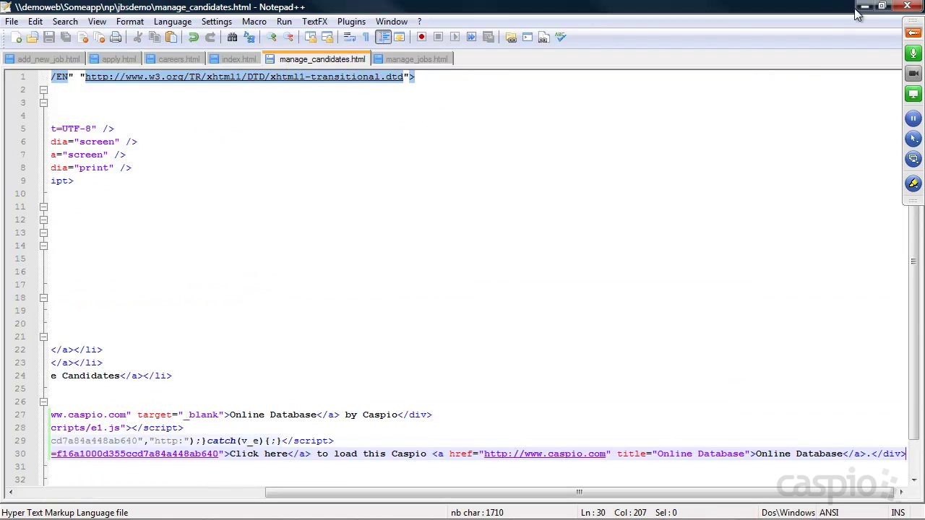
left_click(863, 7)
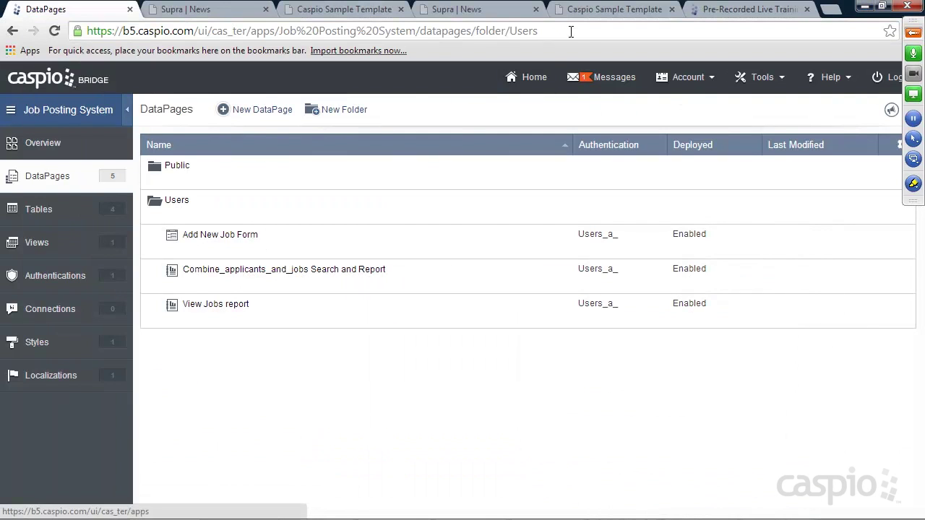
left_click(599, 8)
left_click(313, 138)
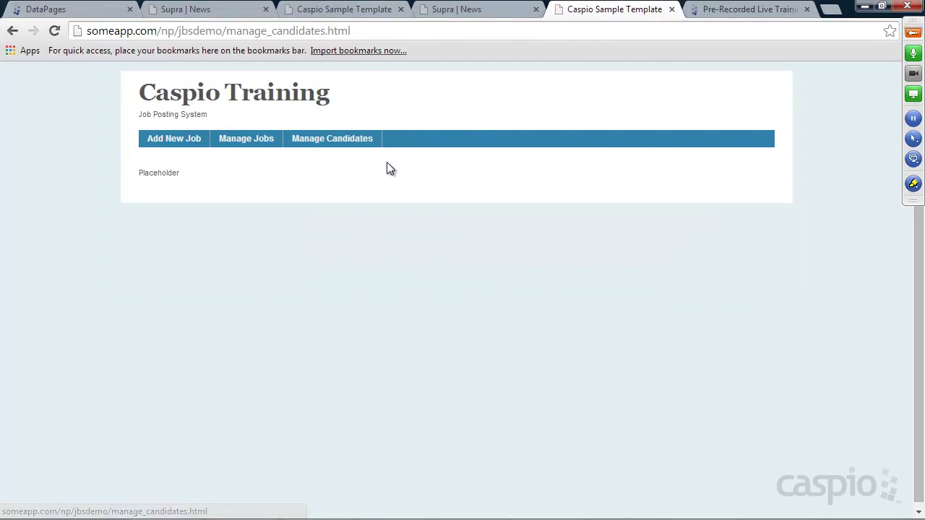
left_click(54, 30)
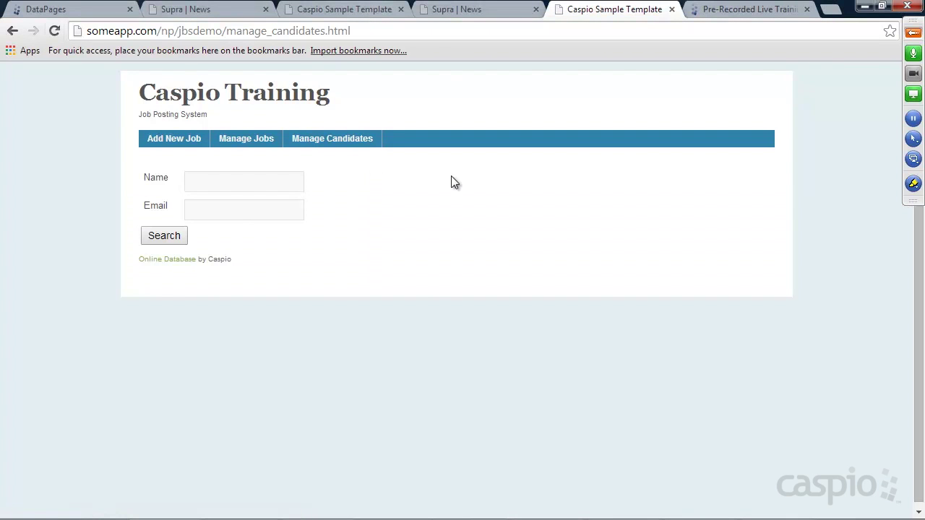
left_click(237, 177)
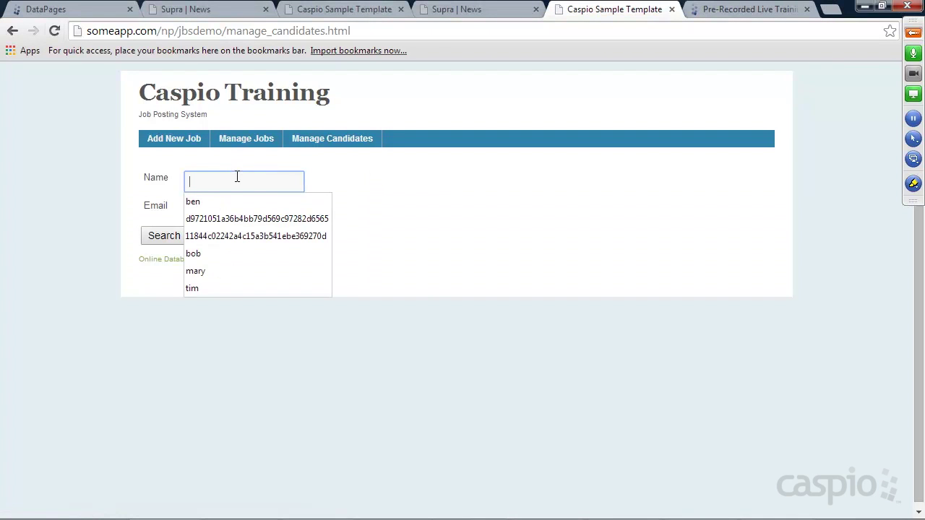
type("mi")
key("BackSpace")
key("BackSpace")
type("mike@test.com")
key("Tab")
type("test")
key("Return")
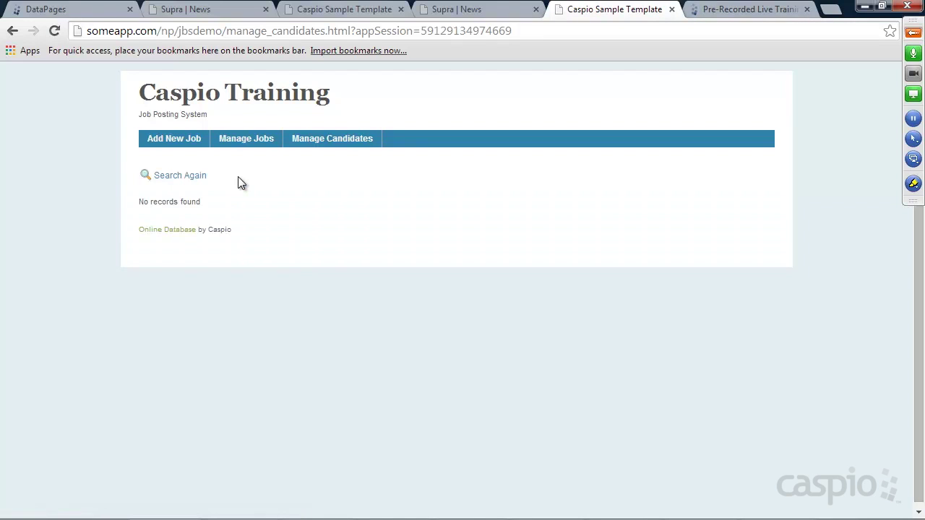
Step: Clear the search fields and run an unfiltered search, returning one Support Engineer applicant
left_click(12, 32)
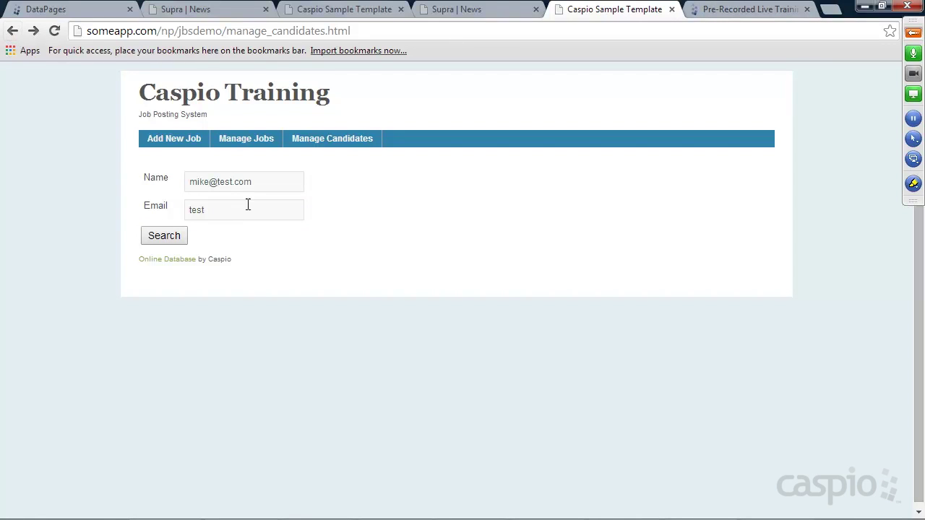
triple_click(263, 182)
key("BackSpace")
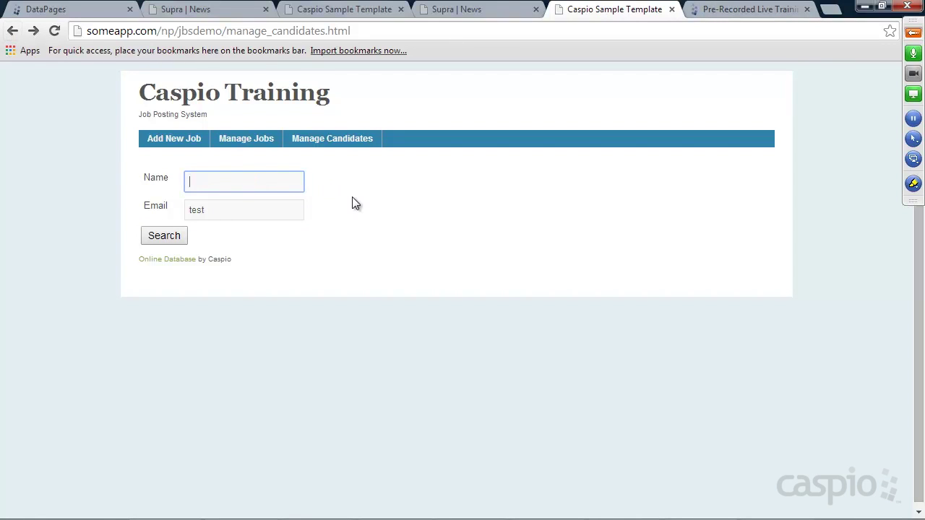
triple_click(232, 212)
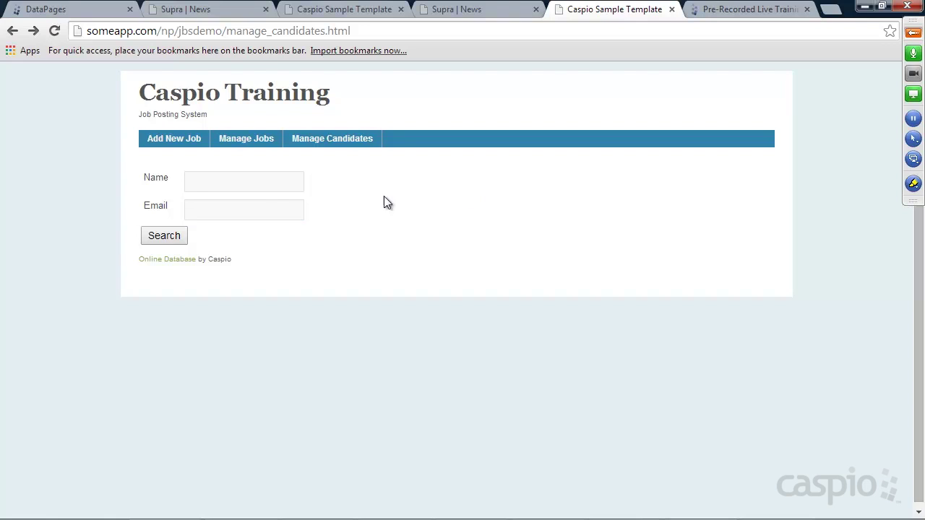
left_click(172, 143)
left_click(242, 143)
left_click(339, 144)
left_click(173, 238)
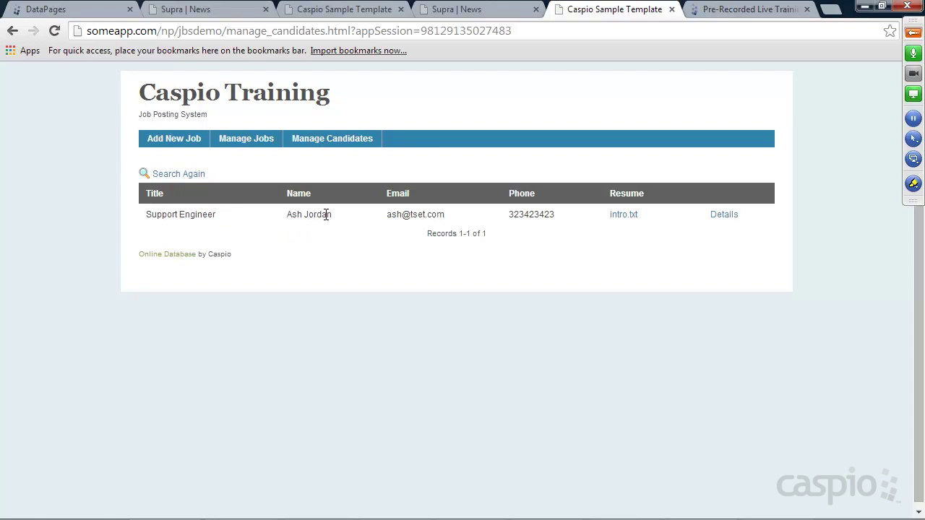
mouse_move(217, 215)
left_mouse_down()
mouse_move(148, 212)
mouse_move(217, 215)
left_mouse_up()
left_click(87, 11)
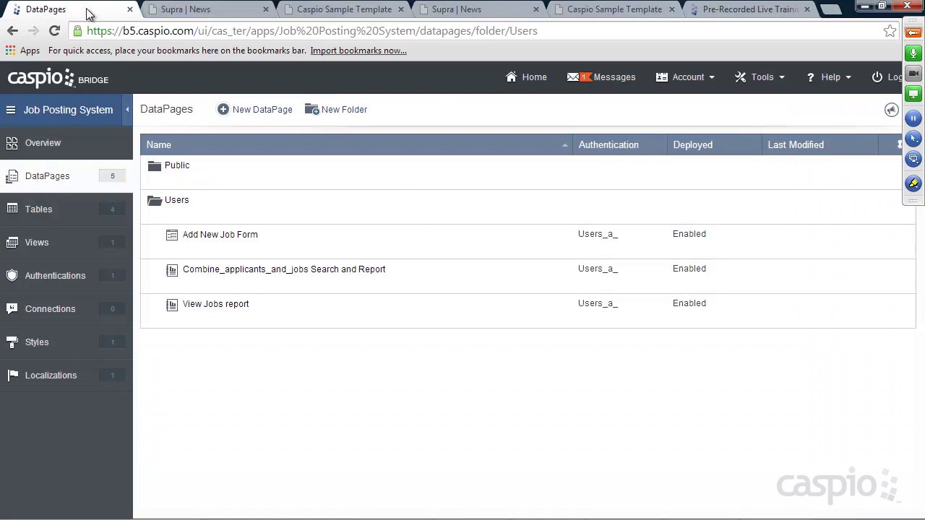
Step: Group the Combine_applicants_and_jobs results by job title as collapsible groups, then reload the candidates page
left_click(248, 286)
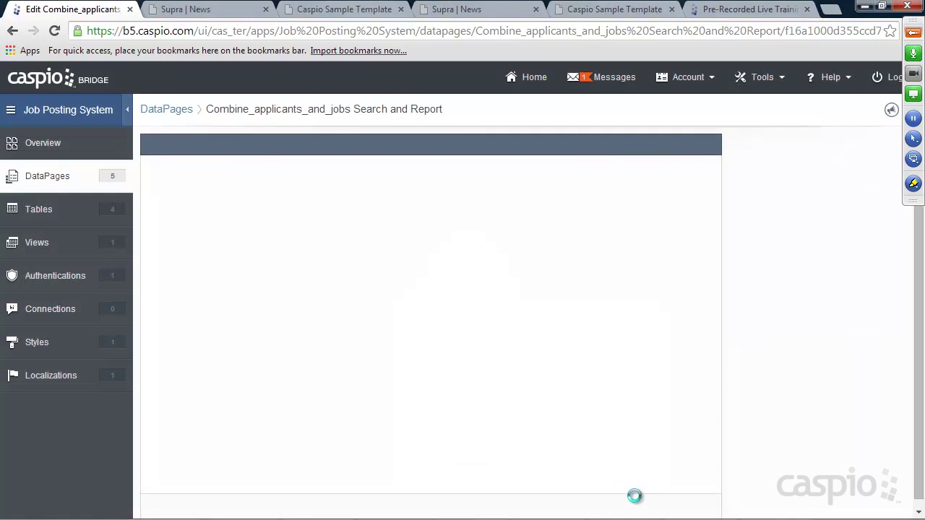
left_click(571, 508)
left_click(591, 510)
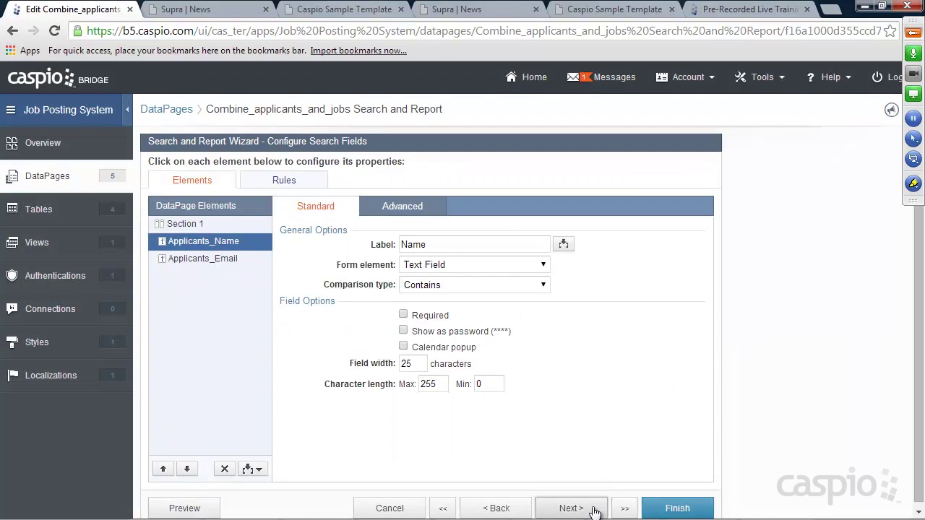
left_click(593, 512)
left_click(593, 511)
left_click(484, 186)
left_click(451, 220)
left_click(456, 235)
left_click(444, 253)
left_click(677, 508)
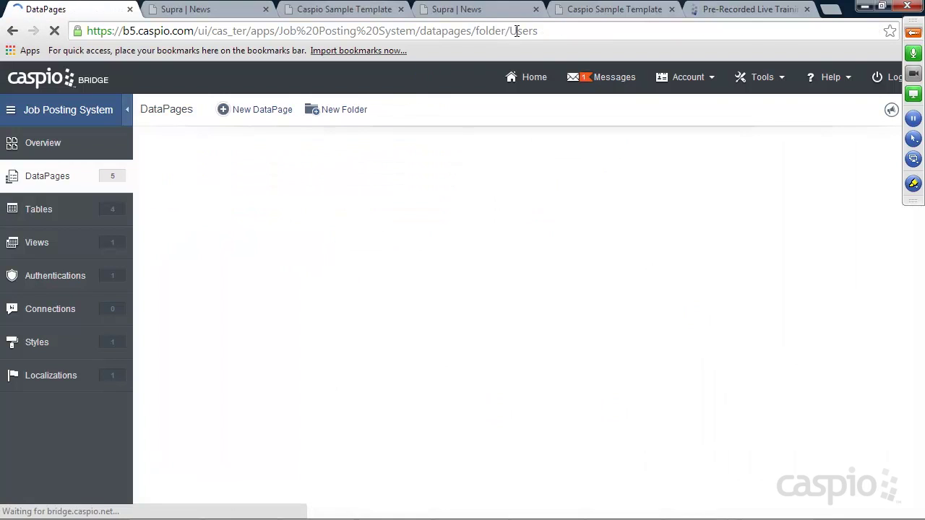
left_click(591, 17)
left_click(54, 31)
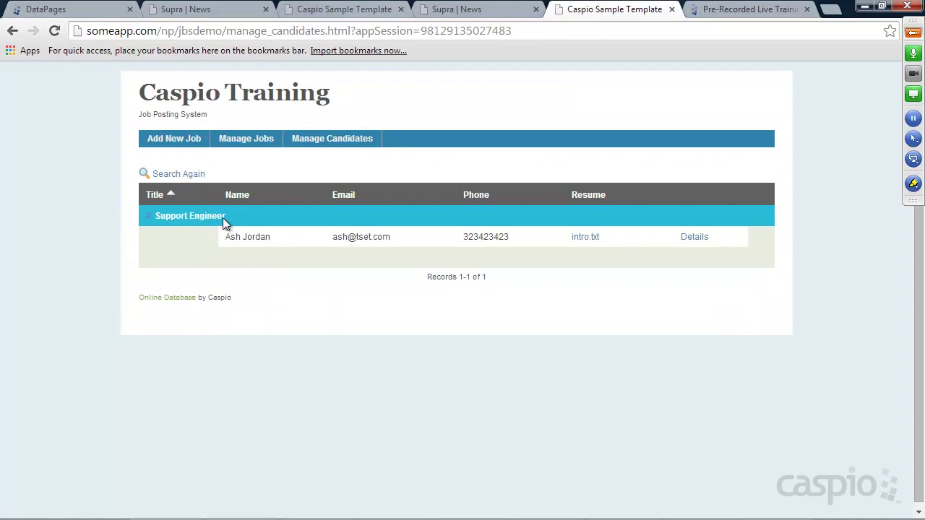
Step: Open the Support Engineer job's application form on the public careers site
left_click(465, 11)
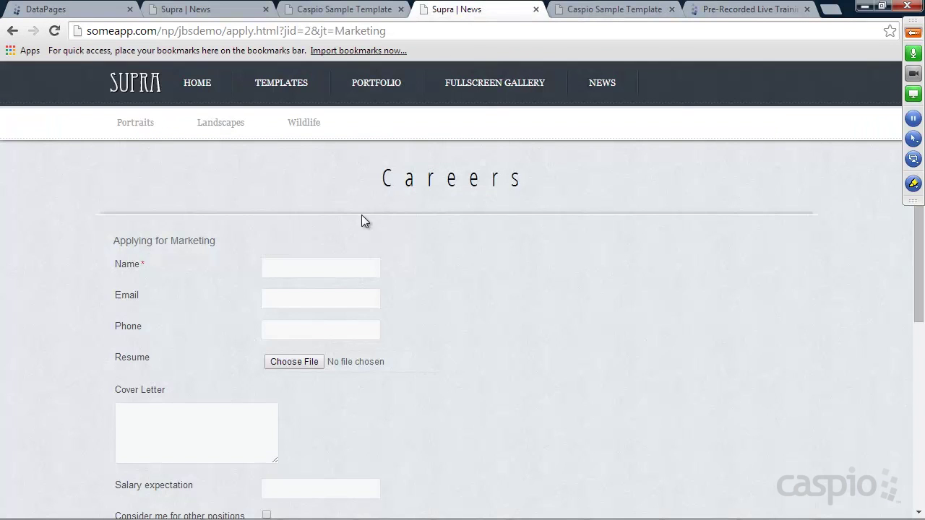
left_click(182, 88)
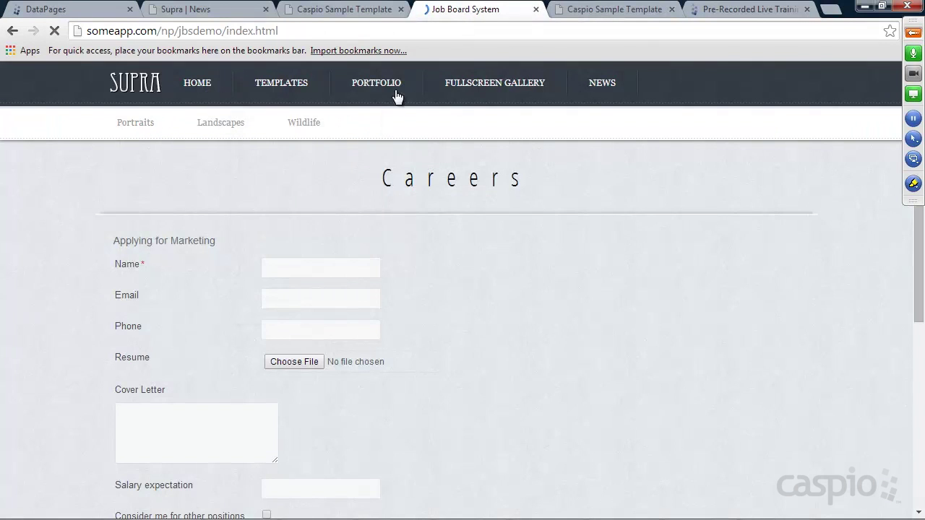
left_click(630, 88)
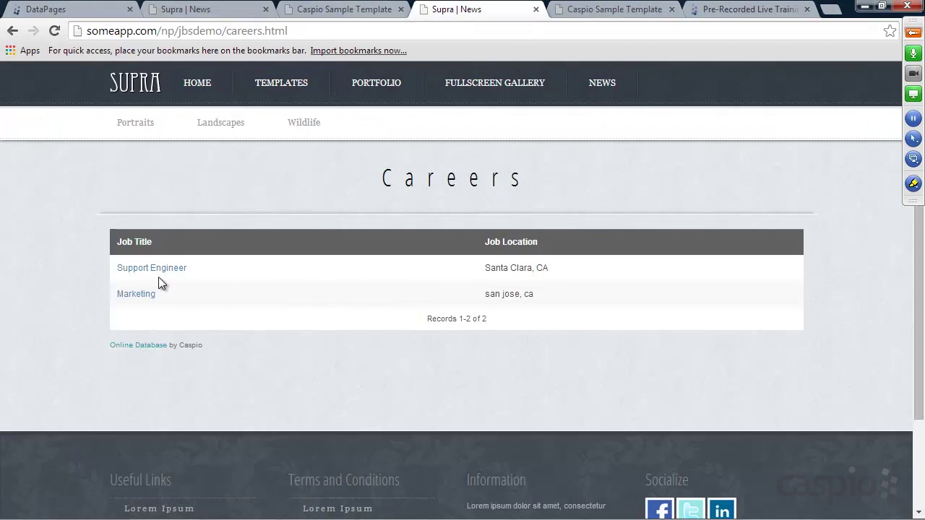
left_click(151, 268)
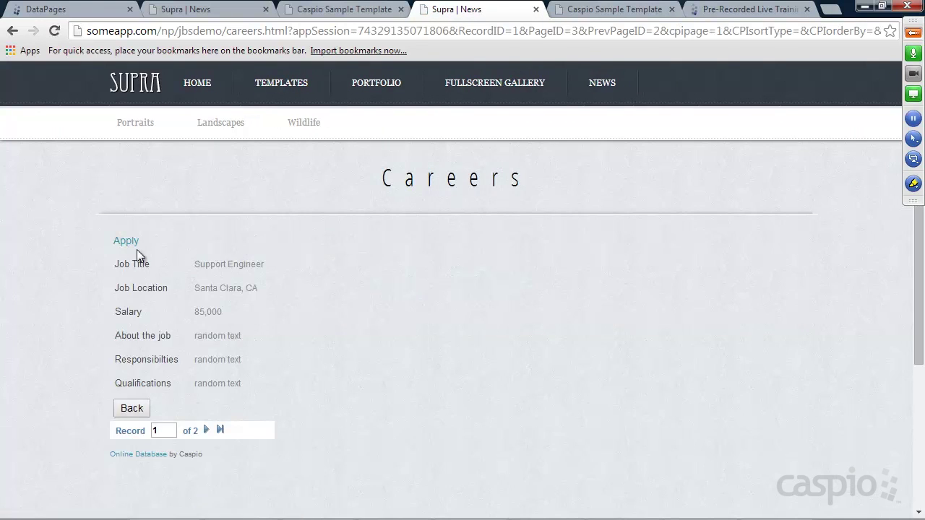
left_click(131, 243)
Step: Enter the applicant's name and e-mail, attach id service script.docx as the resume, and submit
left_click(289, 269)
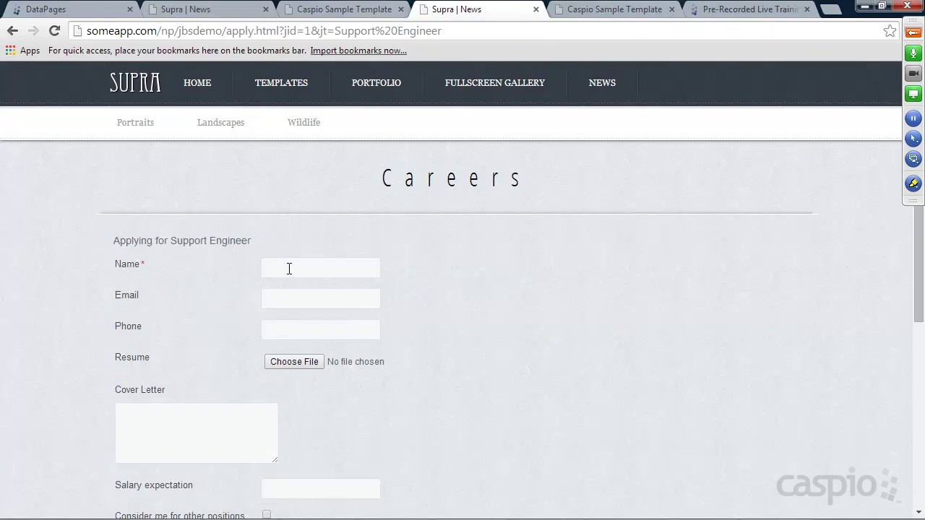
type("M")
key("BackSpace")
type("Ter")
type("terry@test.com")
left_click(284, 363)
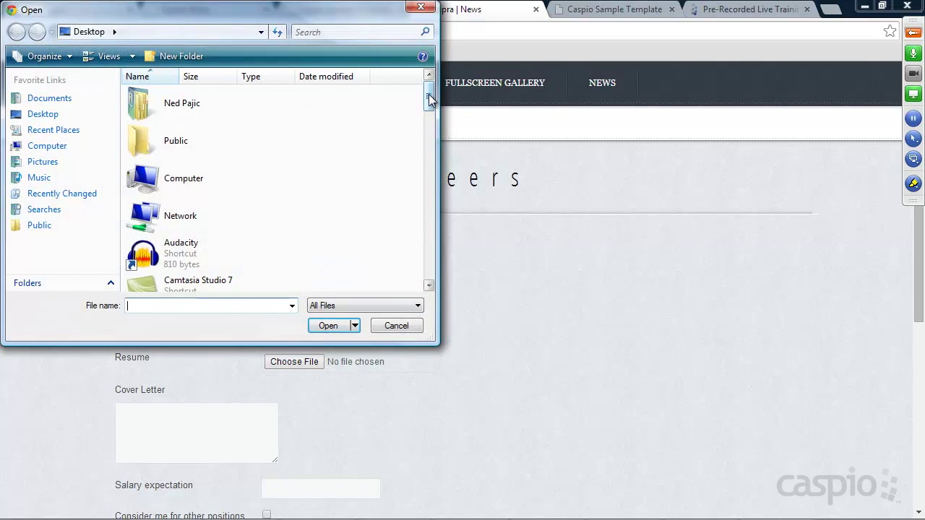
left_click_drag(428, 94, 421, 231)
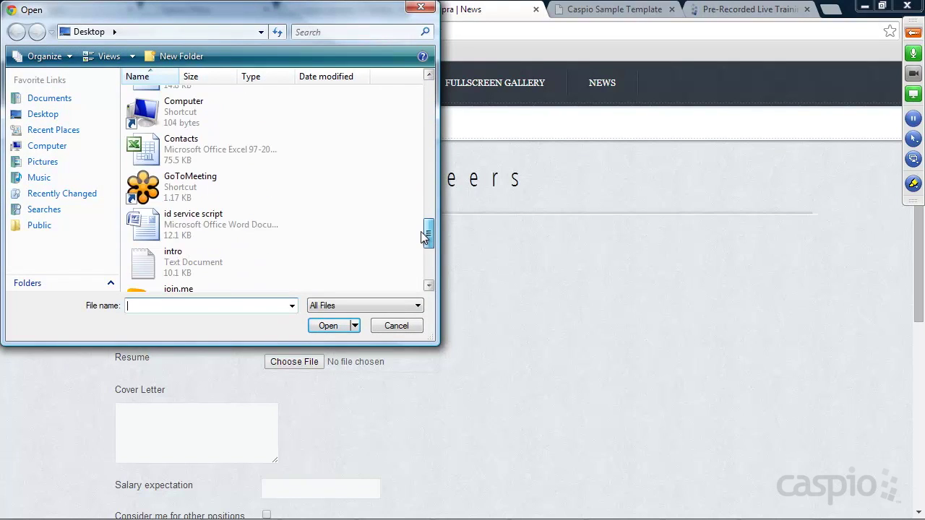
left_click(185, 227)
scroll(284, 347, "down", 3)
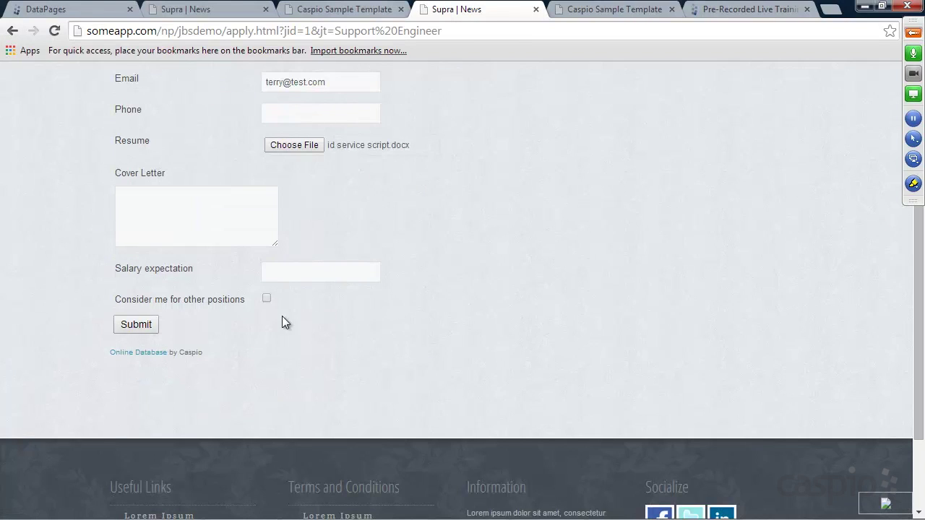
left_click(145, 324)
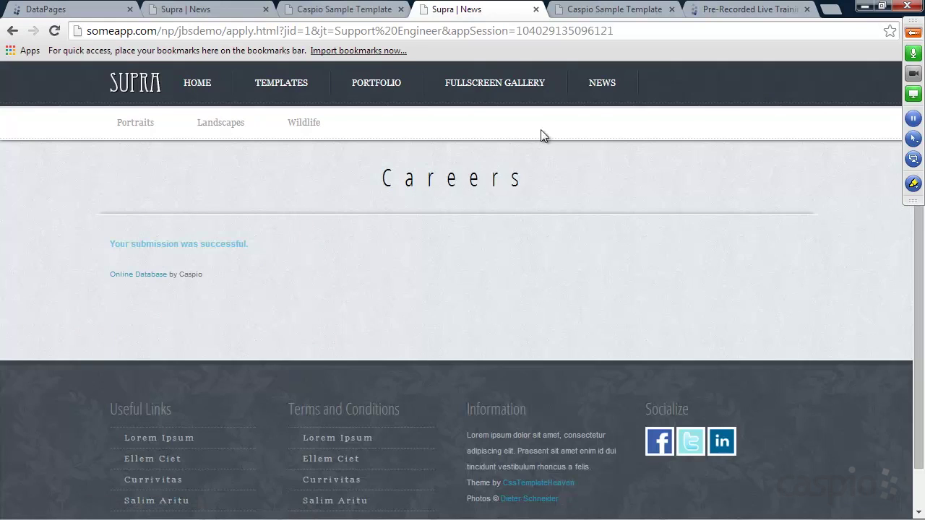
left_click(614, 8)
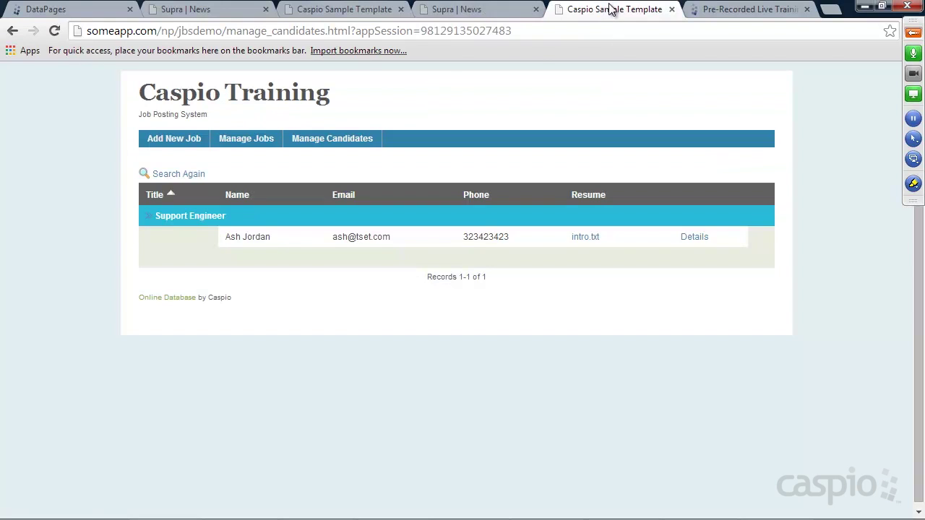
Step: Review the new applicant's details, then return to the careers job listings
left_click(55, 31)
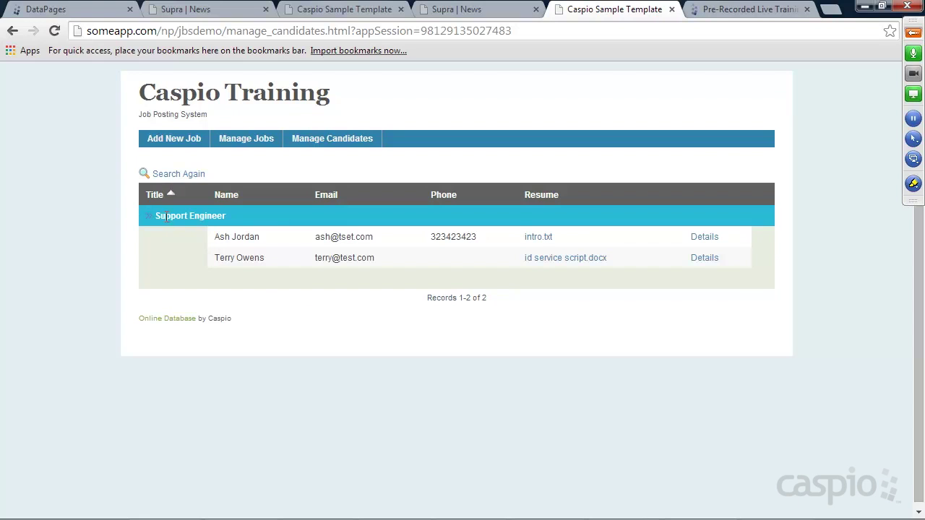
left_click(705, 258)
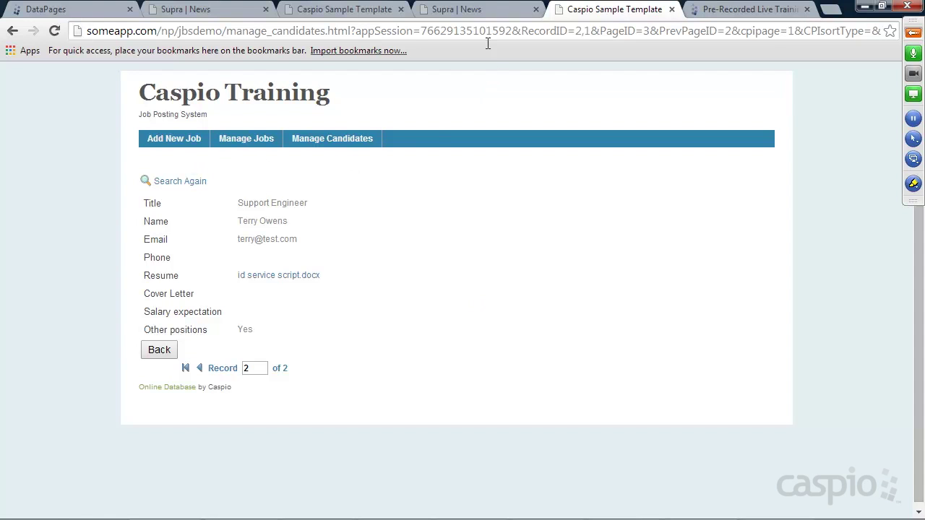
left_click(478, 9)
left_click(135, 85)
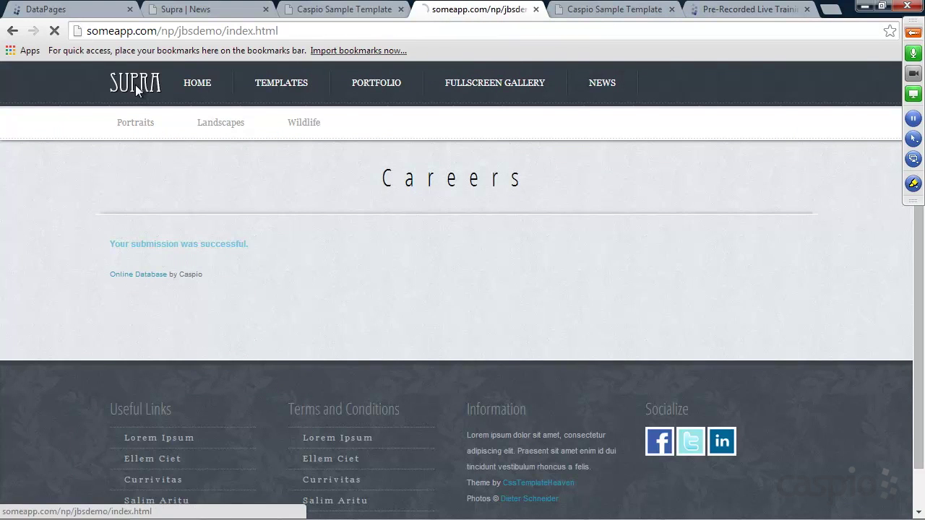
left_click(610, 85)
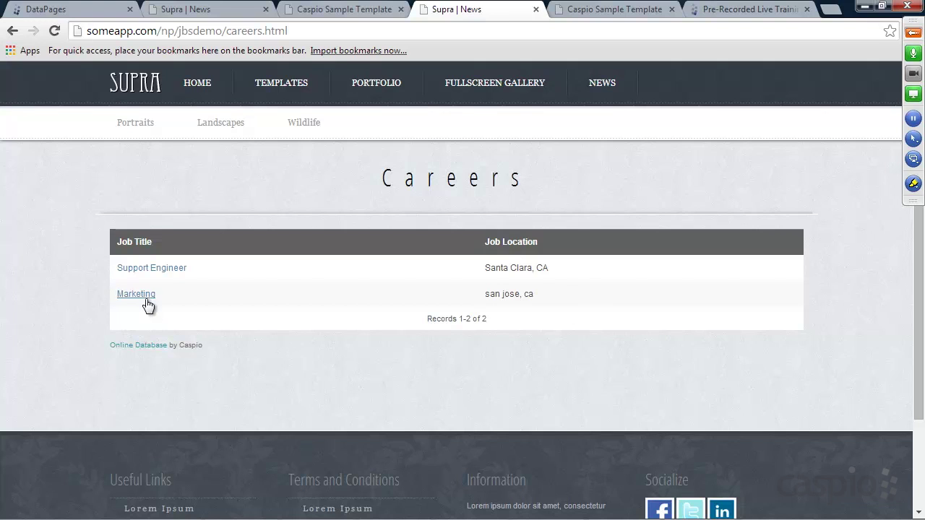
Step: Revisit the Support Engineer application form, then go to the Add New Job page
left_click(151, 268)
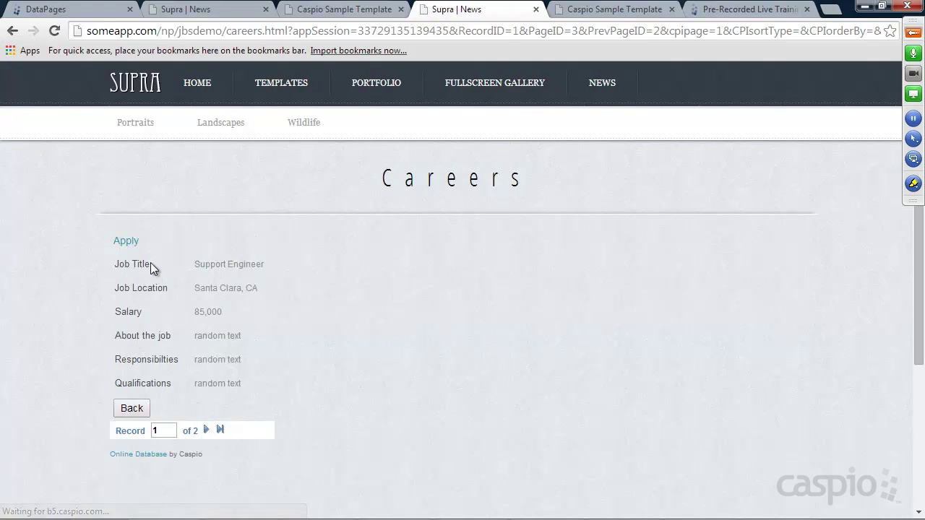
left_click(125, 243)
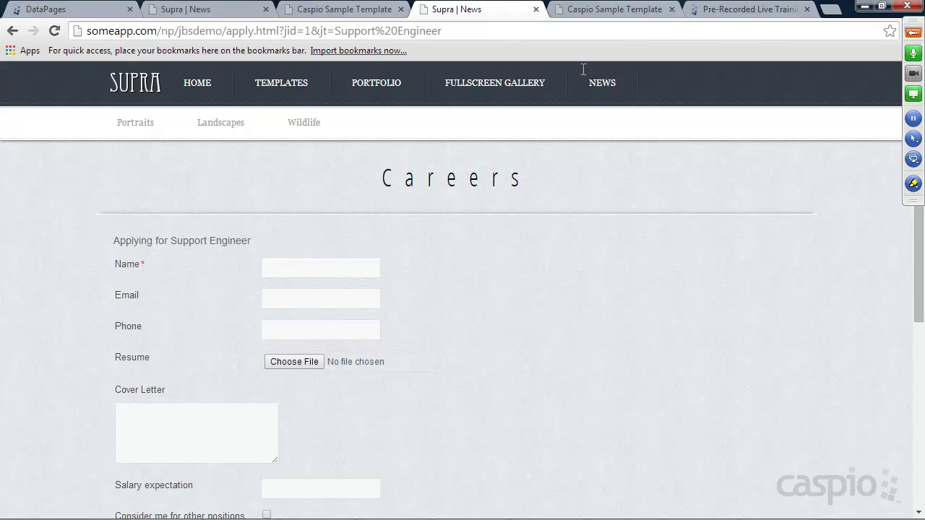
left_click(615, 9)
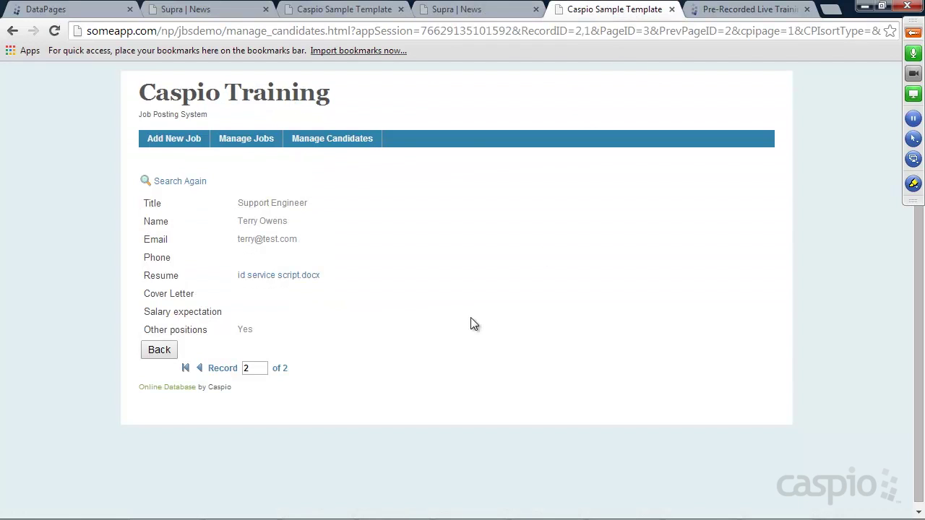
left_click(177, 140)
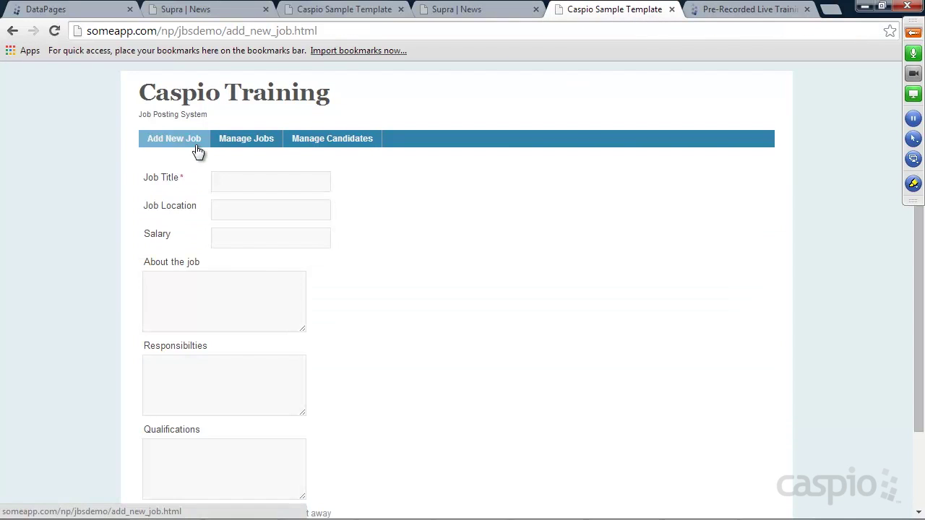
Step: Run an empty-criteria search on Manage Candidates and view the first of two results
left_click(240, 141)
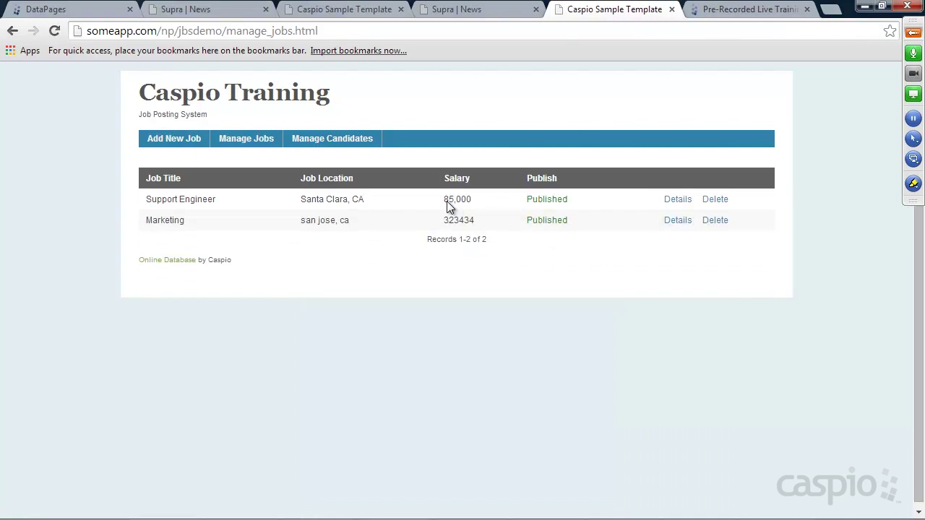
left_click(332, 145)
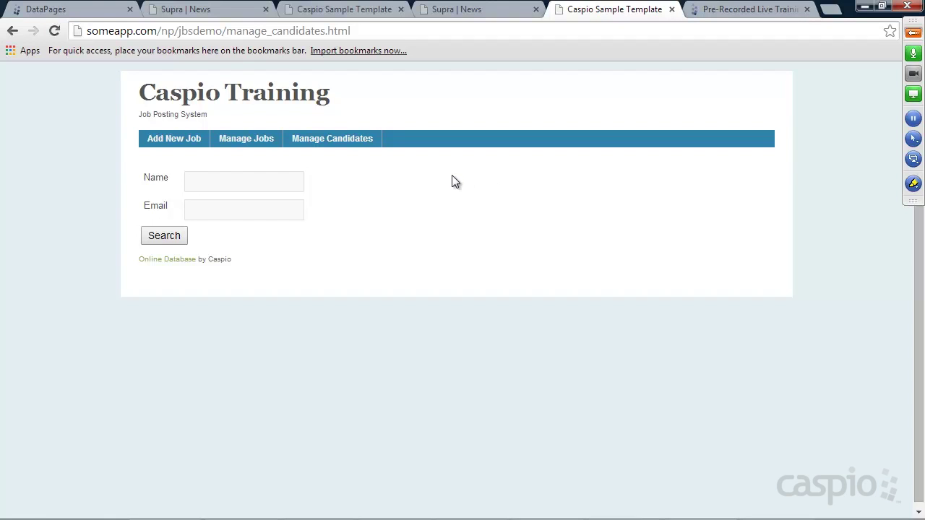
left_click(171, 237)
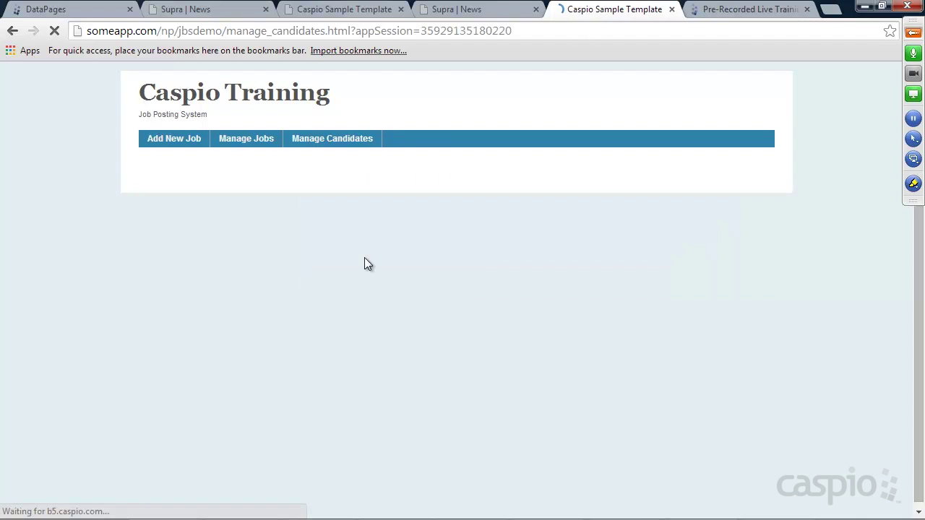
left_click(712, 236)
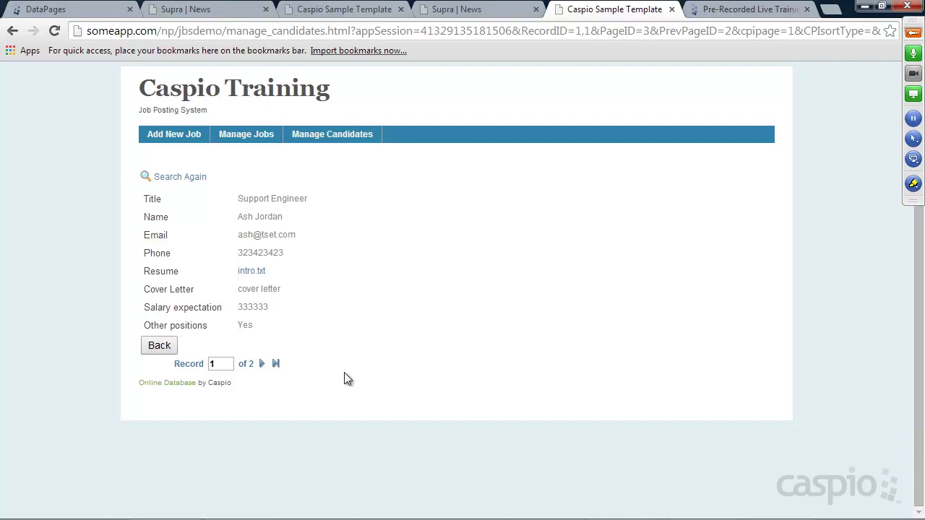
Step: Add a Follow_up_date field of type Date/Time to the Applicants table design
left_click(63, 9)
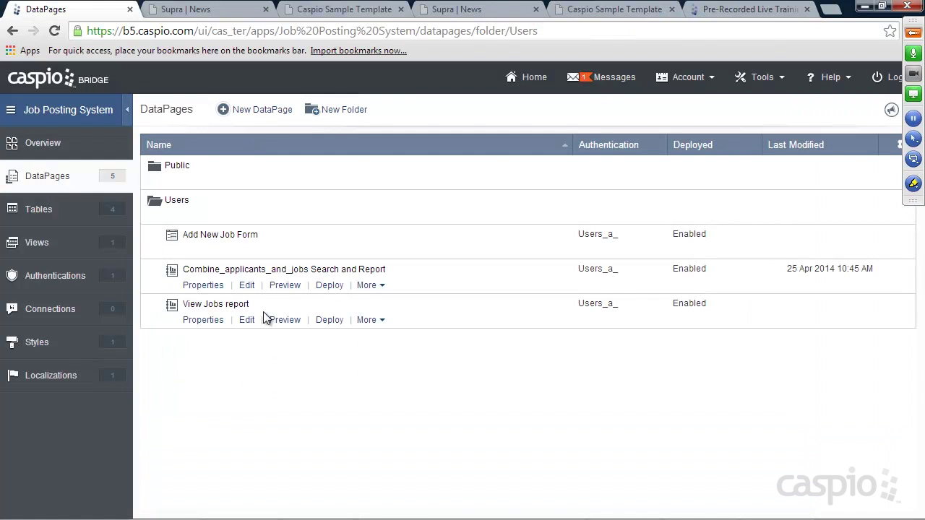
left_click(43, 211)
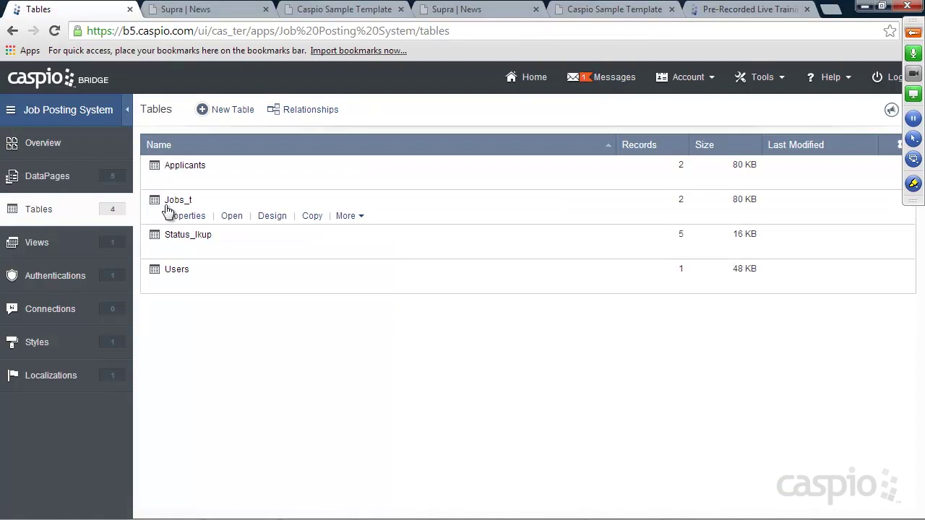
left_click(266, 182)
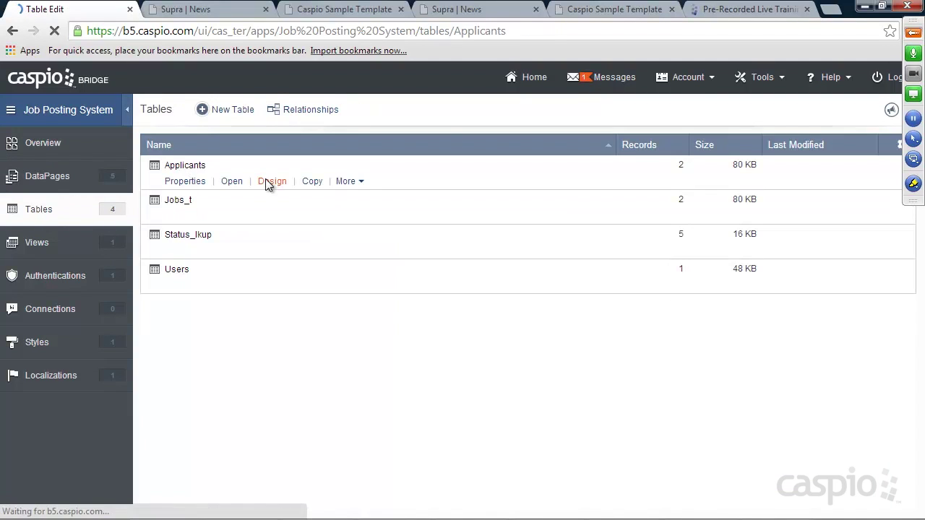
left_click(193, 359)
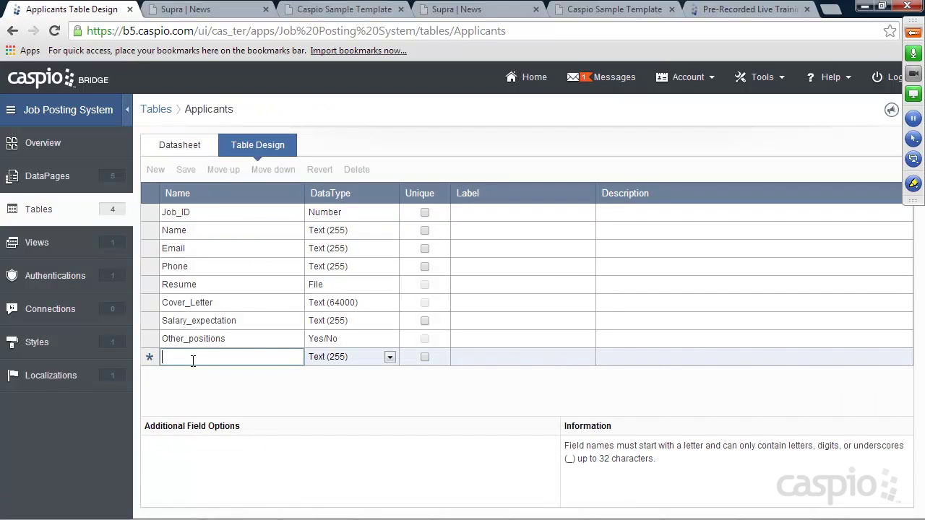
type("Fol")
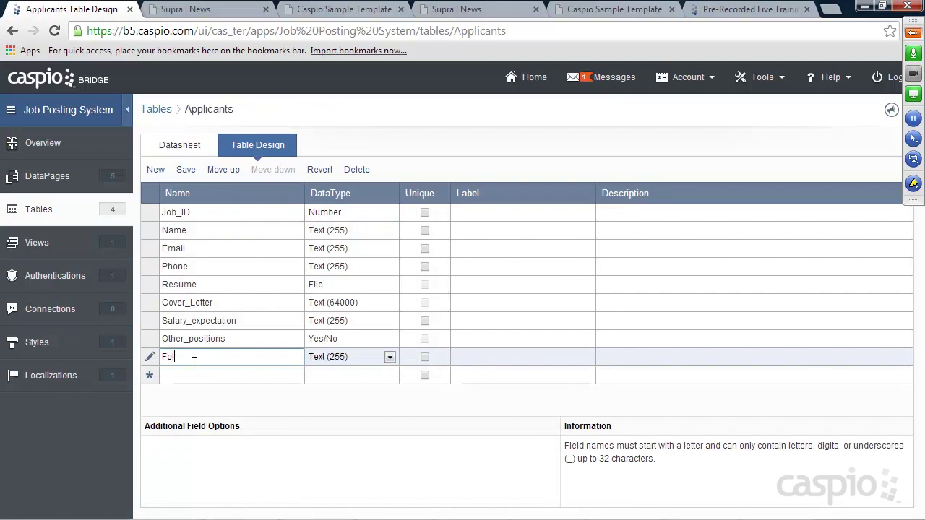
type("low_up_date")
left_click(361, 357)
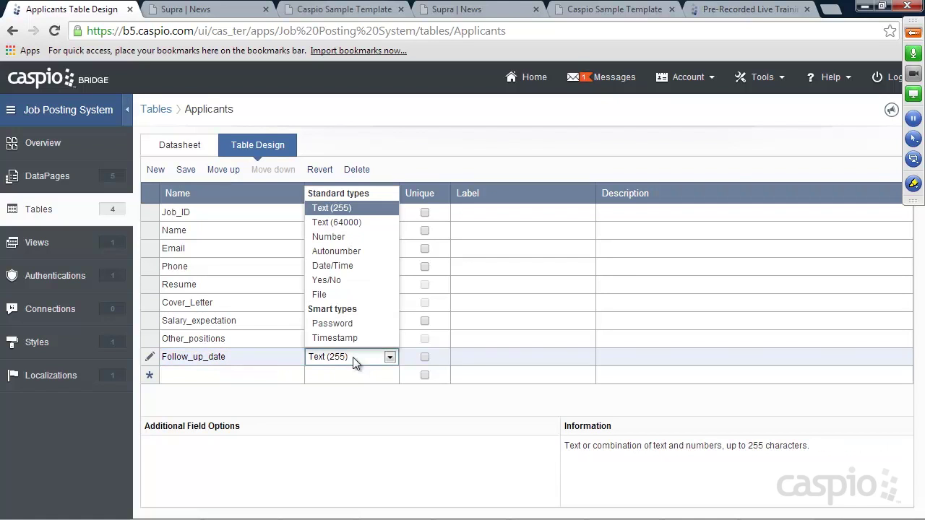
left_click(332, 265)
Step: Add Status (Text 255) and Notes (Text 64000) fields and save the table
left_click(219, 376)
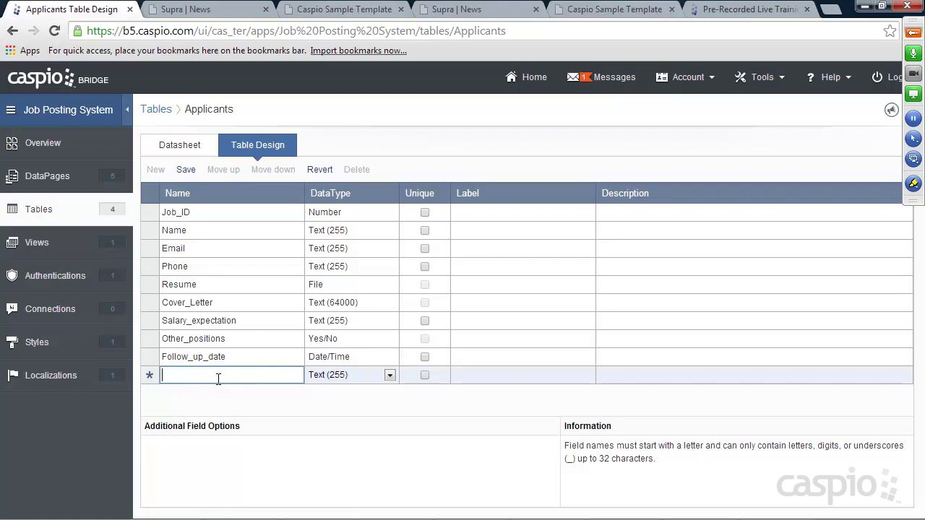
type("Status")
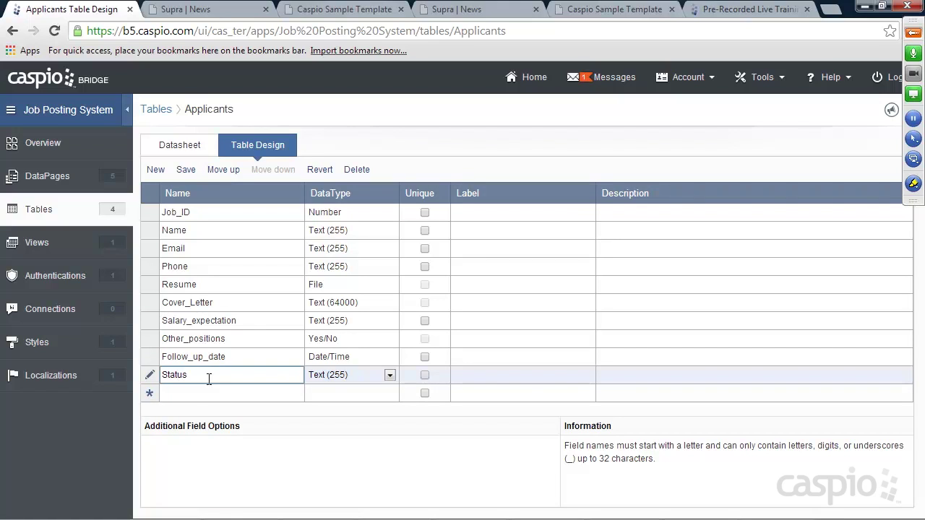
left_click(191, 395)
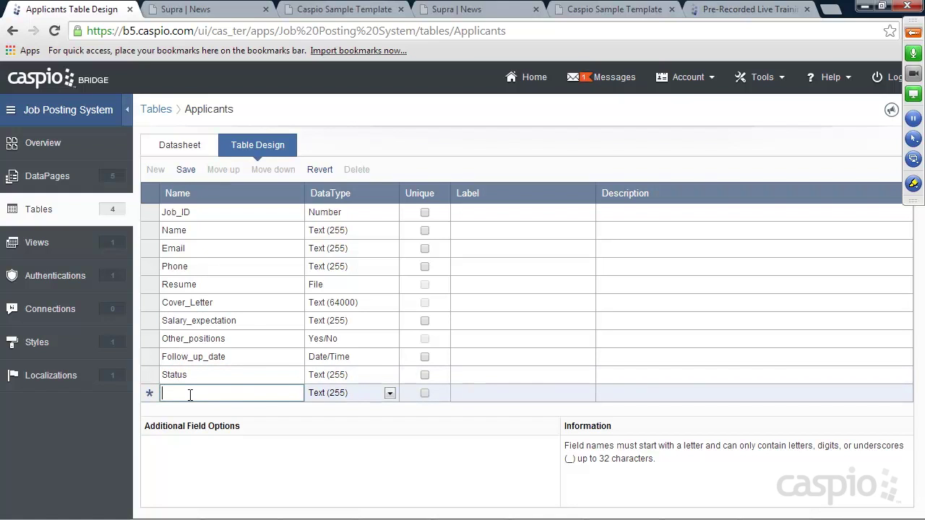
type("Notes")
left_click(340, 394)
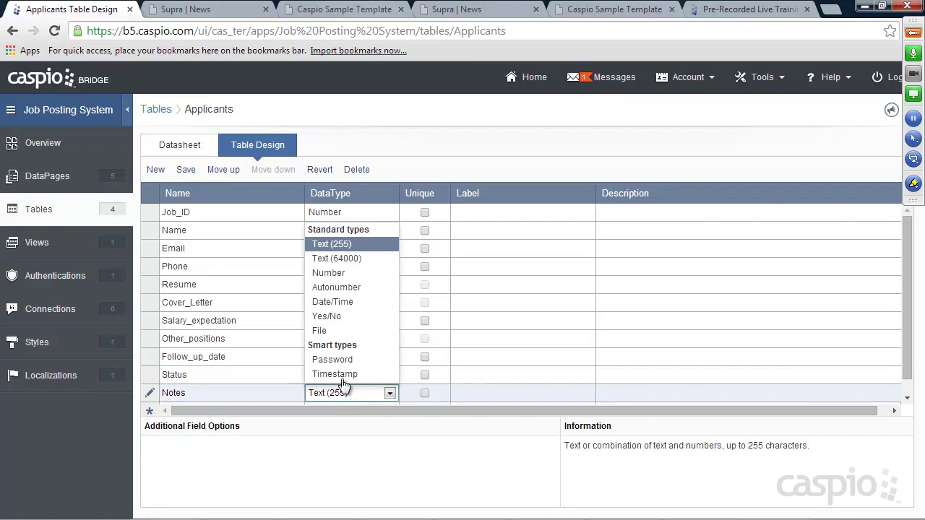
left_click(351, 263)
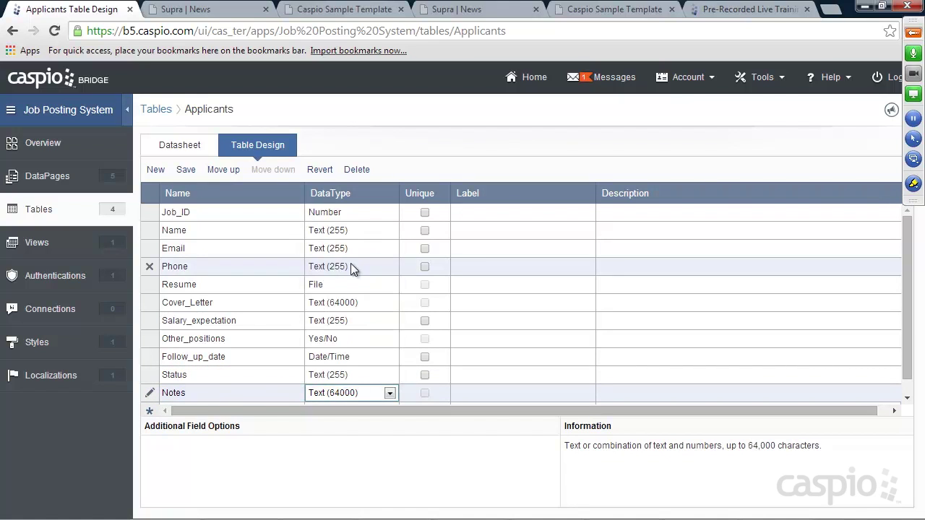
left_click(186, 170)
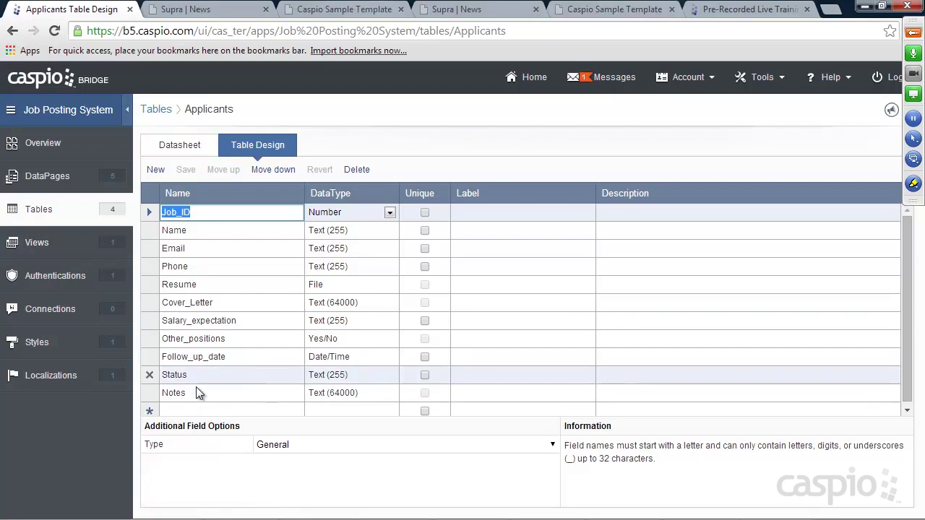
Step: Edit the Combine_applicants_and_jobs view to include all fields, then finish
left_click(42, 246)
mouse_move(238, 191)
left_click(266, 183)
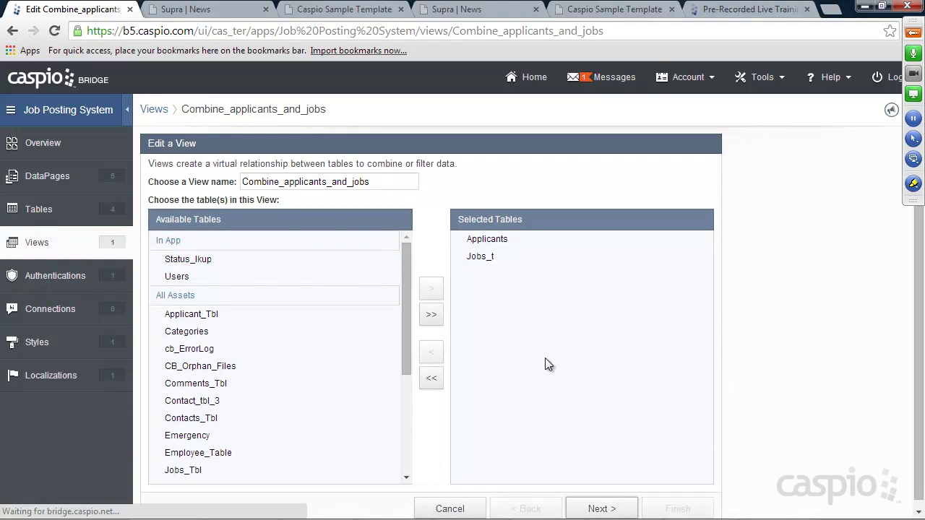
left_click(604, 509)
left_click(605, 509)
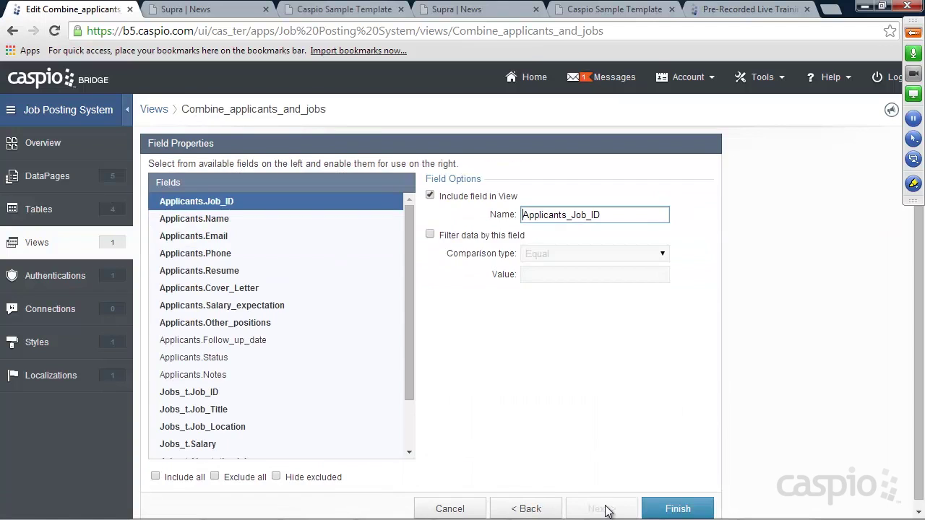
left_click_drag(411, 242, 414, 336)
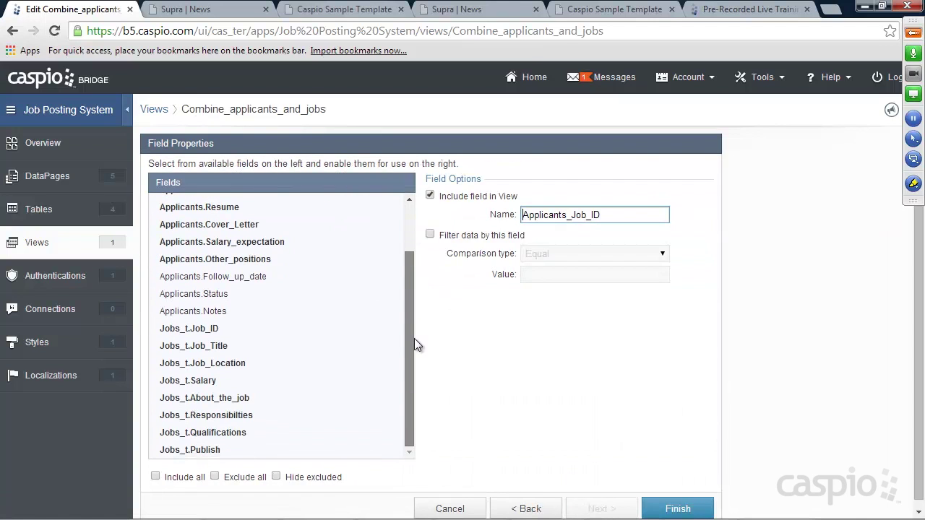
left_click(211, 275)
left_click(156, 477)
left_click_drag(409, 321, 410, 271)
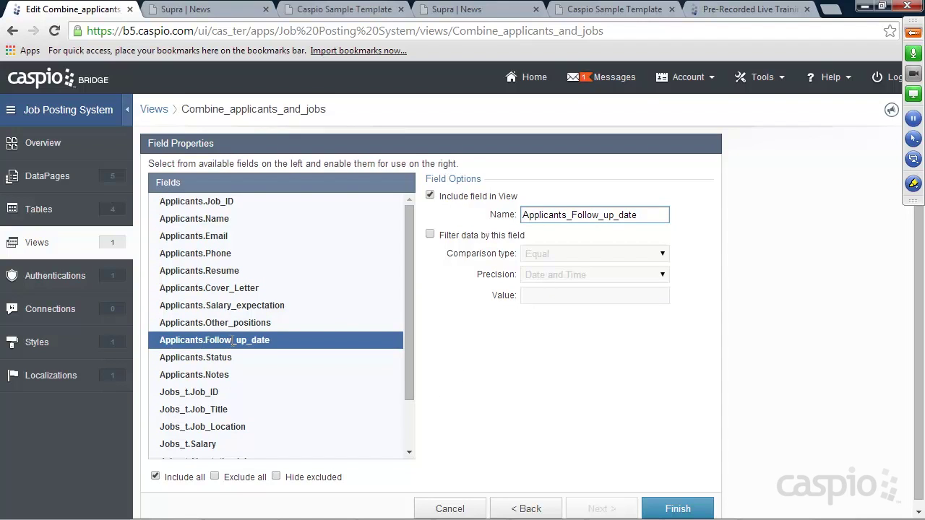
left_click(683, 509)
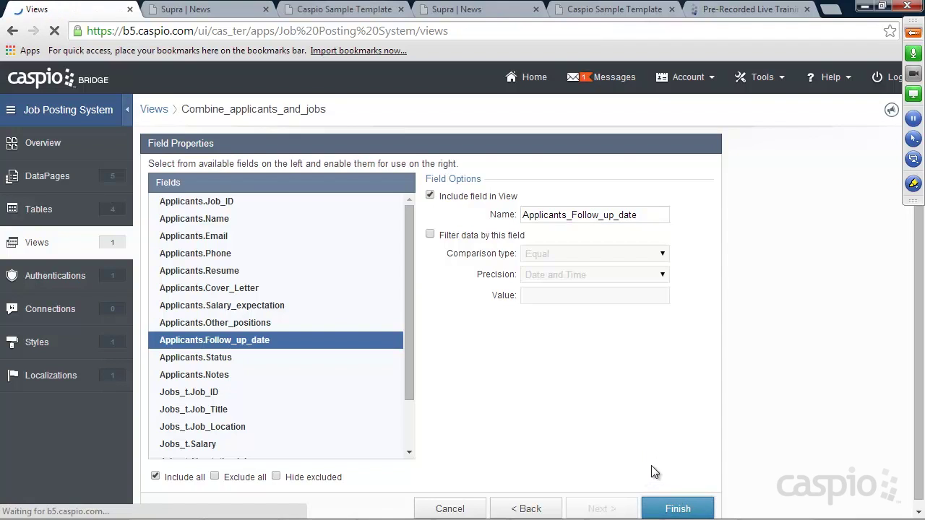
Step: Open the Combine_applicants_and_jobs Search and Report DataPage and reach its results page fields
left_click(53, 174)
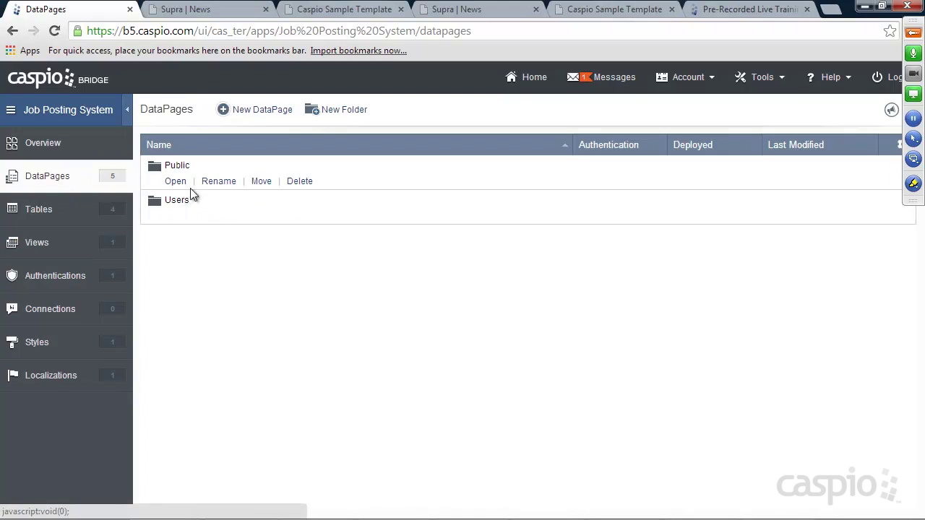
left_click(175, 217)
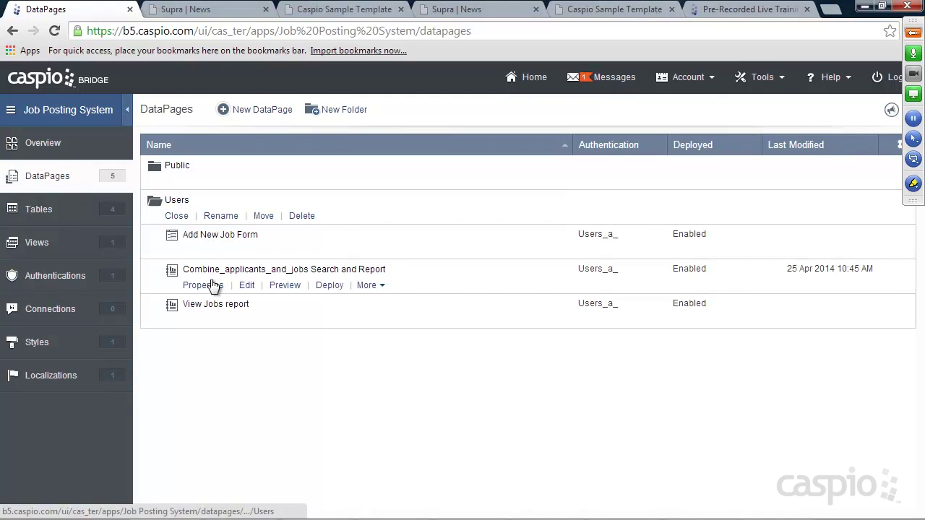
left_click(248, 286)
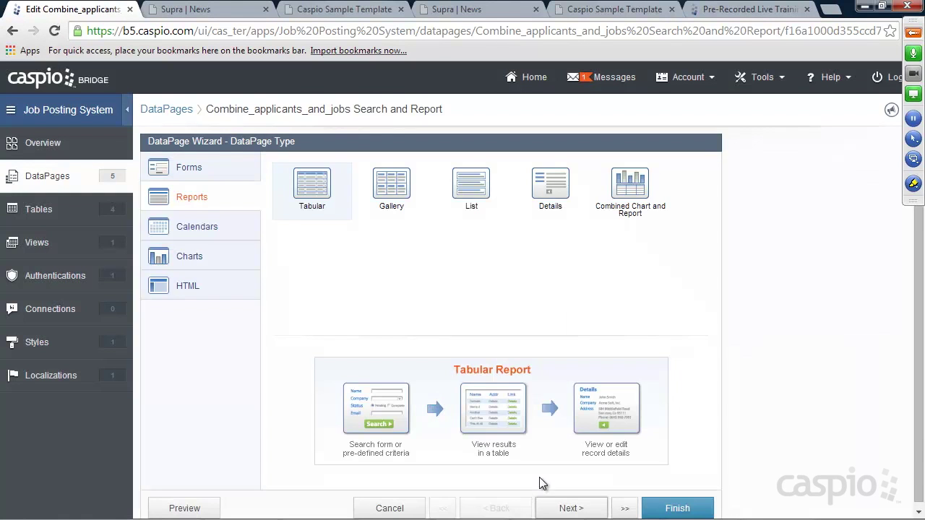
left_click(571, 509)
left_click(573, 509)
left_click(569, 508)
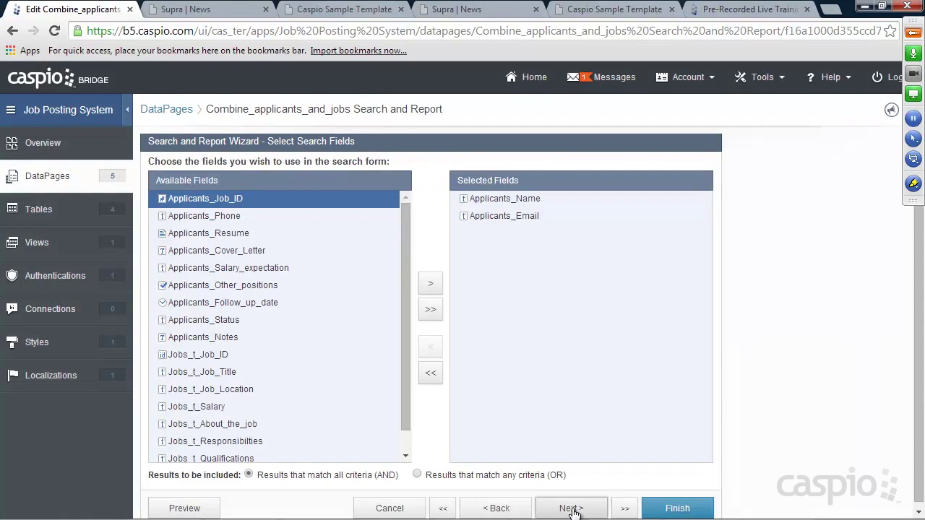
scroll(405, 283, "down", 1)
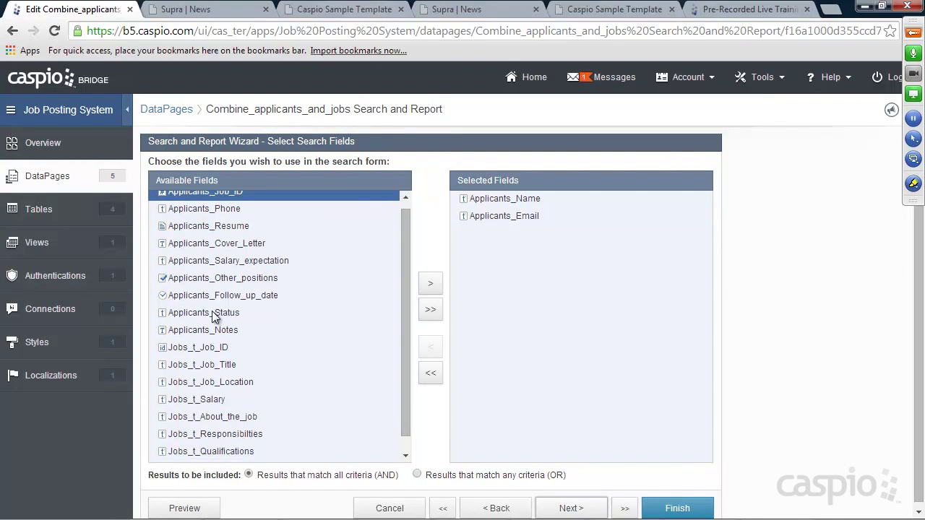
left_click(574, 509)
left_click(576, 510)
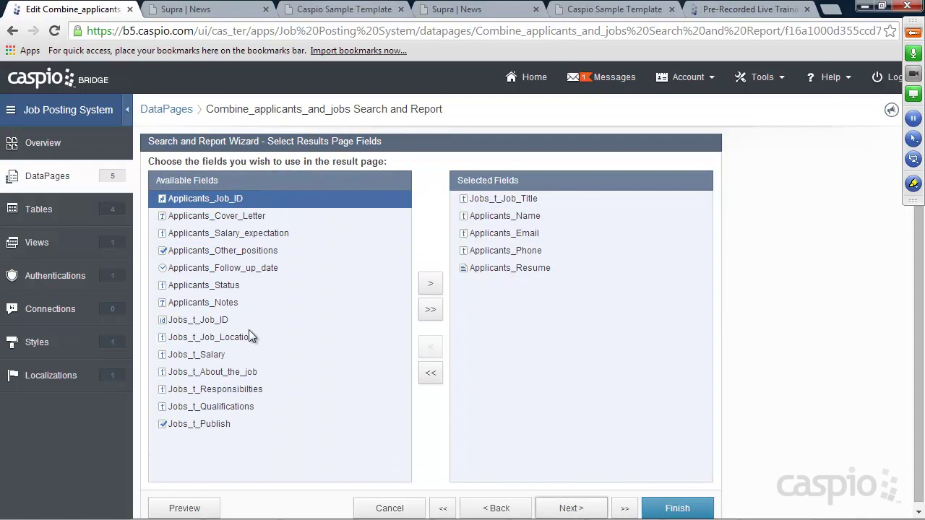
Step: Add Follow_up_date, Status and Notes to the results page fields
left_click(253, 272)
left_click(428, 284)
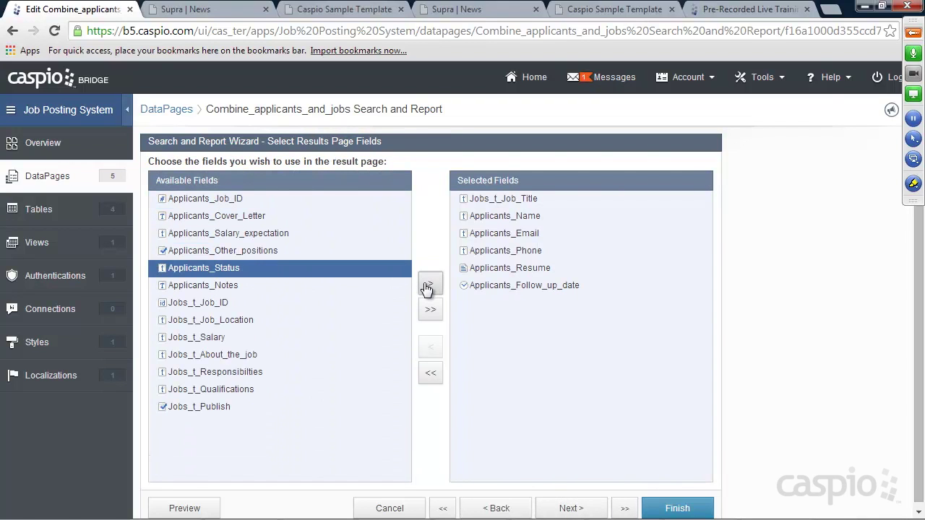
left_click(428, 284)
left_click(429, 284)
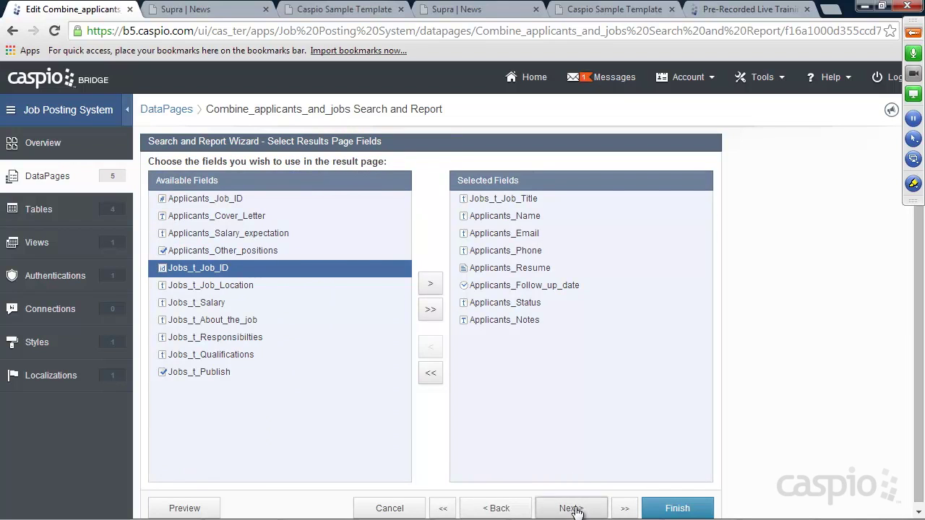
Step: Move on to the details page fields and add Follow_up_date and Status there
left_click(573, 509)
left_click(573, 510)
left_click(574, 510)
left_click(574, 509)
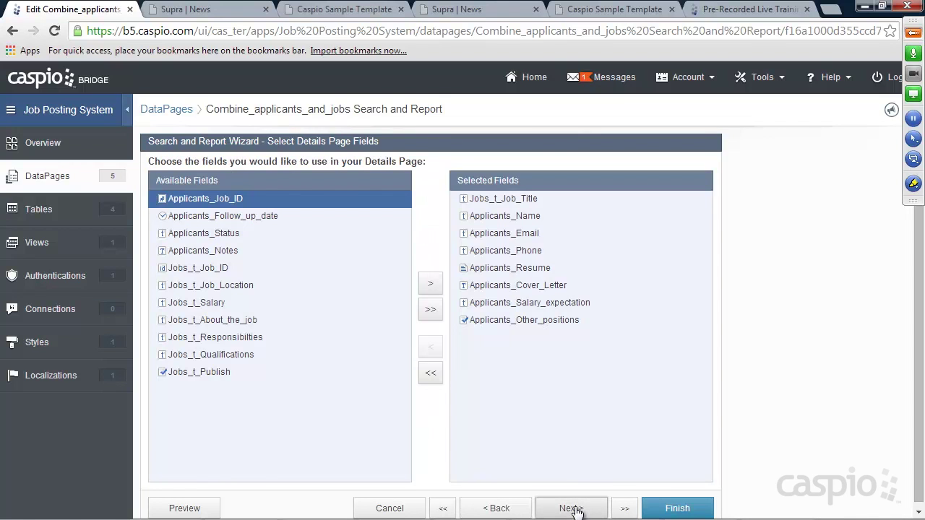
left_click(571, 510)
left_click(508, 509)
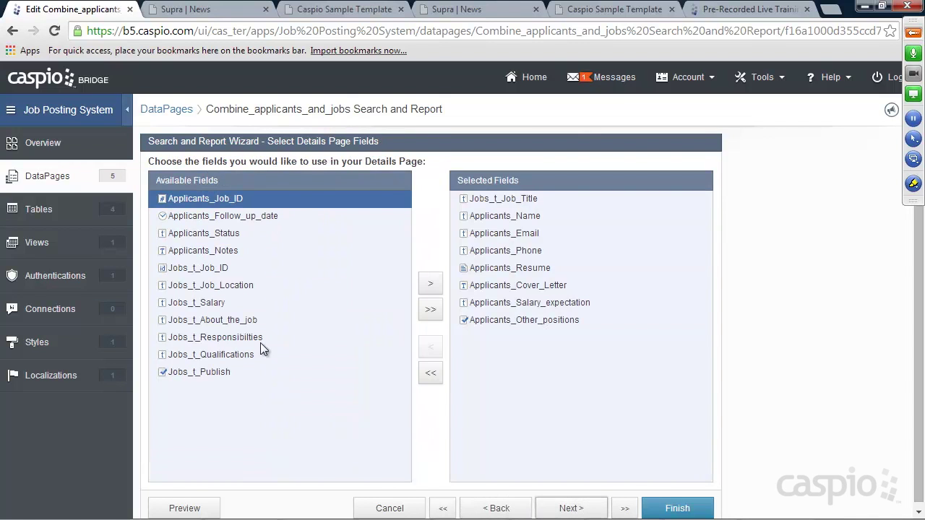
left_click(207, 216)
left_click(430, 284)
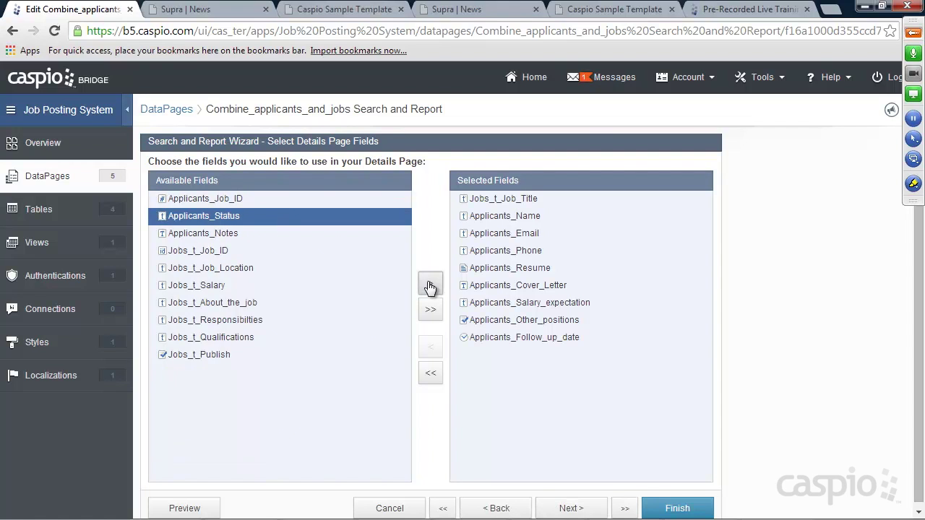
left_click(430, 284)
left_click(430, 284)
Step: Make Follow up date an editable Text Field and remove the Applicants prefix from its label
left_click(571, 508)
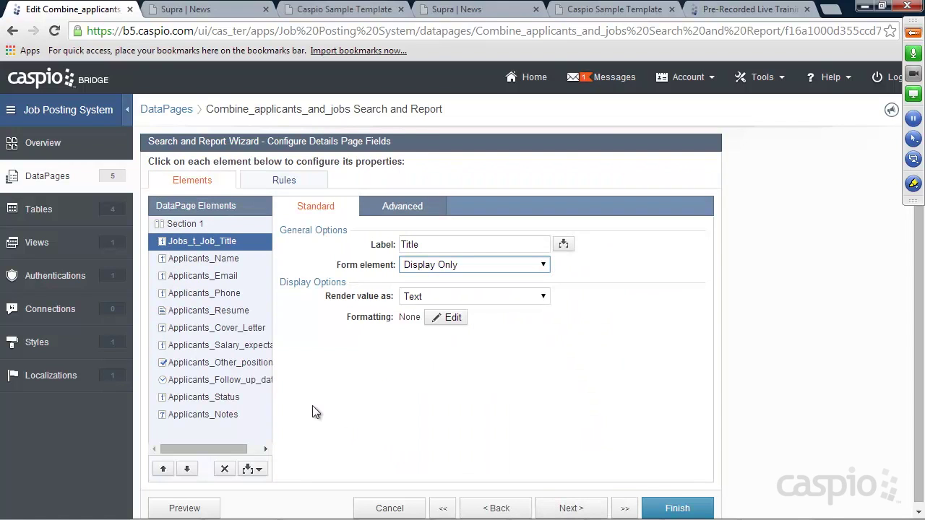
left_click(223, 383)
left_click(448, 265)
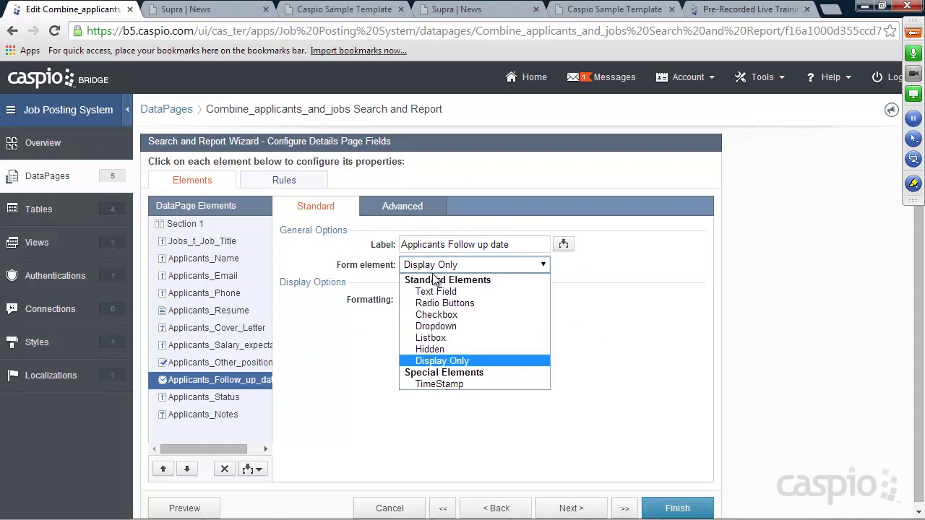
left_click(438, 291)
left_click_drag(449, 245, 401, 245)
key("BackSpace")
Step: Make Status a Dropdown whose options come from the Status_lkup lookup table
left_click(217, 398)
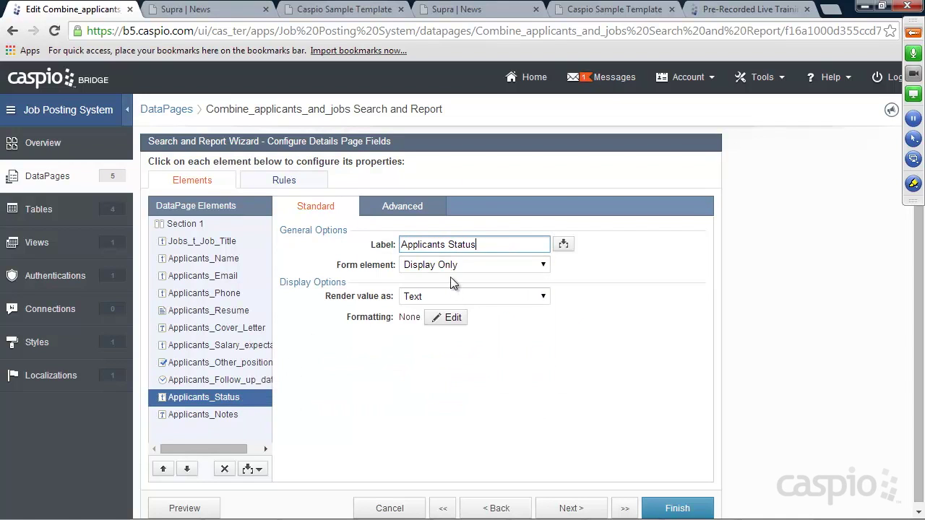
left_click(452, 264)
left_click(444, 334)
left_click(445, 312)
left_click(442, 333)
left_click(463, 359)
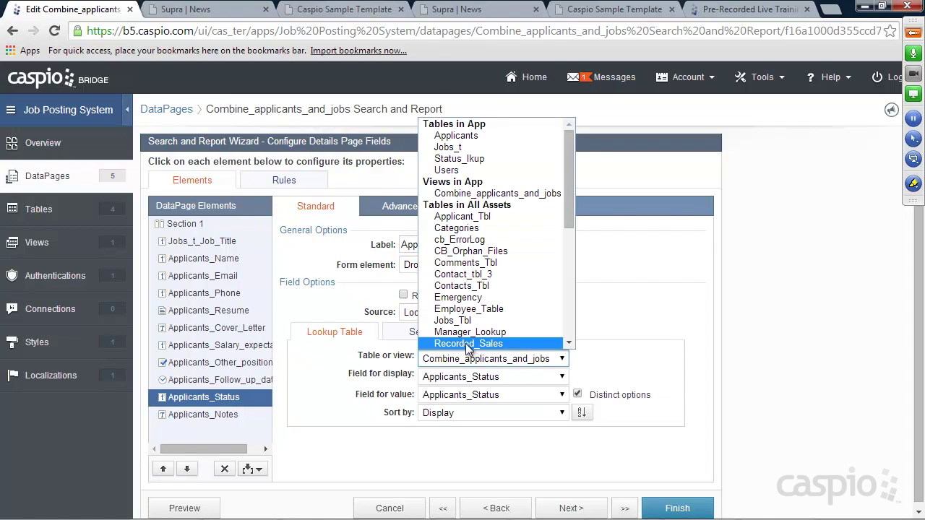
left_click(460, 158)
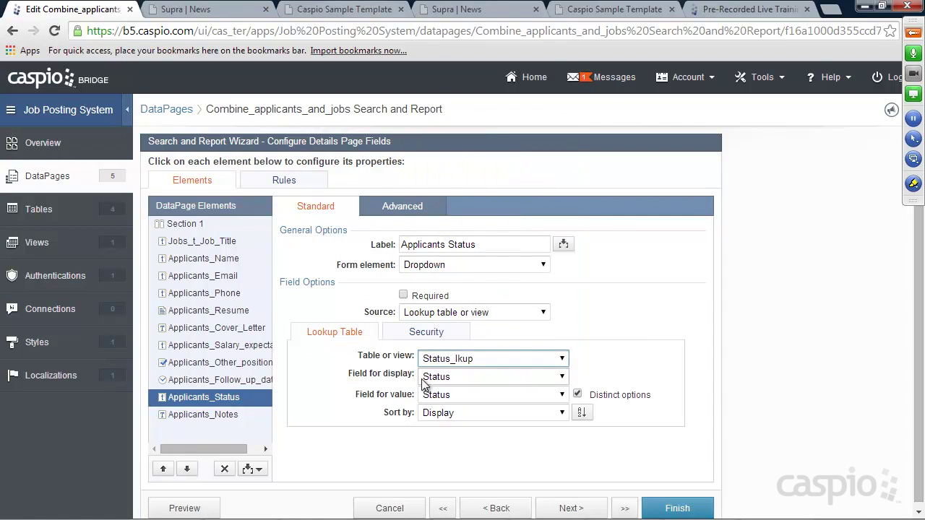
Step: Set Notes to a Text Area and finish the DataPage
left_click(235, 413)
left_click(463, 264)
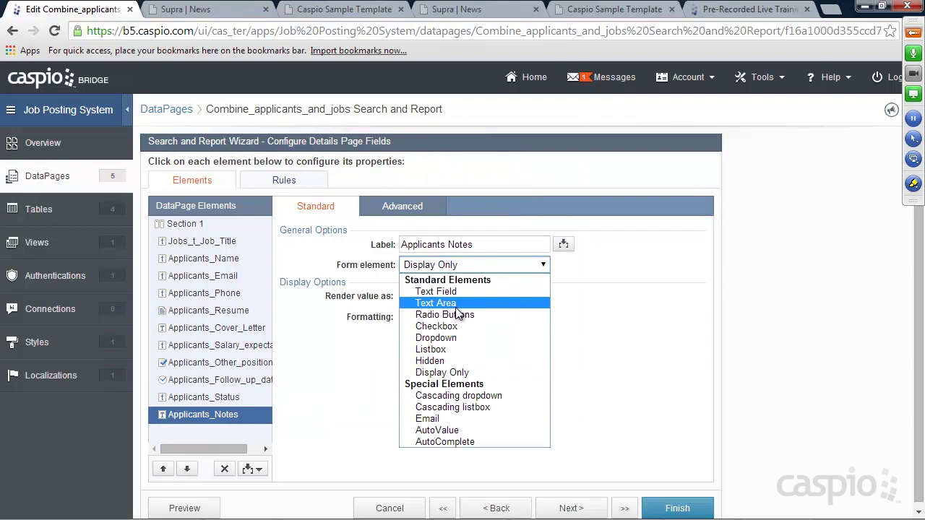
left_click(455, 302)
left_click(687, 508)
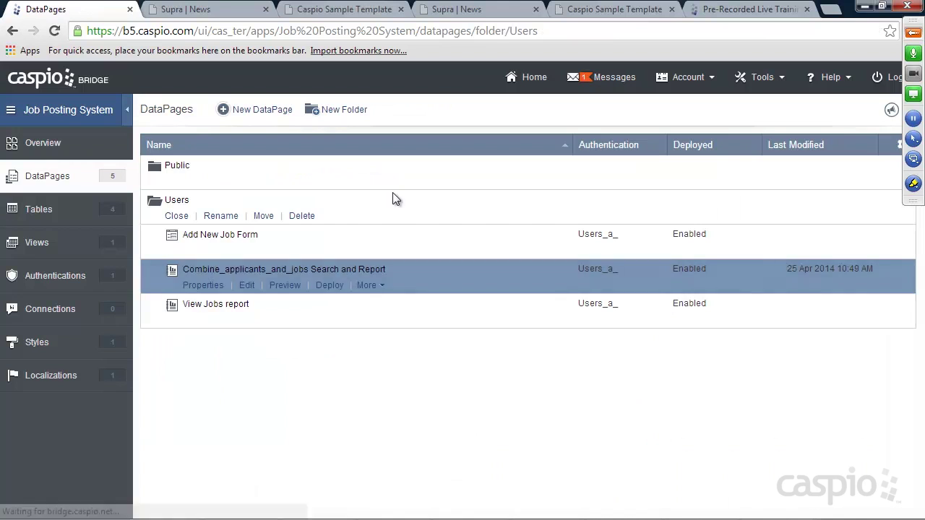
Step: Reload the live Manage Candidates page and set the follow-up date to 4/28/2014
left_click(589, 10)
left_click(54, 31)
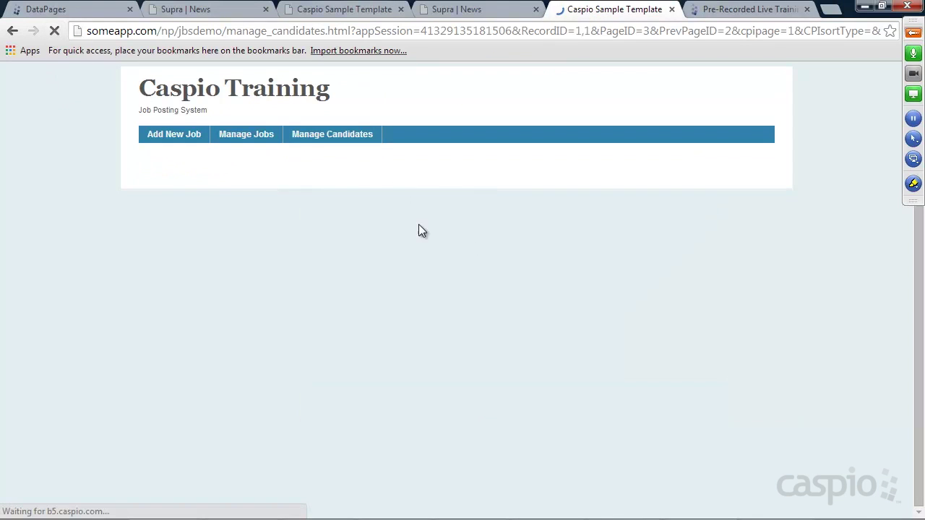
scroll(457, 252, "down", 1)
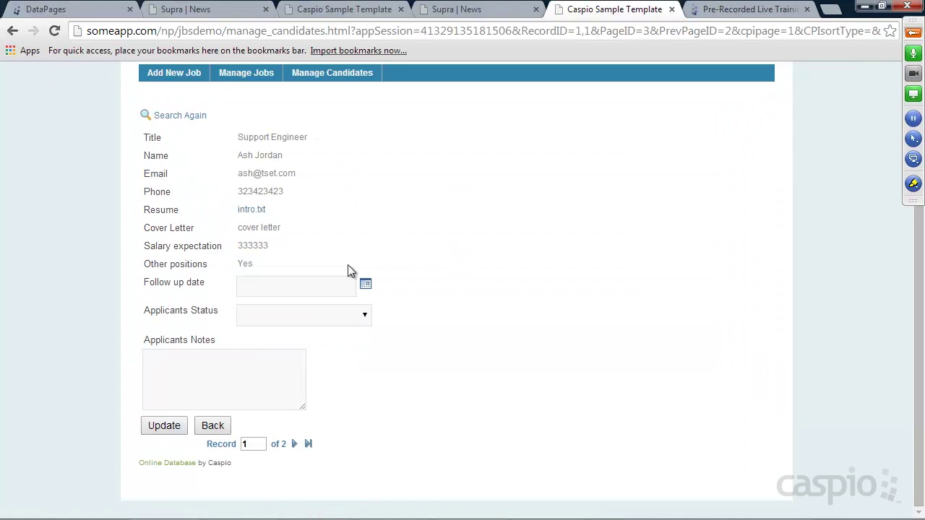
left_click(366, 284)
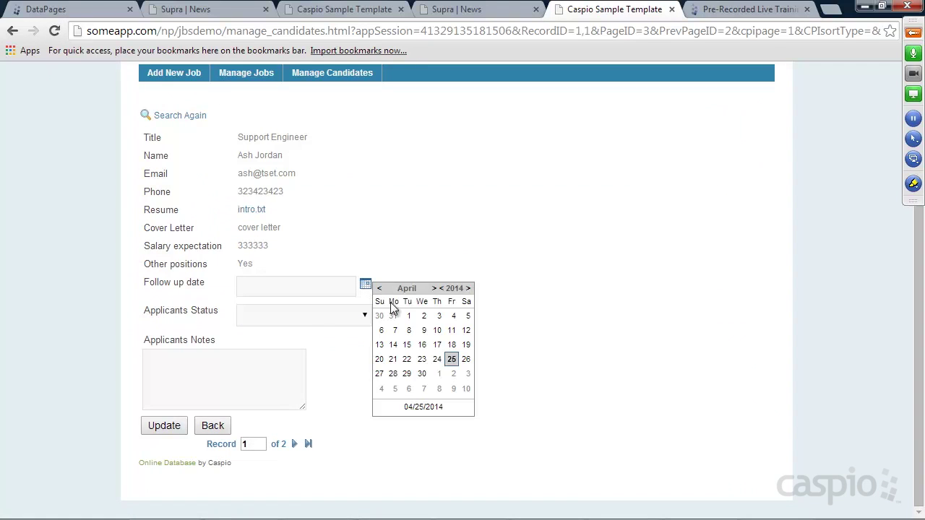
left_click(394, 376)
Step: Set status New, add the note 'Call to schedule an interview', and update the record
left_click(288, 316)
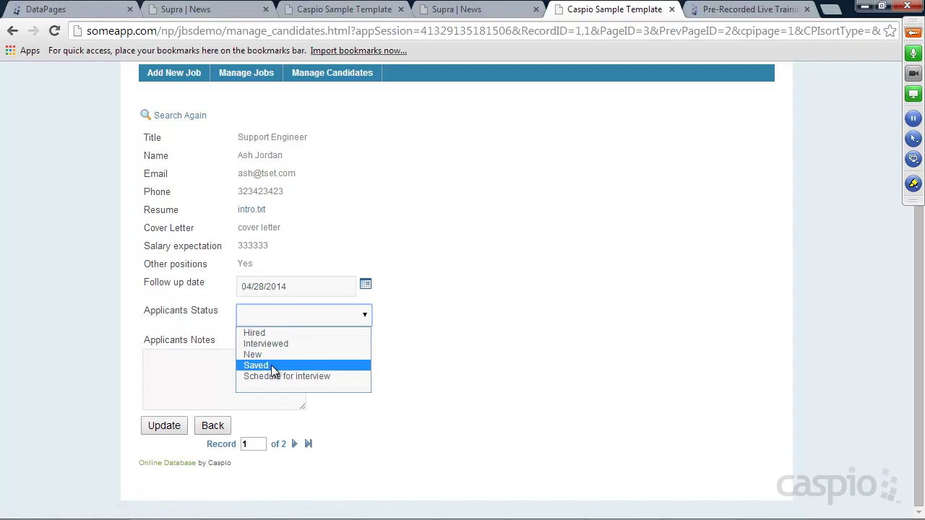
left_click(255, 354)
left_click(215, 376)
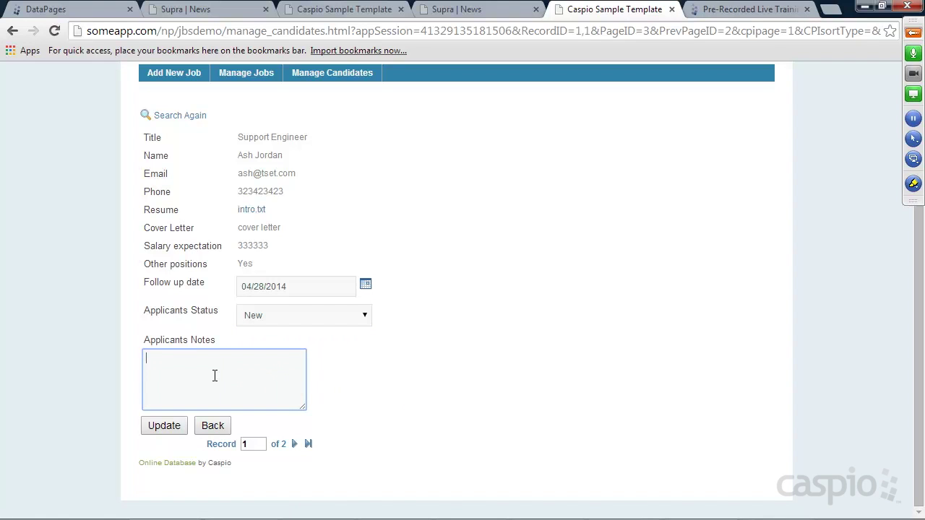
type("Call to schedule an interview")
left_click(176, 426)
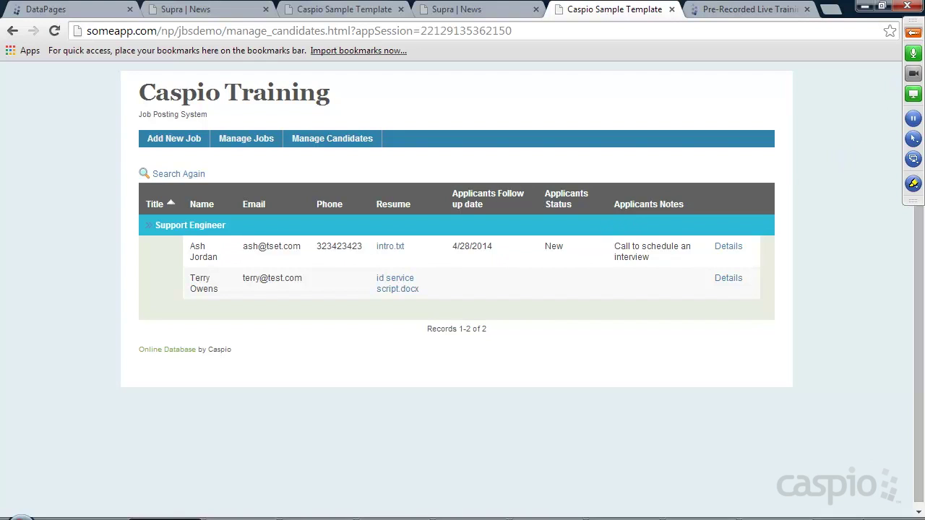
Step: Open the GoToMeeting control panel, unmute all attendees, and switch to the presentation slide
left_click(915, 35)
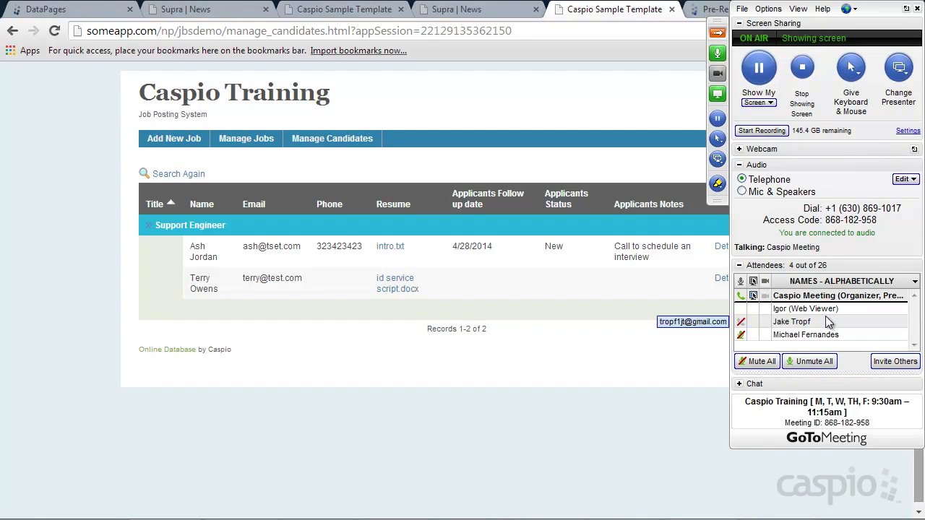
left_click(815, 365)
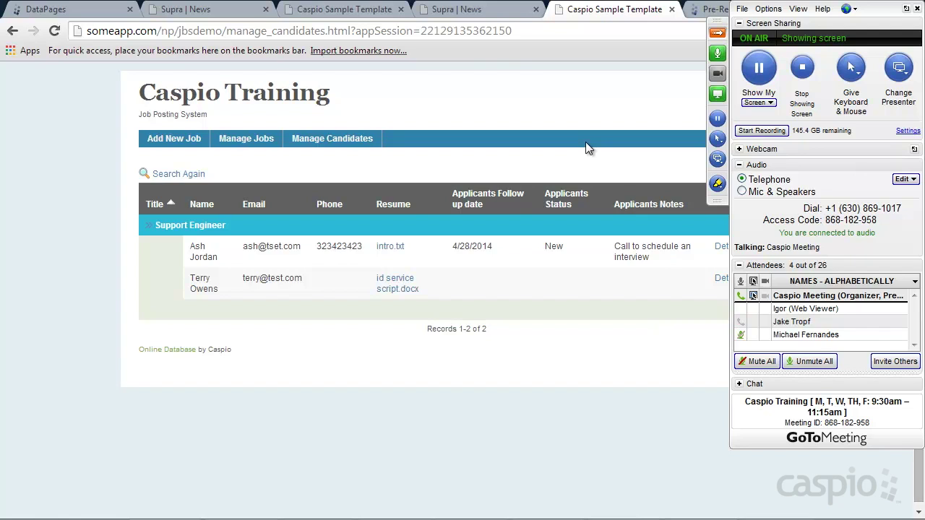
key("alt+Tab")
key("alt+Tab")
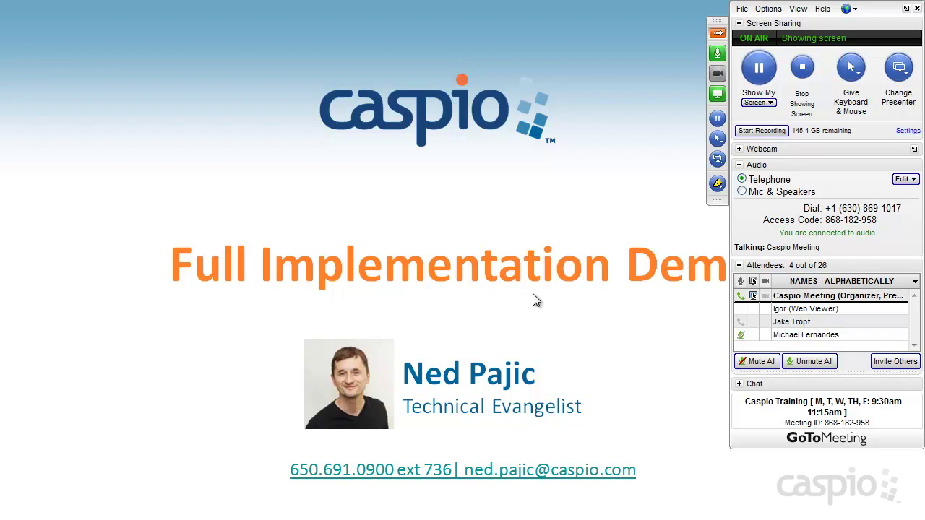
Step: Return to Chrome and scroll through the Pre-Recorded Live Training session list
key("alt+Tab")
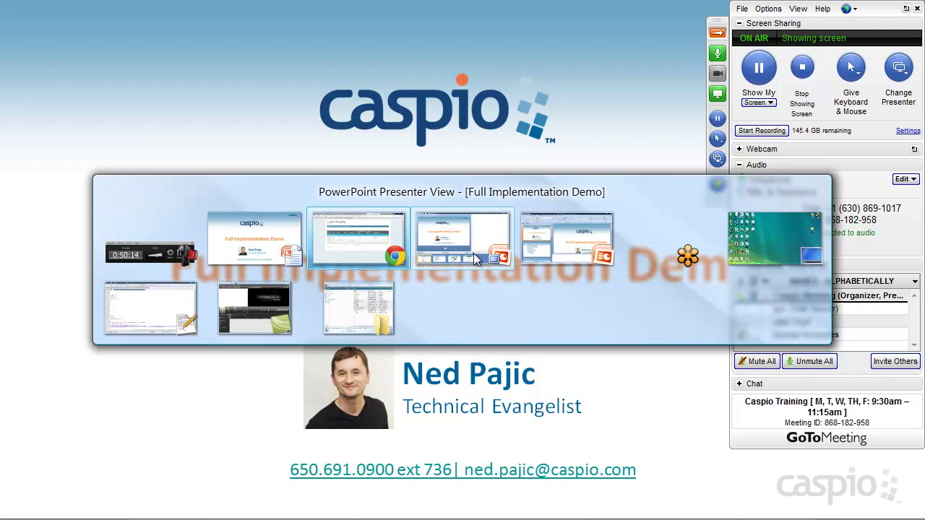
left_click(384, 249)
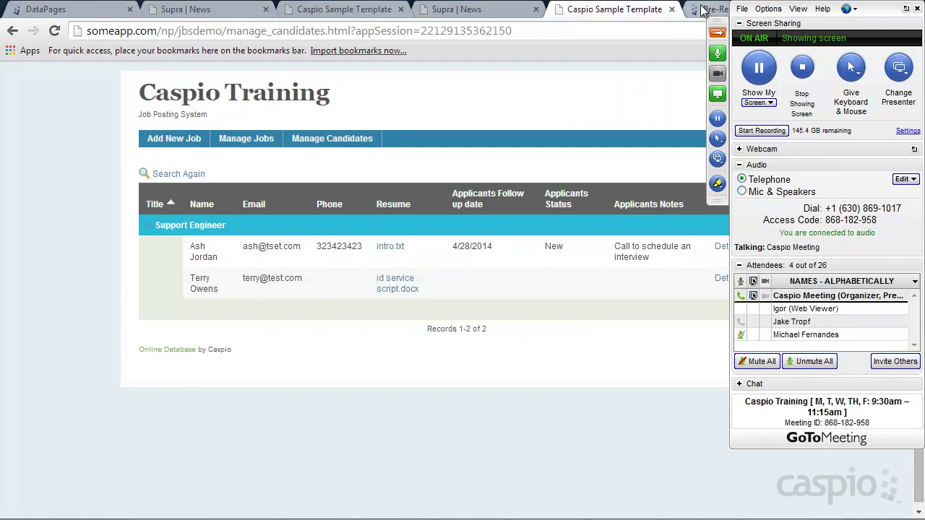
left_click(714, 9)
scroll(526, 193, "down", 5)
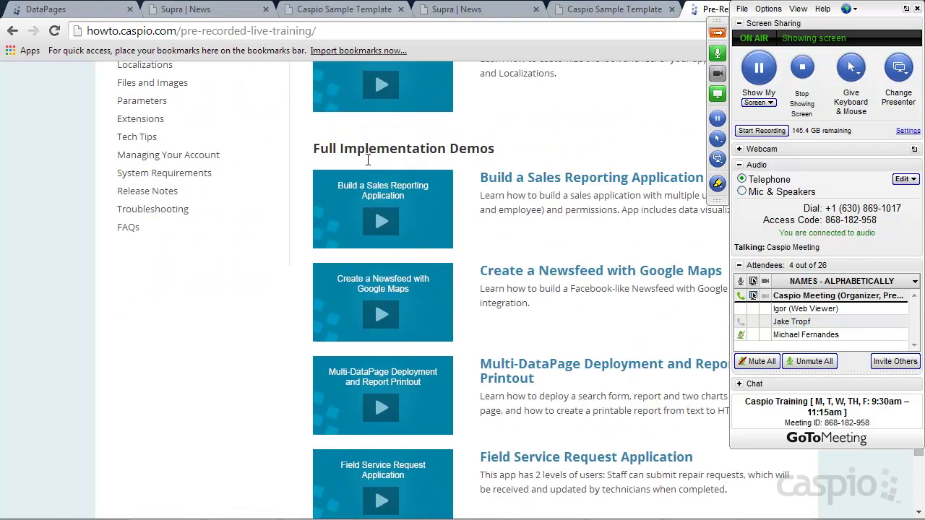
scroll(584, 202, "down", 2)
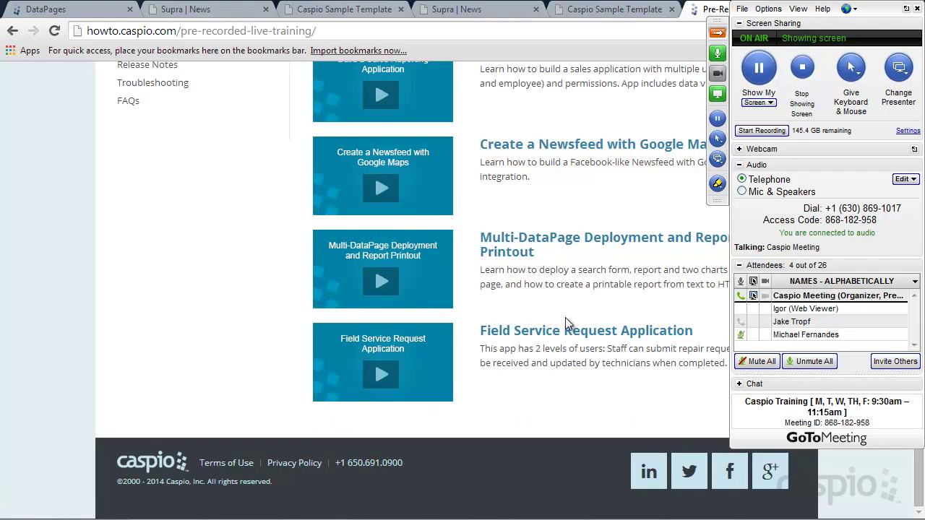
scroll(566, 316, "up", 4)
scroll(567, 315, "up", 3)
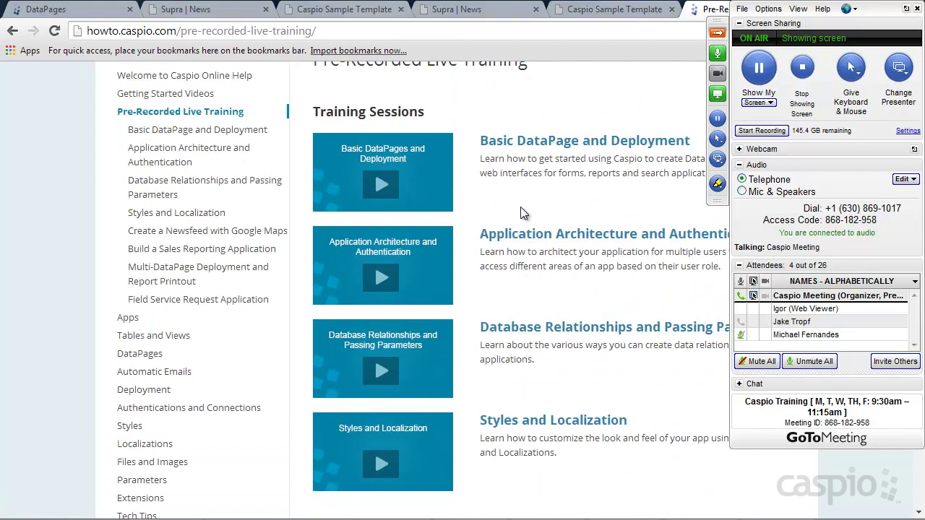